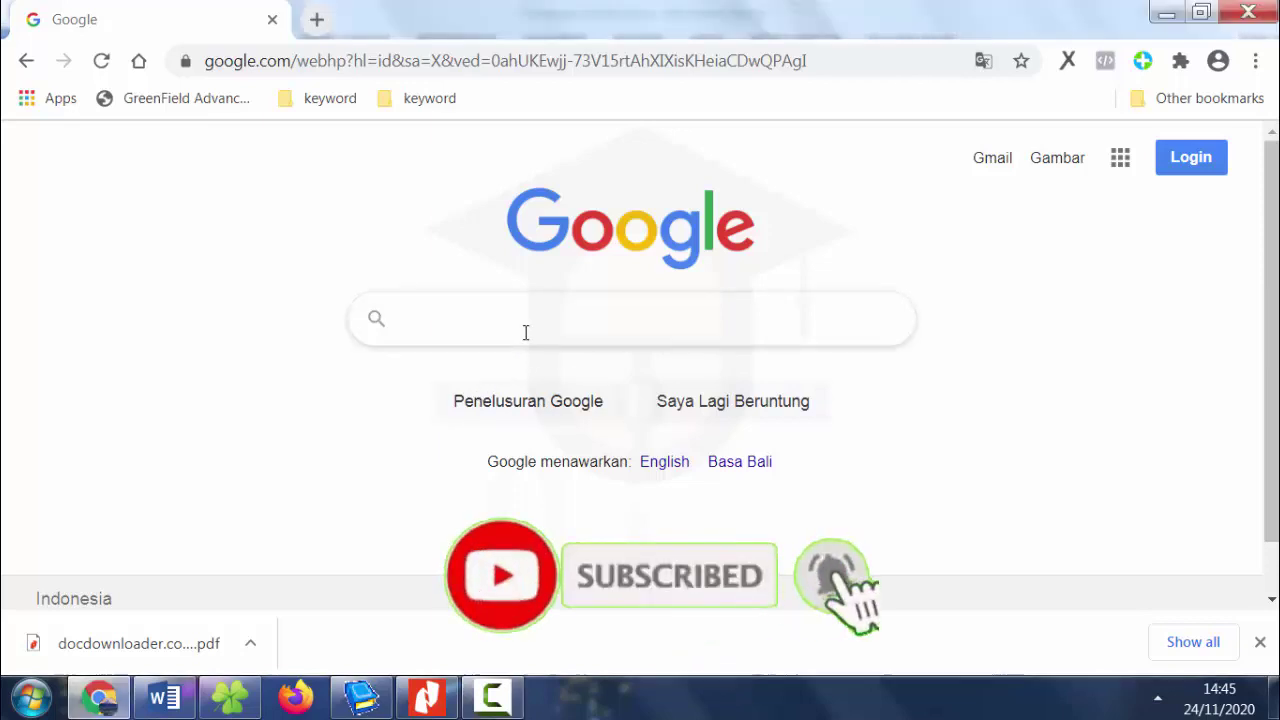
Search Google for 'google books', open the Google Buku site, then return to the Word thesis.
left_click(524, 332)
type("googl")
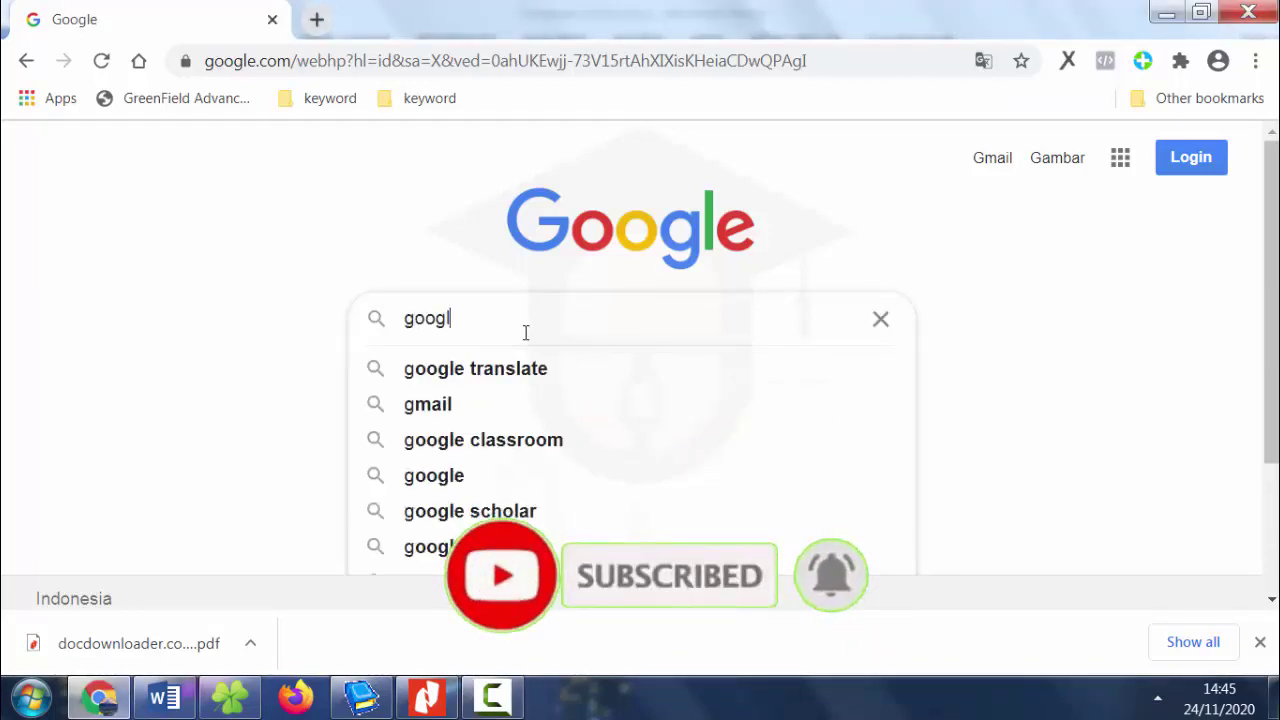
type("e books")
key("Return")
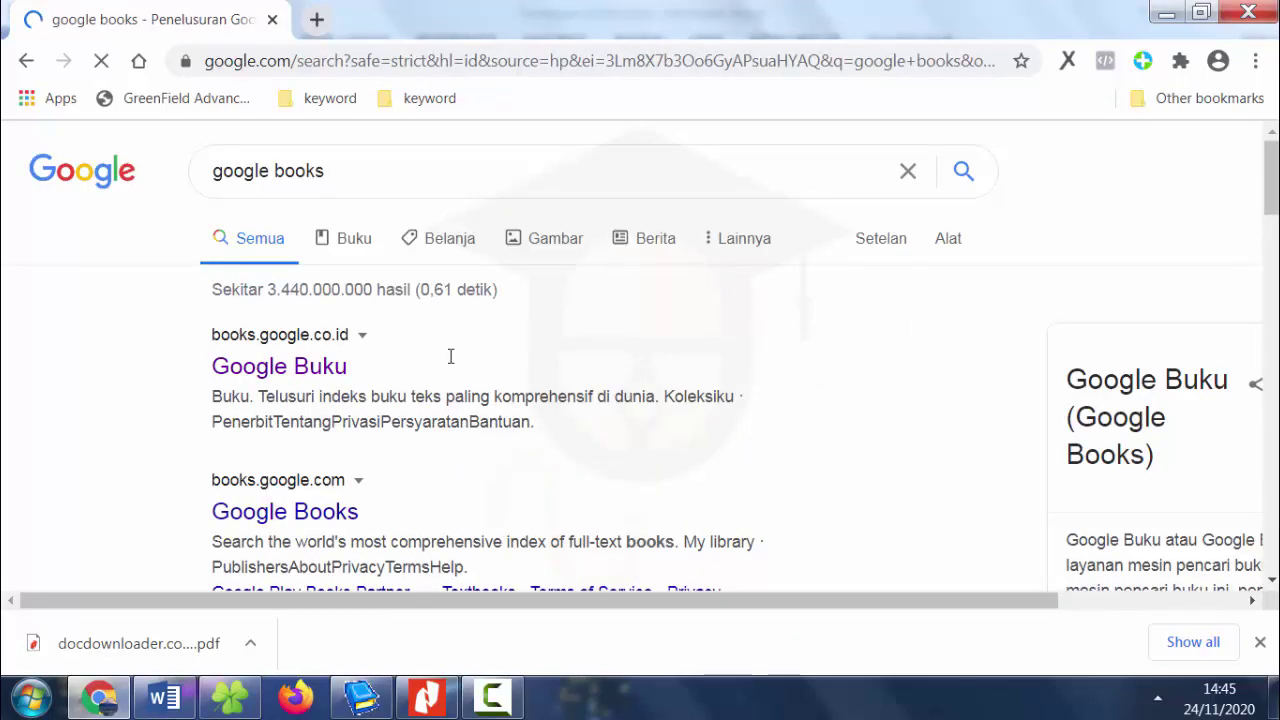
left_click(240, 372)
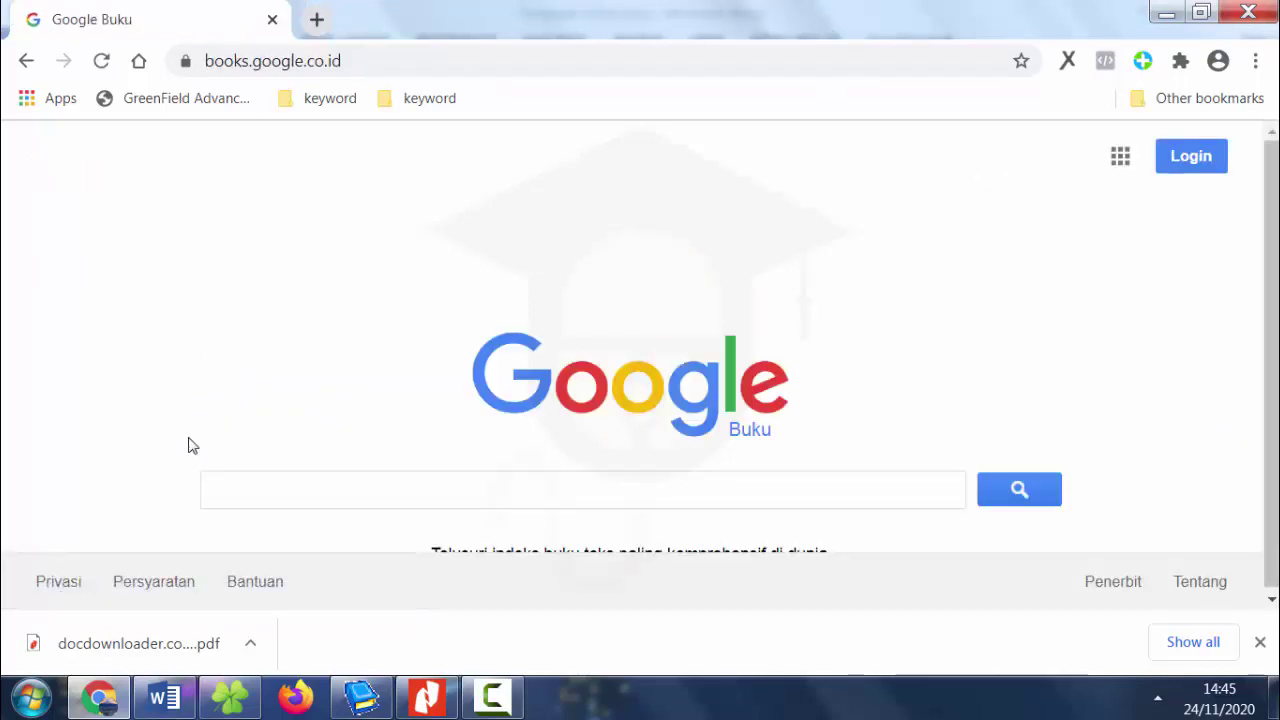
left_click(160, 700)
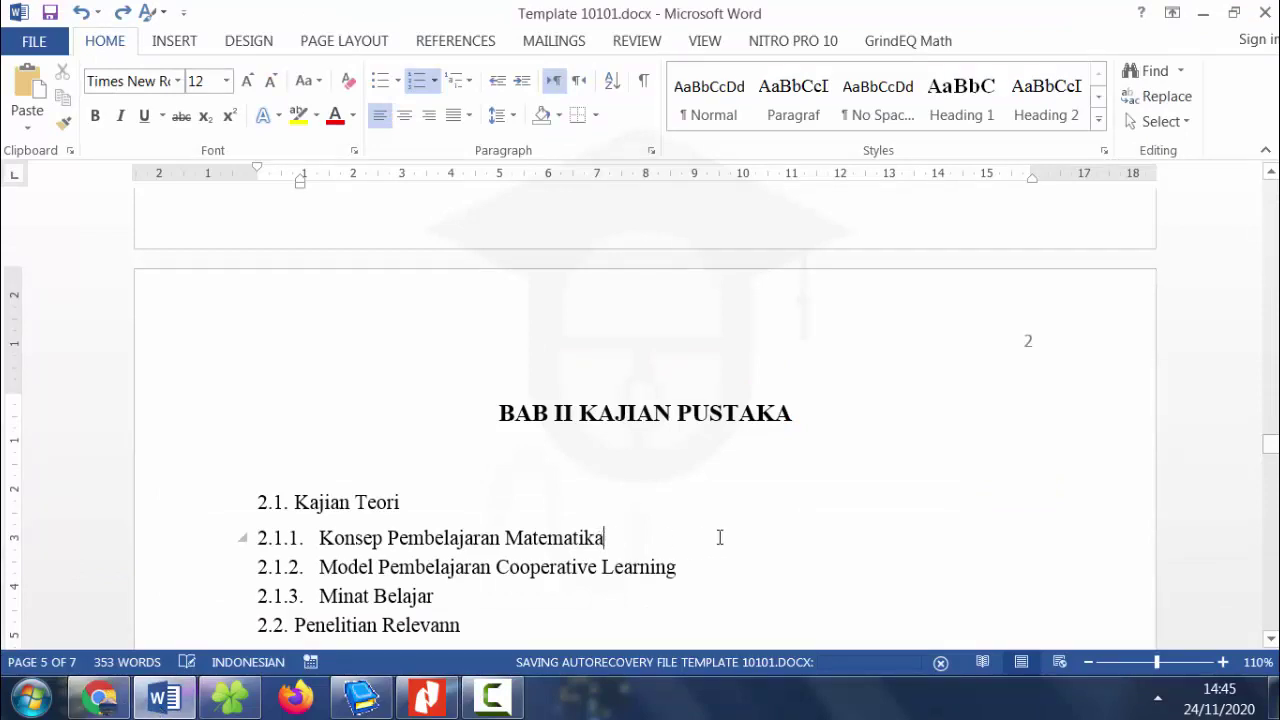
Add a blank unnumbered line under 2.1.1, set to Do Not Show in Table of Contents.
key("Return")
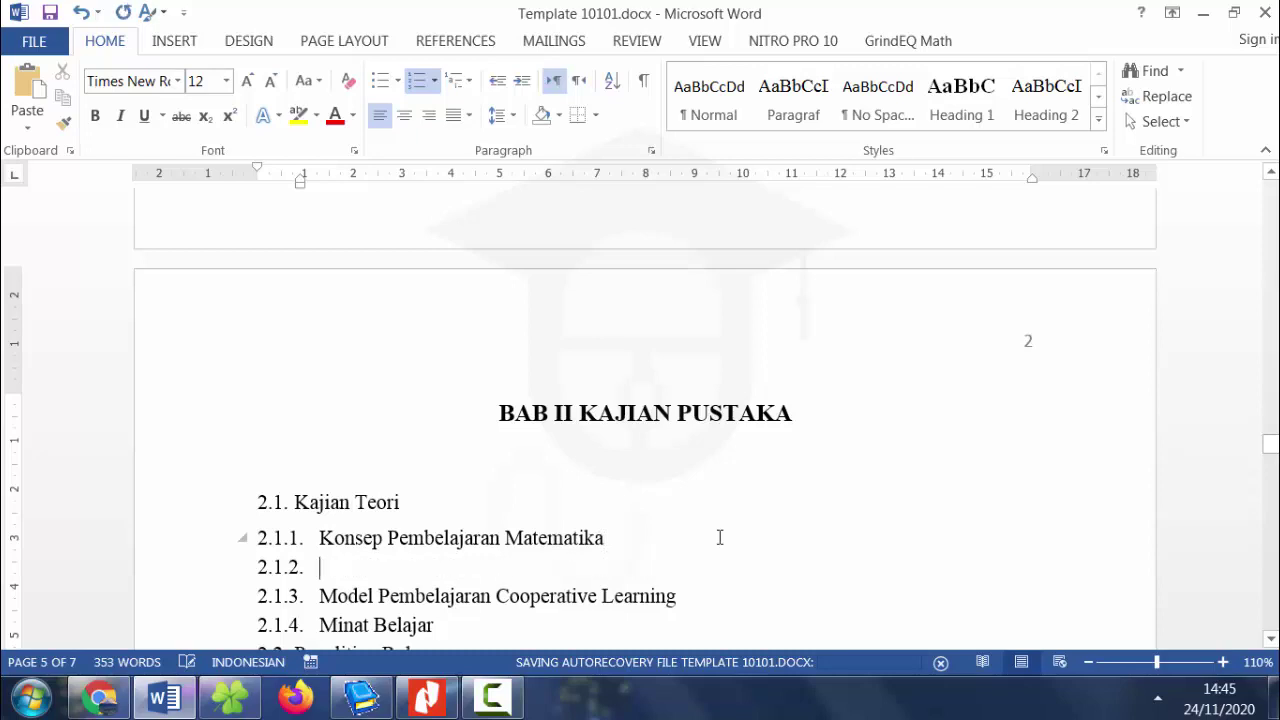
key("BackSpace")
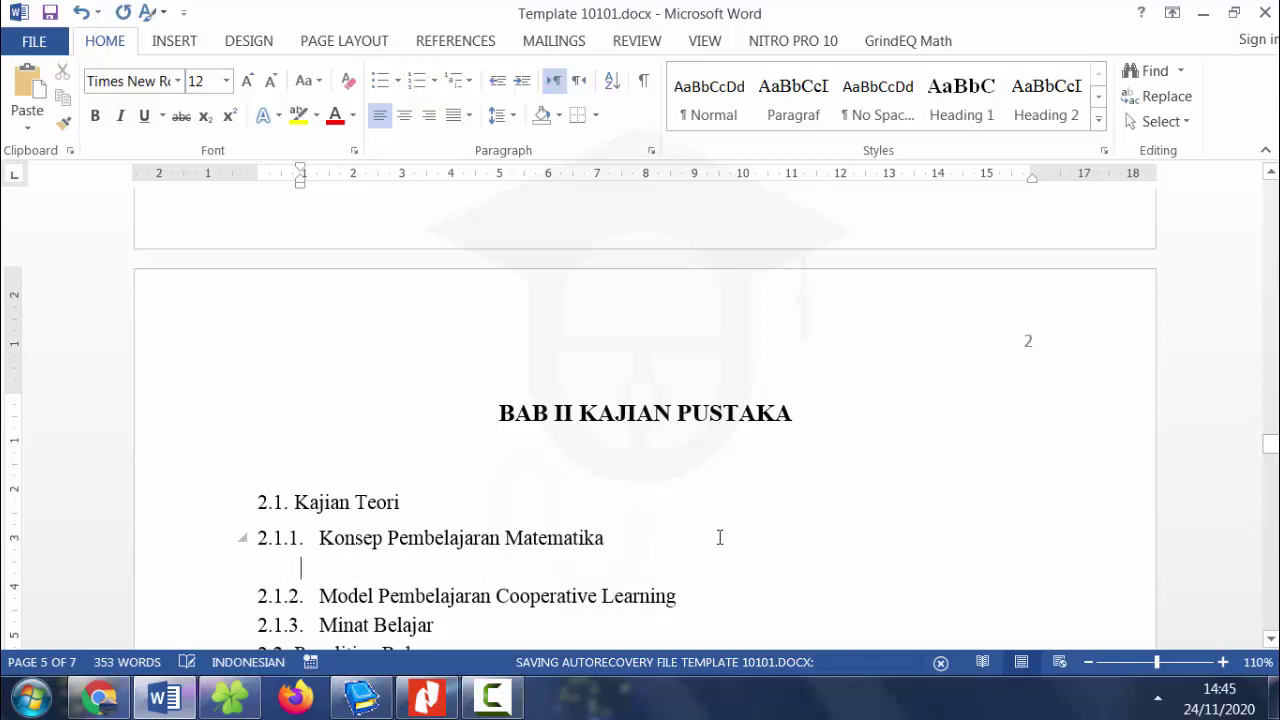
left_click(447, 45)
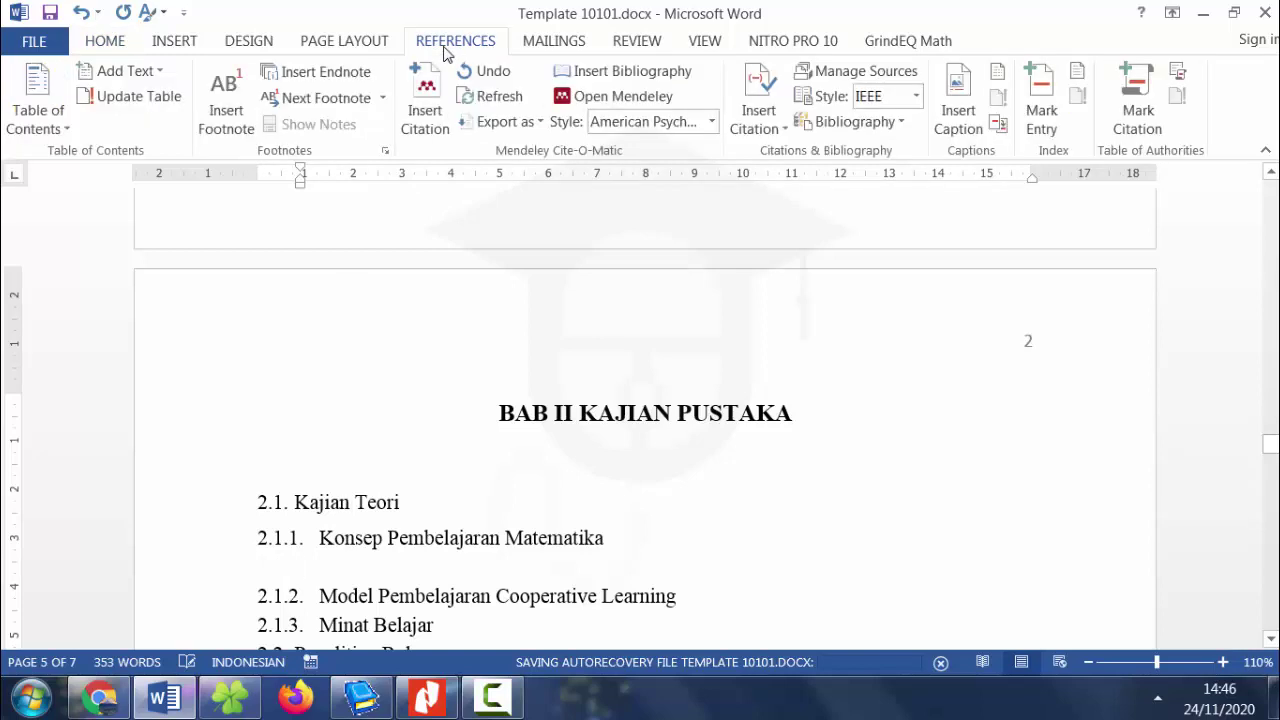
left_click(157, 72)
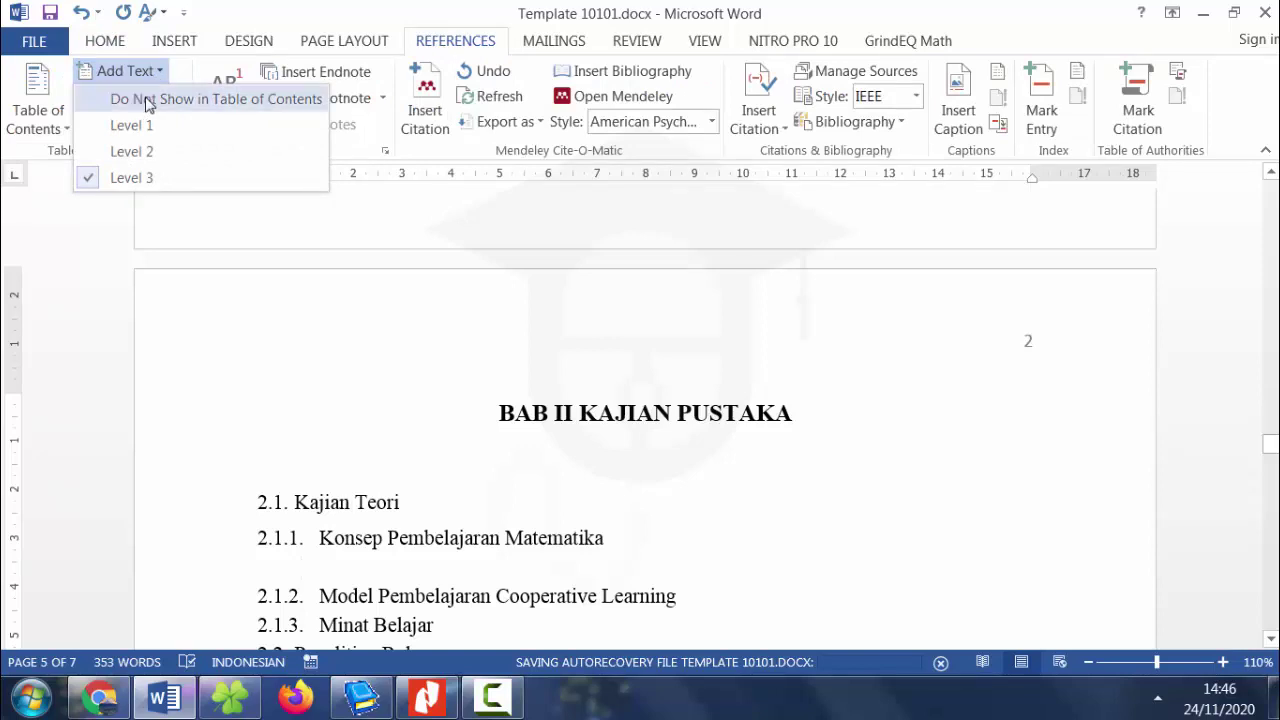
left_click(148, 100)
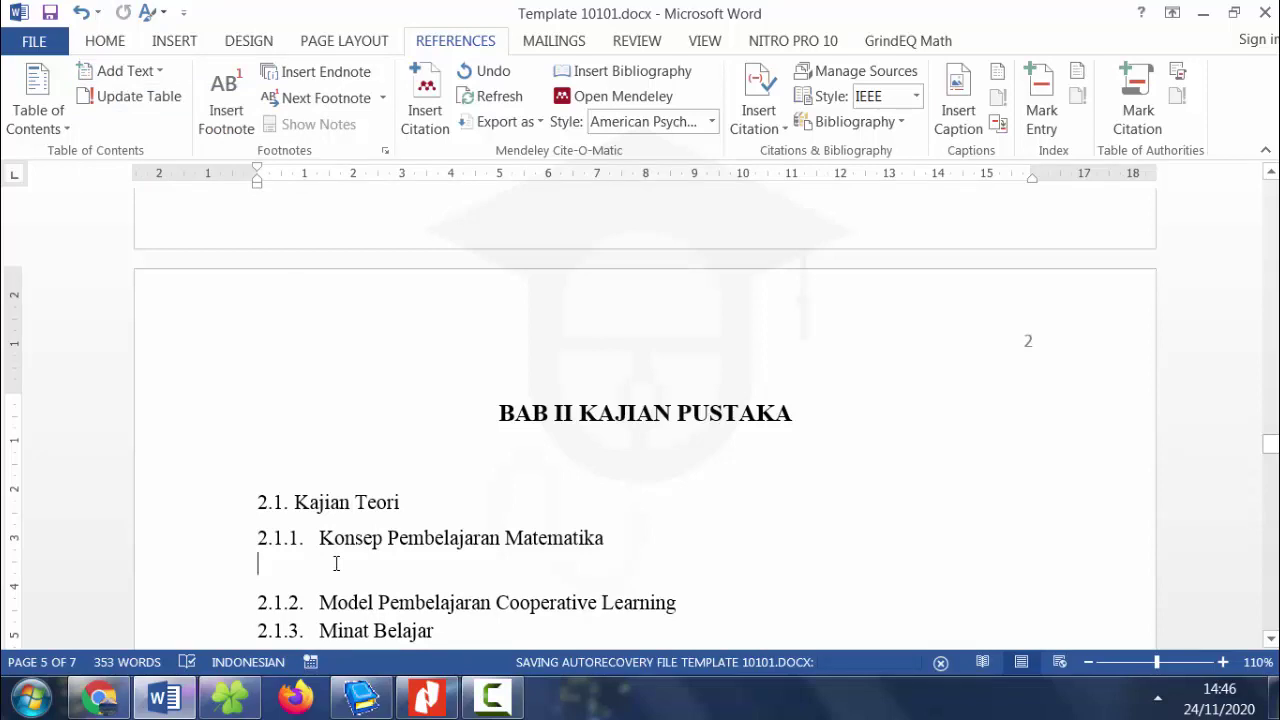
left_click(102, 700)
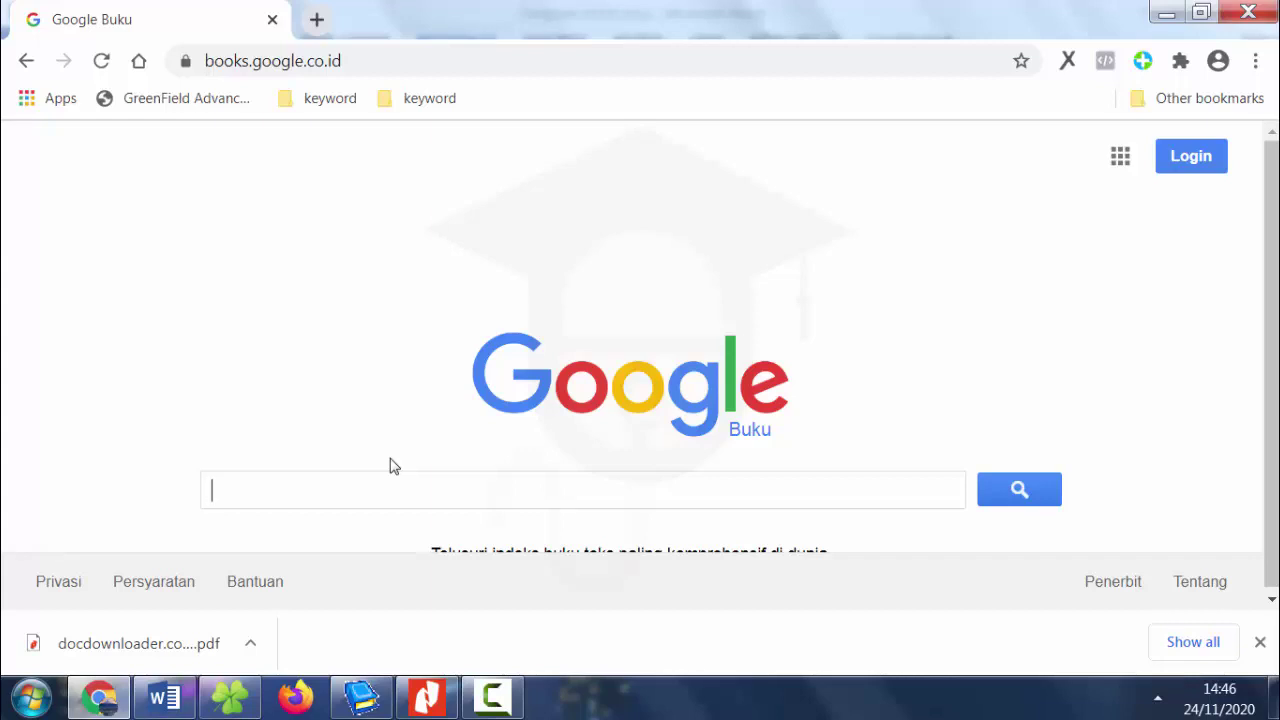
Search Google Books for 'teori belajar dan pembelajaran' and scroll through the results.
type("teori bel")
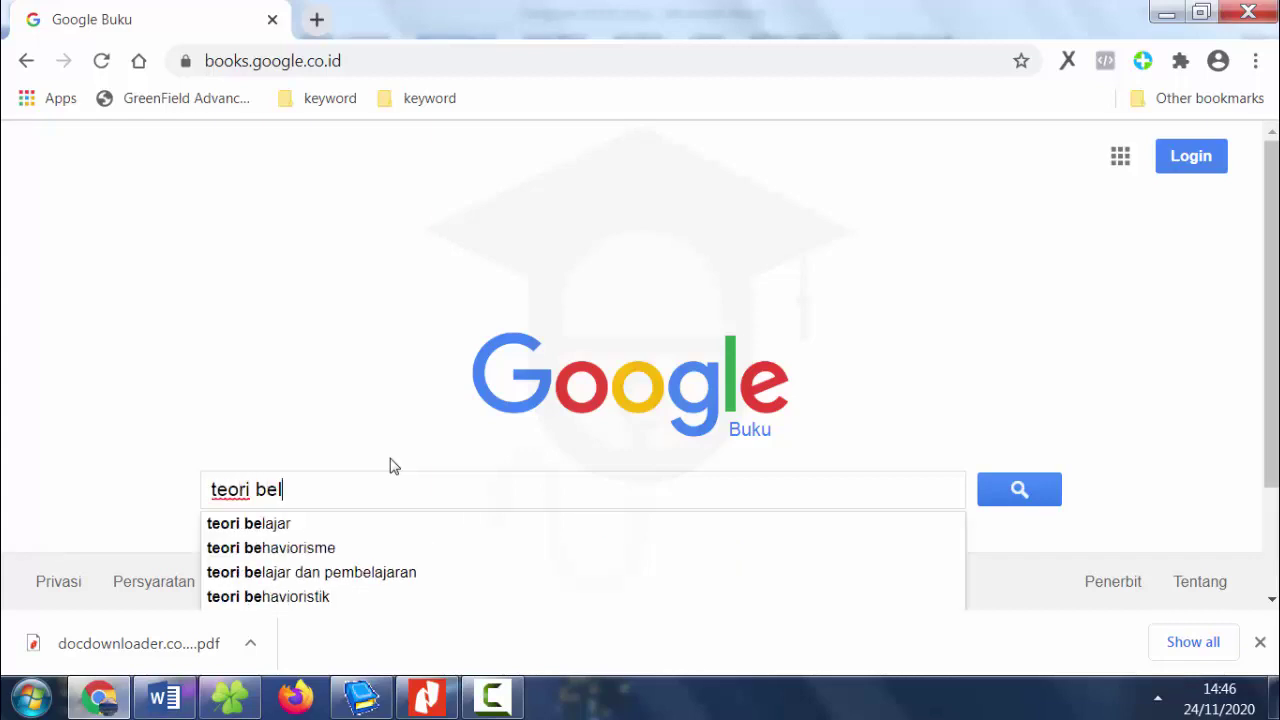
type("ajar dan ")
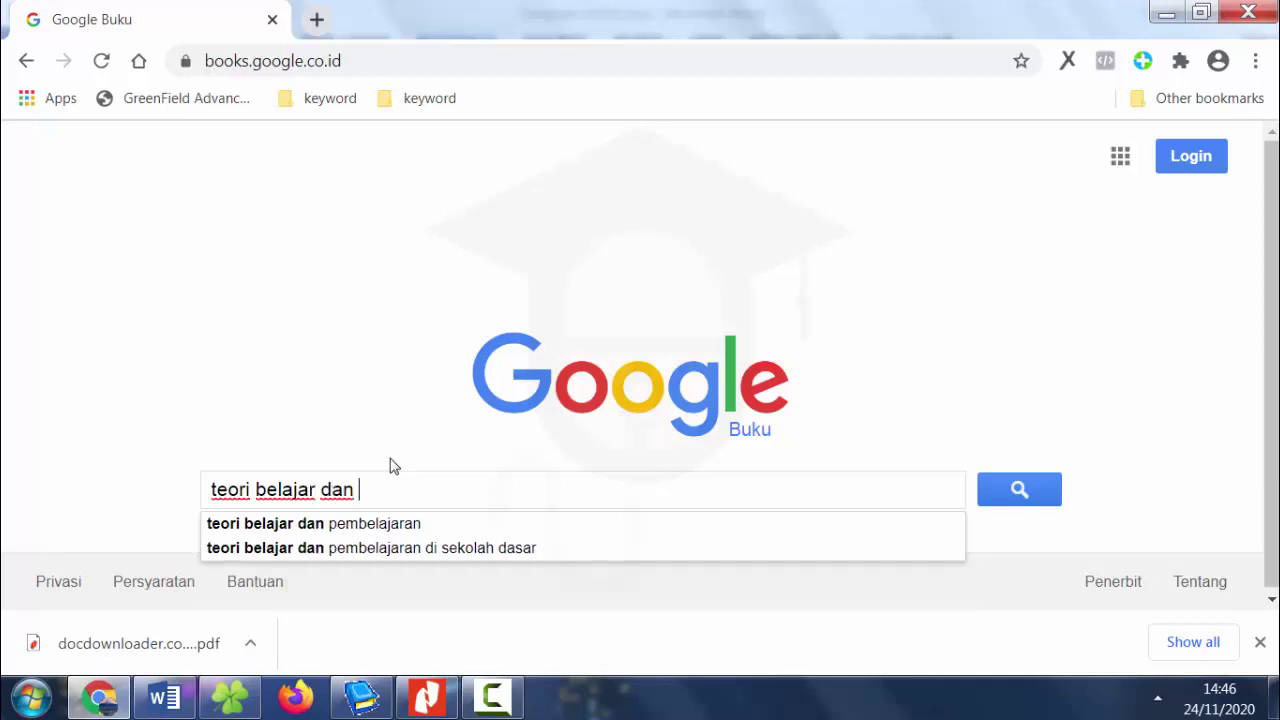
type("pembel")
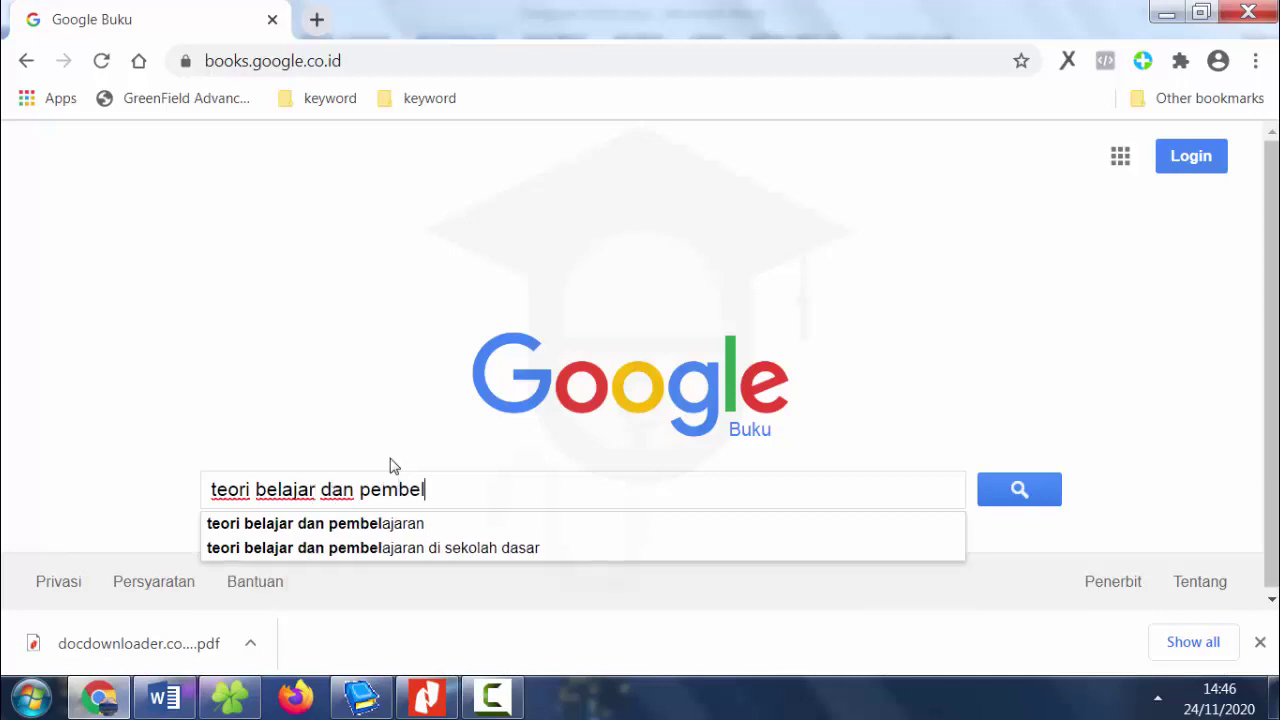
type("ajaran")
key("Return")
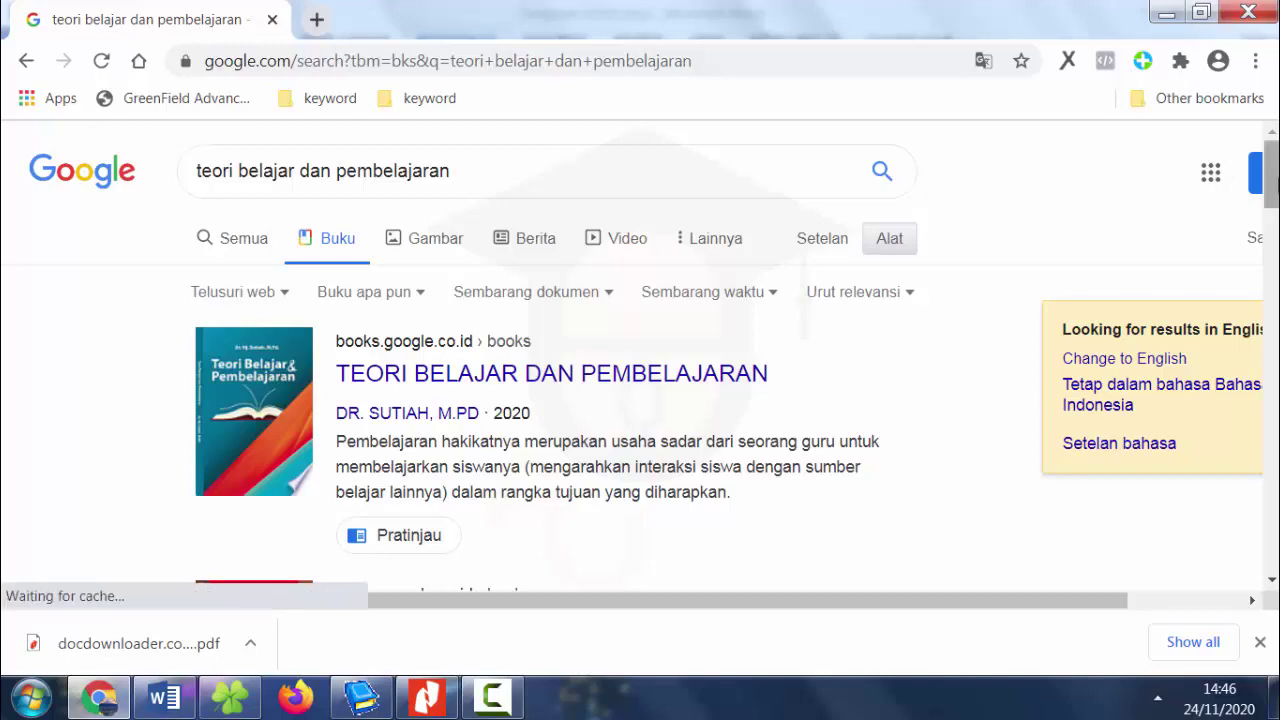
left_click_drag(1272, 175, 1272, 248)
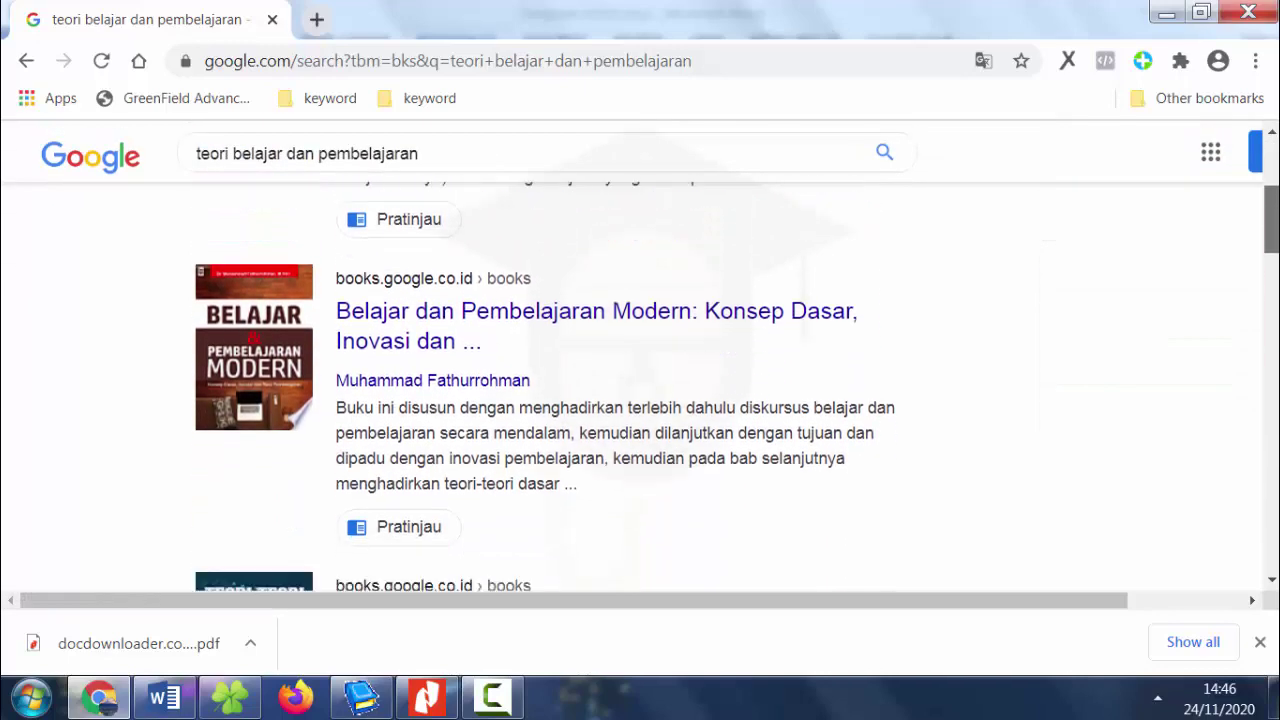
scroll(640, 386, "down", 3)
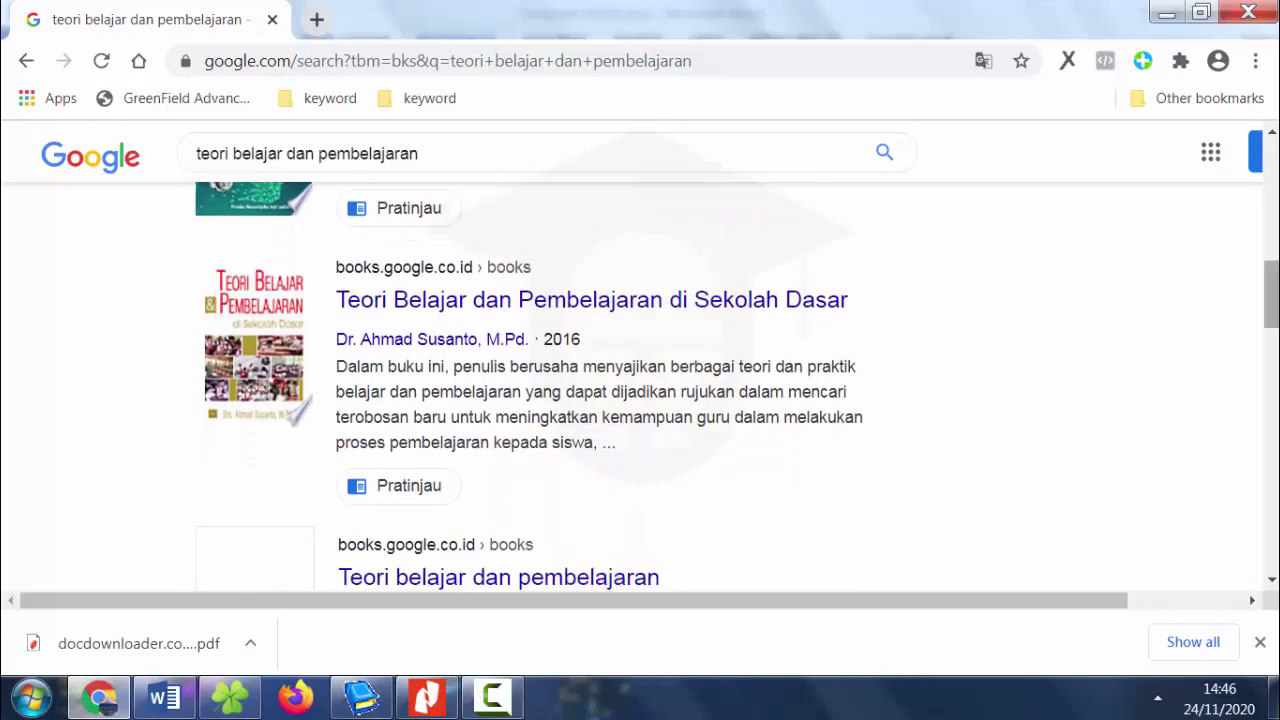
left_click_drag(1272, 295, 1272, 365)
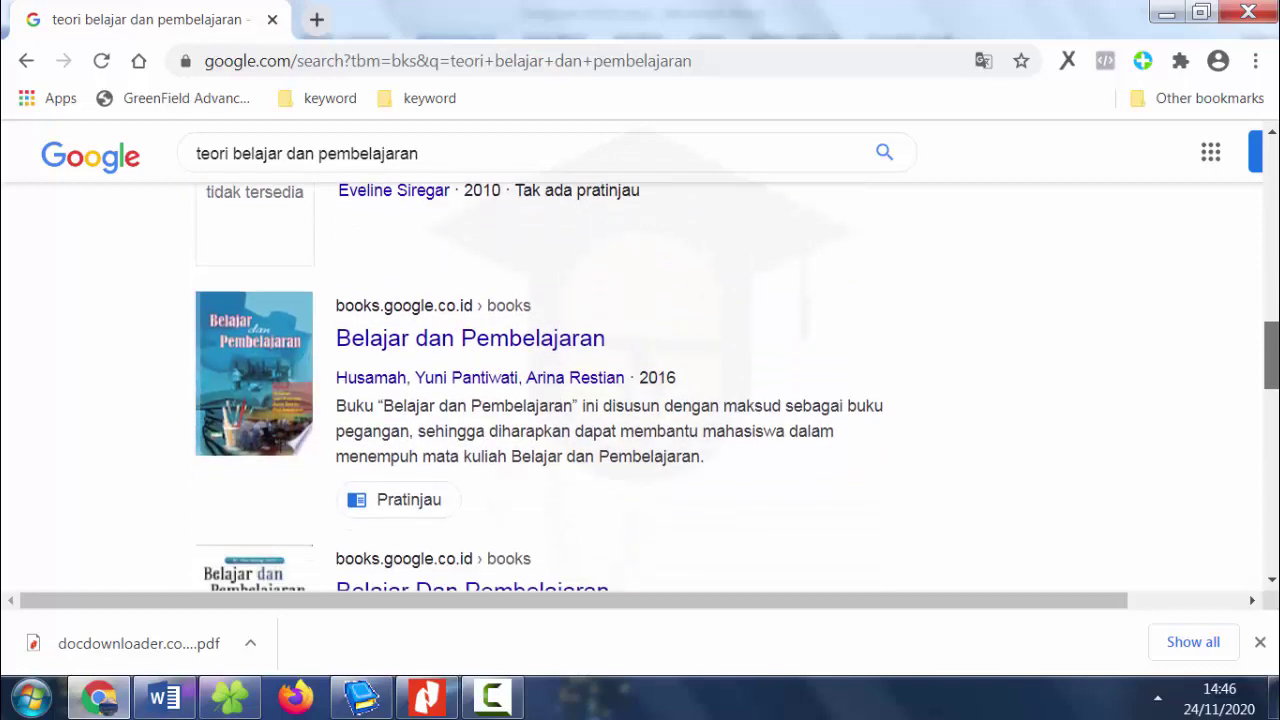
scroll(640, 390, "down", 2)
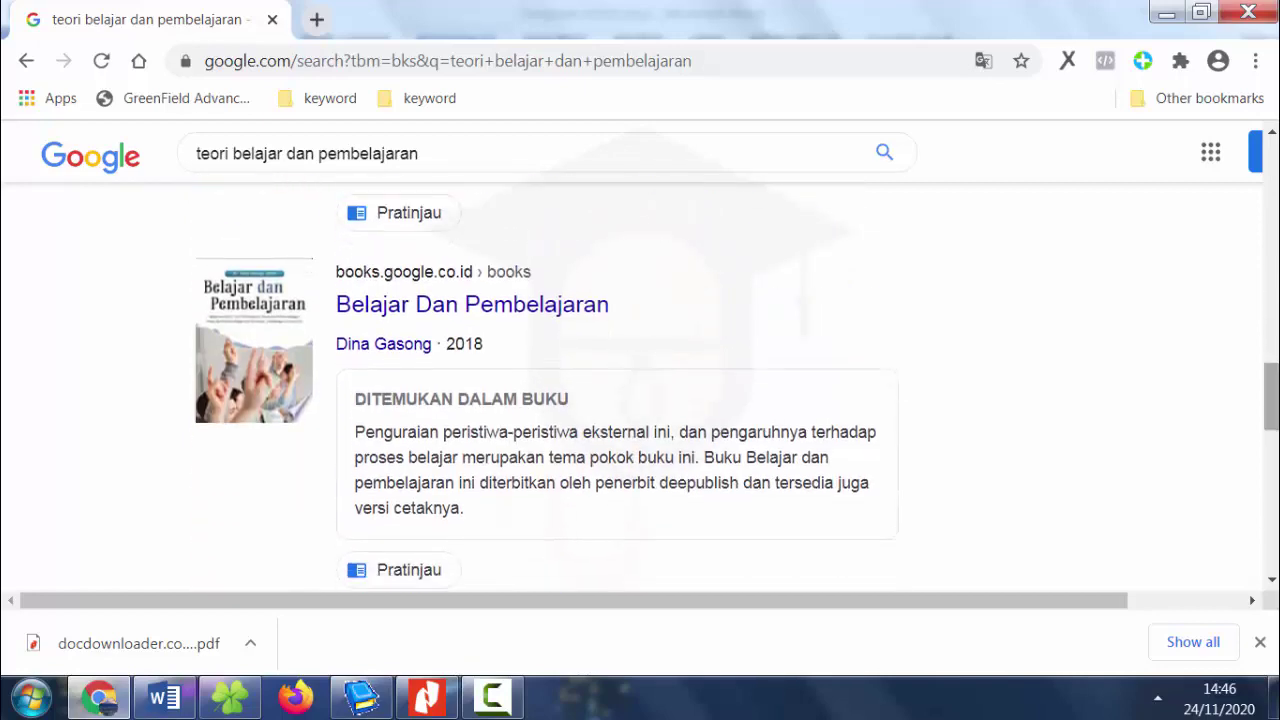
scroll(640, 390, "down", 2)
scroll(640, 390, "down", 2)
scroll(640, 390, "down", 2)
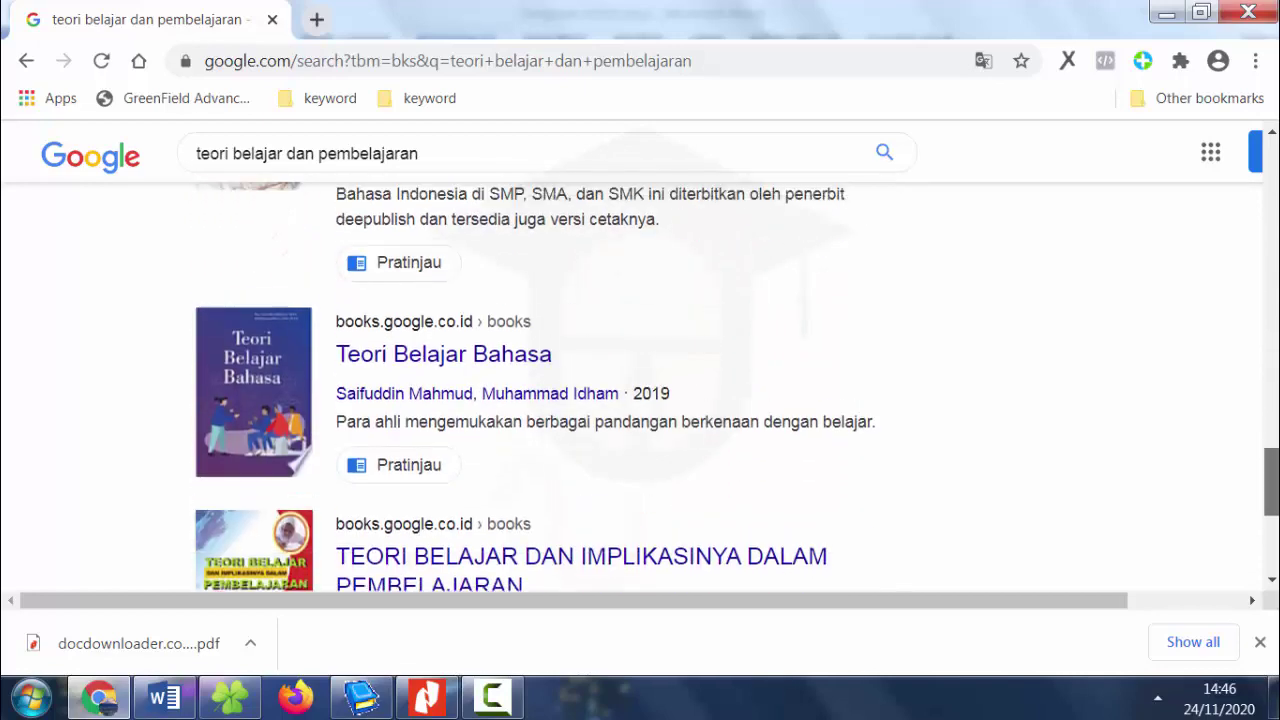
Launch Google Books Downloader and scroll back to the 2016 Sekolah Dasar book in the results.
scroll(640, 480, "up", 3)
scroll(640, 480, "up", 3)
scroll(640, 480, "up", 3)
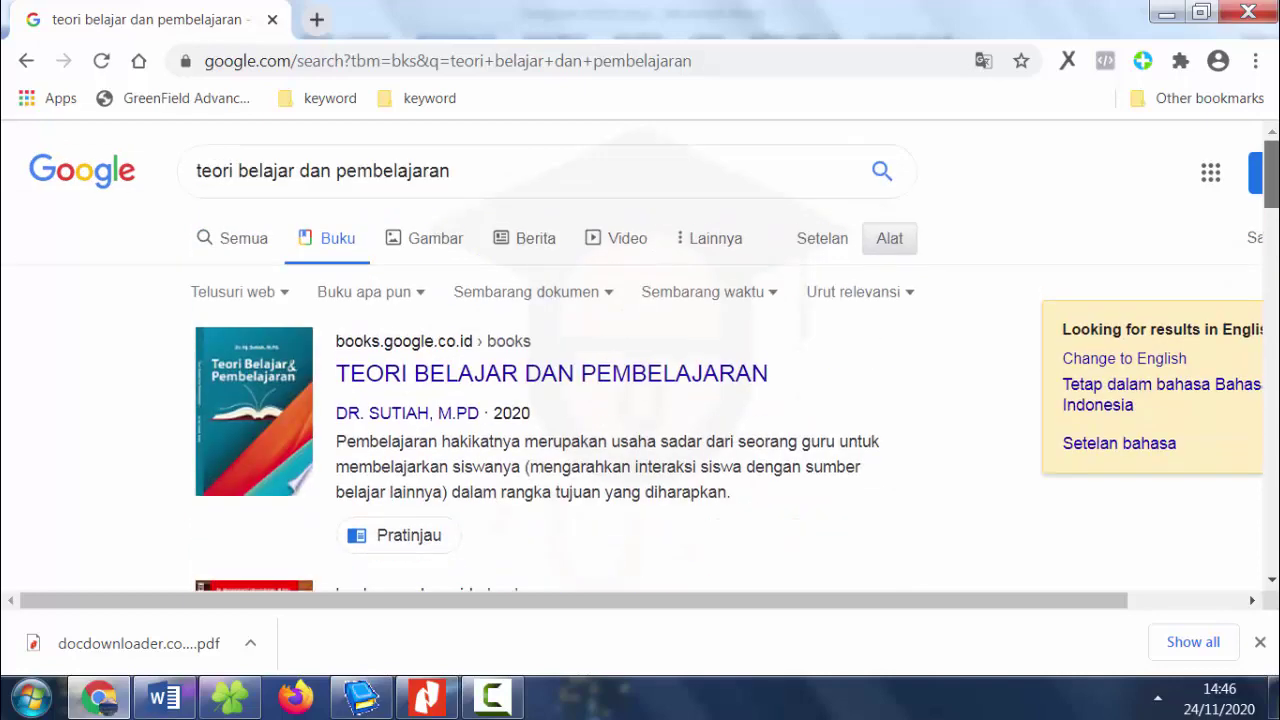
left_click(368, 705)
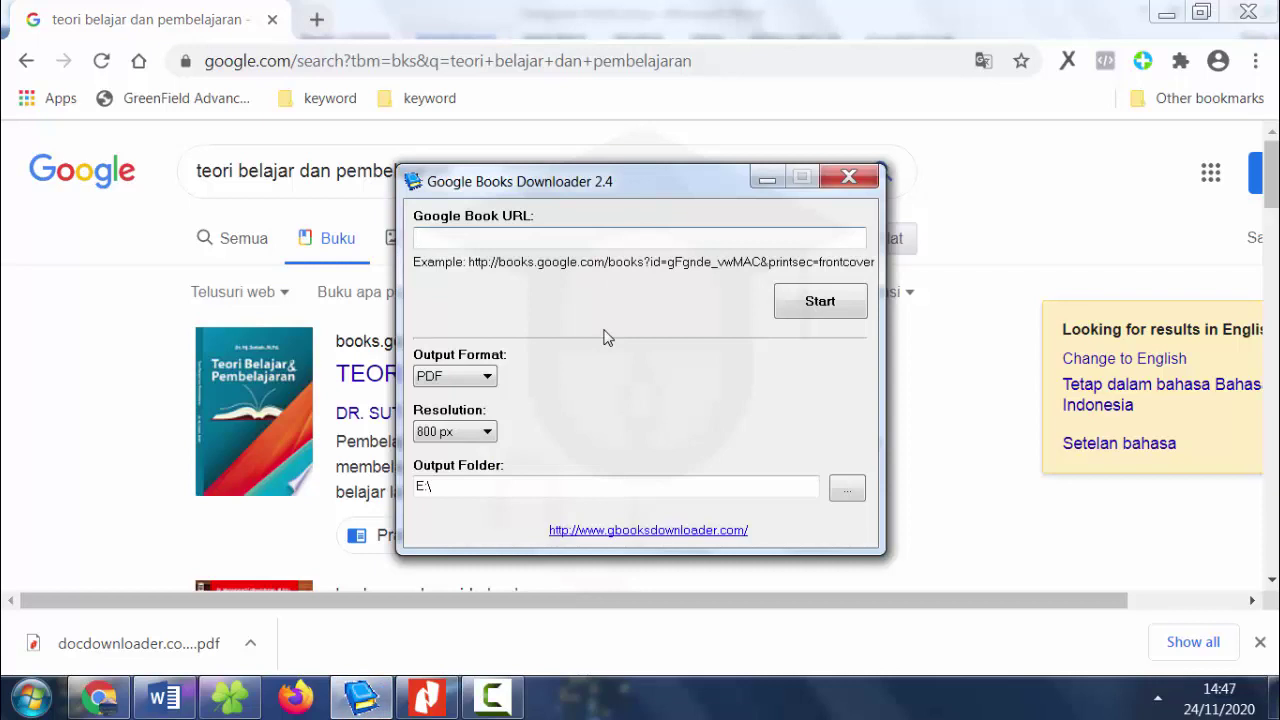
left_click(1130, 174)
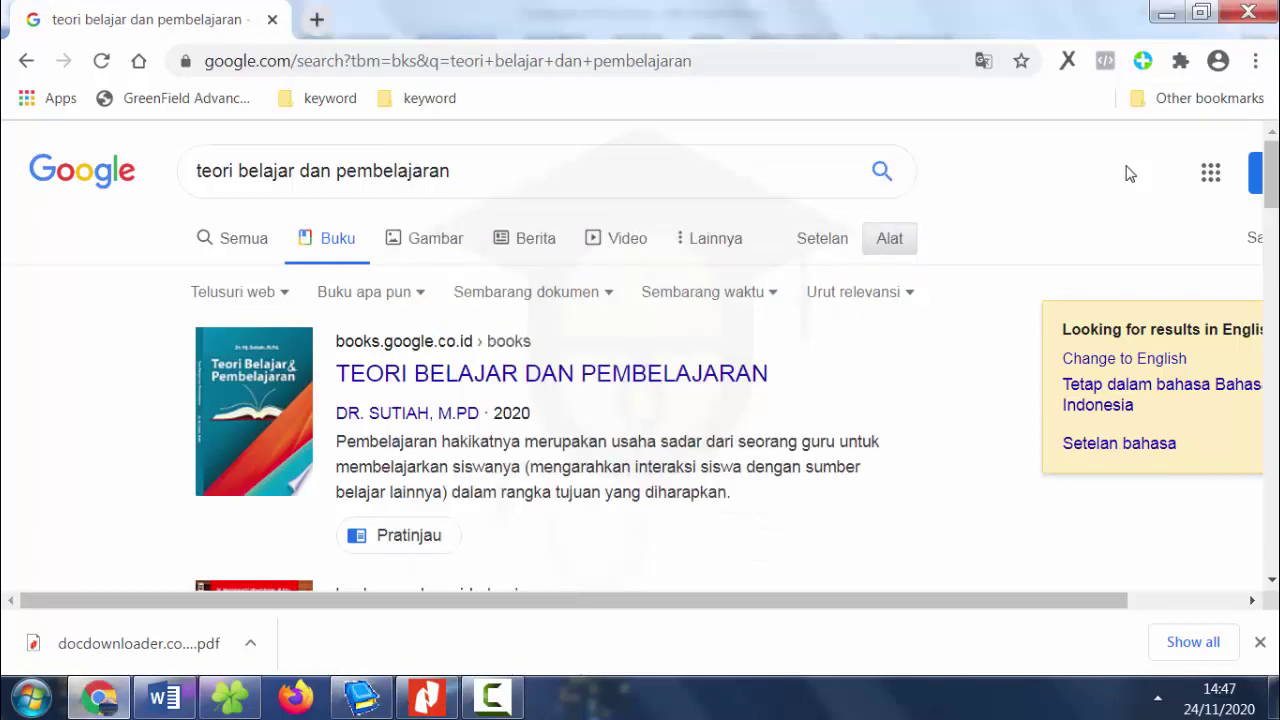
left_click_drag(1274, 196, 1273, 302)
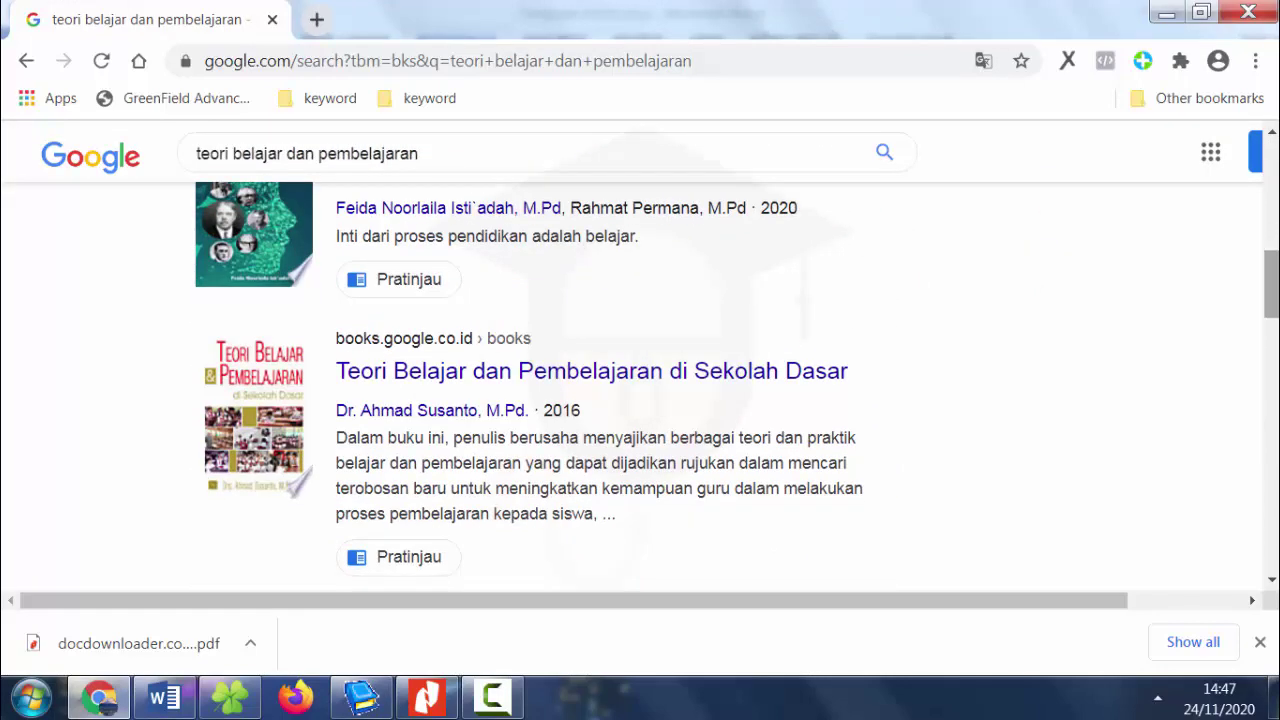
Open the preview of Teori Belajar dan Pembelajaran di Sekolah Dasar at its front cover.
left_click(665, 388)
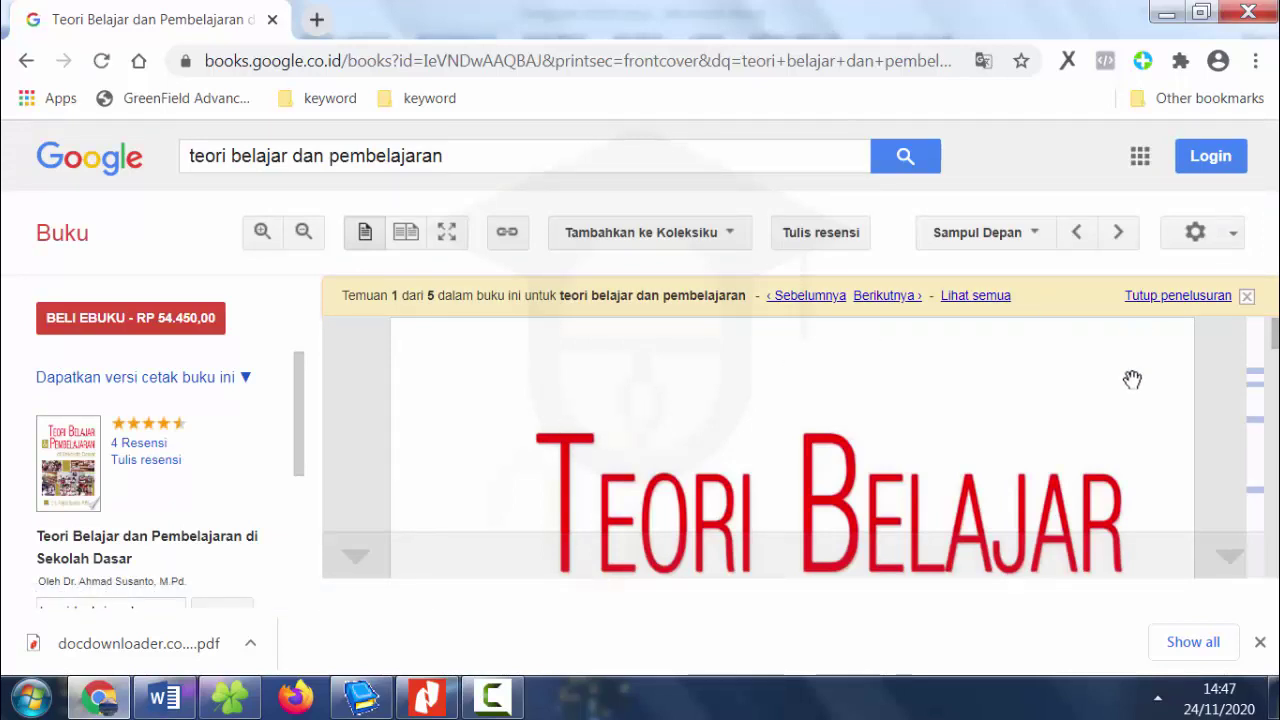
scroll(793, 448, "down", 3)
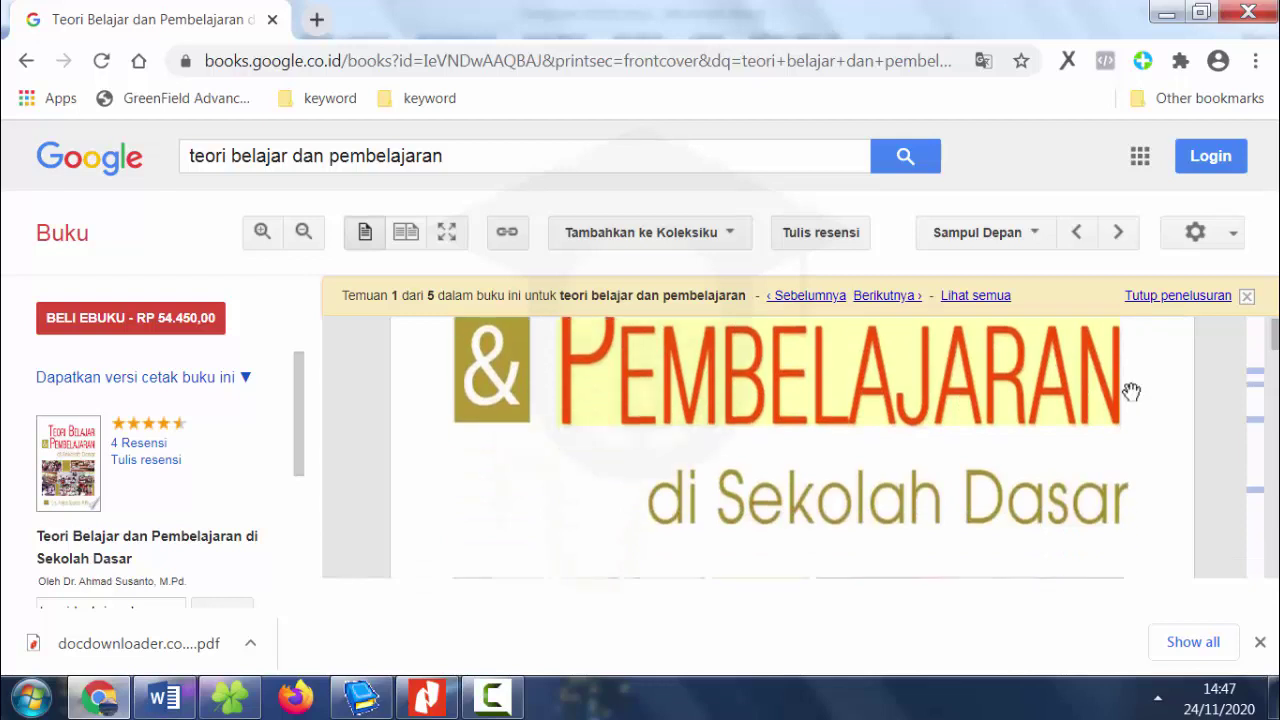
scroll(1006, 437, "down", 1)
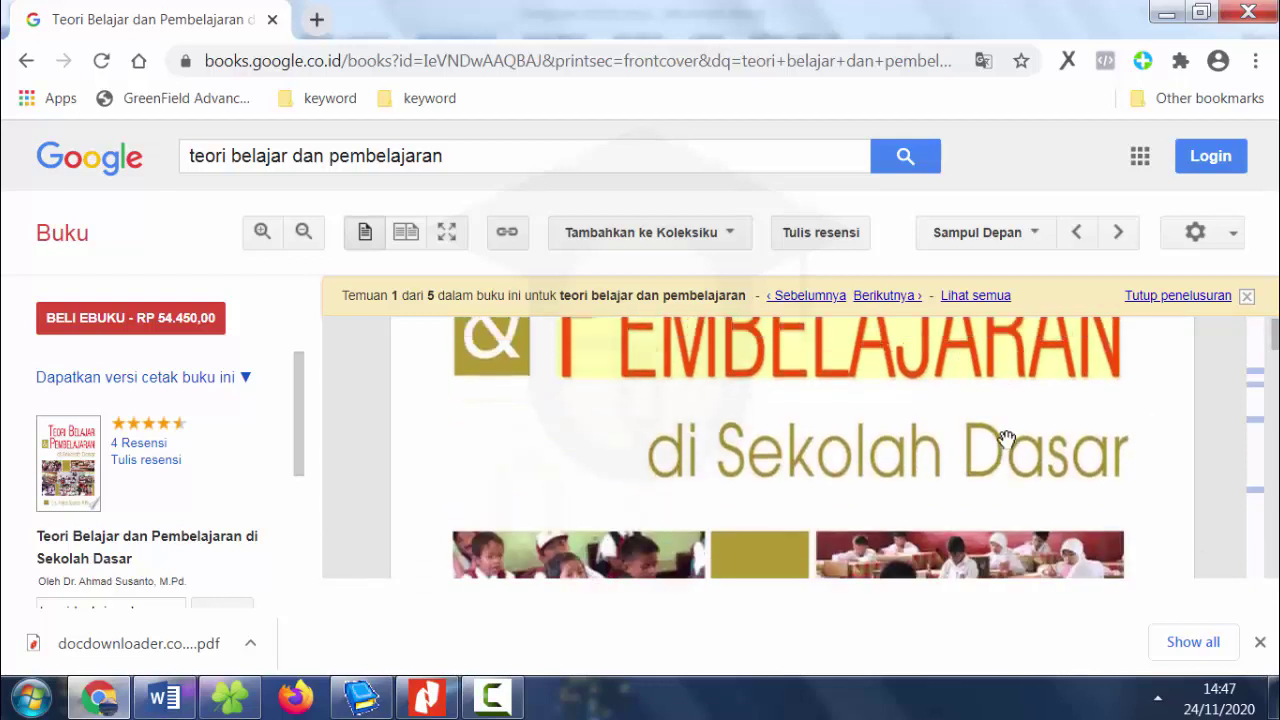
scroll(1006, 437, "up", 1)
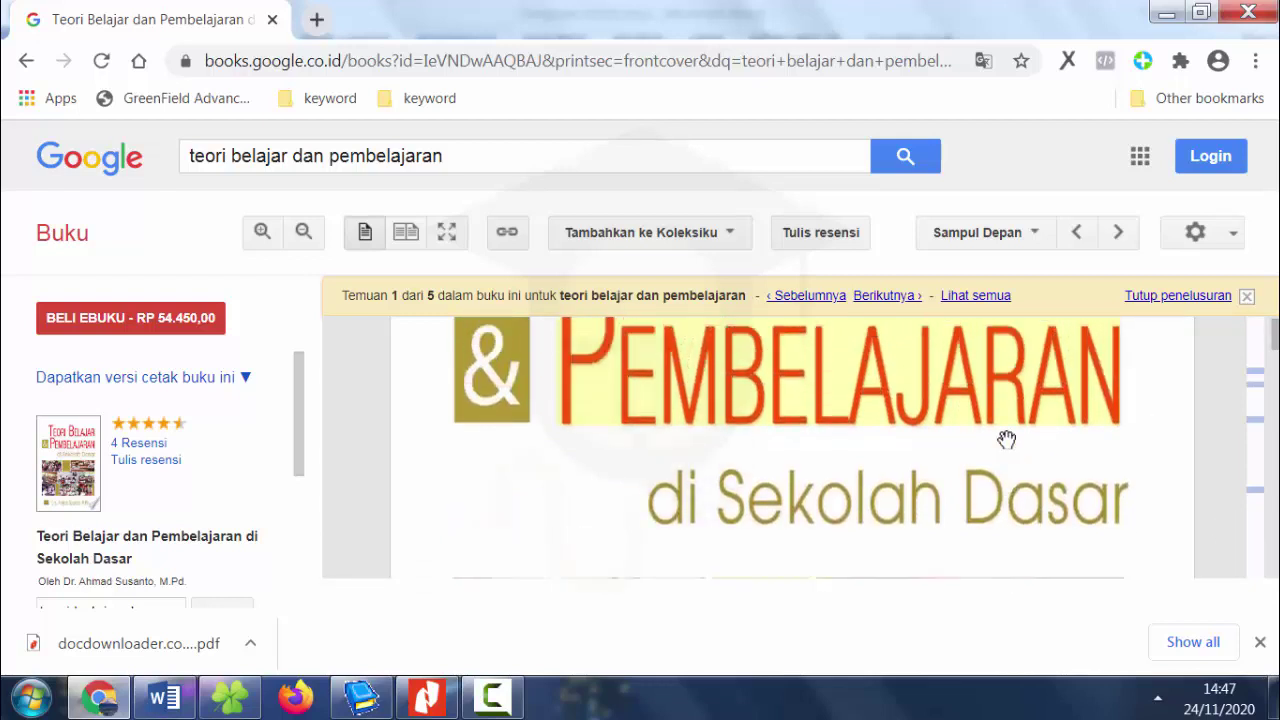
Paste the book's URL into Google Books Downloader and start an 800 px PDF download to E:\.
left_click(592, 64)
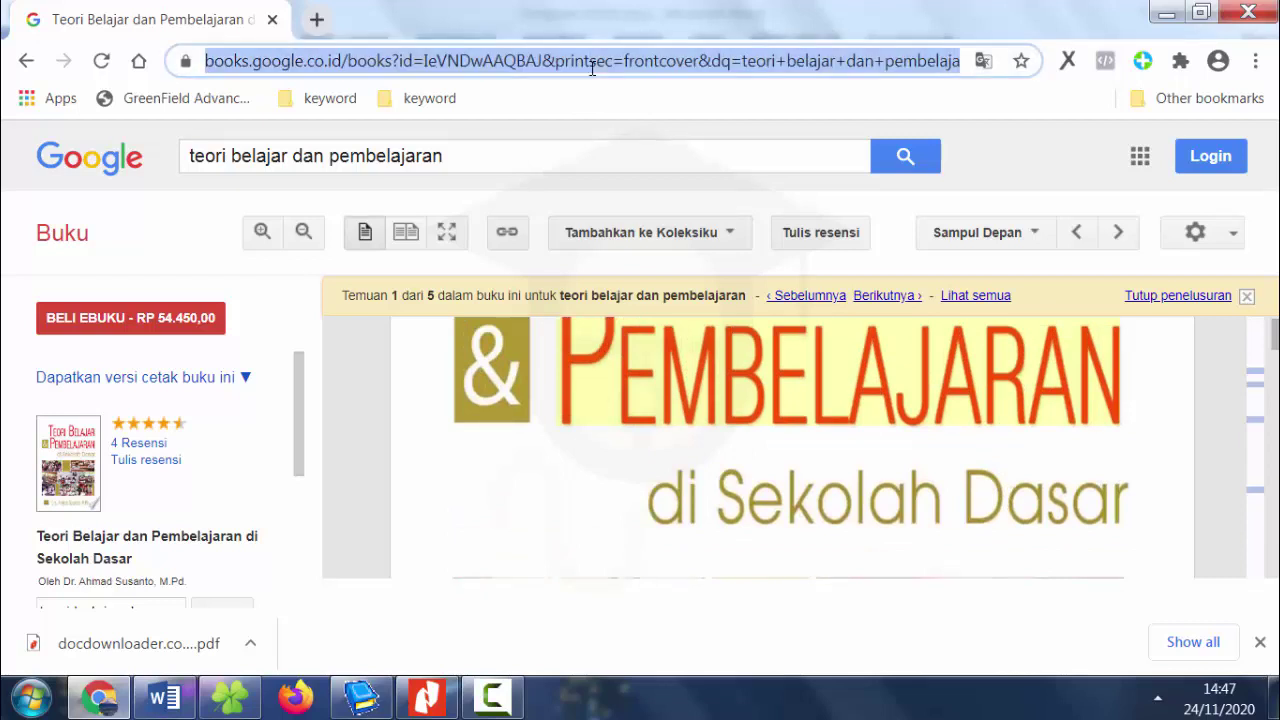
left_click(361, 697)
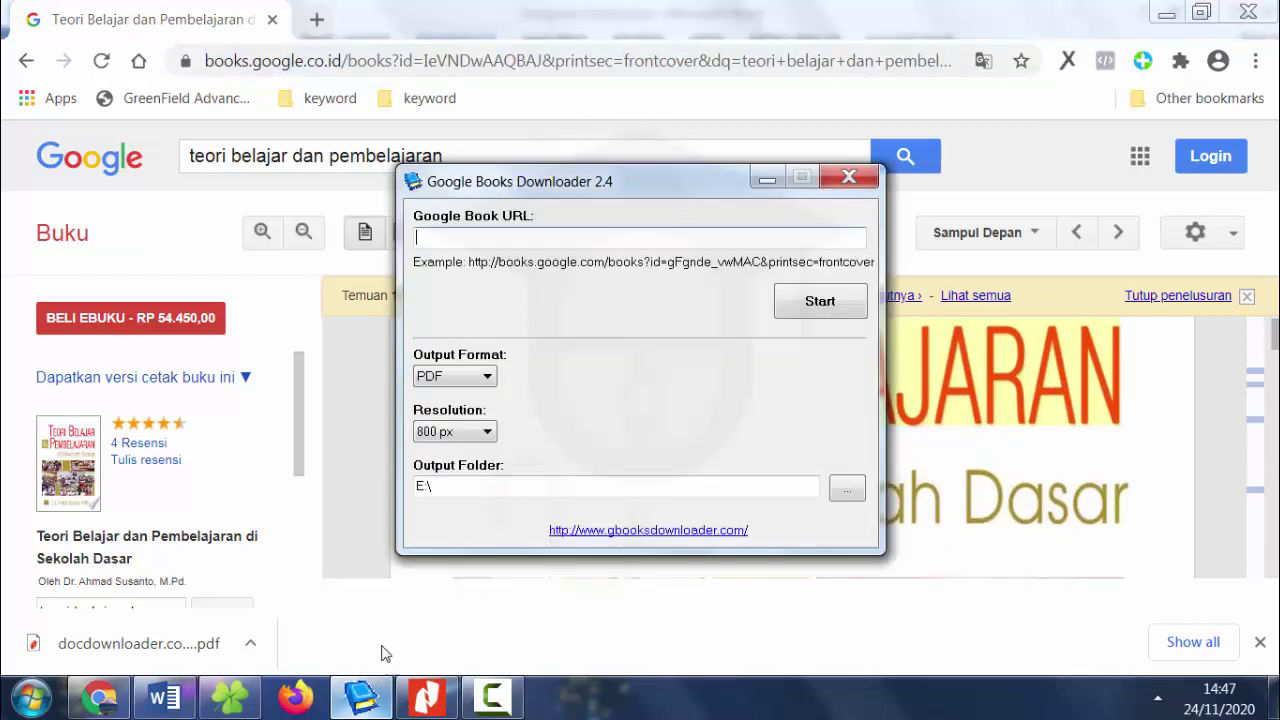
key("ctrl+v")
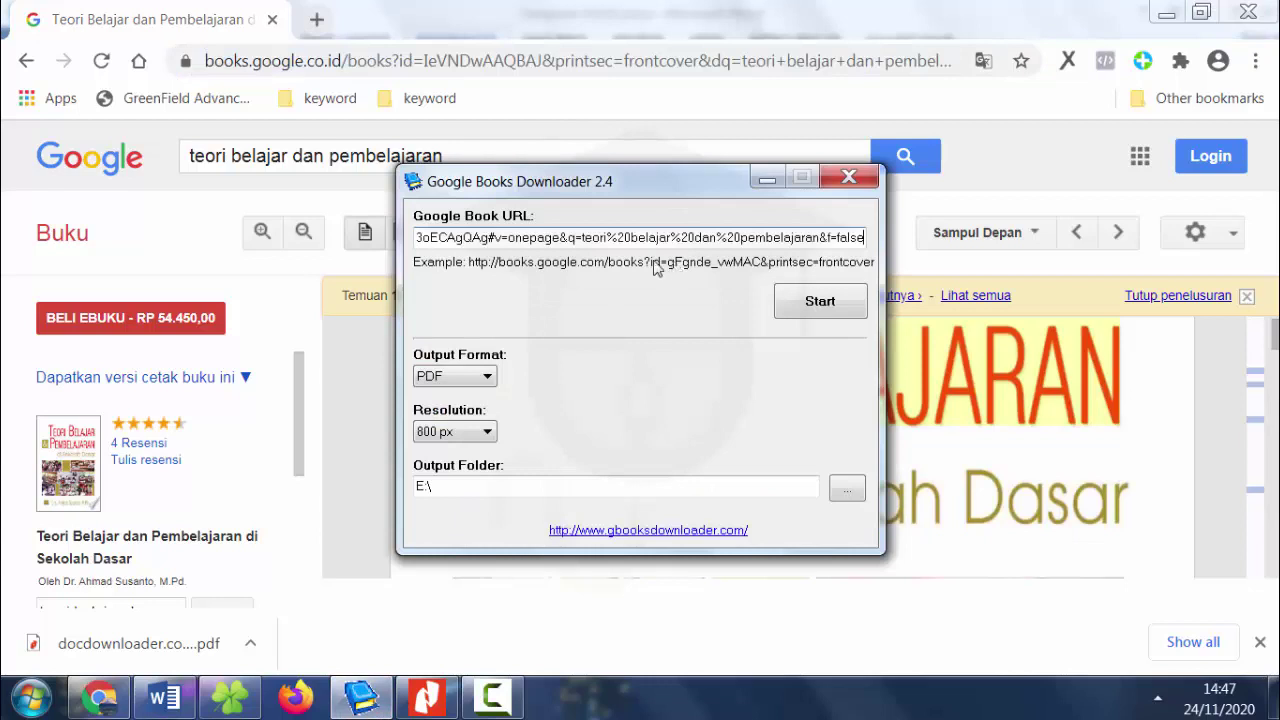
left_click(480, 441)
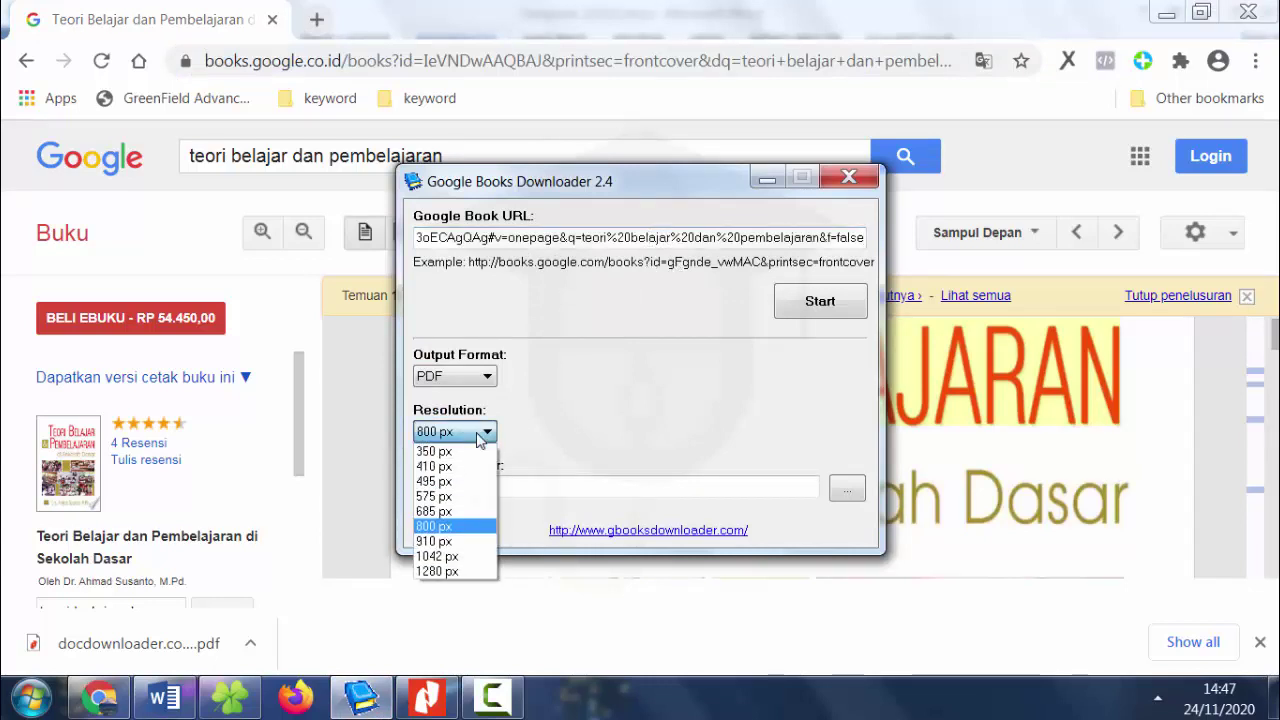
left_click(473, 527)
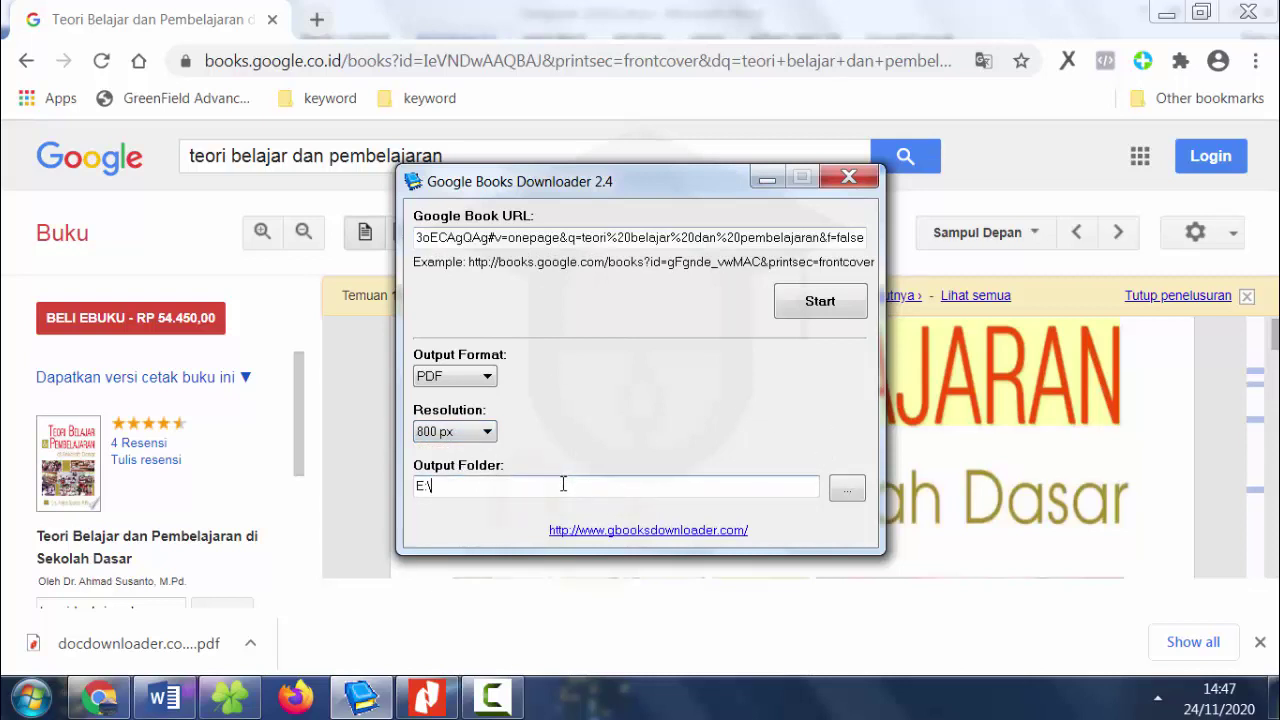
left_click(808, 305)
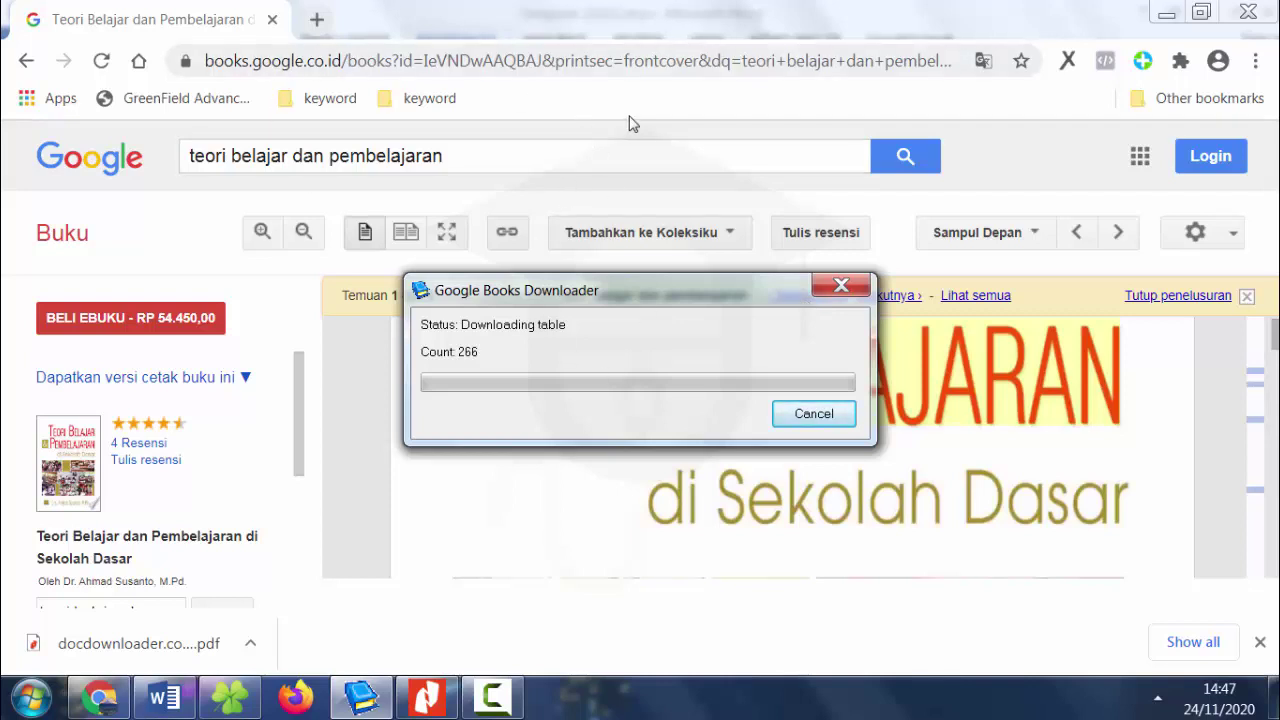
Go back to the search results and move the first book's download progress window aside.
left_click(27, 62)
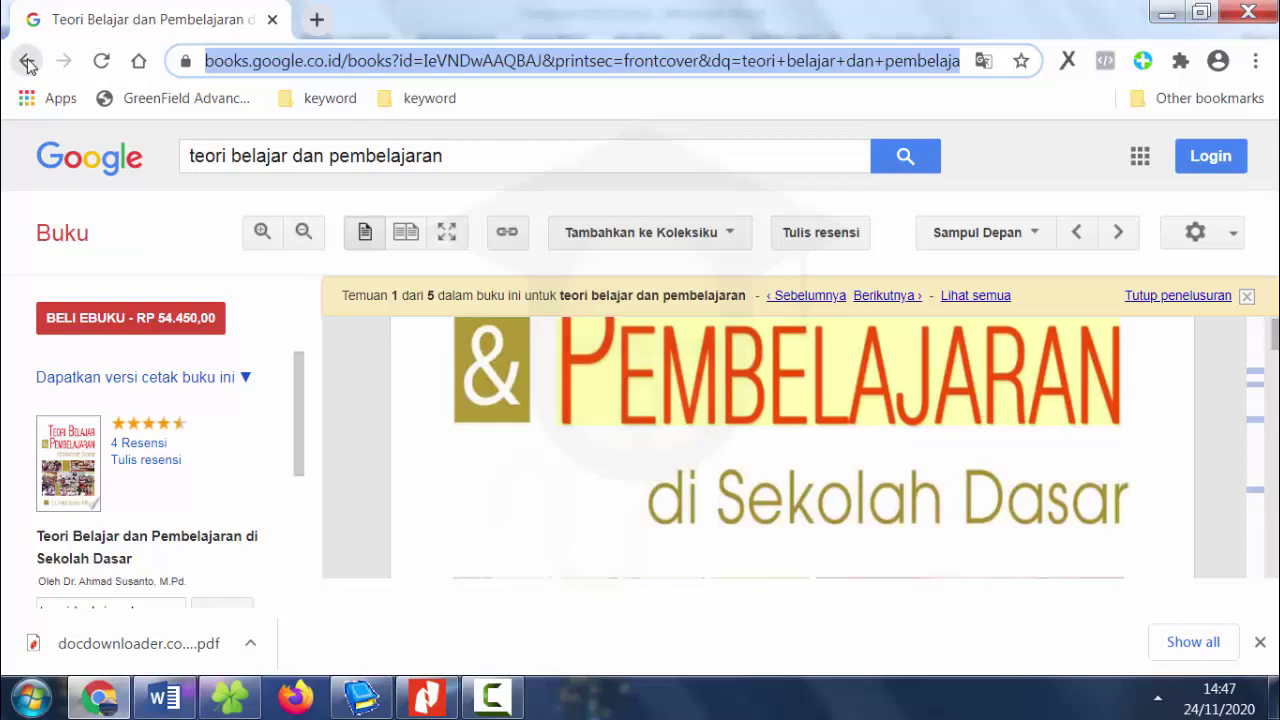
left_click(368, 705)
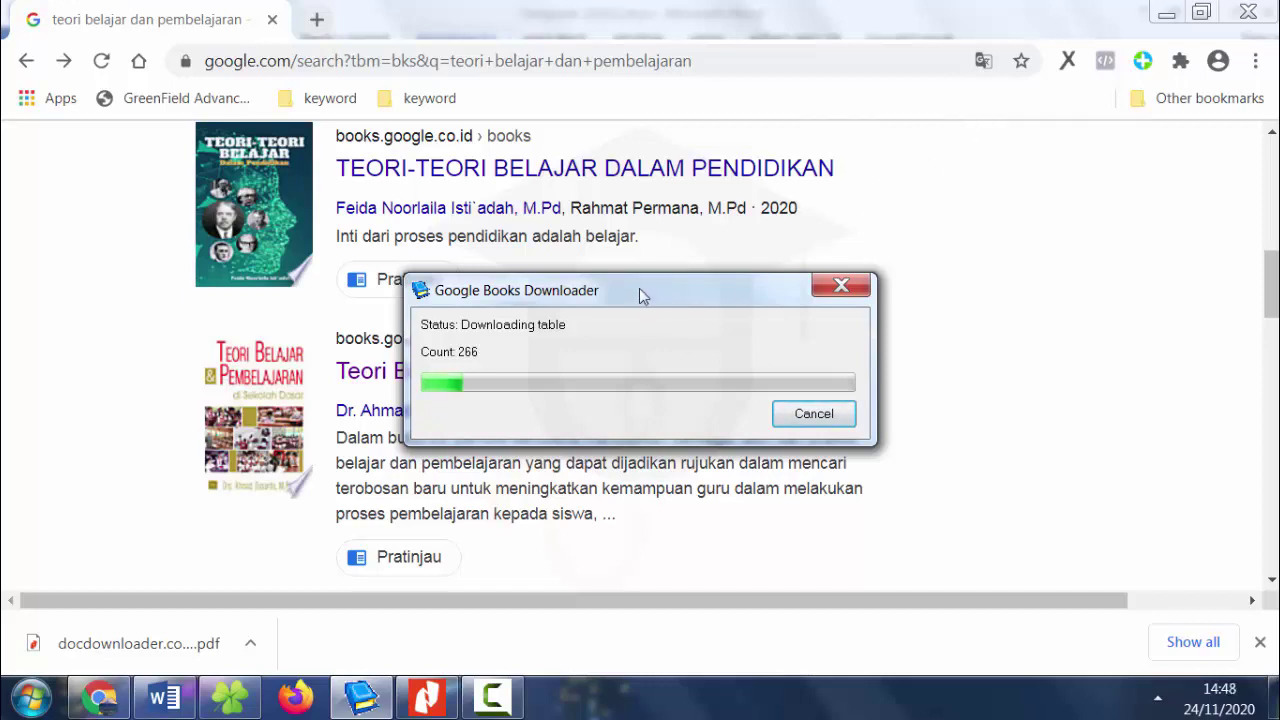
left_click_drag(637, 286, 962, 156)
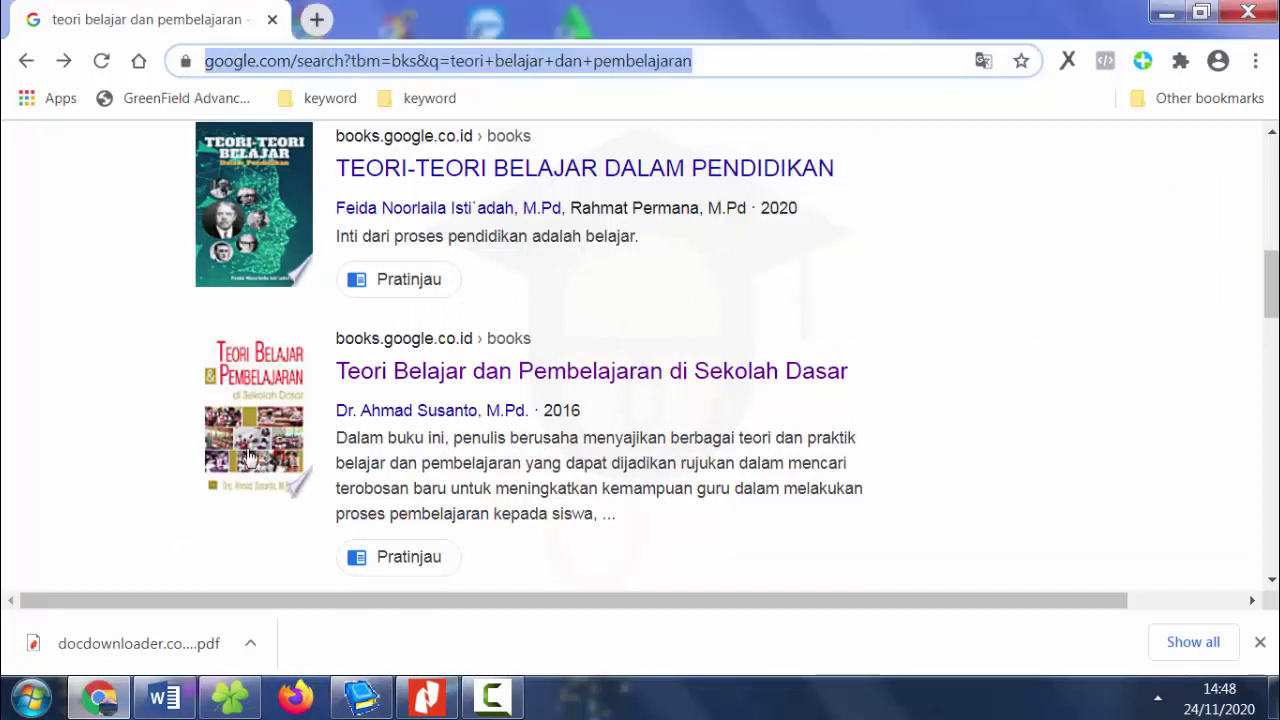
Launch a second Downloader from the desktop and scroll the results up to the 2020 TEORI BELAJAR DAN PEMBELAJARAN book.
key("super+d")
left_click(200, 480)
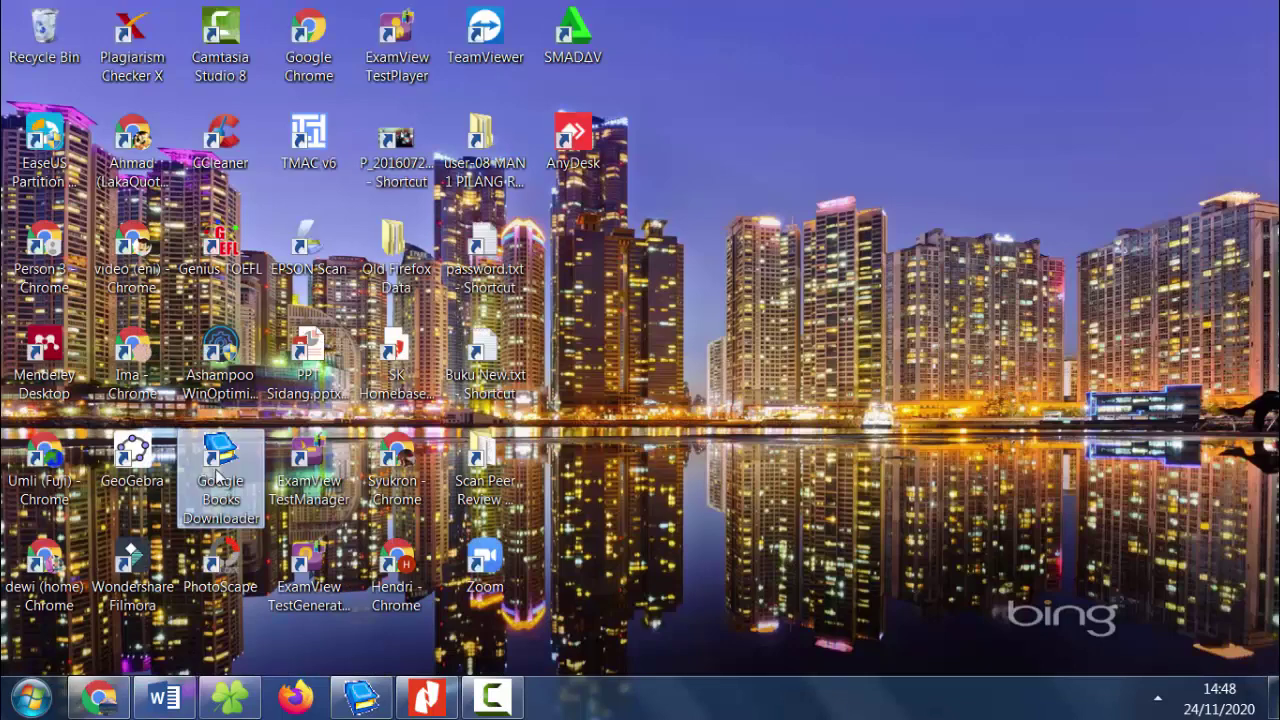
left_click(116, 688)
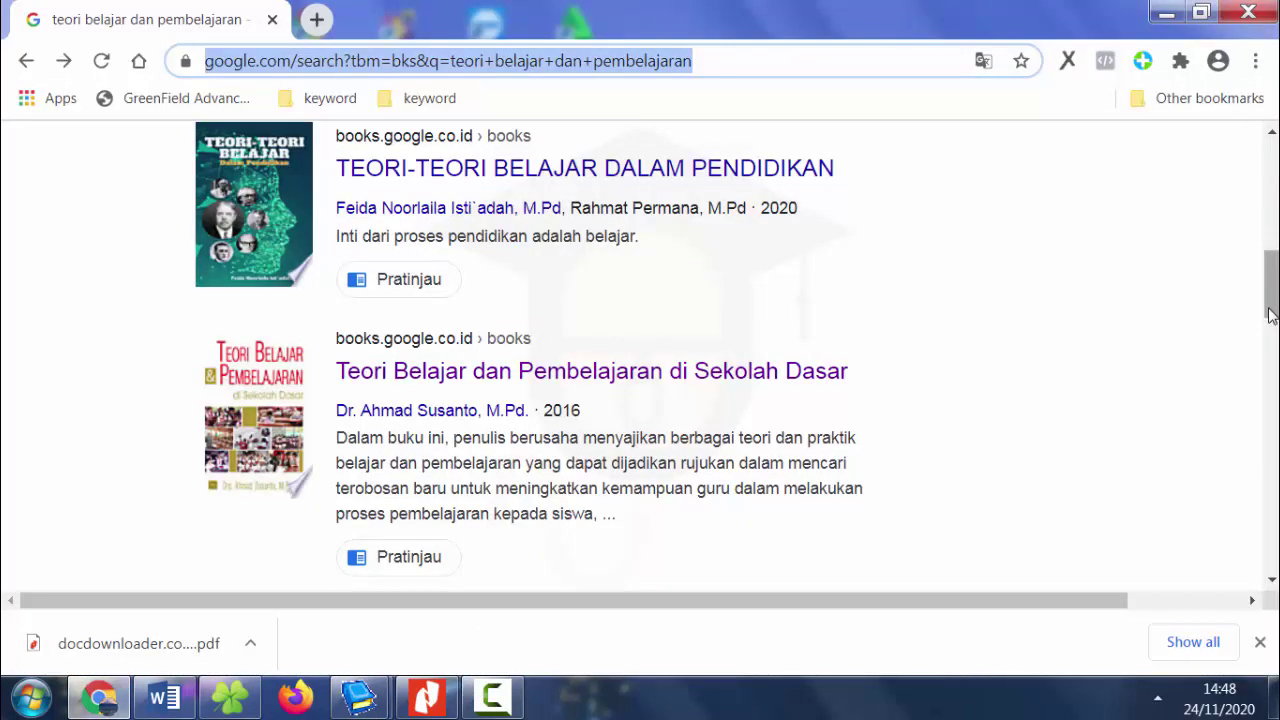
left_click_drag(1270, 286, 1272, 220)
scroll(1270, 281, "up", 4)
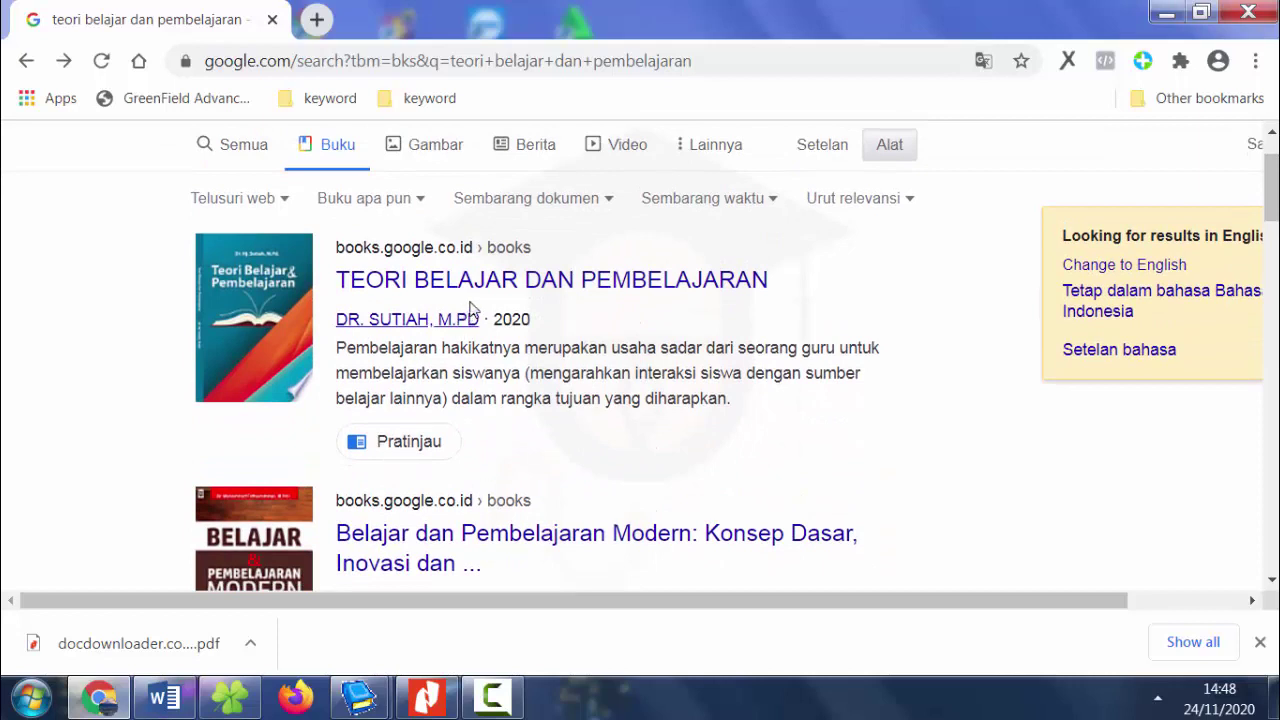
Open the 2020 TEORI BELAJAR DAN PEMBELAJARAN book page and select its web address.
left_click(529, 285)
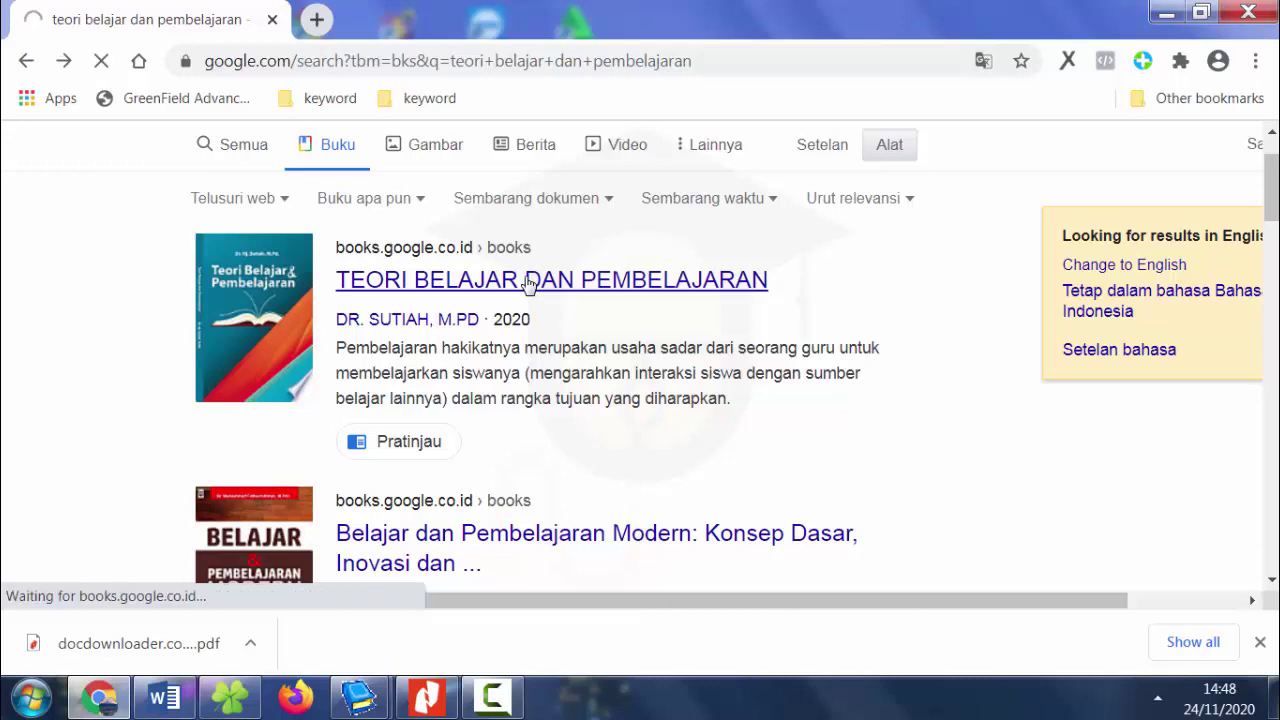
left_click(645, 62)
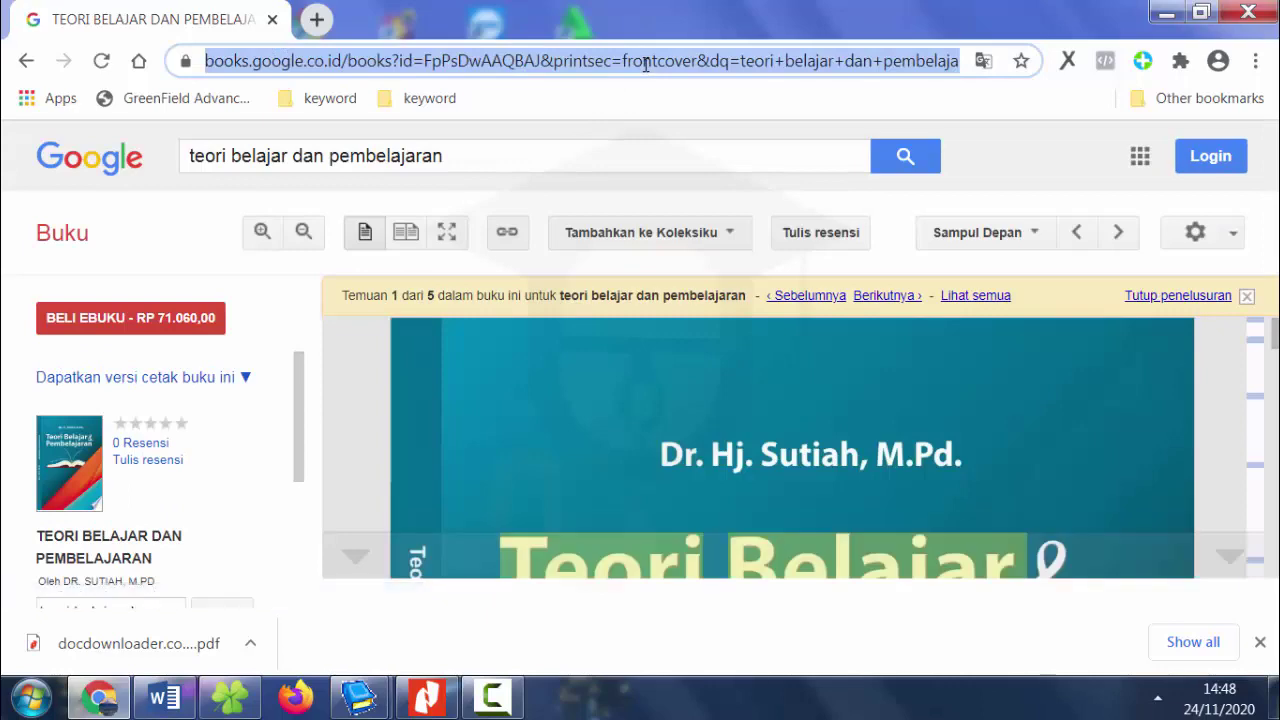
left_click(360, 697)
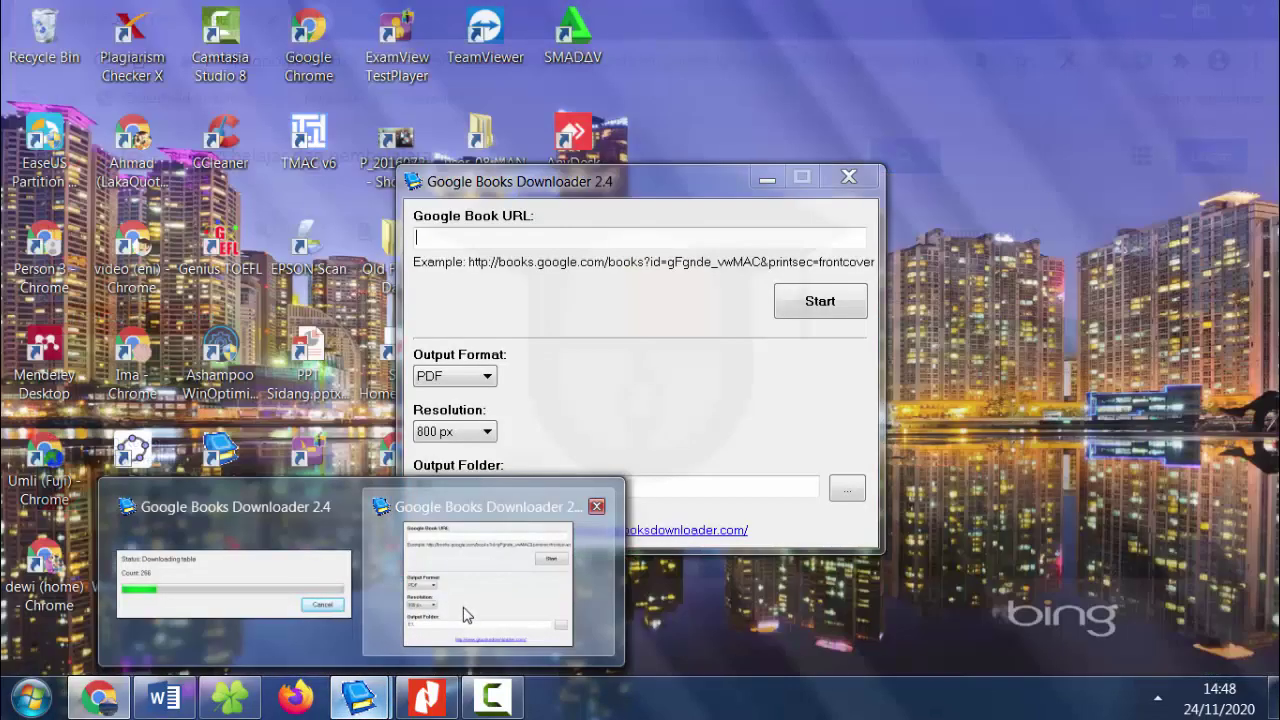
Download the second book in the second Downloader and dismiss the 175-page Done notice.
left_click(466, 612)
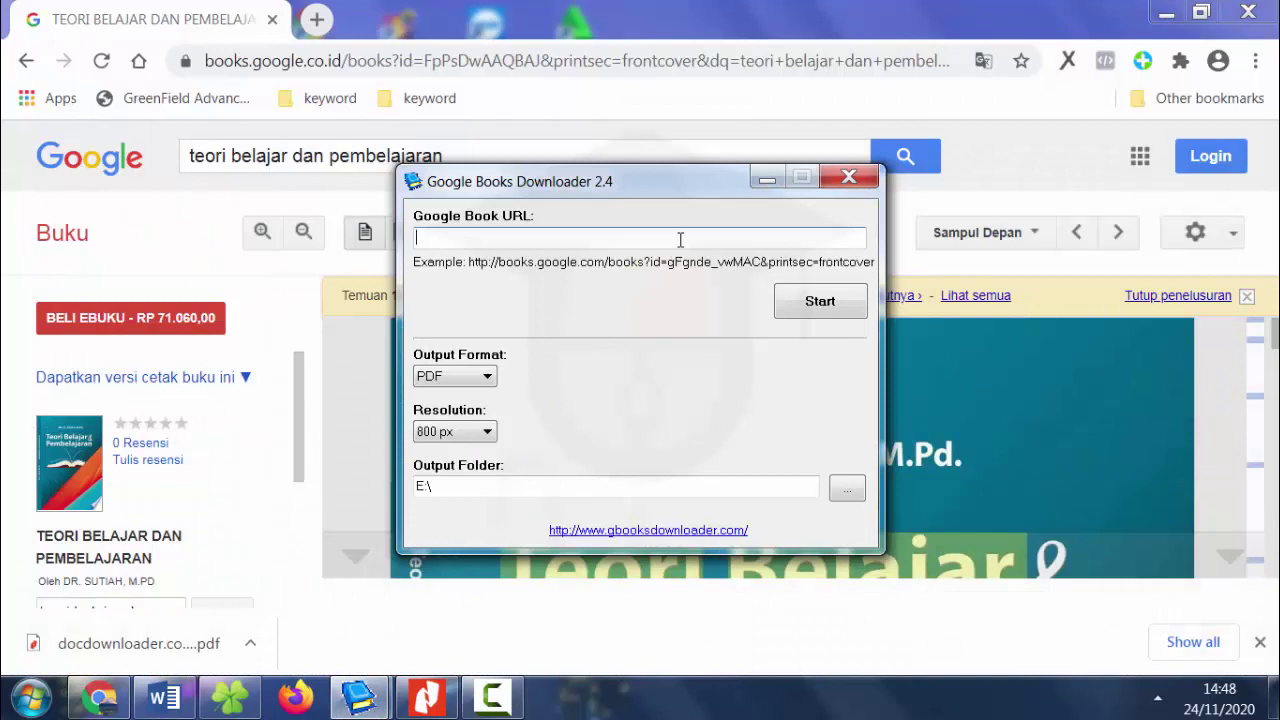
key("ctrl+v")
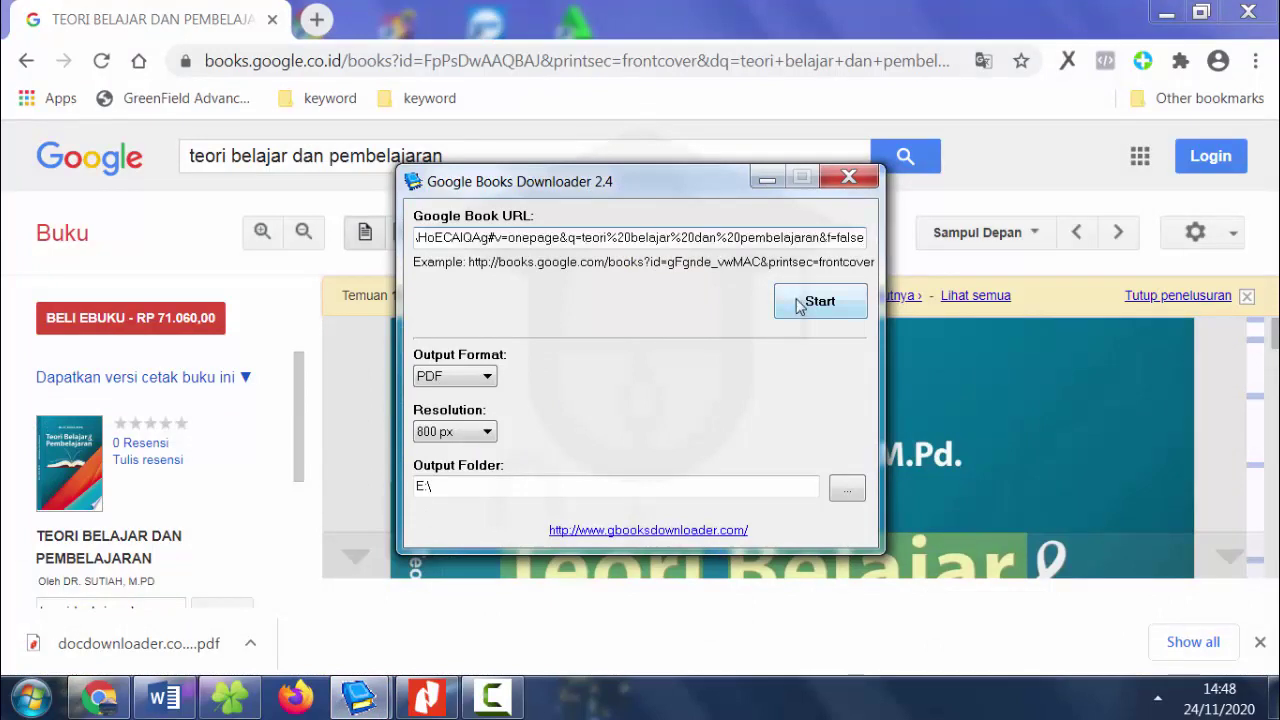
left_click(800, 306)
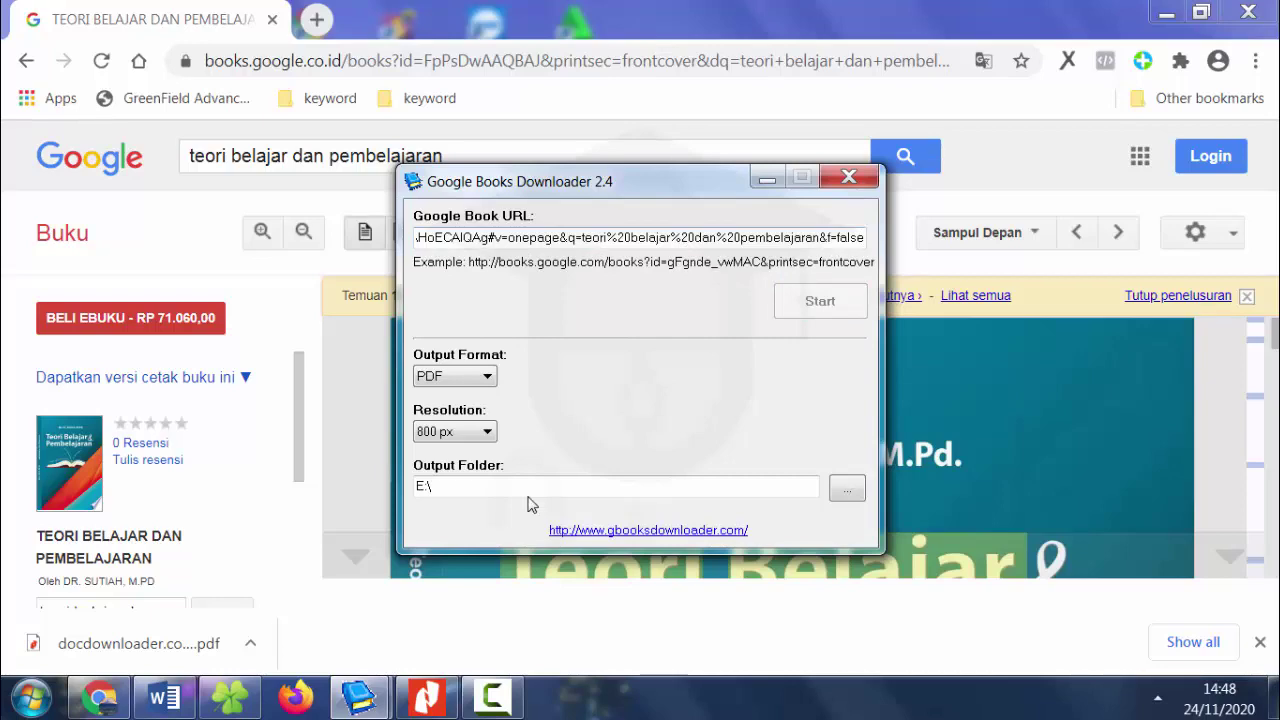
mouse_move(358, 697)
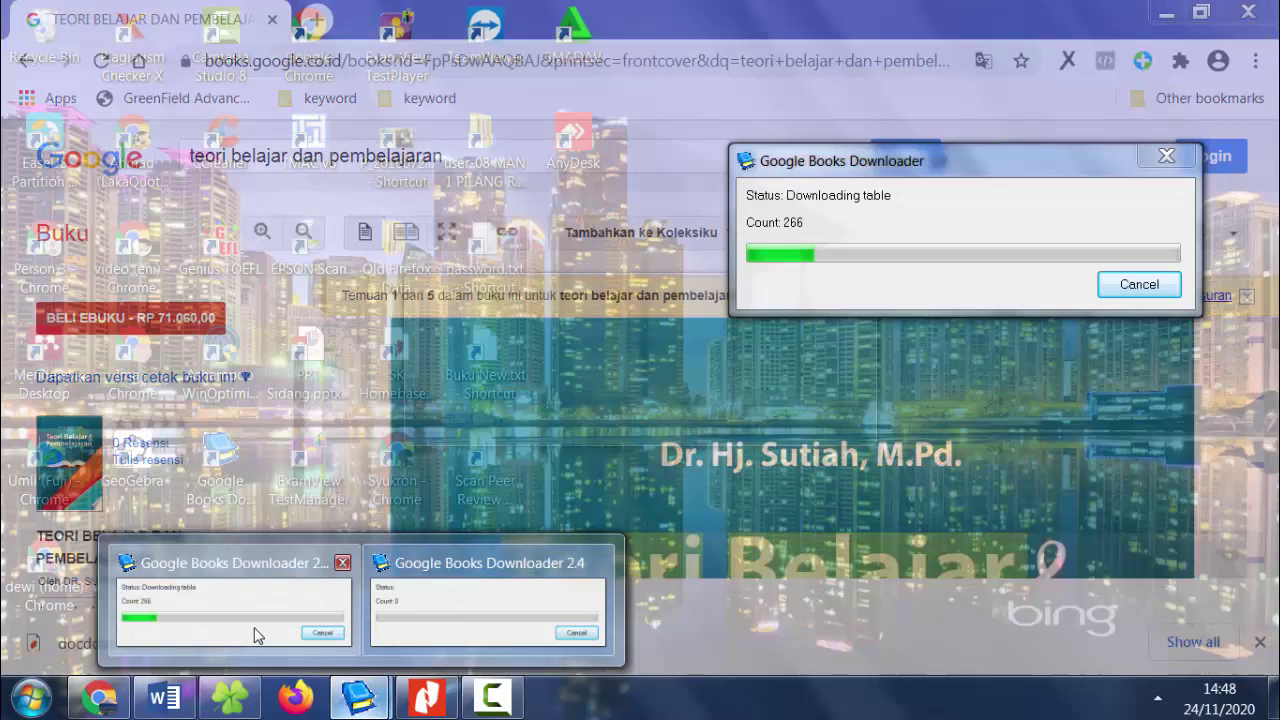
left_click(235, 615)
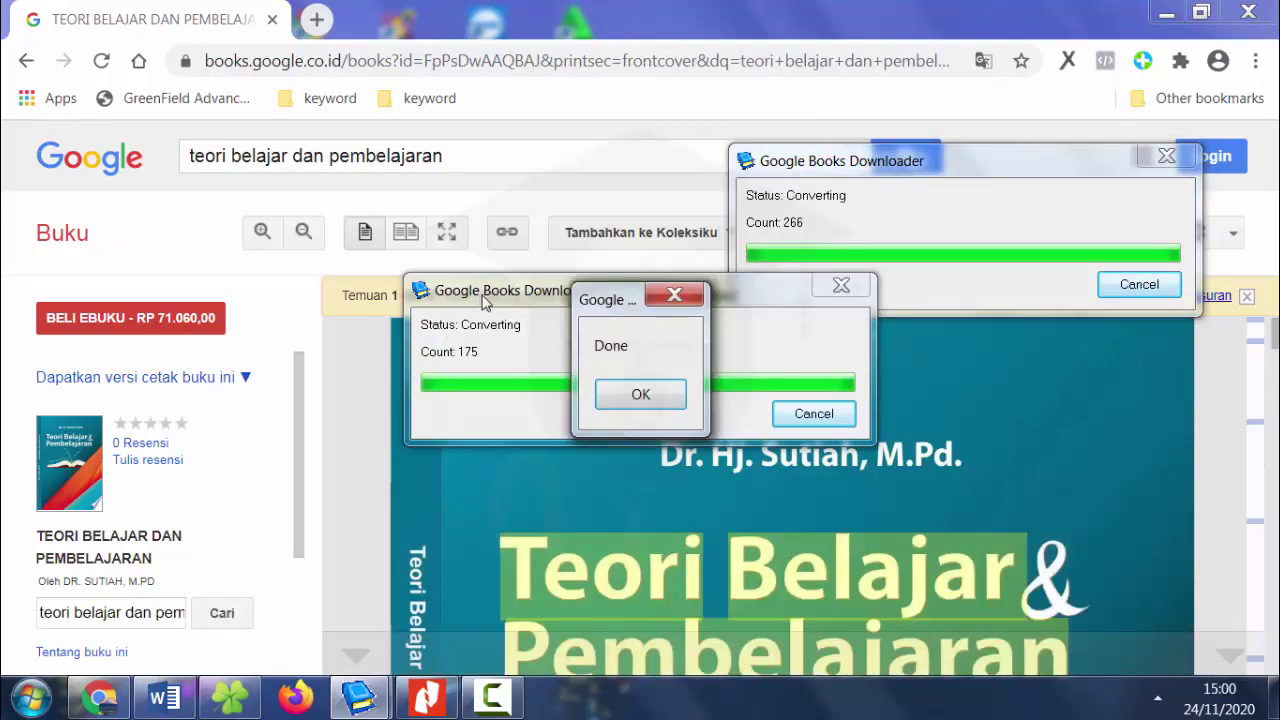
left_click(669, 398)
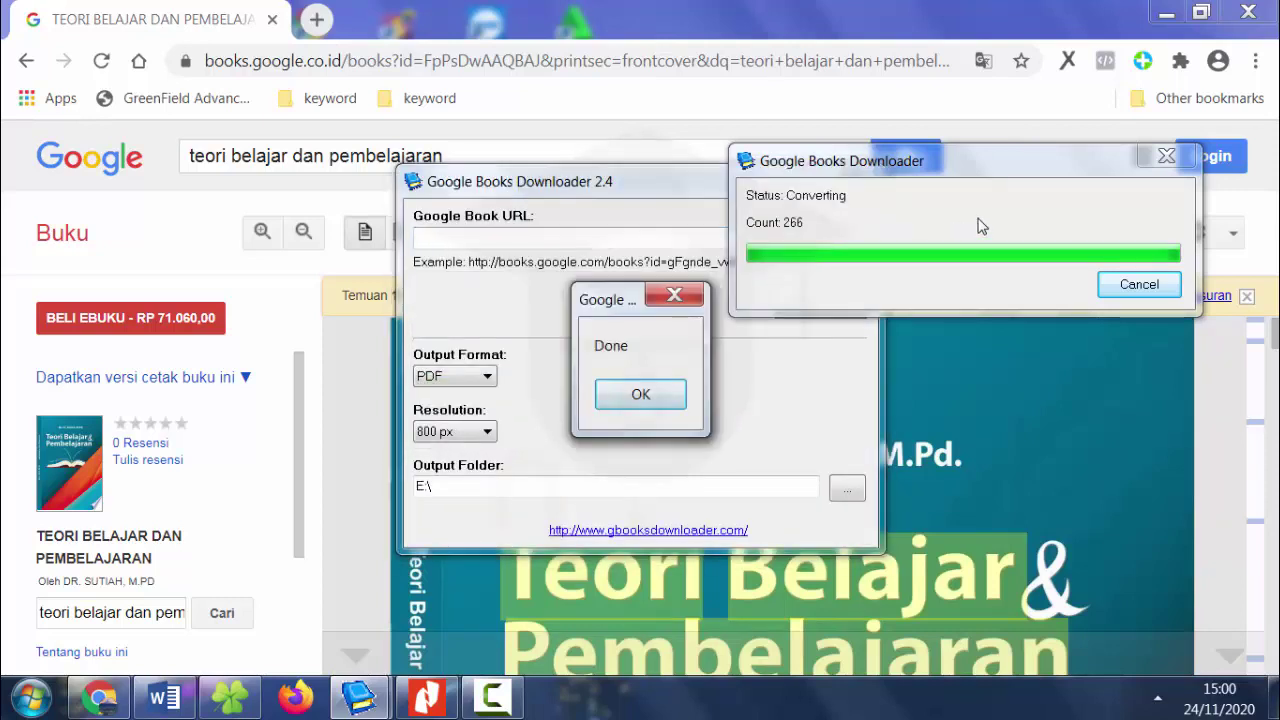
left_click(671, 398)
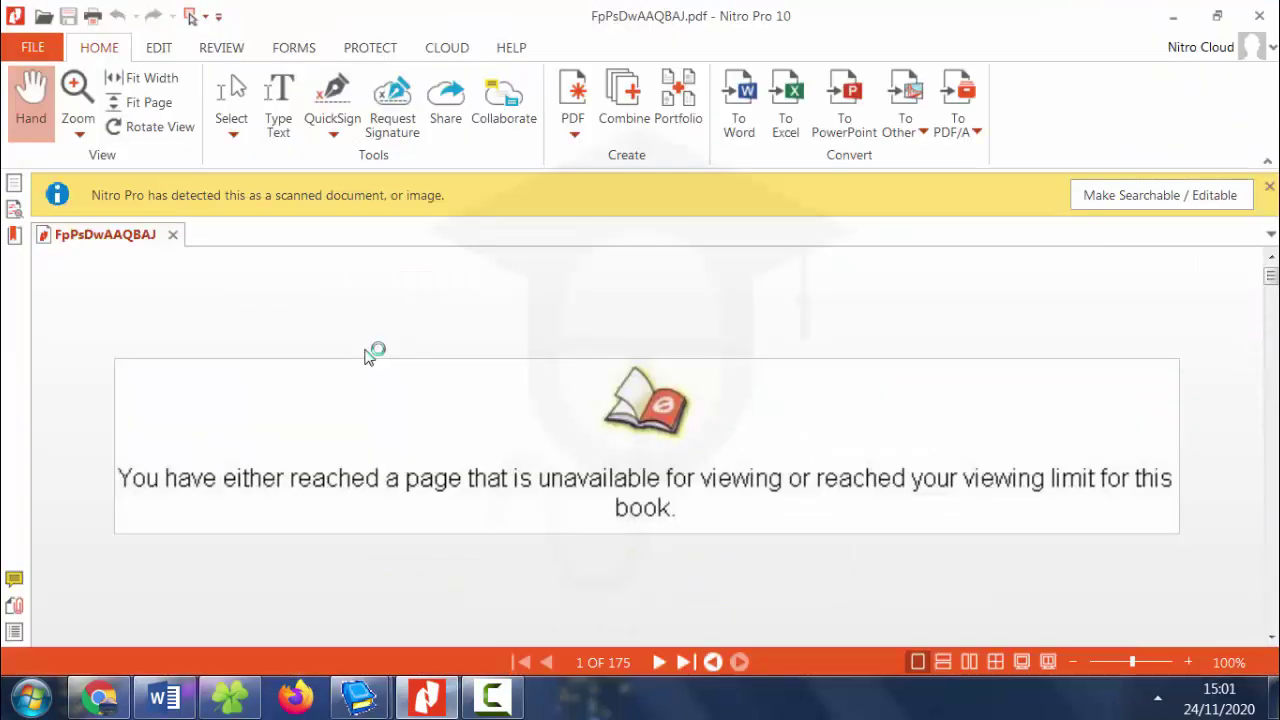
Scroll the FpPsDwAAQBAJ.pdf book to page 11 with the Belajar definition passage.
scroll(372, 357, "down", 1)
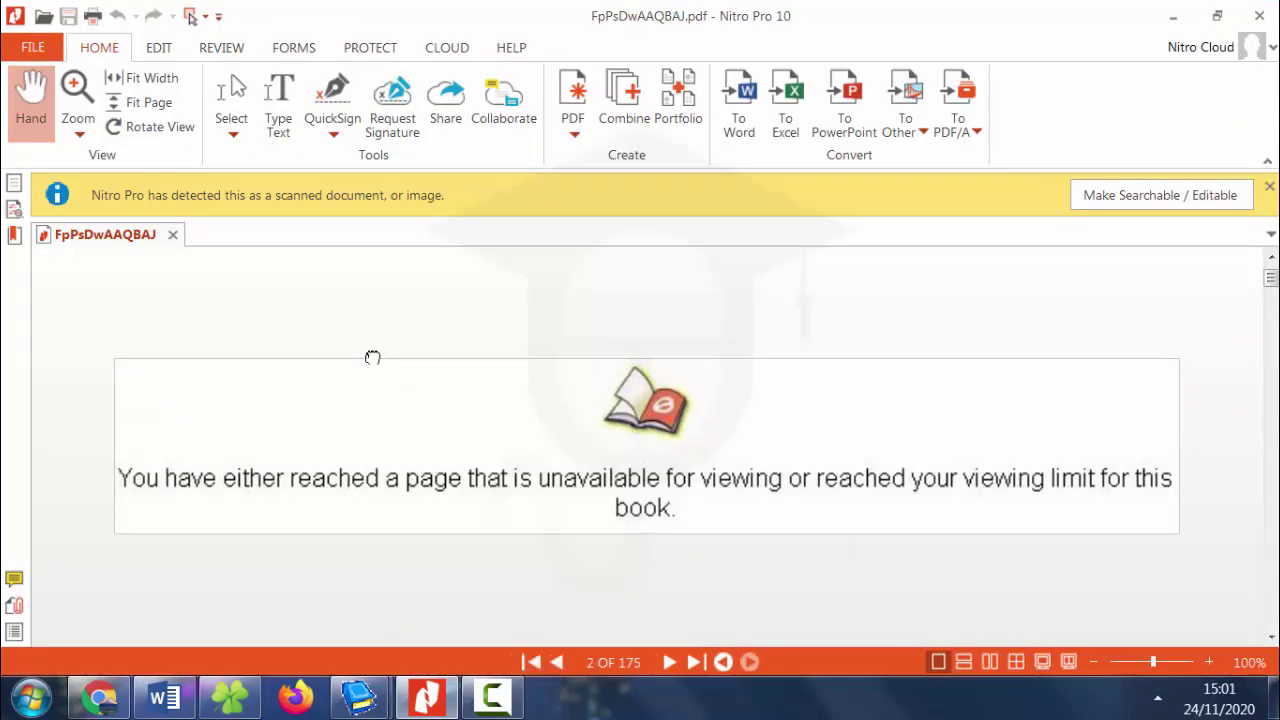
scroll(372, 357, "down", 2)
scroll(372, 357, "down", 2)
scroll(372, 357, "down", 2)
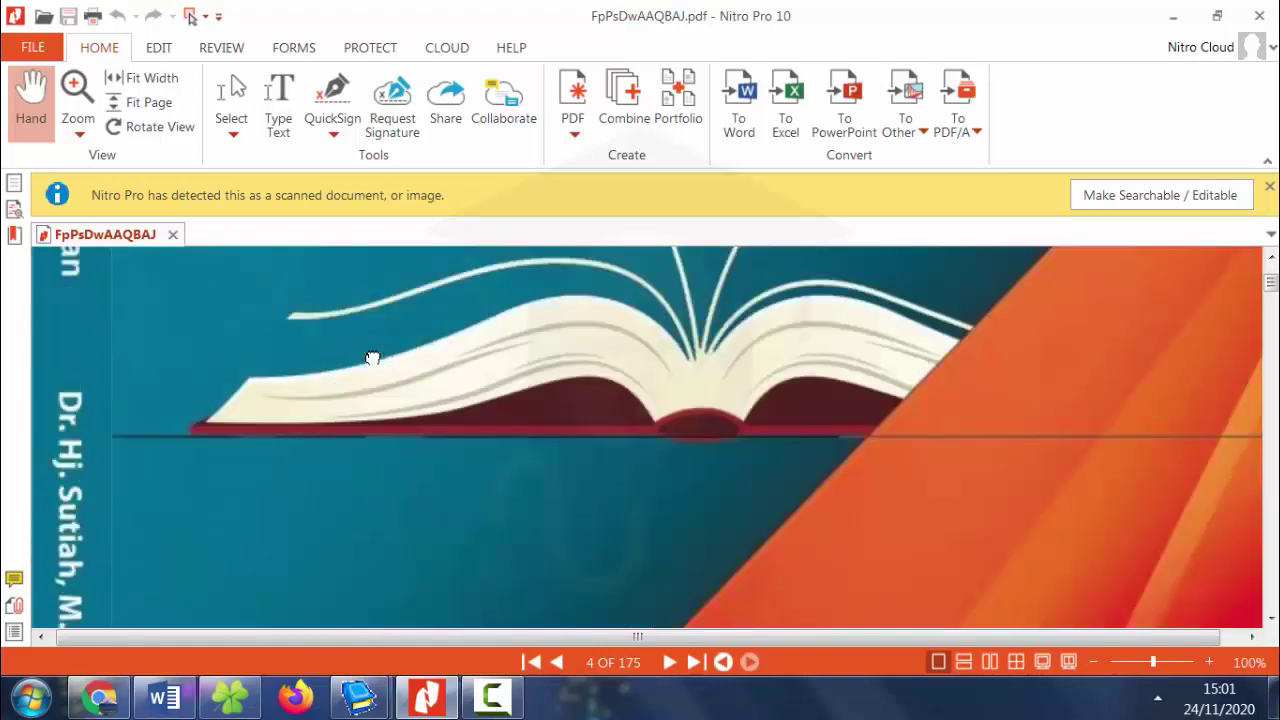
scroll(372, 357, "down", 2)
scroll(372, 357, "down", 2)
scroll(372, 357, "down", 2)
scroll(372, 357, "down", 2)
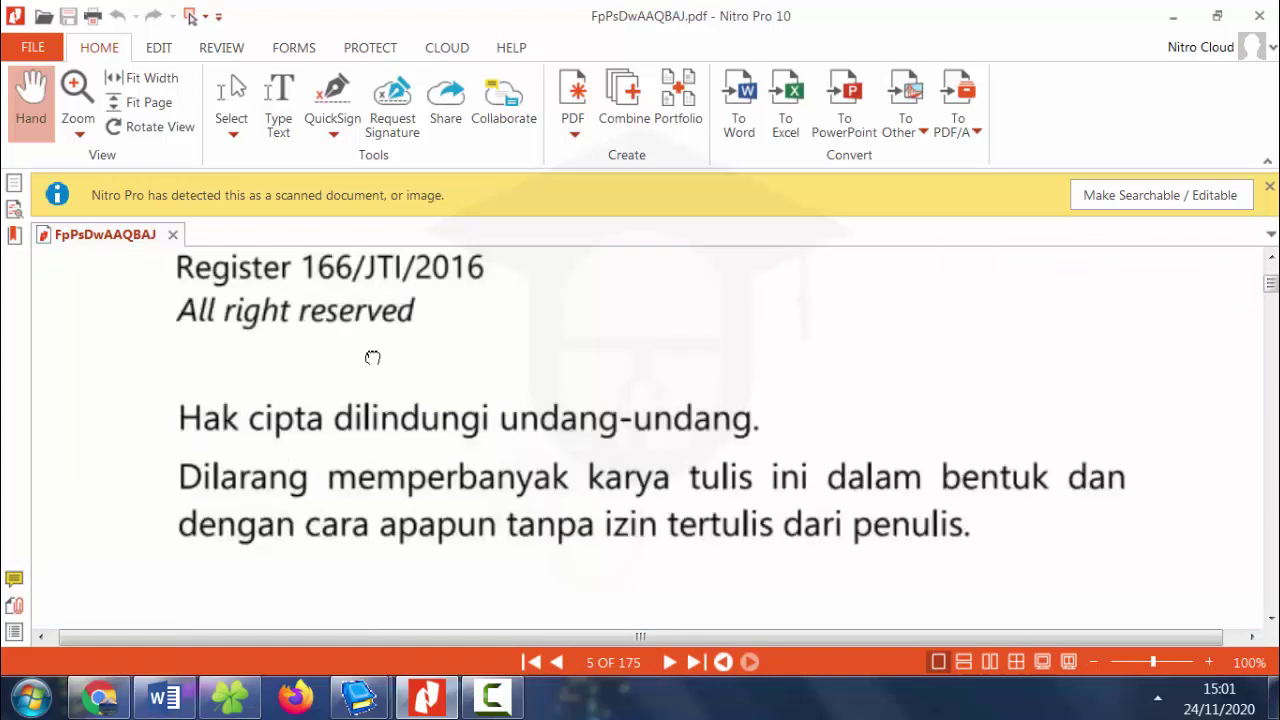
scroll(372, 357, "down", 2)
scroll(372, 357, "down", 2)
scroll(372, 357, "down", 2)
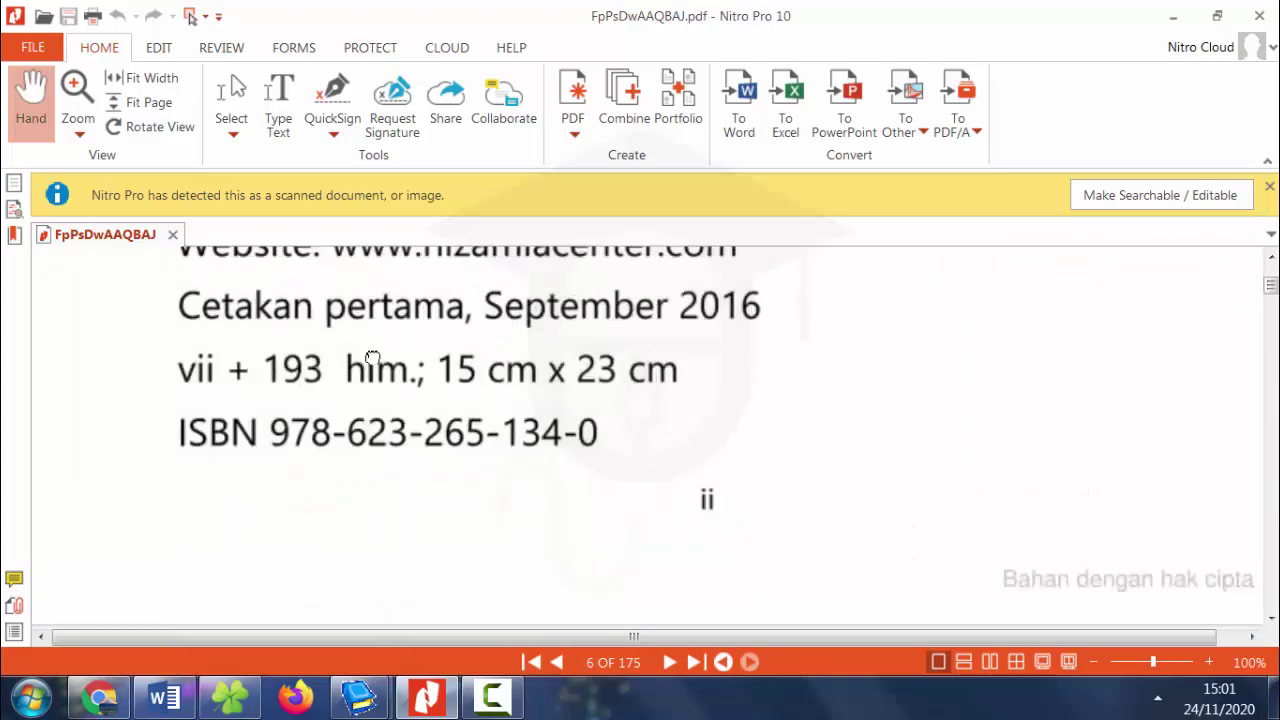
scroll(372, 357, "down", 3)
scroll(372, 357, "down", 2)
scroll(372, 357, "down", 2)
scroll(372, 357, "down", 2)
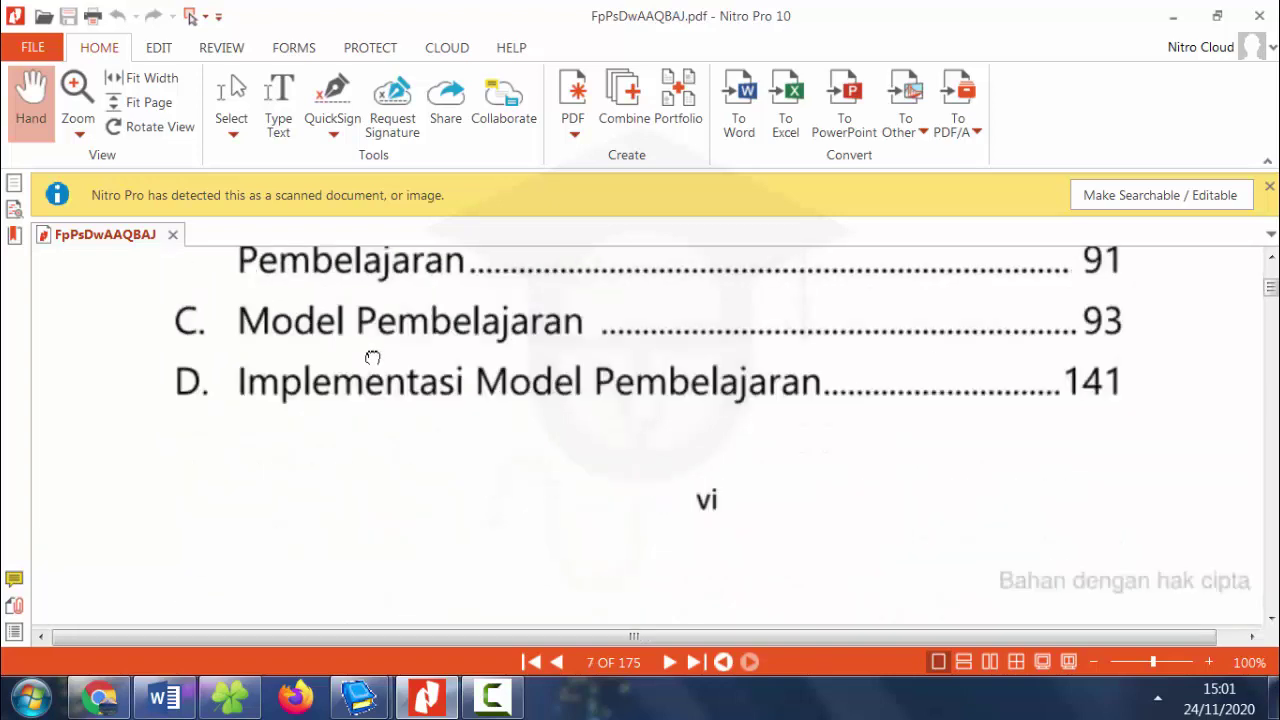
scroll(372, 357, "down", 3)
scroll(372, 357, "down", 2)
scroll(372, 357, "down", 2)
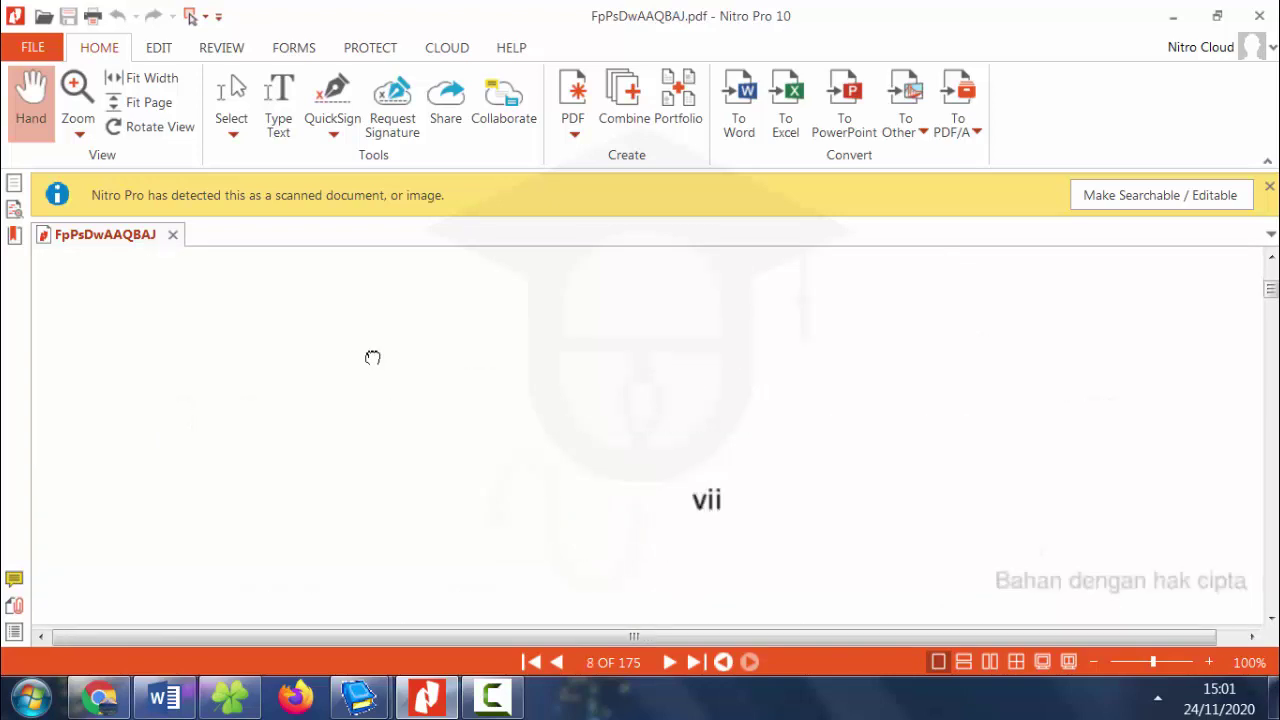
scroll(372, 357, "down", 3)
scroll(372, 357, "down", 3)
scroll(372, 357, "down", 3)
scroll(372, 357, "down", 6)
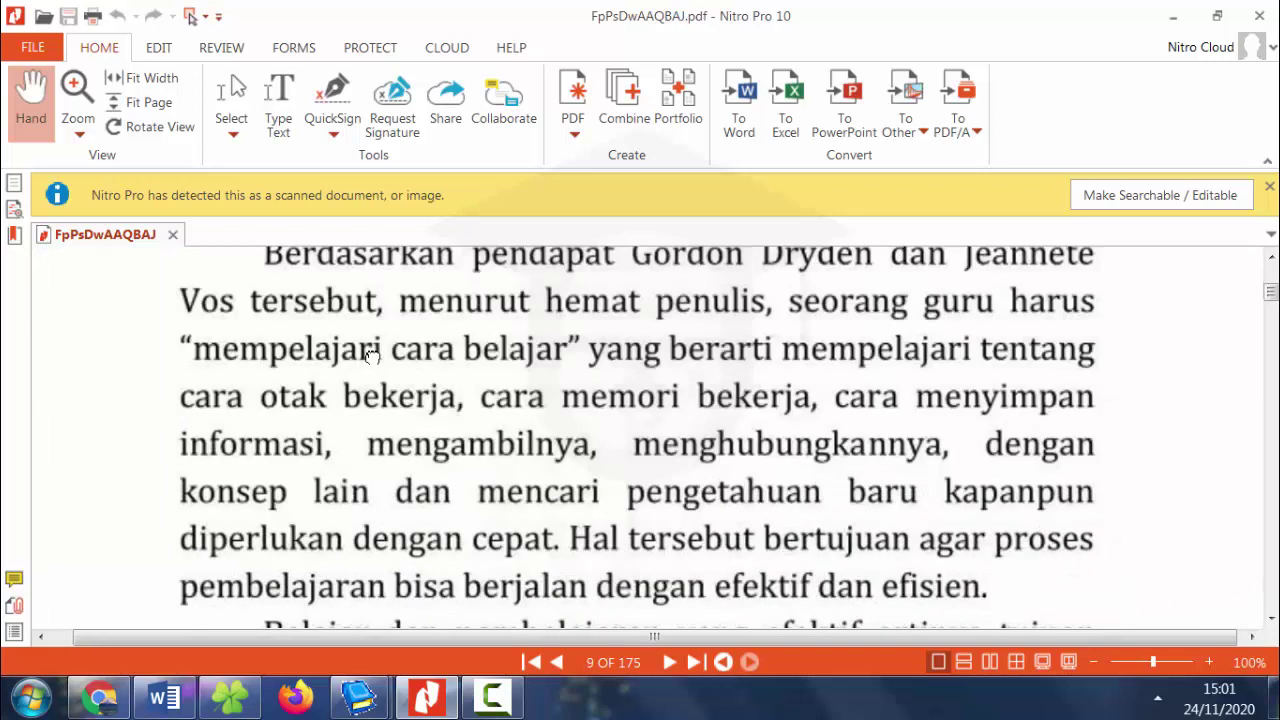
scroll(372, 357, "up", 3)
scroll(372, 357, "up", 3)
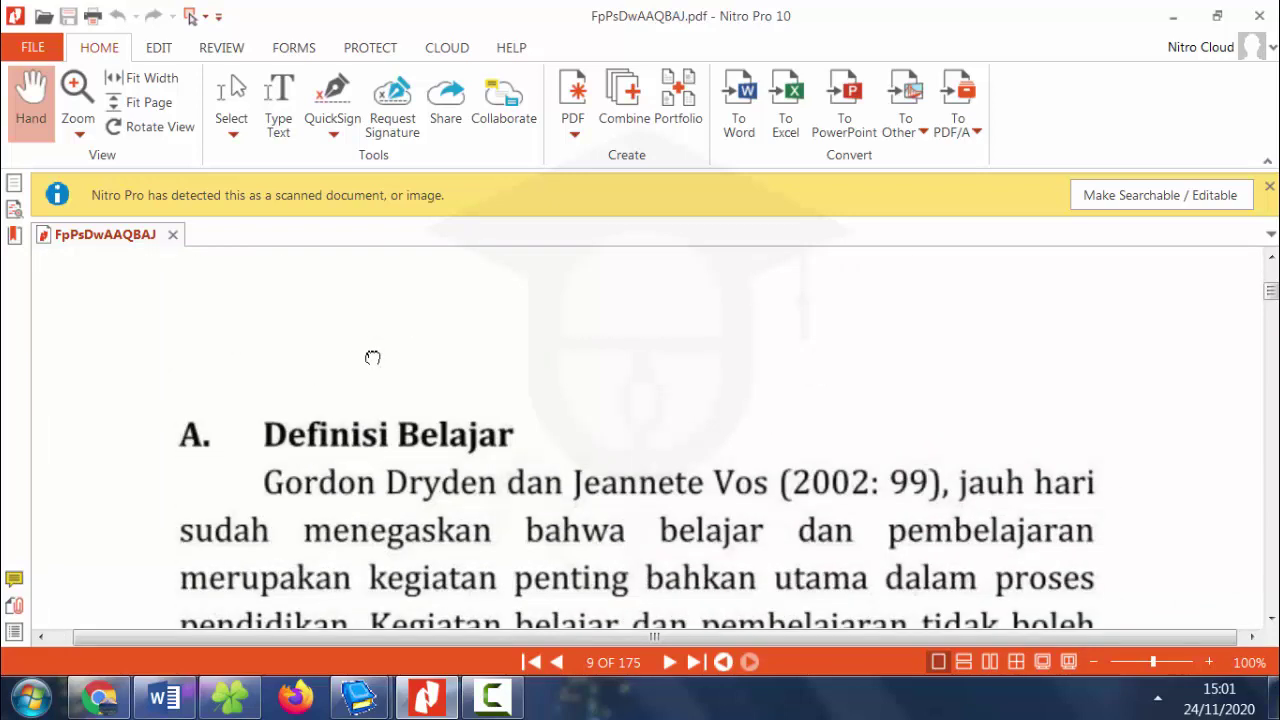
scroll(372, 357, "down", 2)
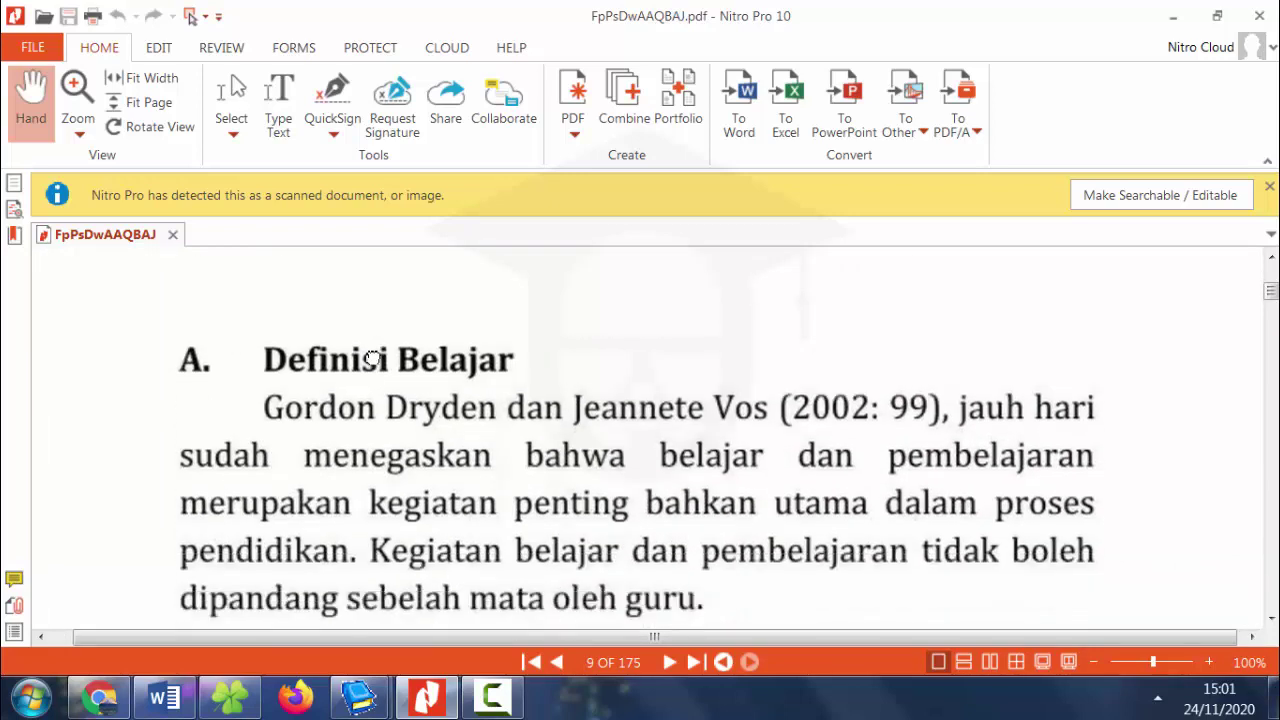
scroll(372, 357, "down", 10)
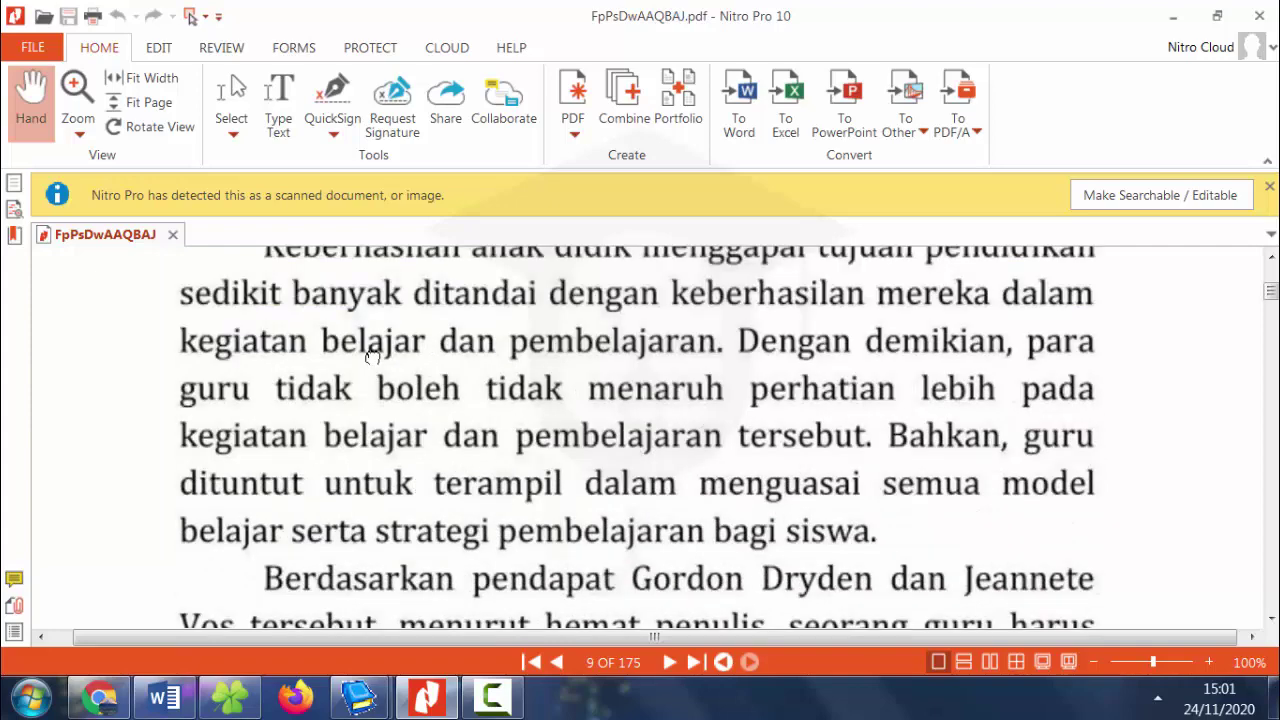
scroll(372, 357, "down", 10)
scroll(372, 357, "down", 10)
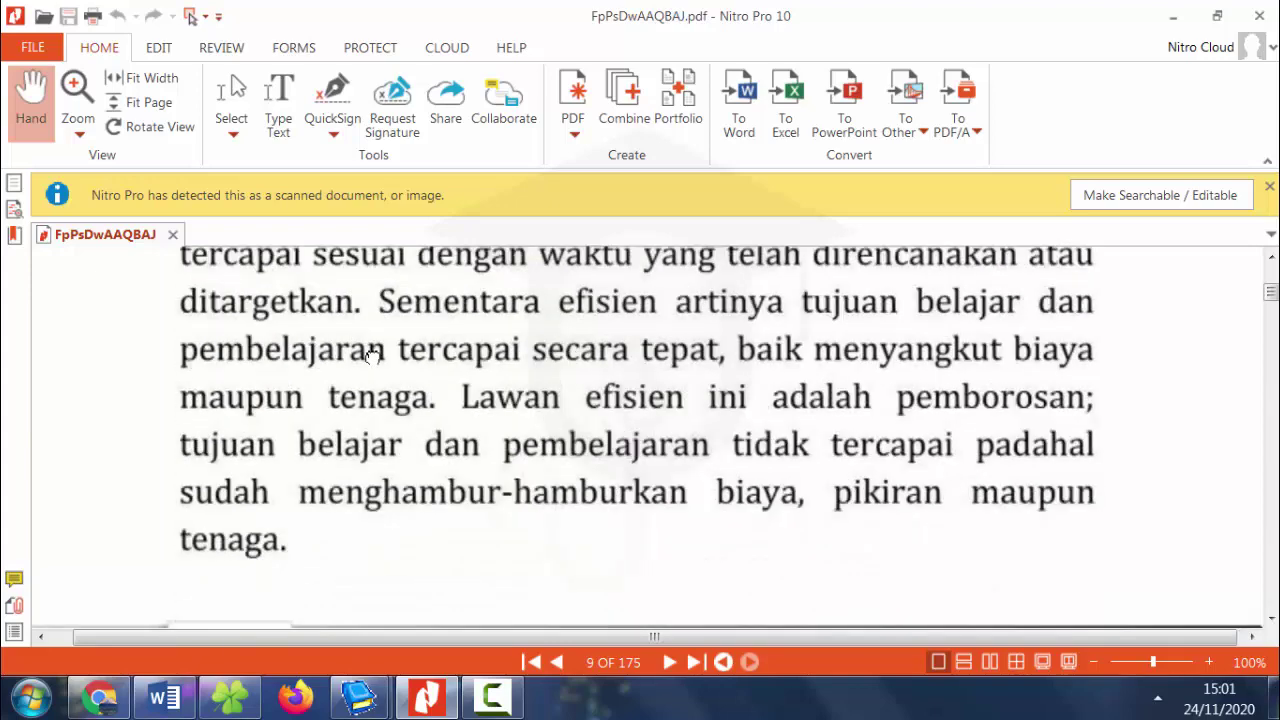
scroll(372, 357, "up", 2)
scroll(372, 357, "up", 2)
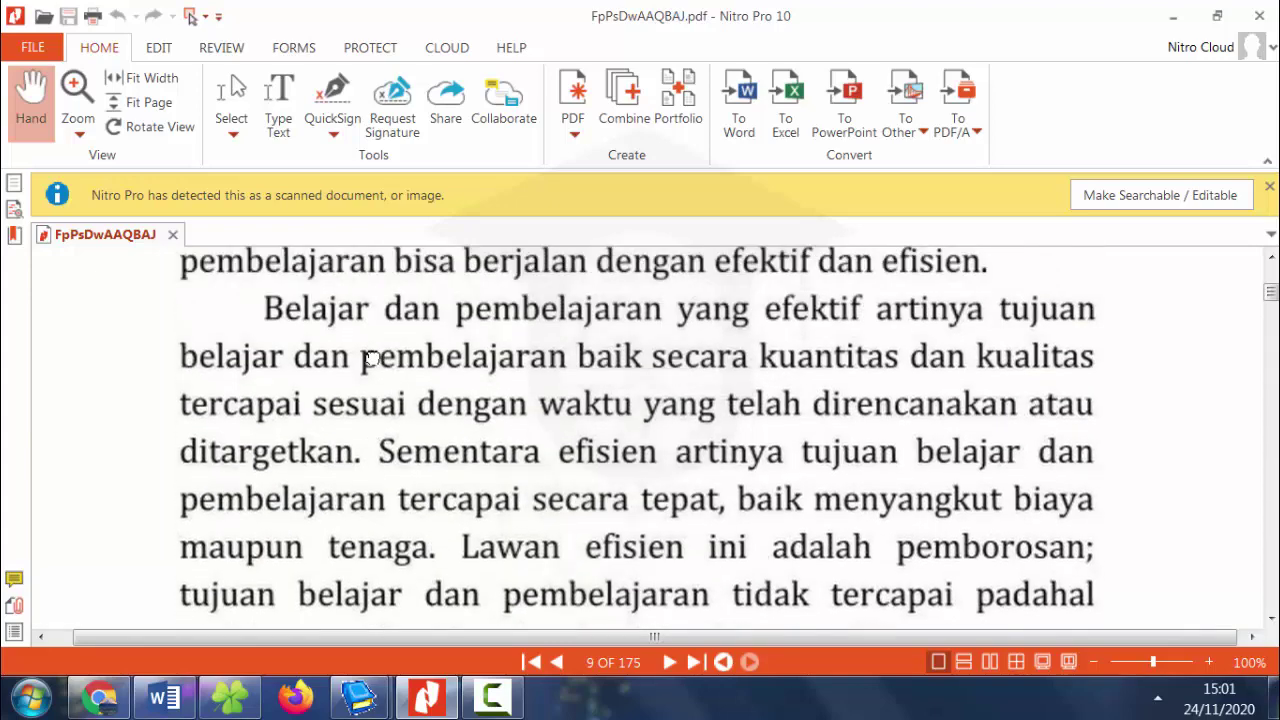
scroll(372, 357, "up", 1)
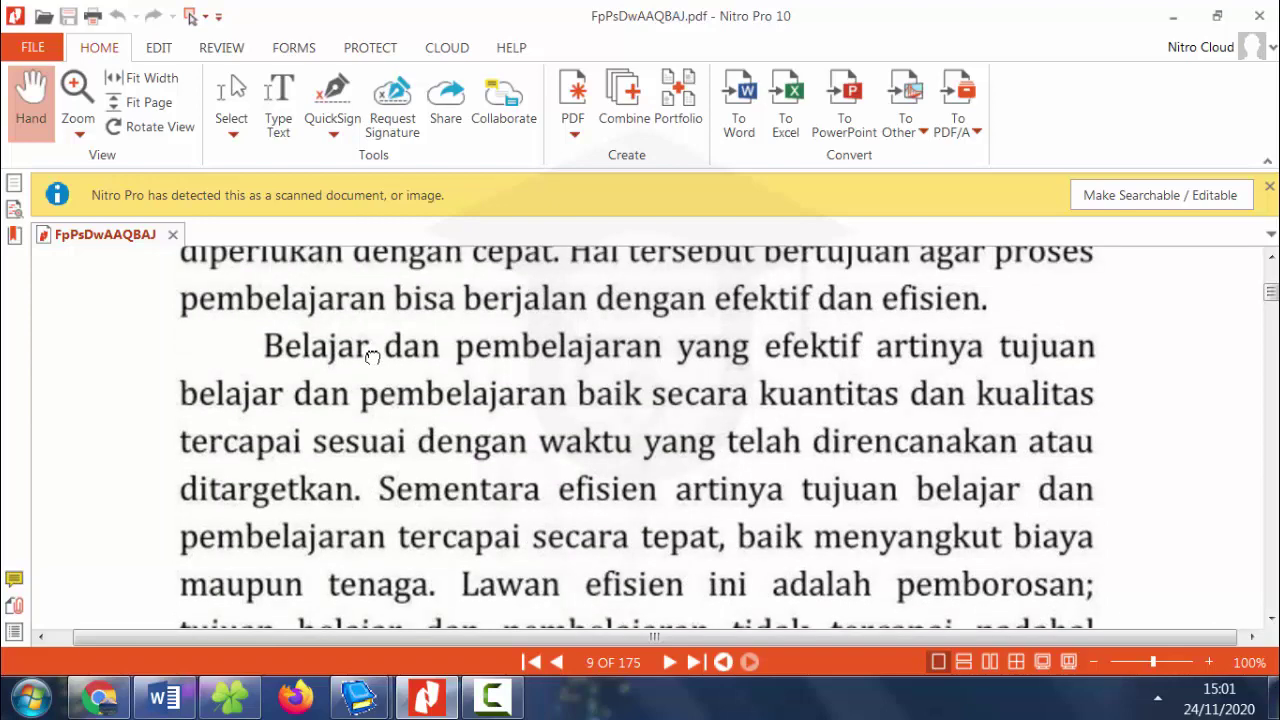
scroll(372, 357, "down", 6)
scroll(372, 357, "down", 1)
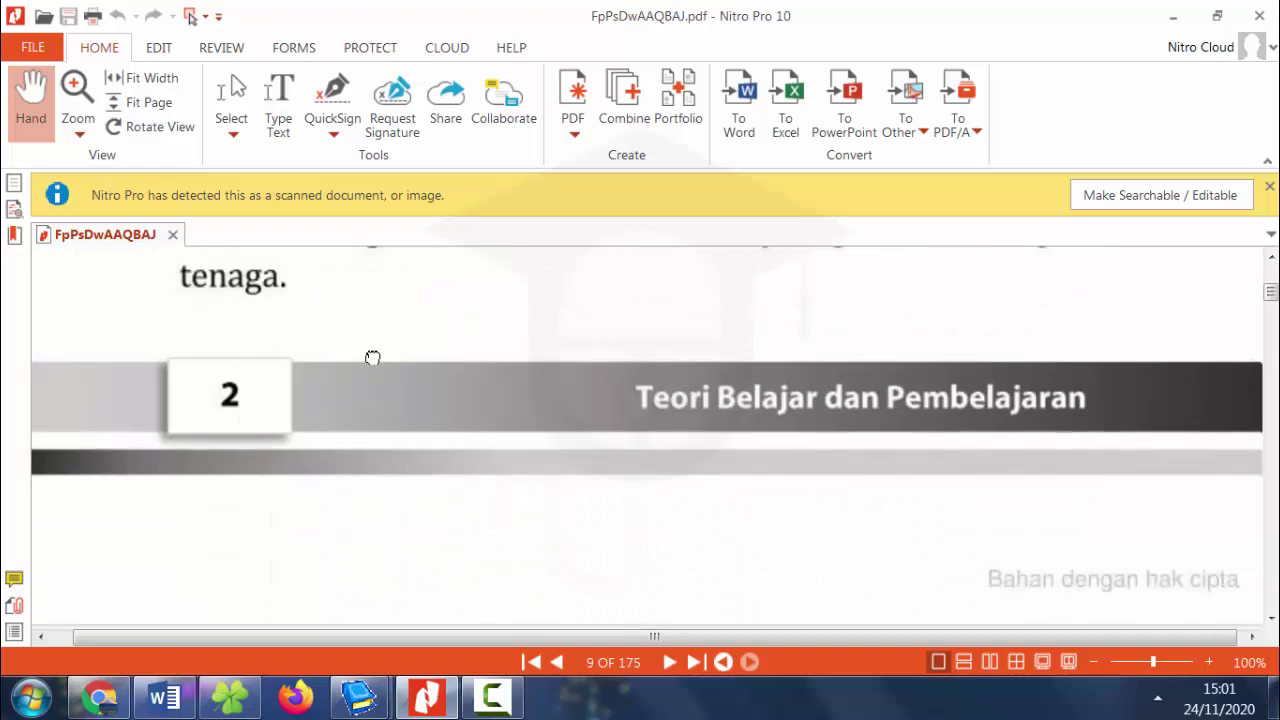
scroll(372, 357, "down", 4)
scroll(372, 357, "down", 5)
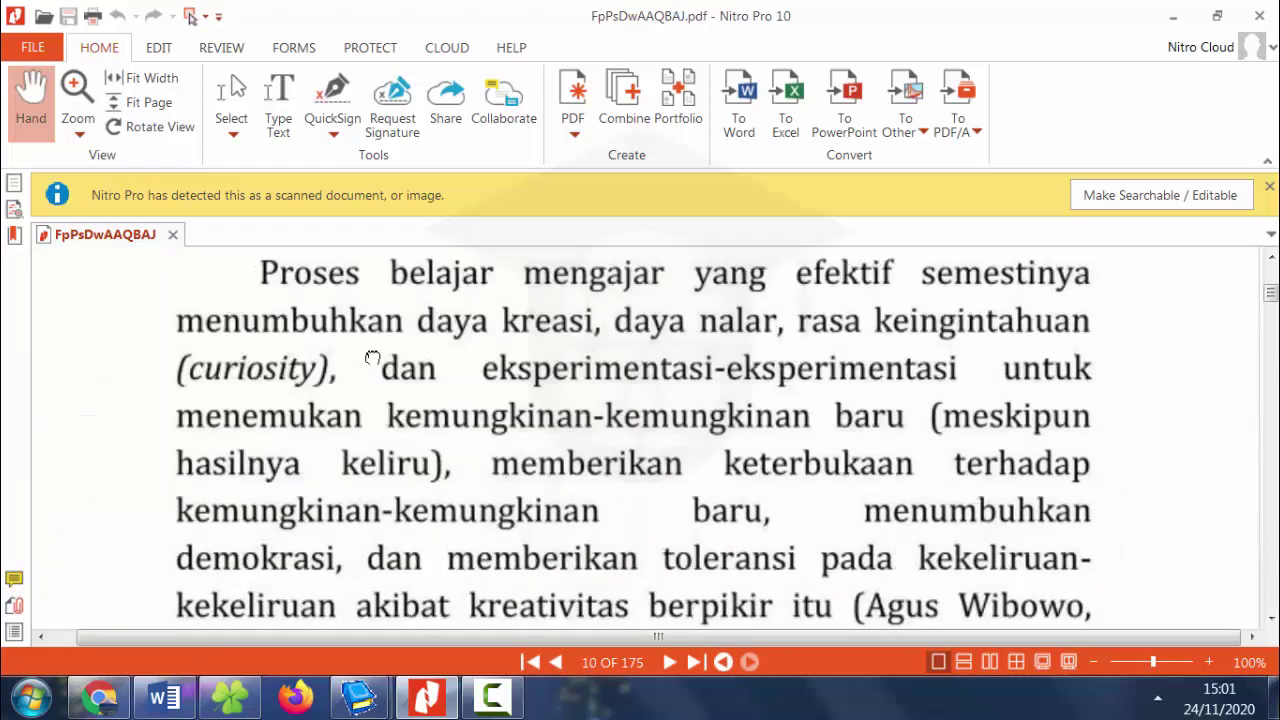
scroll(372, 357, "down", 5)
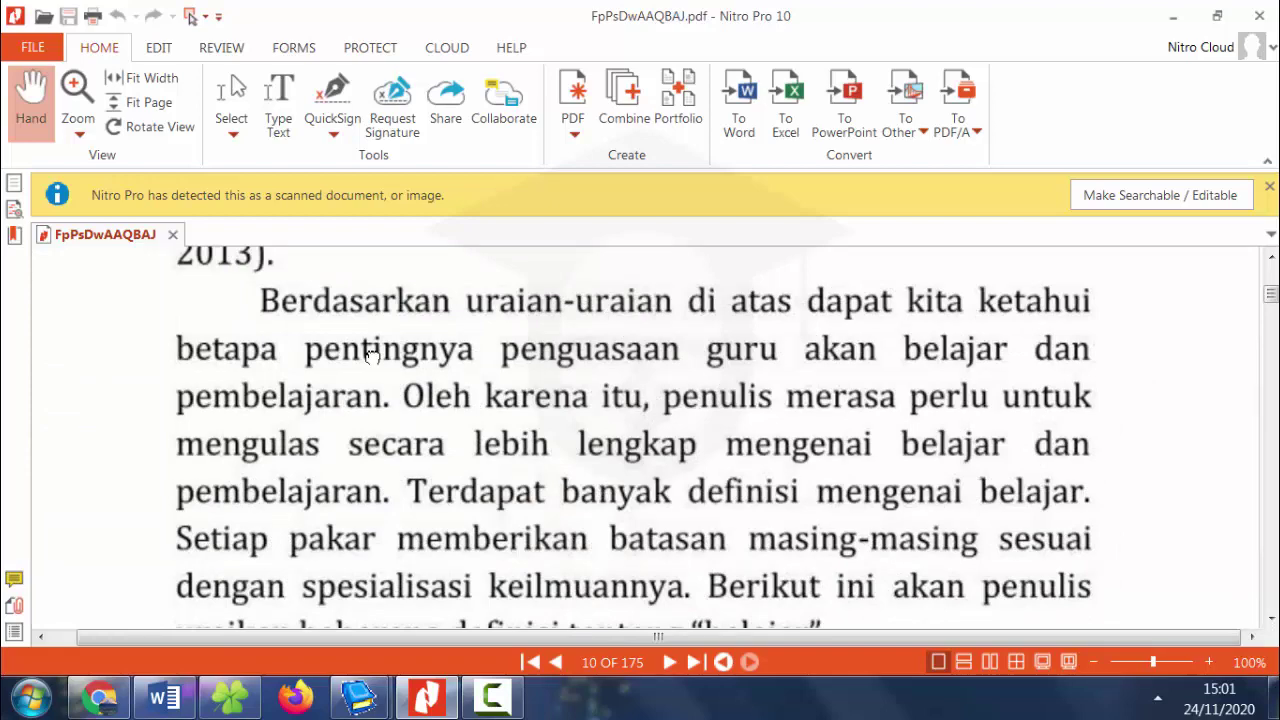
scroll(372, 357, "down", 5)
scroll(372, 357, "down", 5)
scroll(372, 357, "down", 5)
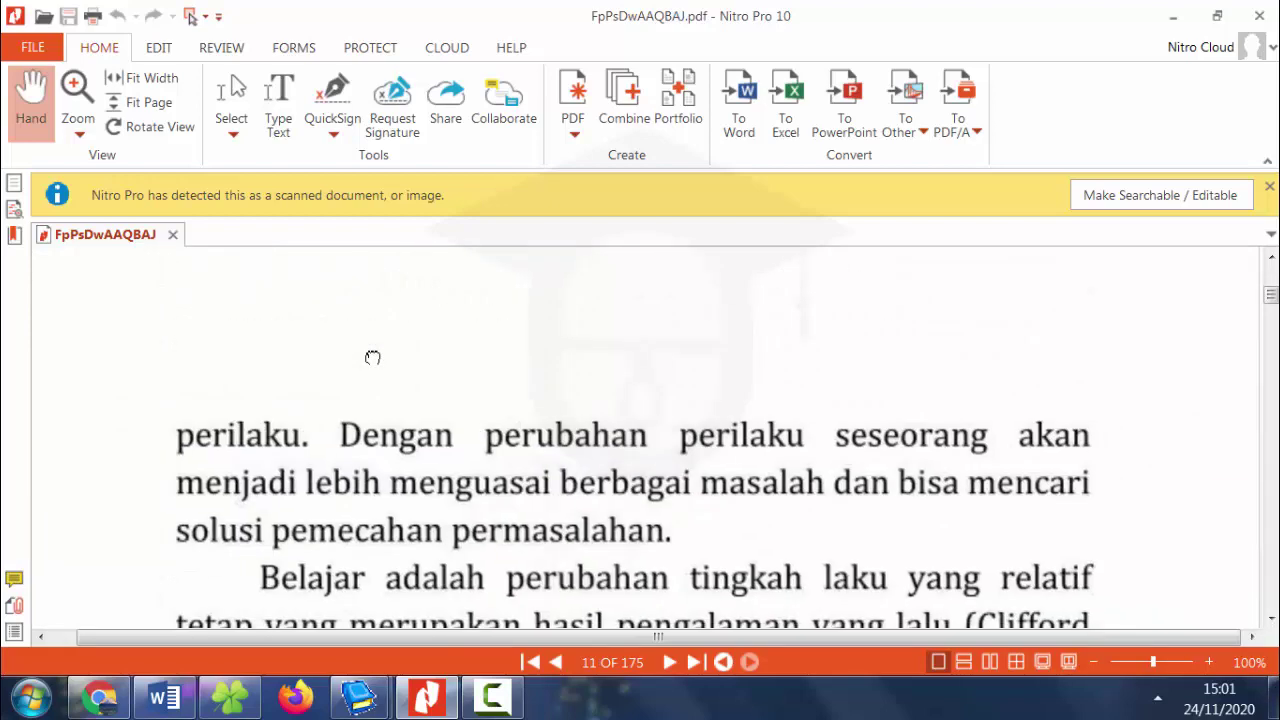
scroll(372, 357, "down", 2)
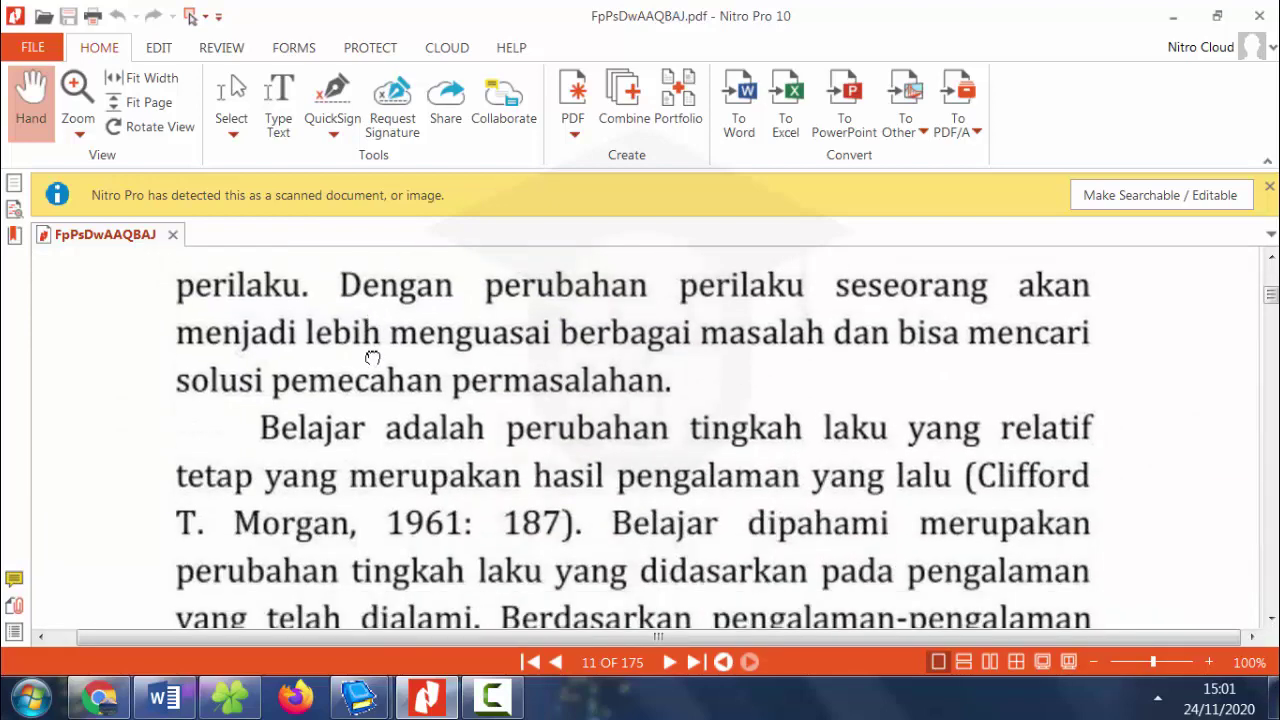
scroll(372, 357, "down", 1)
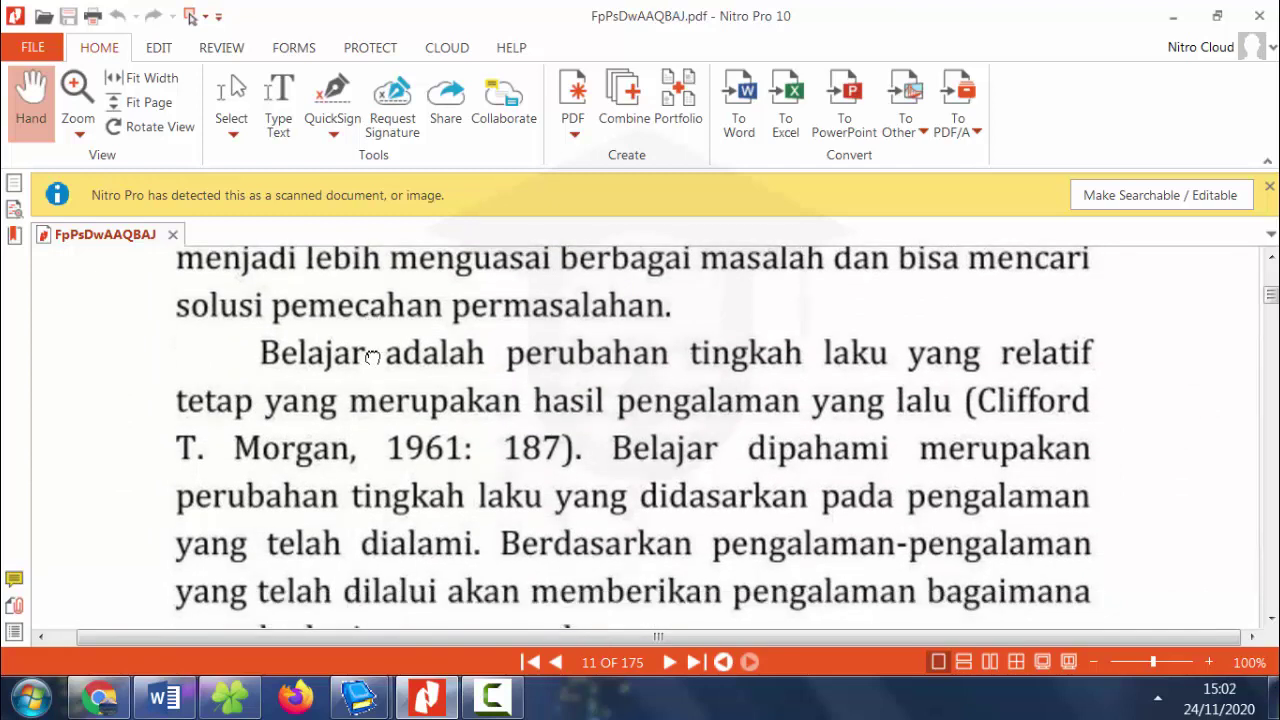
scroll(372, 357, "down", 1)
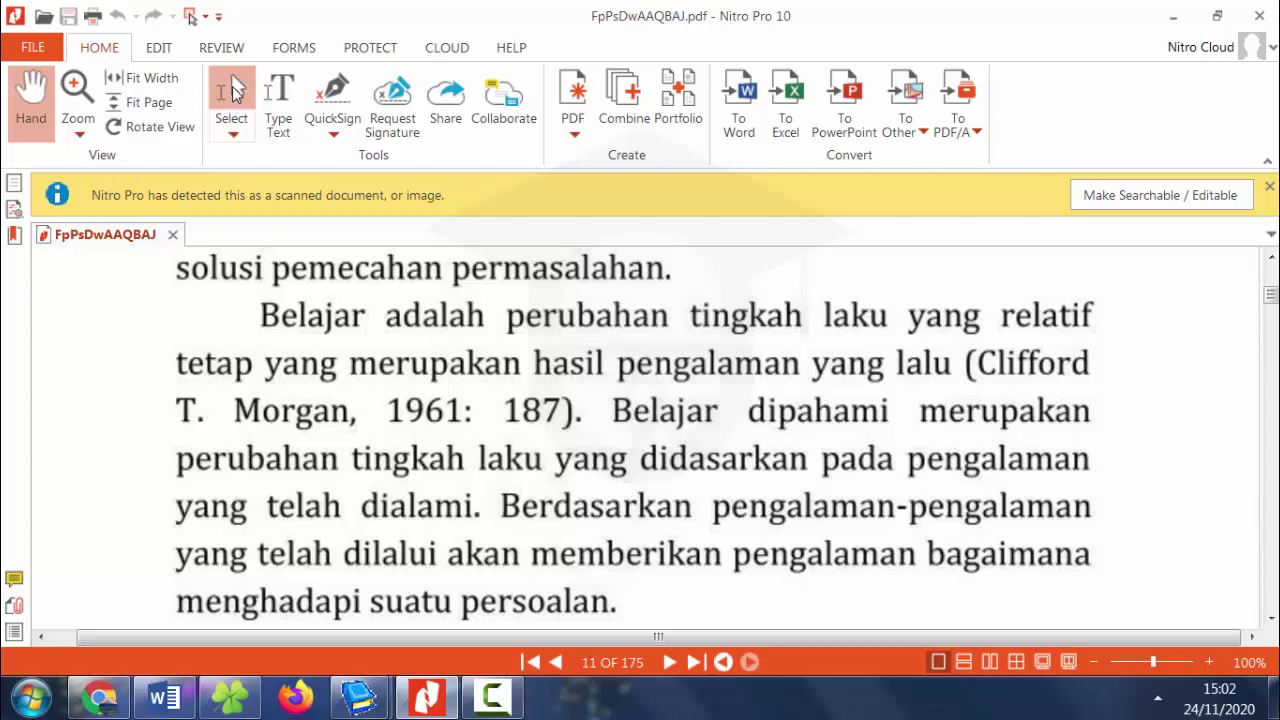
Select the page 11 scan with the Select tool, then return to the Hand tool and deselect.
left_click(233, 90)
left_click(652, 411)
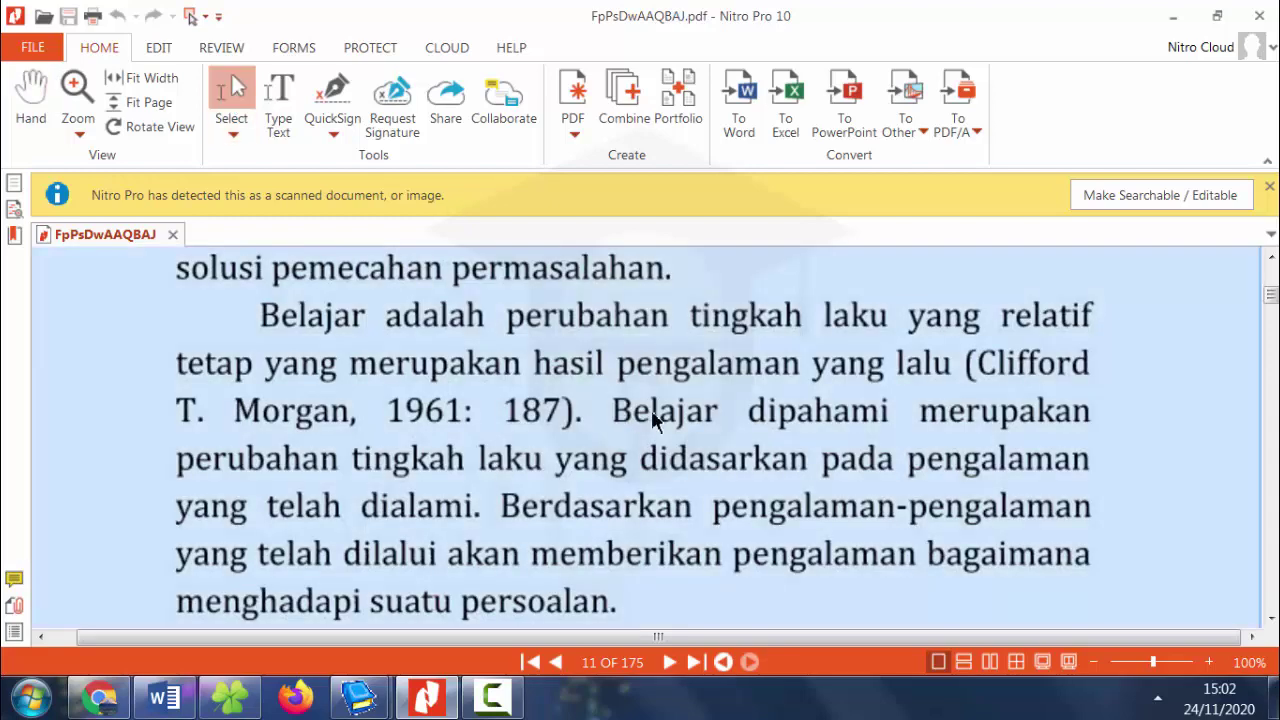
left_click(31, 100)
left_click(136, 399)
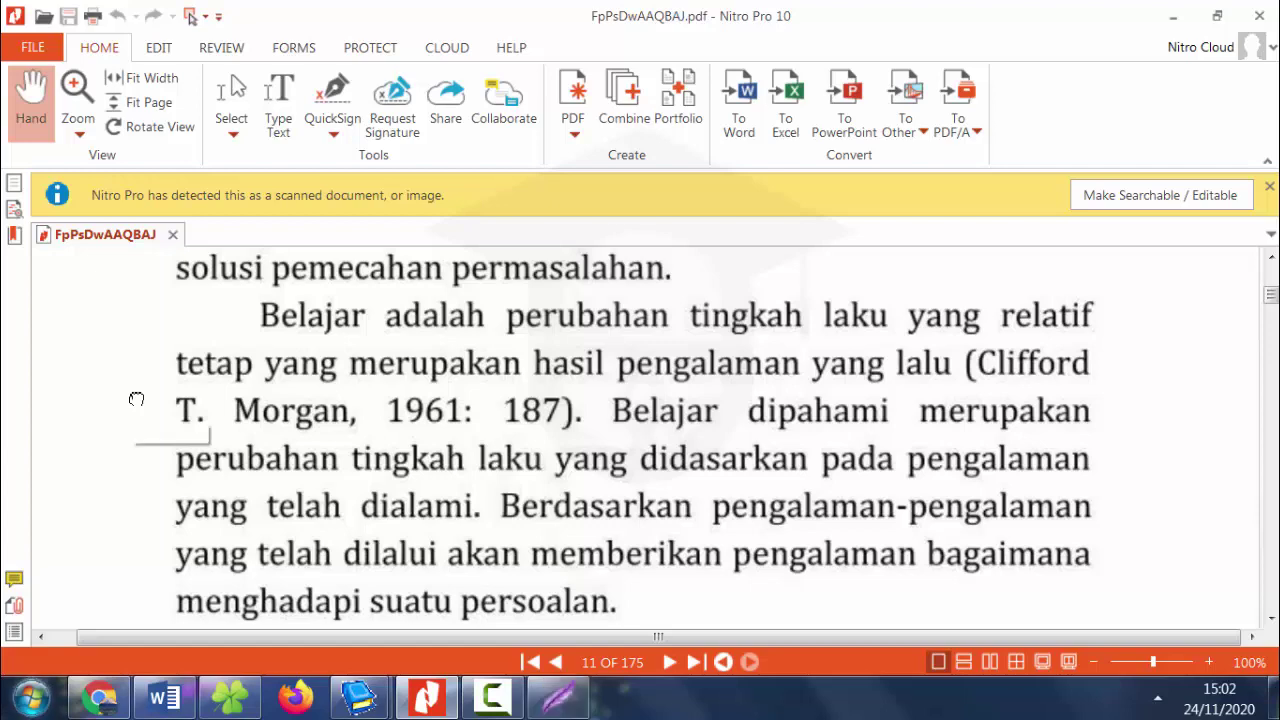
Capture the 'Belajar adalah perubahan tingkah laku' paragraph and save it as PNG 'foto belajar 1'.
key("Print")
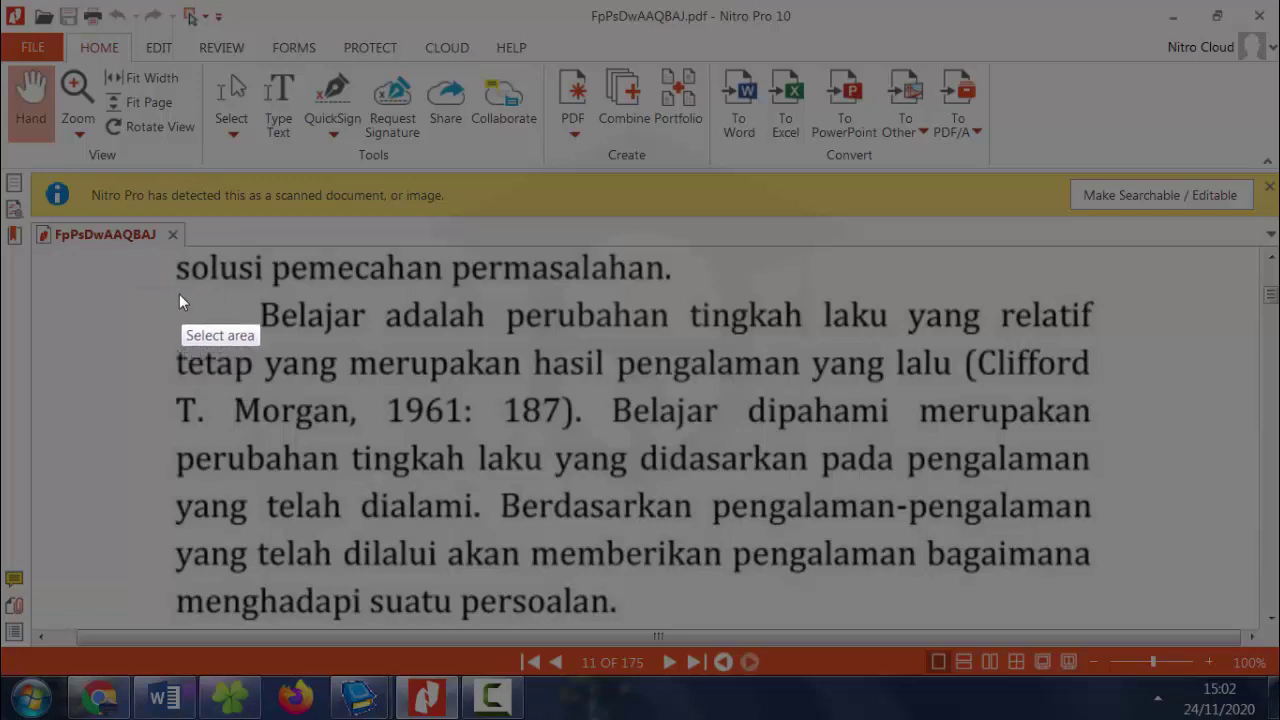
left_click_drag(156, 291, 1136, 626)
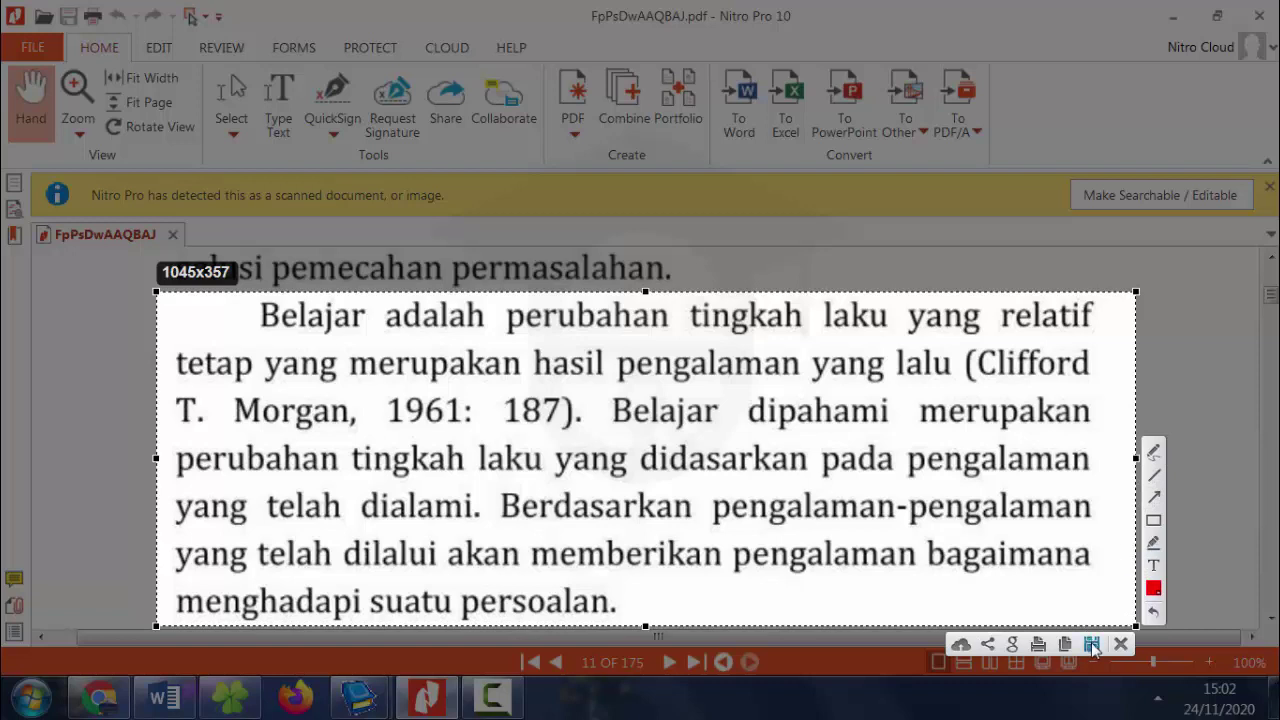
left_click(1091, 644)
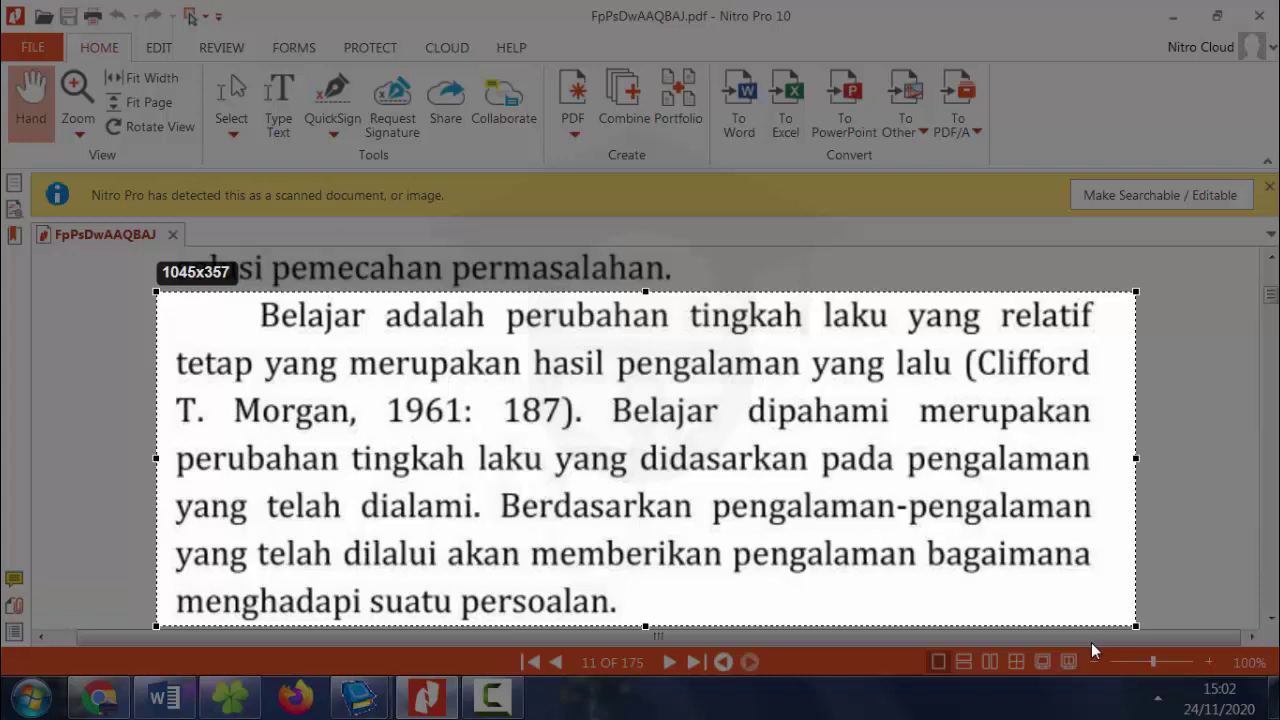
key("ctrl+s")
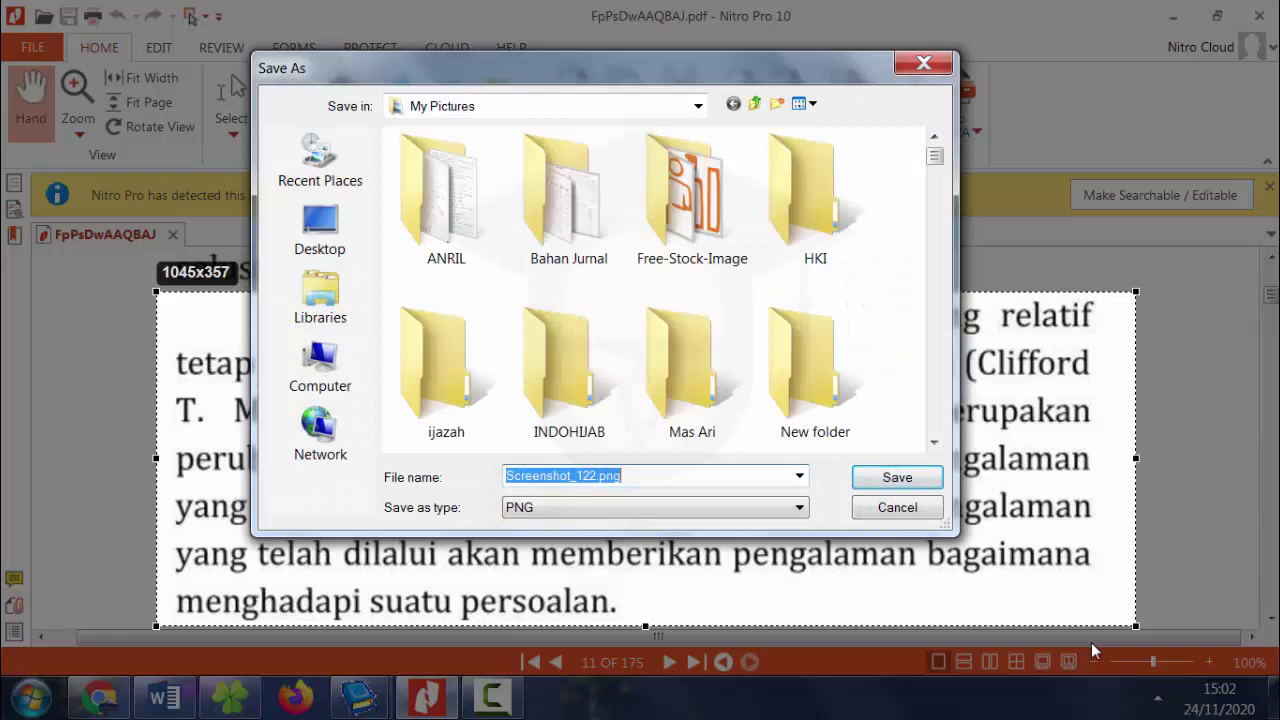
type("foto bea")
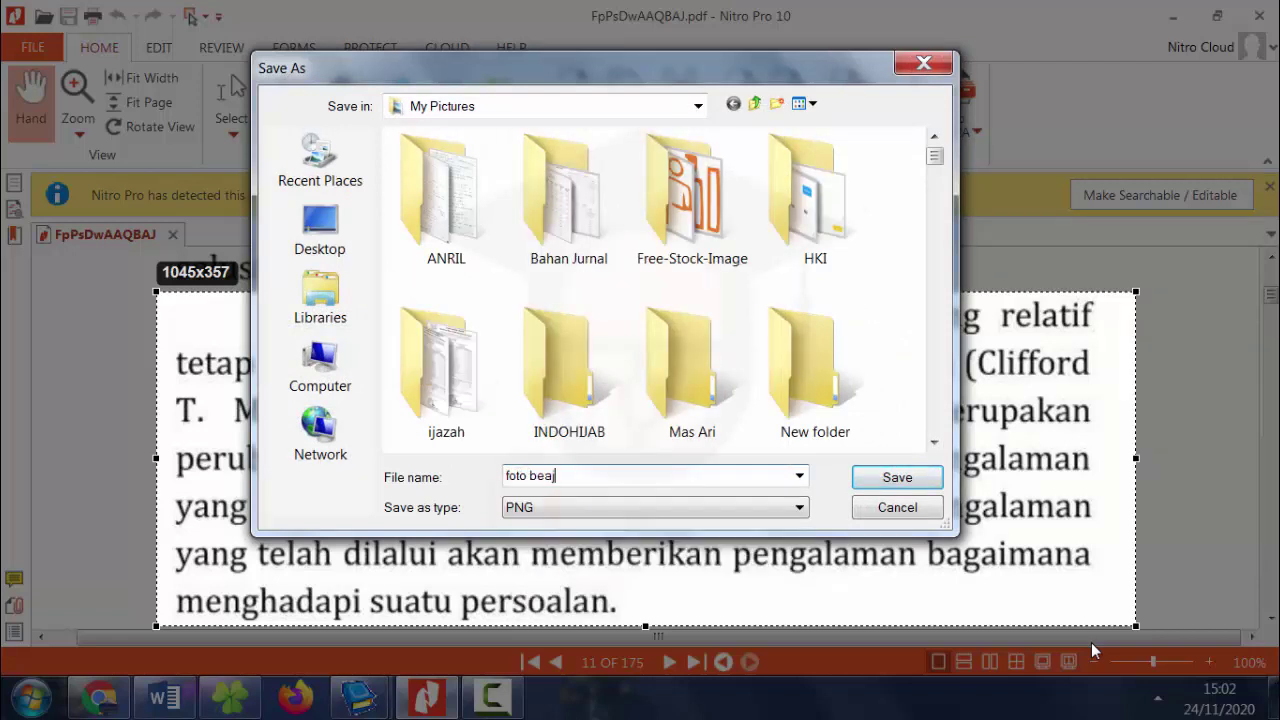
type("jar")
key("BackSpace")
key("BackSpace")
key("BackSpace")
key("BackSpace")
type("lajar")
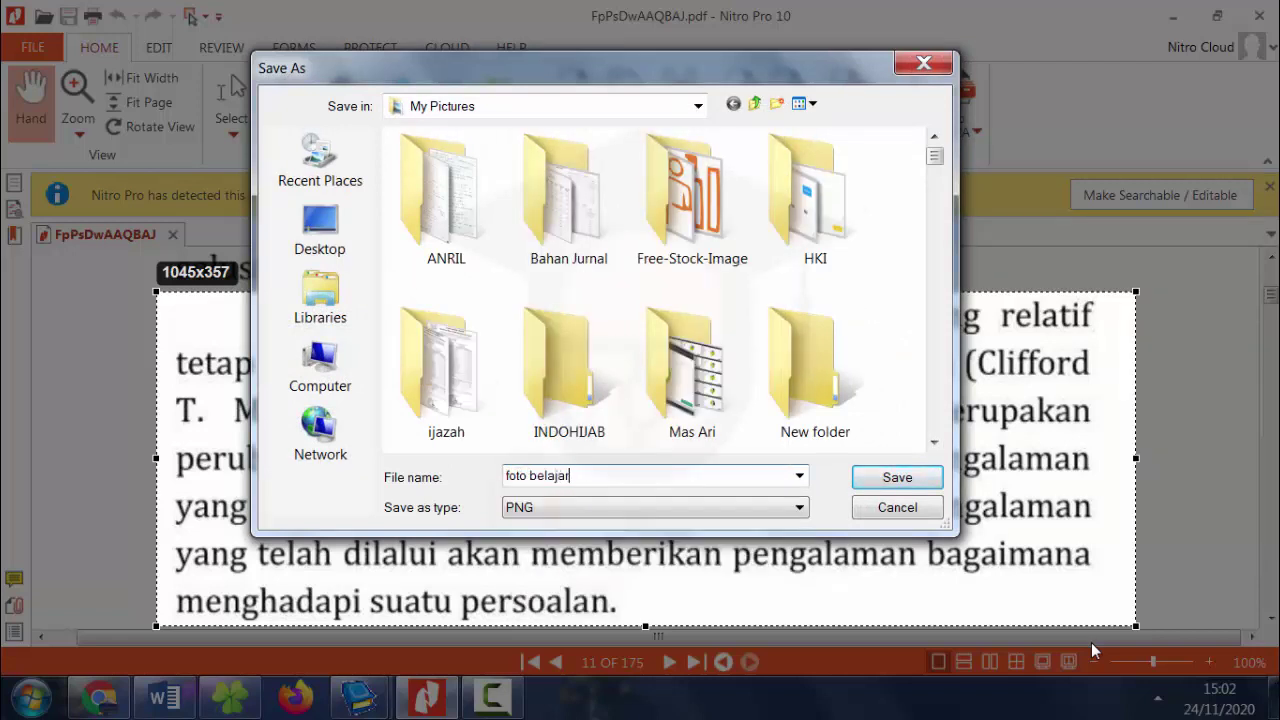
type(" 1")
key("Return")
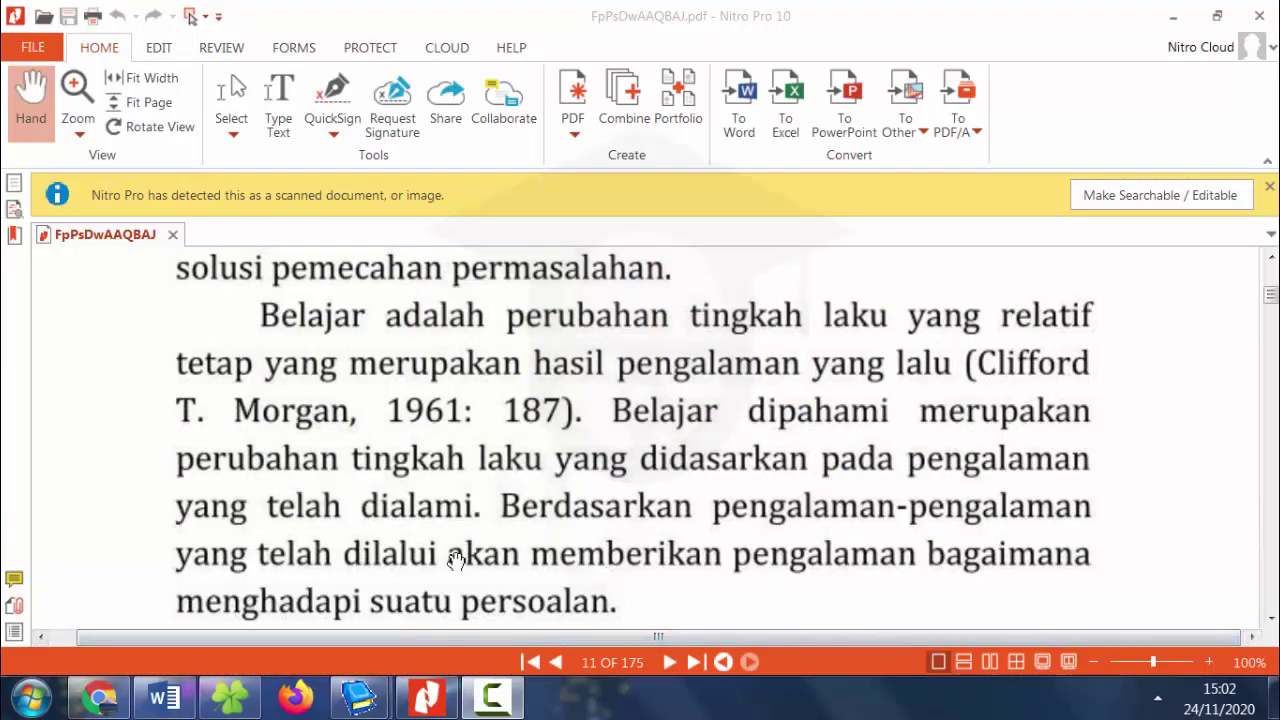
Load onlineocr.net in a new Chrome tab, then bring the E: drive folder forward.
left_click(104, 698)
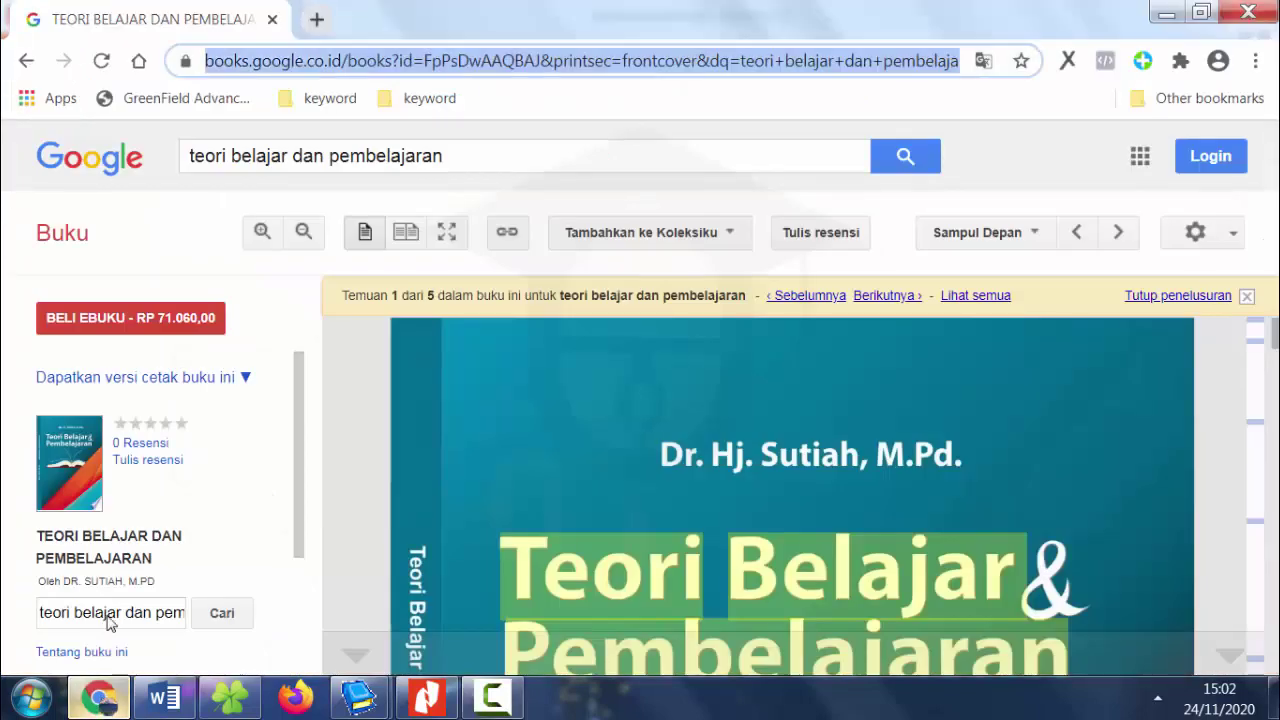
left_click(317, 20)
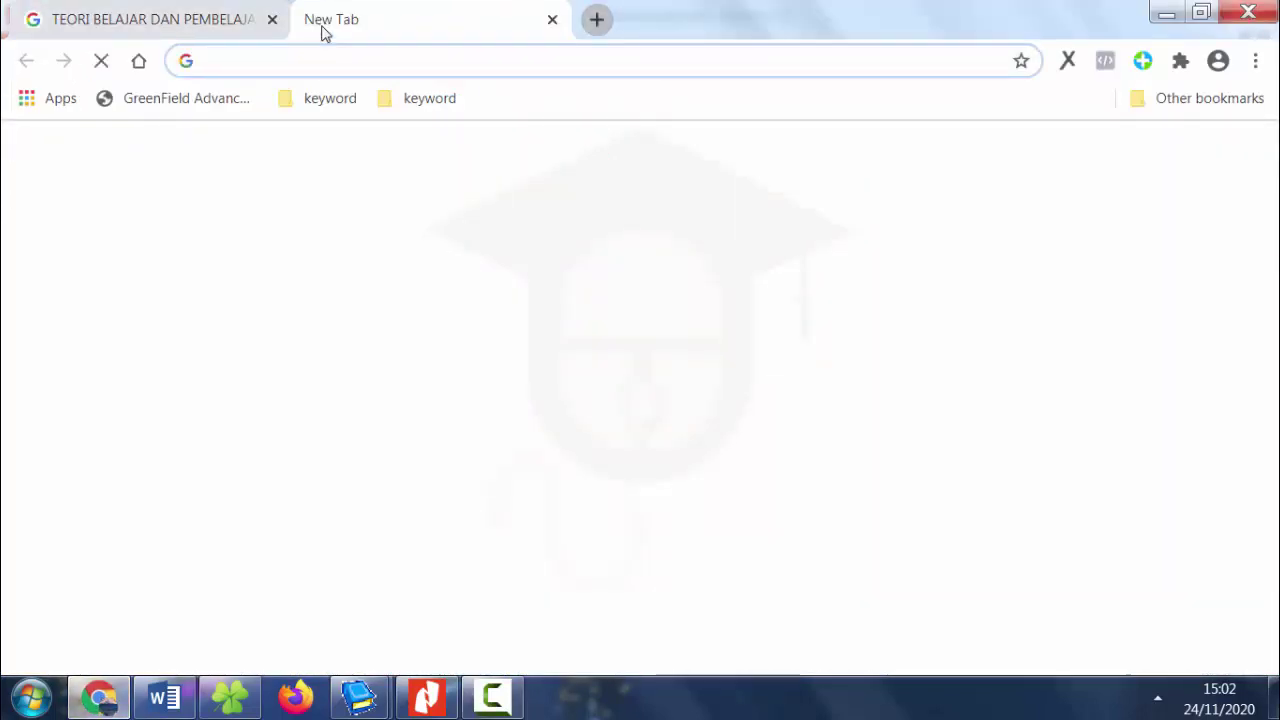
type("online")
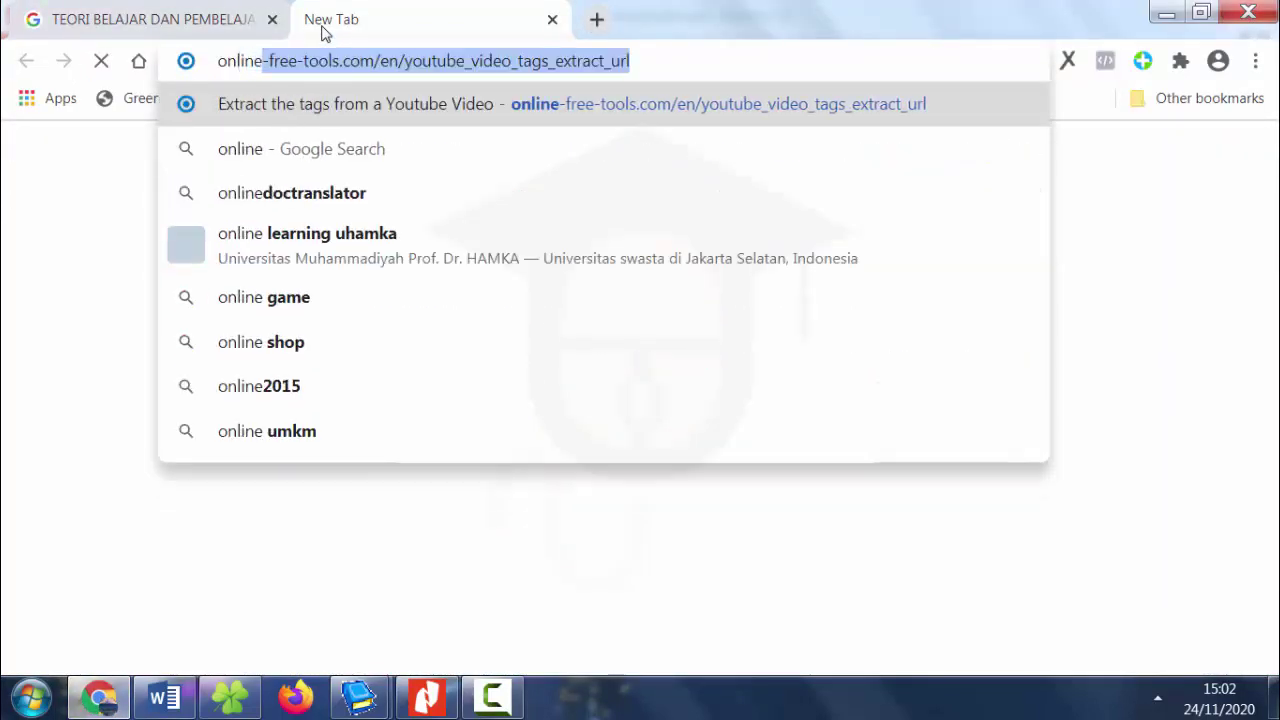
type("ocr")
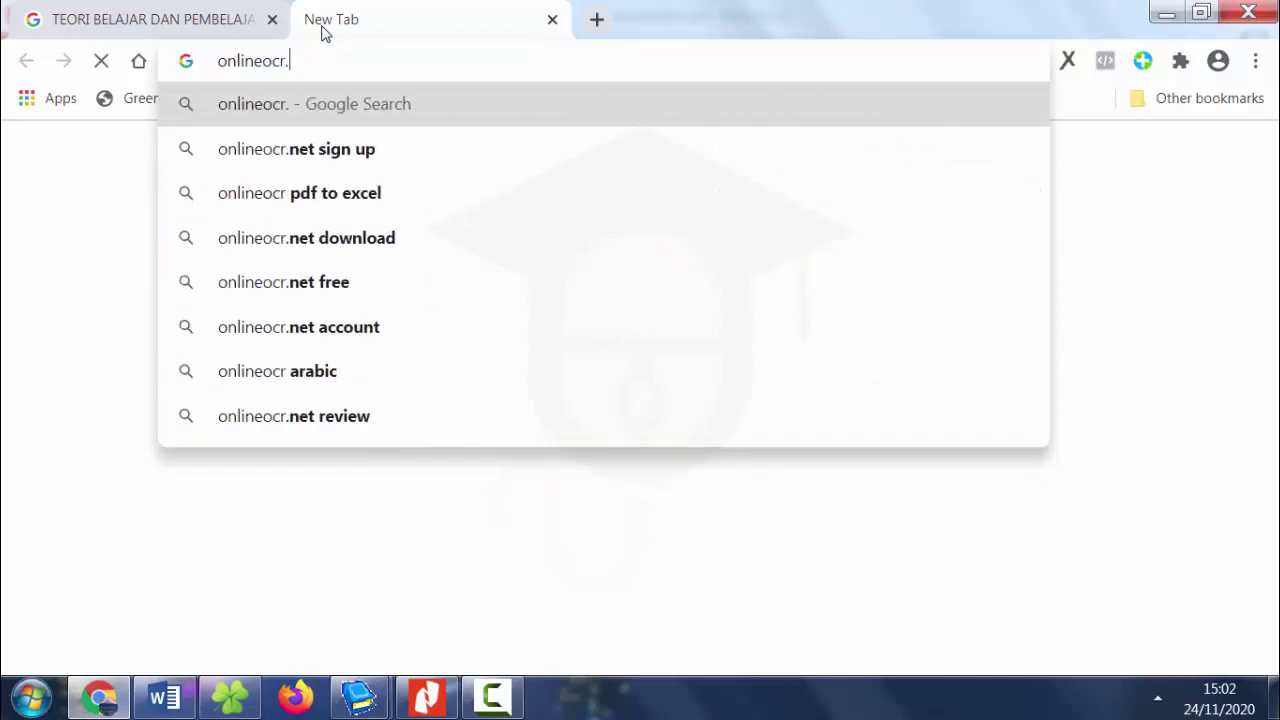
type(".net")
key("Return")
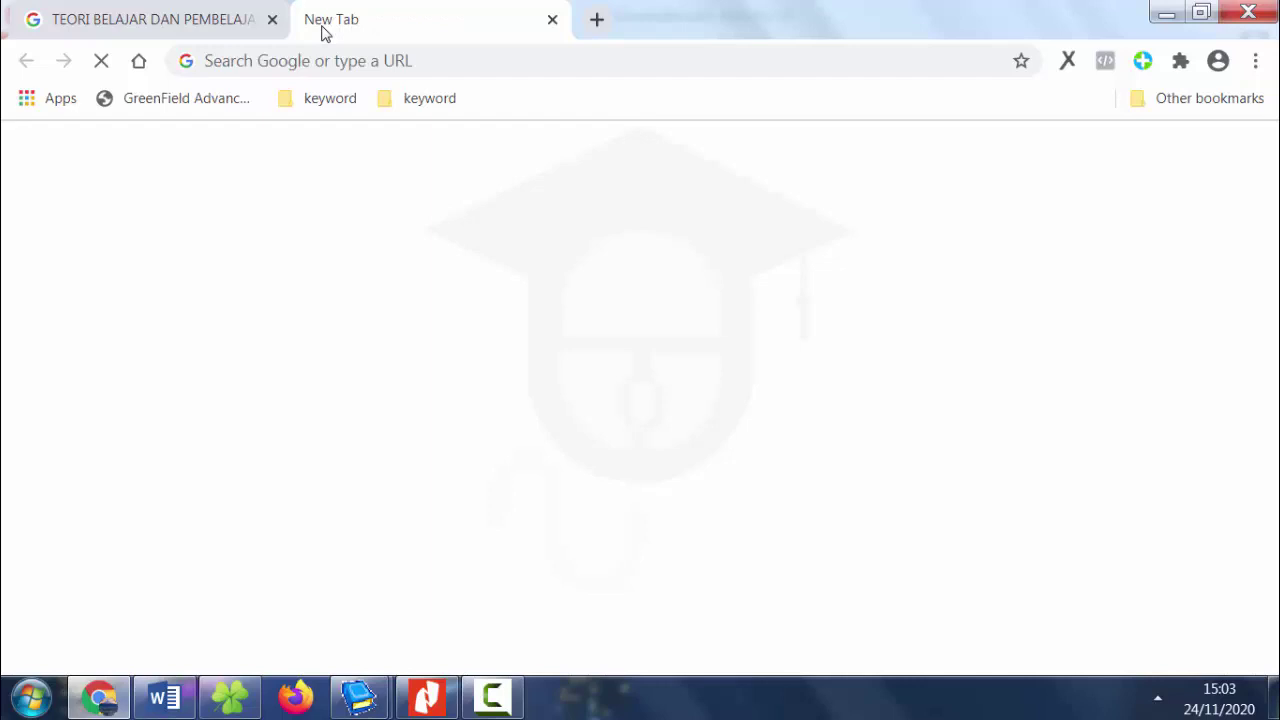
left_click(232, 698)
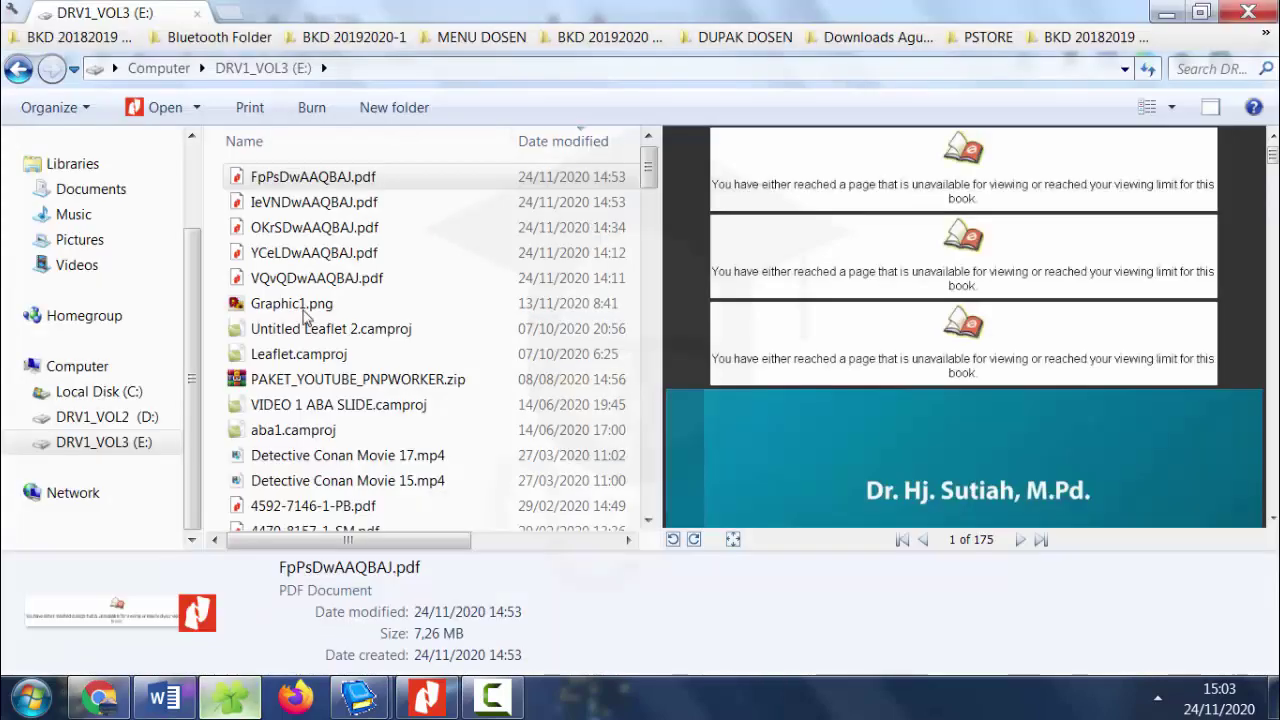
Open the second book, IeVNDwAAQBAJ.pdf, in Nitro Pro and scroll toward page 4.
left_click(312, 199)
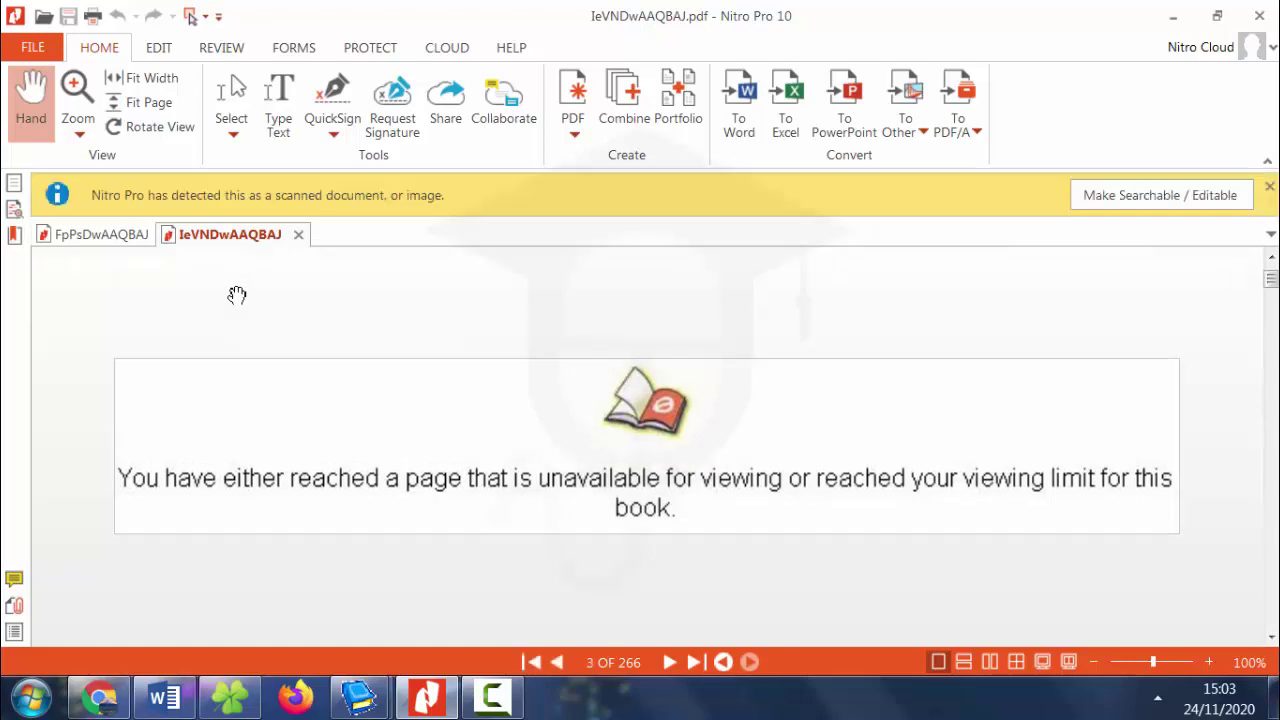
scroll(237, 295, "down", 5)
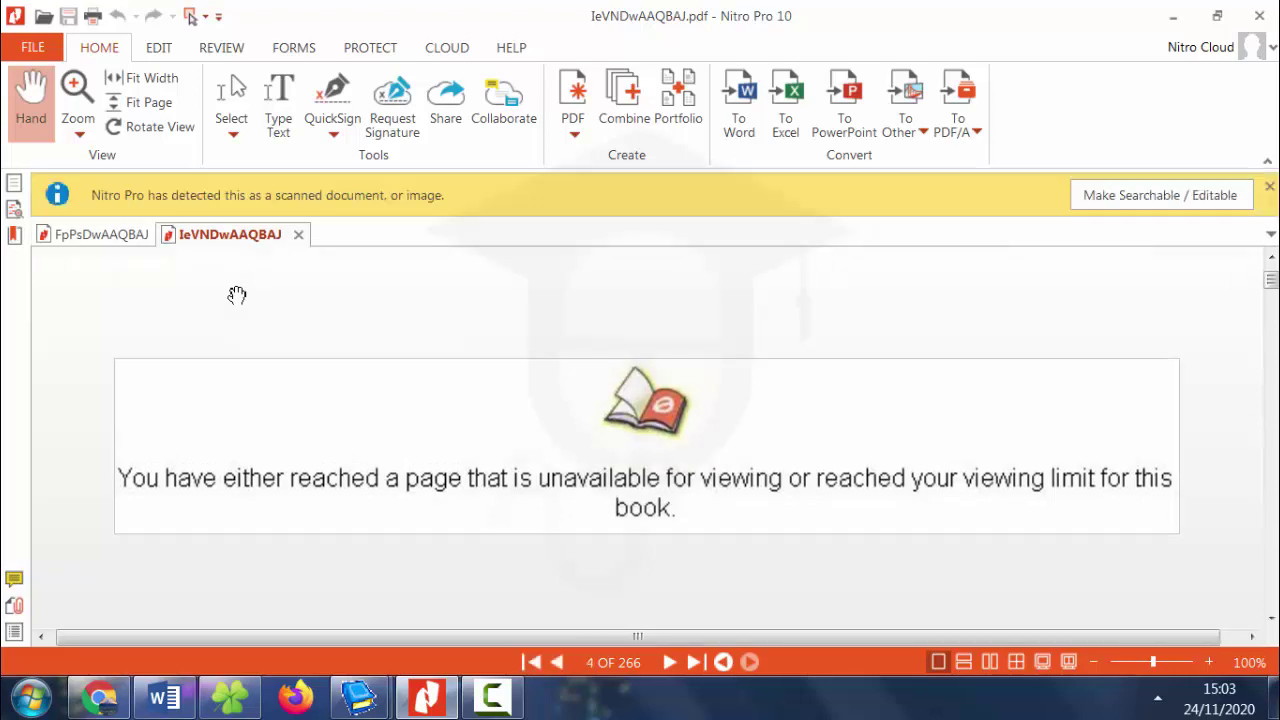
Scroll IeVNDwAAQBAJ.pdf to page 9, stopping on Hamalik's paragraph defining learning as behaviour change.
scroll(237, 295, "down", 5)
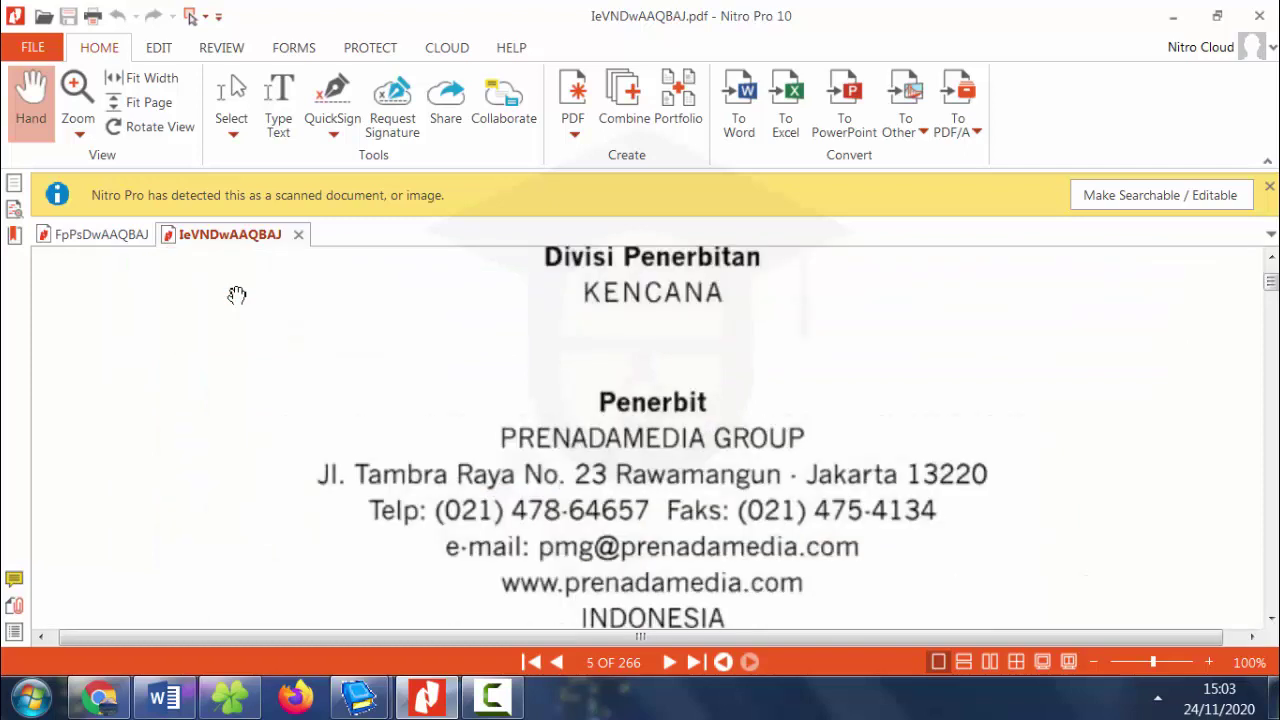
scroll(237, 295, "down", 3)
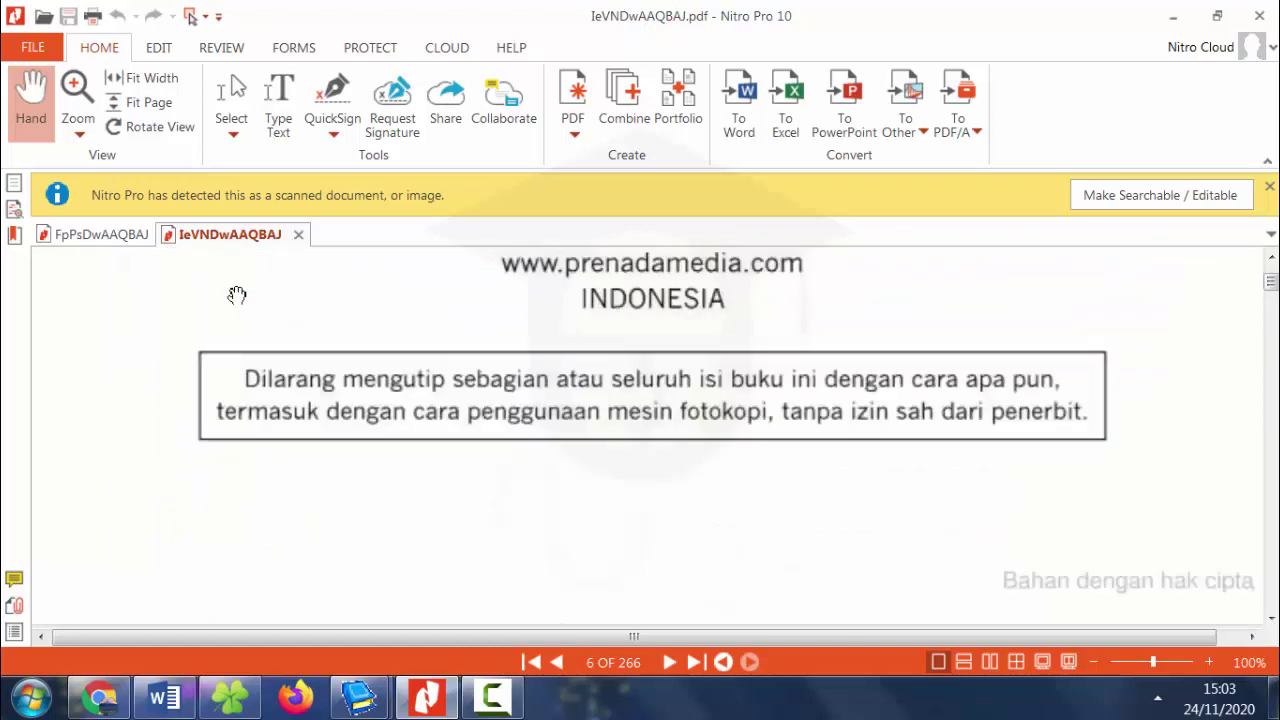
scroll(237, 295, "down", 5)
scroll(237, 295, "down", 5)
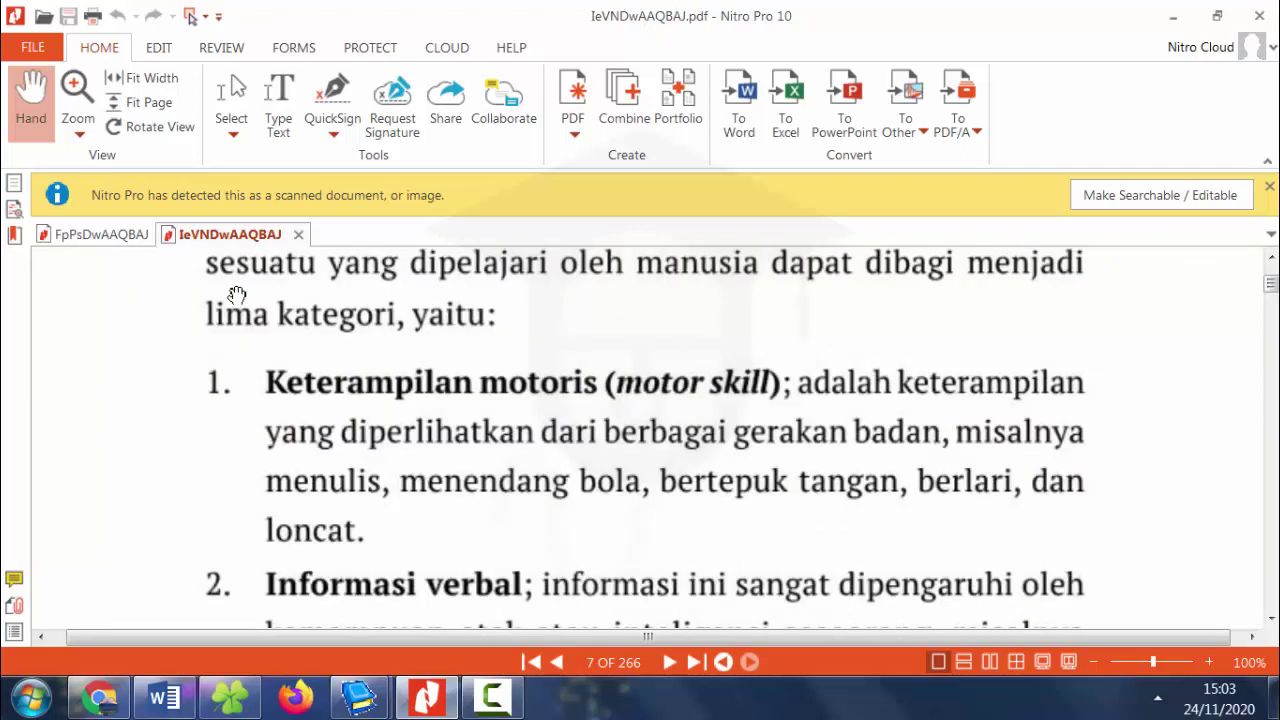
scroll(237, 295, "down", 3)
scroll(237, 295, "down", 3)
scroll(237, 295, "down", 3)
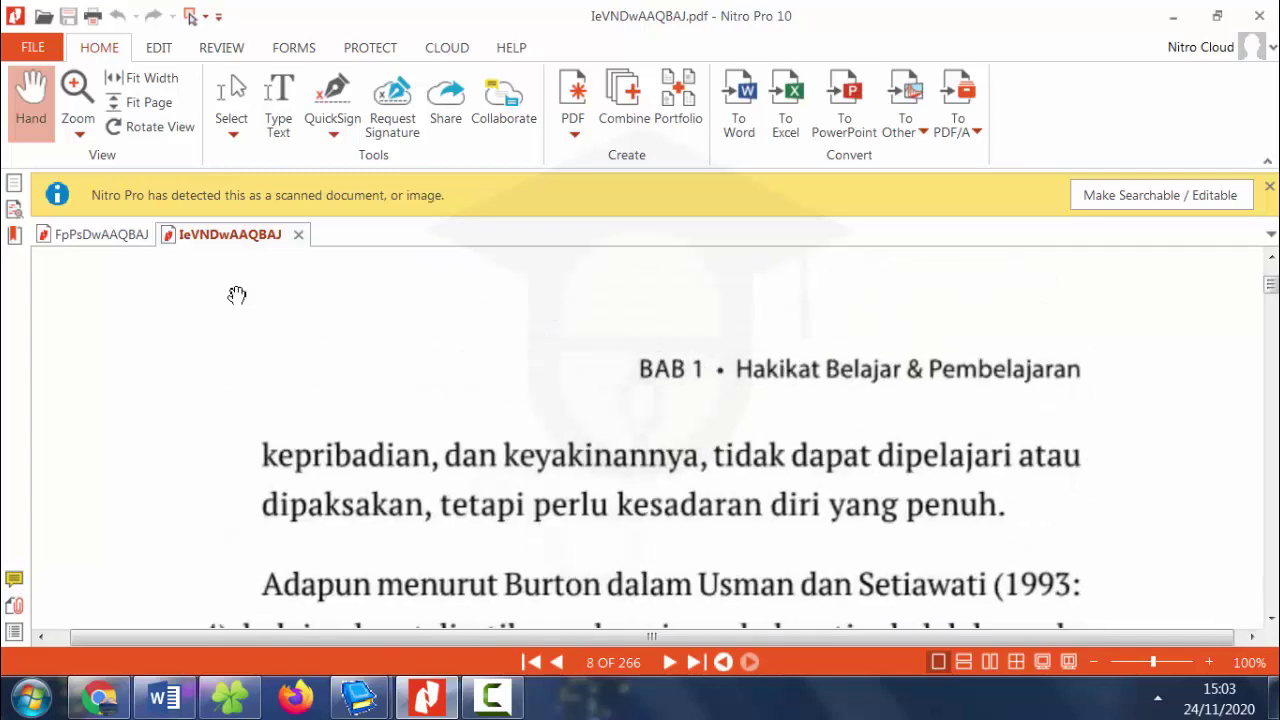
scroll(237, 295, "down", 3)
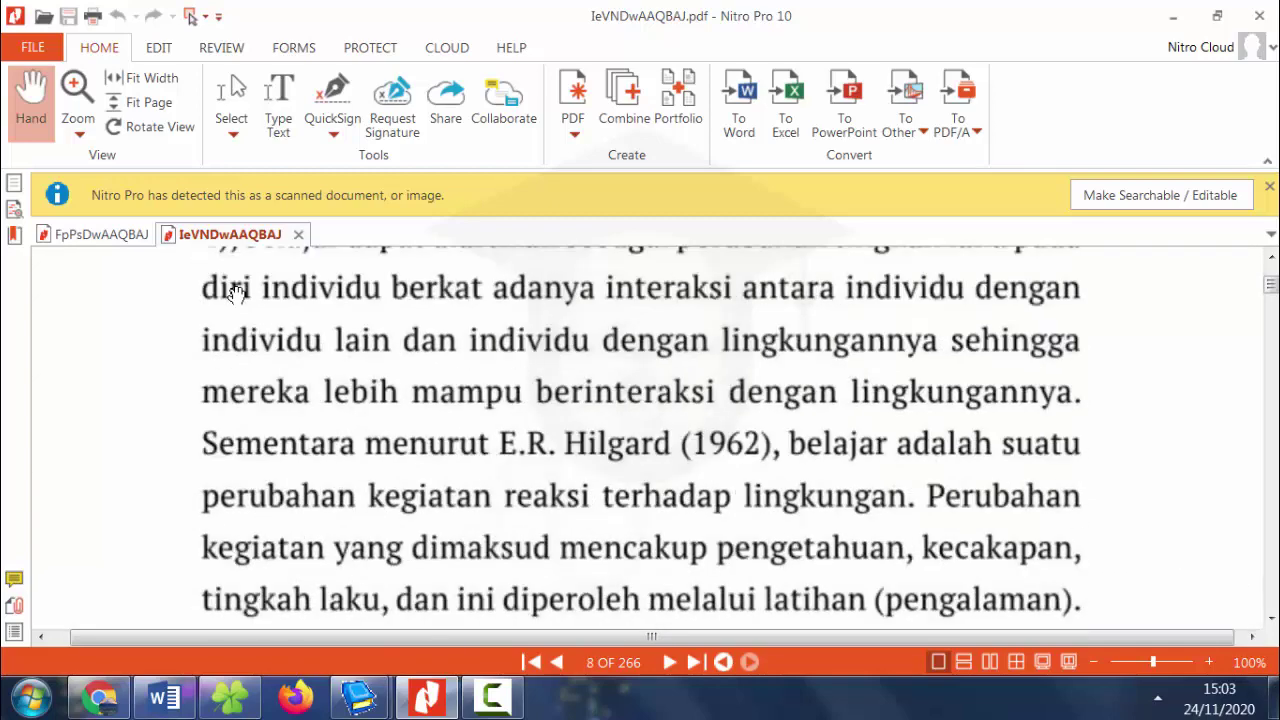
scroll(236, 293, "up", 3)
scroll(236, 294, "down", 1)
scroll(236, 295, "down", 1)
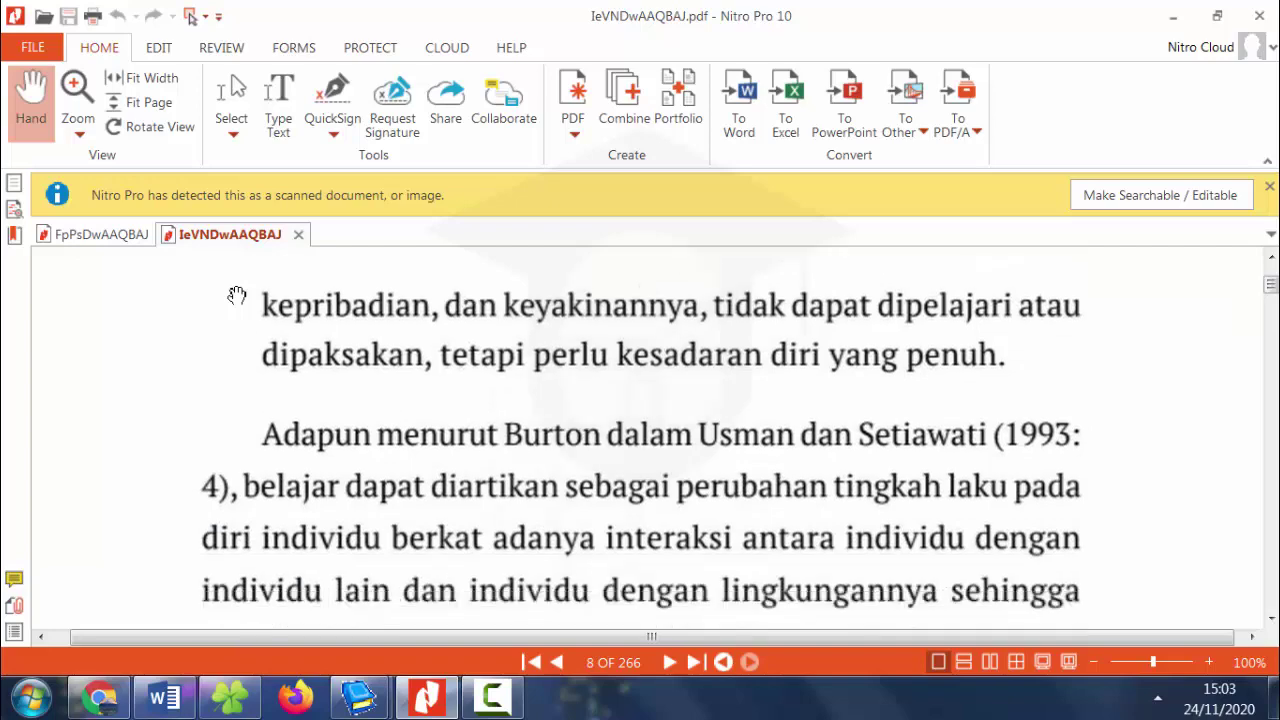
scroll(236, 295, "down", 1)
scroll(236, 295, "down", 3)
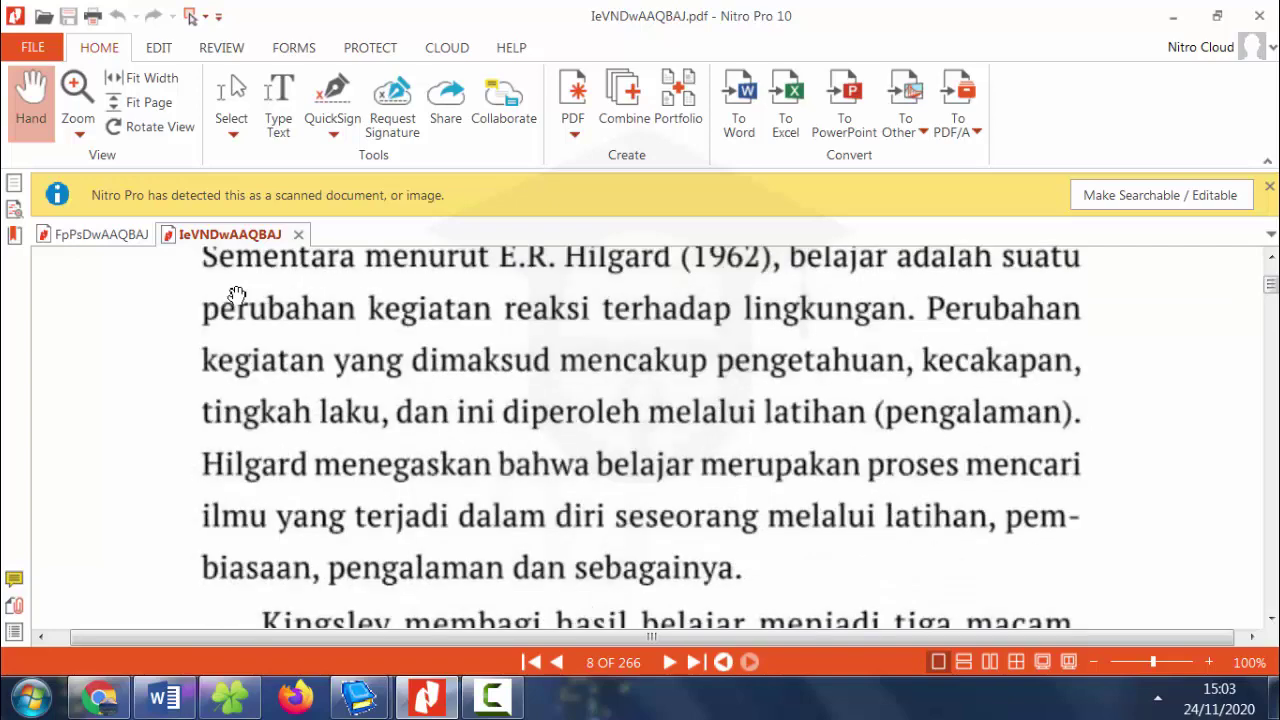
scroll(236, 295, "up", 3)
scroll(236, 295, "down", 1)
scroll(236, 295, "down", 1)
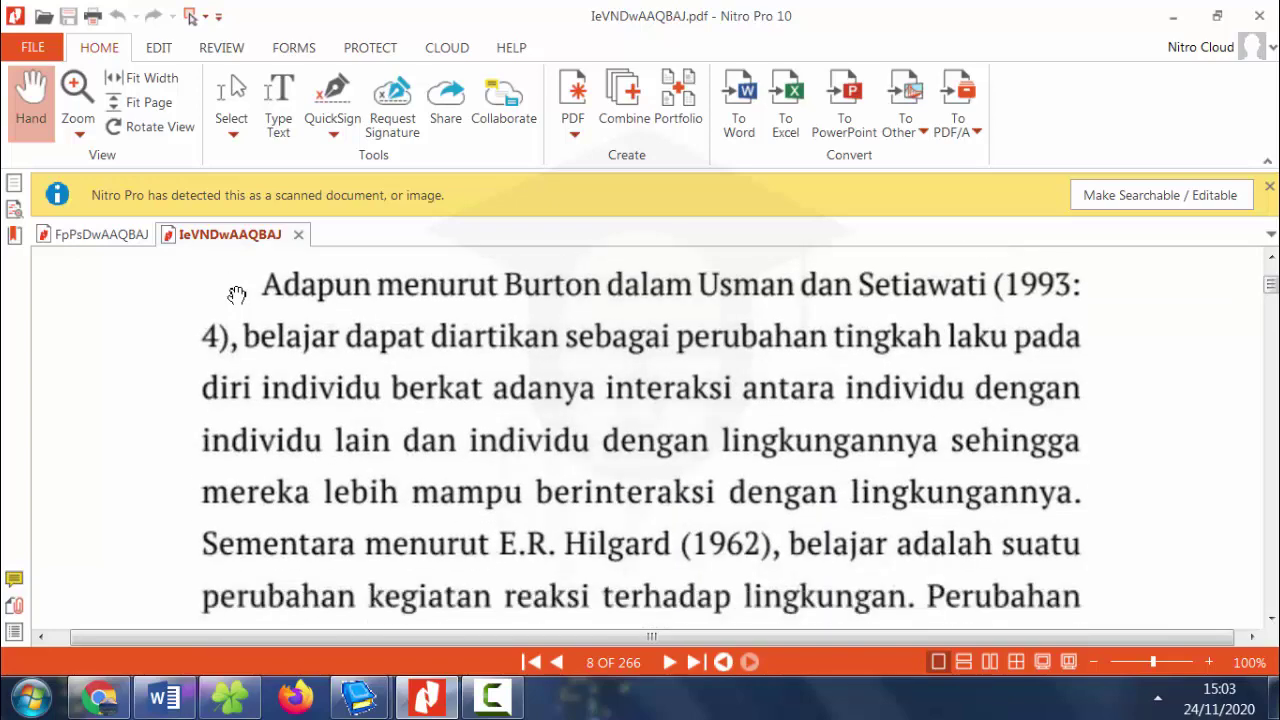
scroll(236, 295, "up", 1)
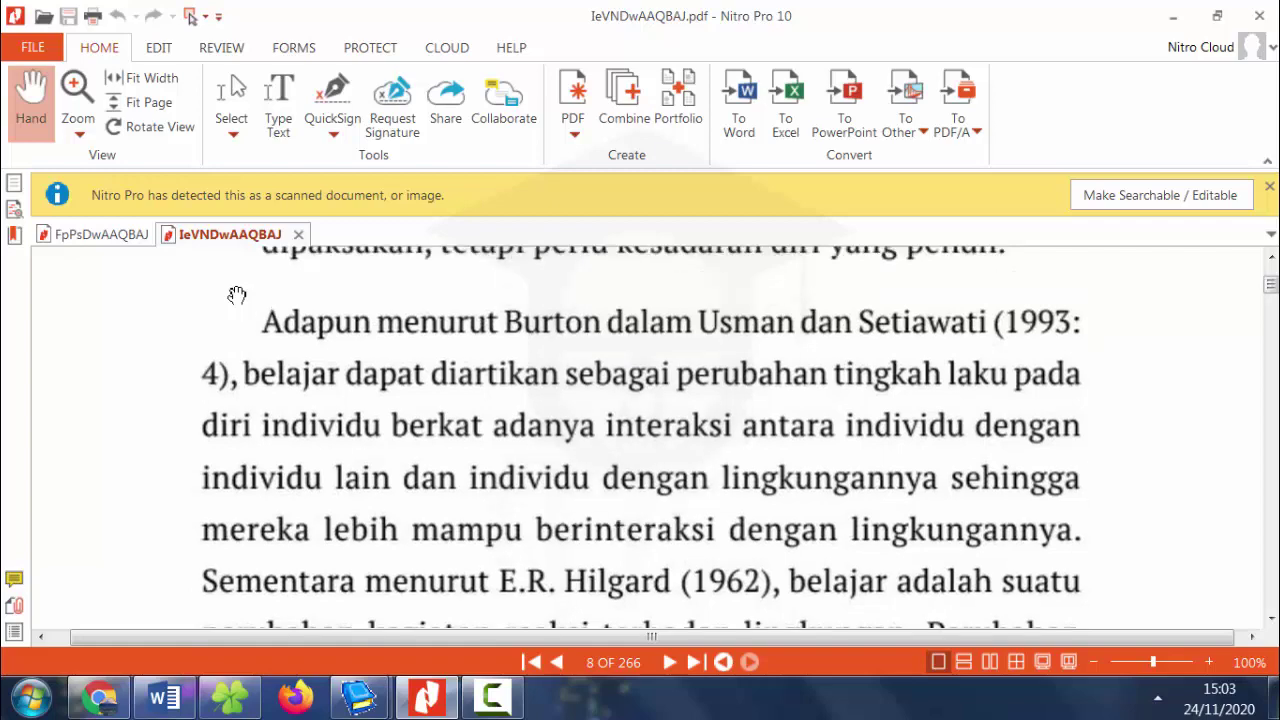
scroll(236, 295, "down", 5)
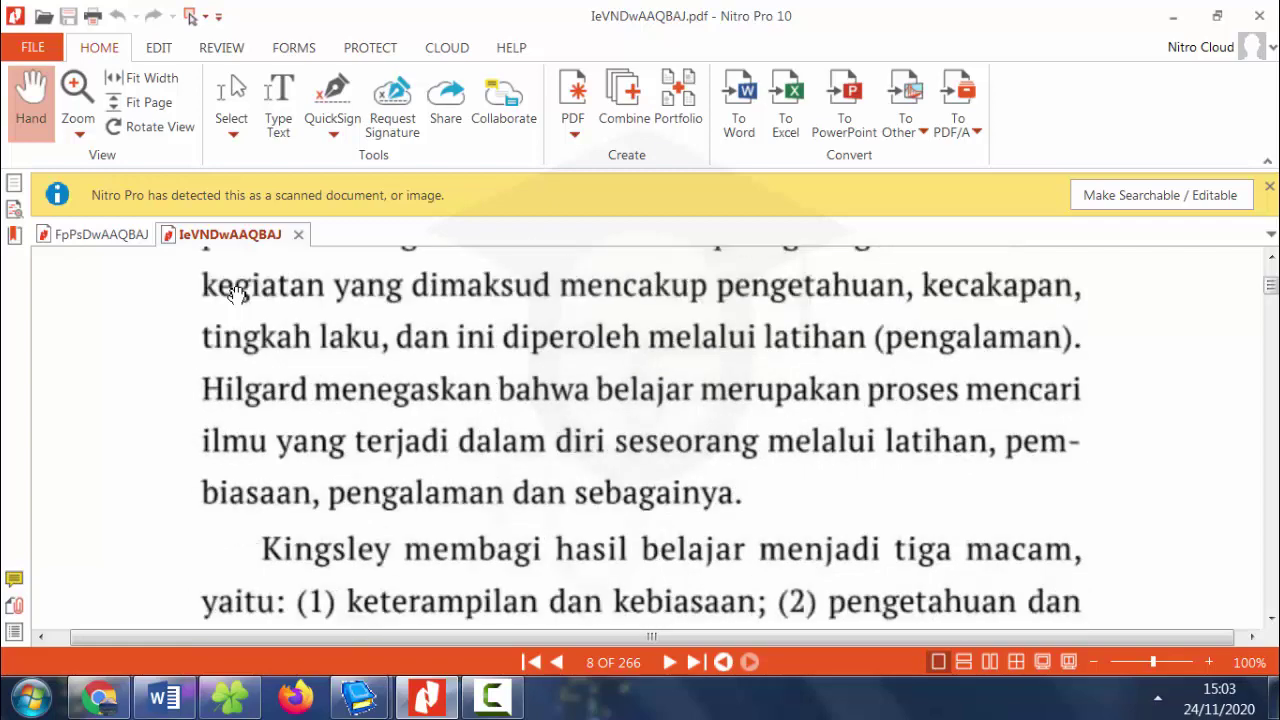
scroll(236, 295, "down", 1)
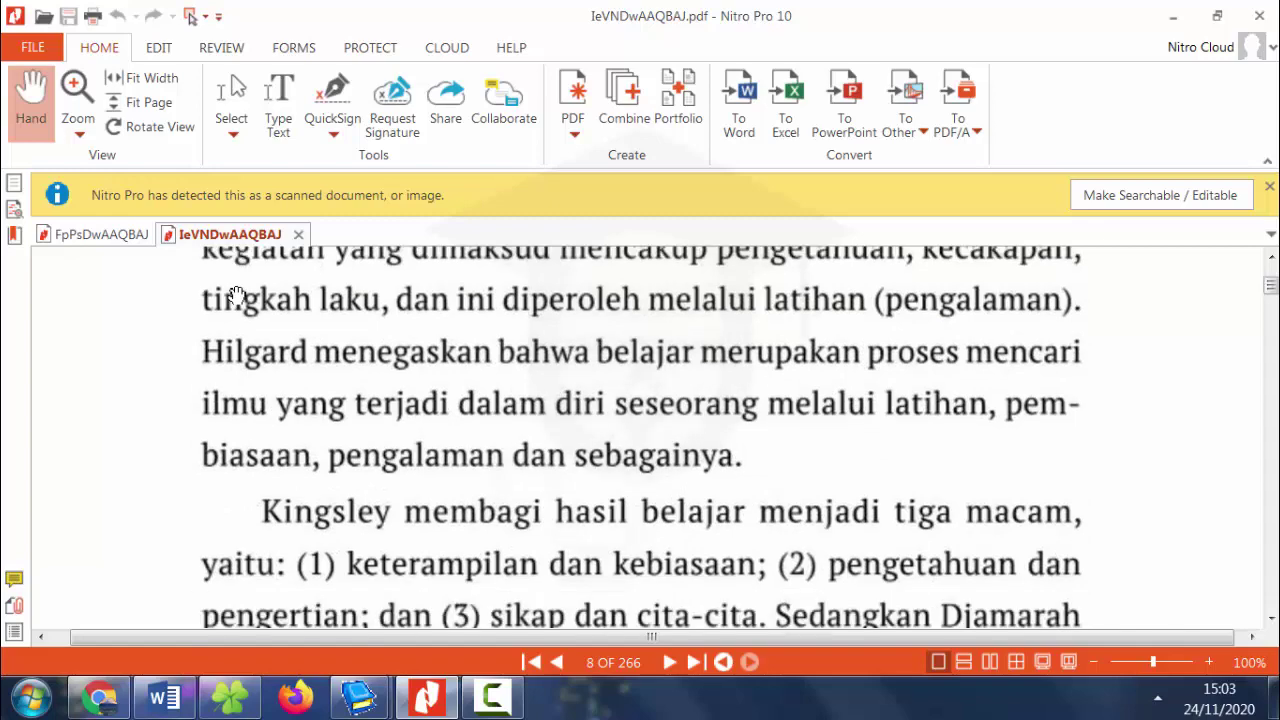
scroll(236, 295, "down", 1)
scroll(236, 295, "down", 1)
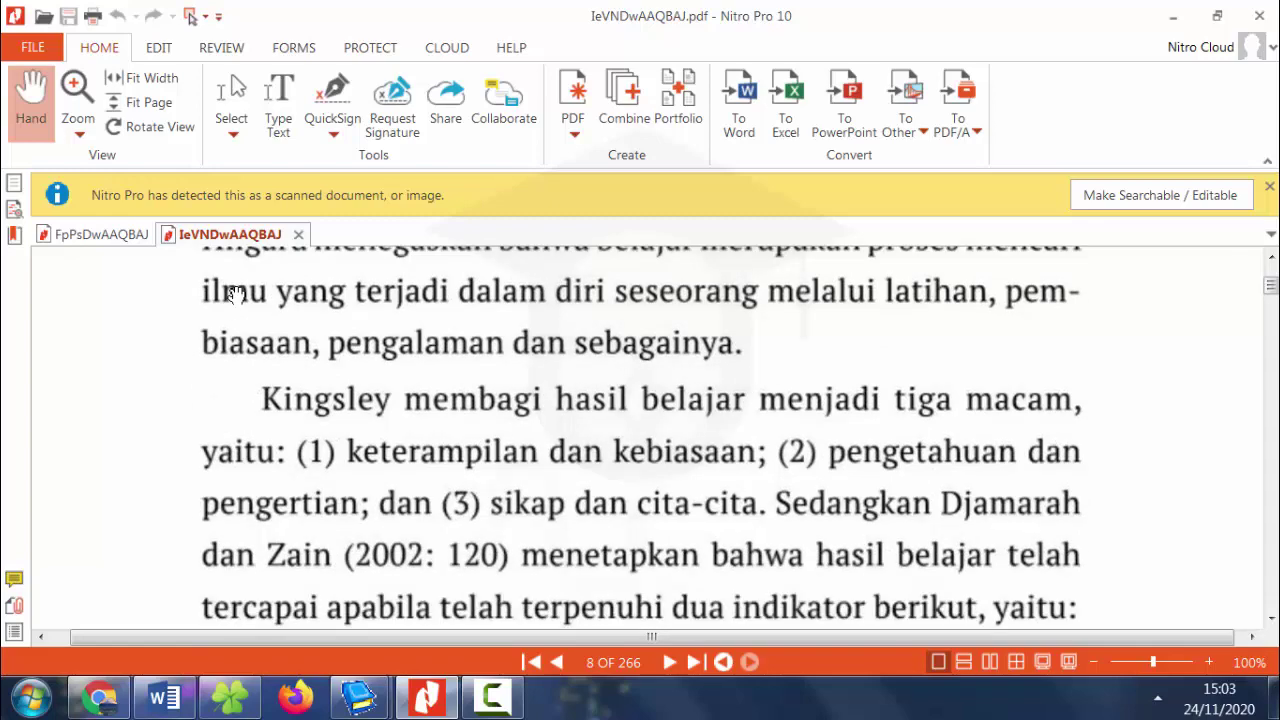
scroll(236, 295, "down", 5)
scroll(236, 295, "down", 4)
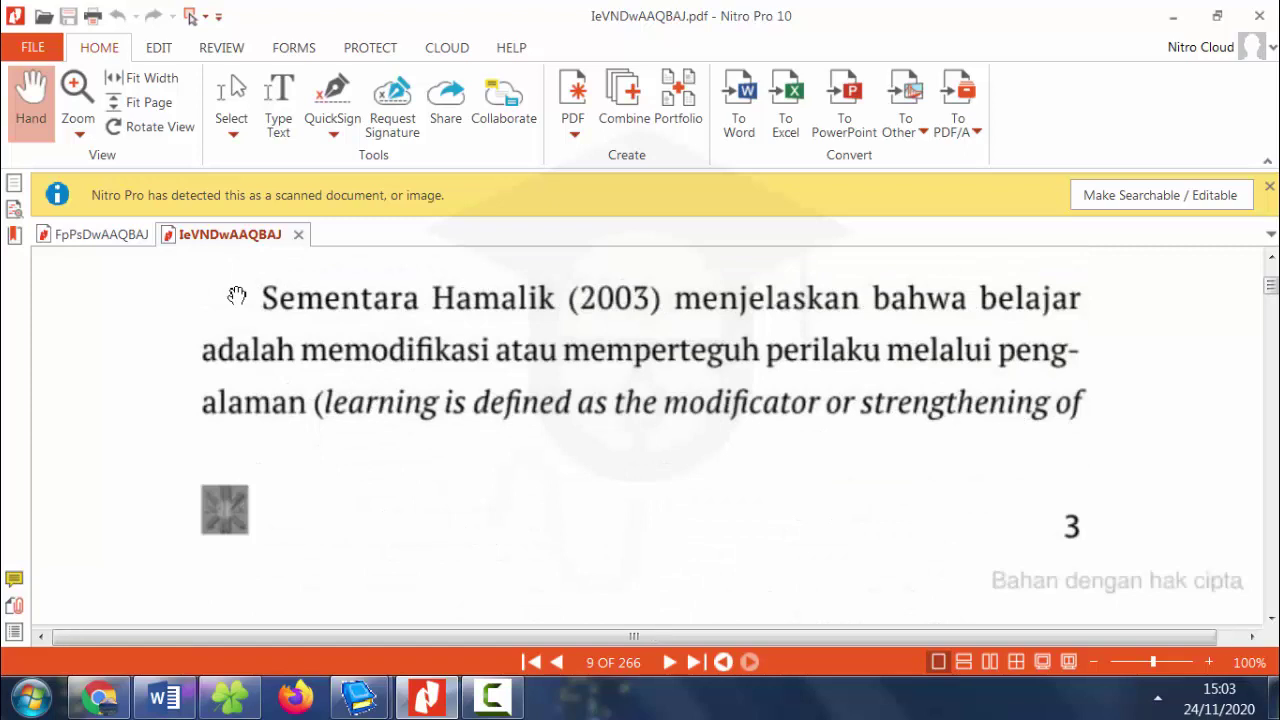
scroll(236, 295, "down", 5)
scroll(277, 331, "down", 5)
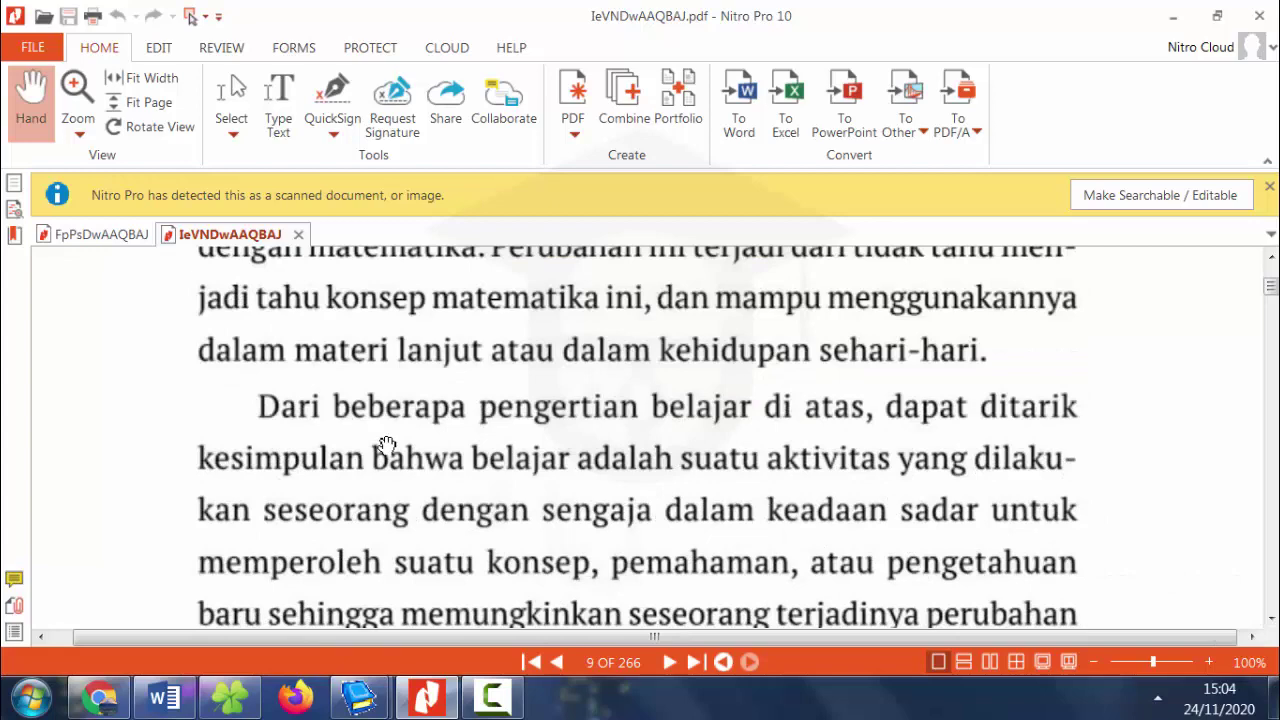
scroll(386, 444, "down", 1)
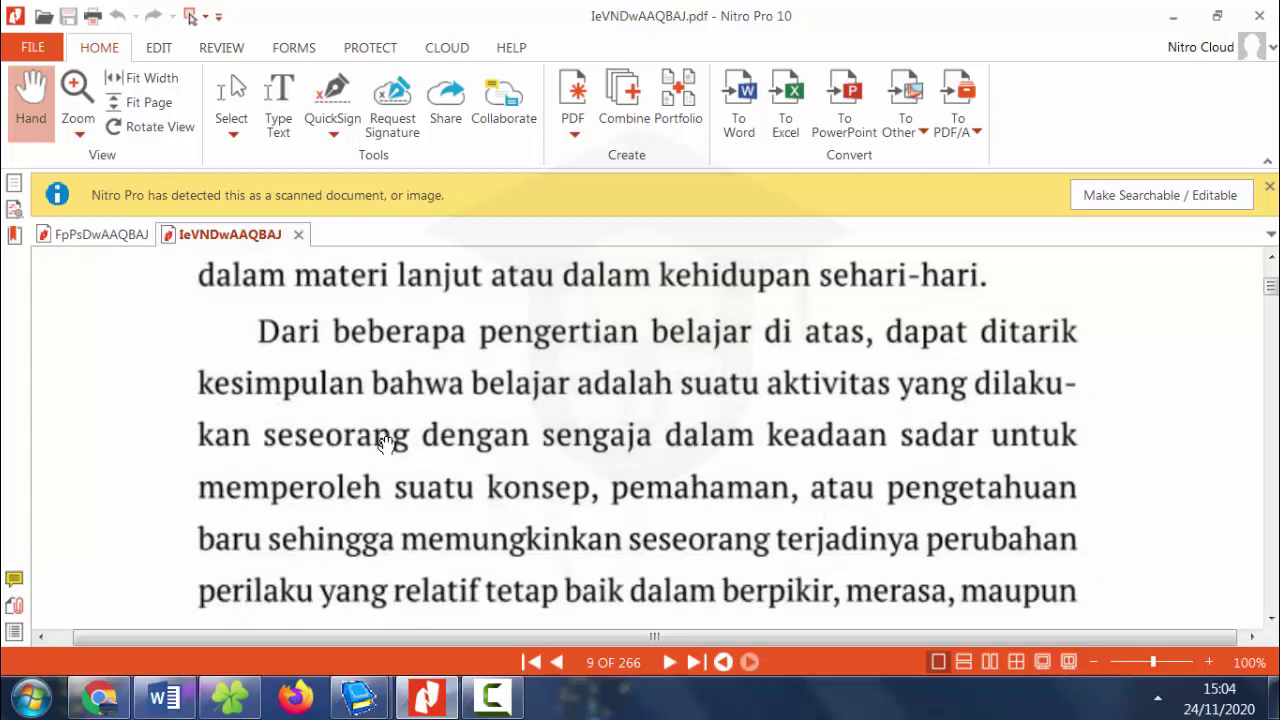
scroll(386, 444, "down", 3)
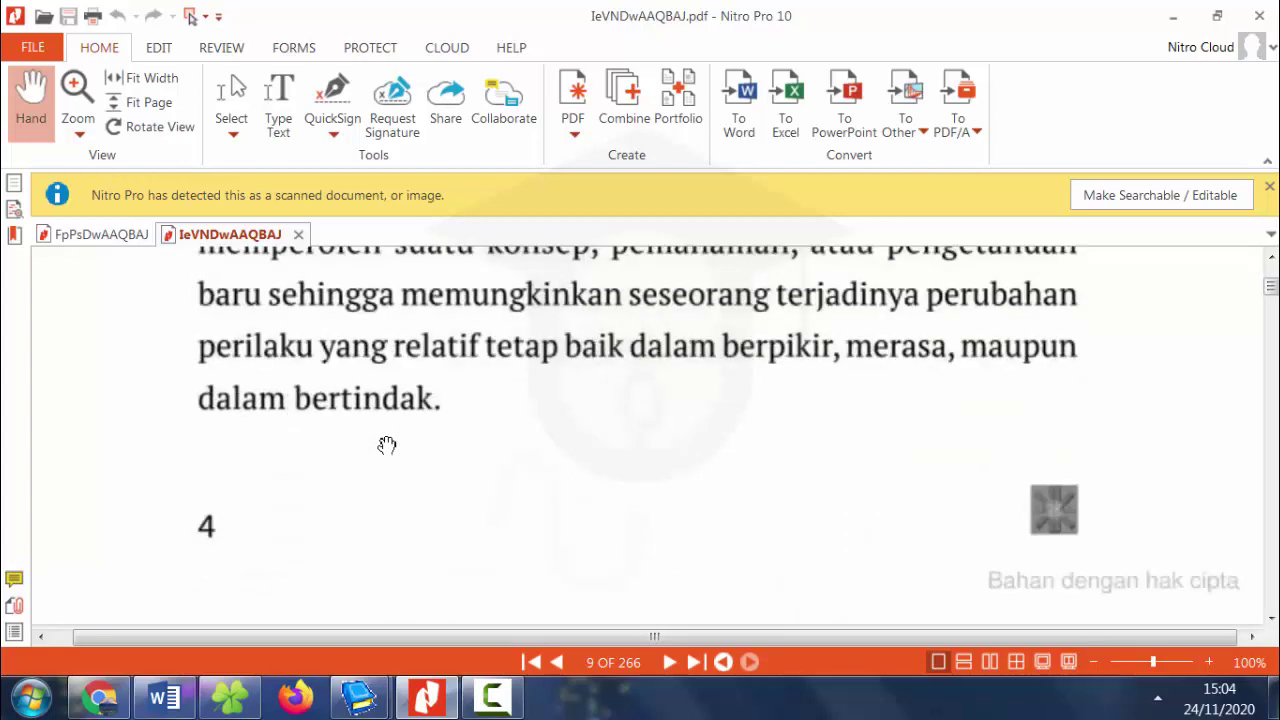
scroll(386, 444, "down", 4)
scroll(386, 444, "down", 5)
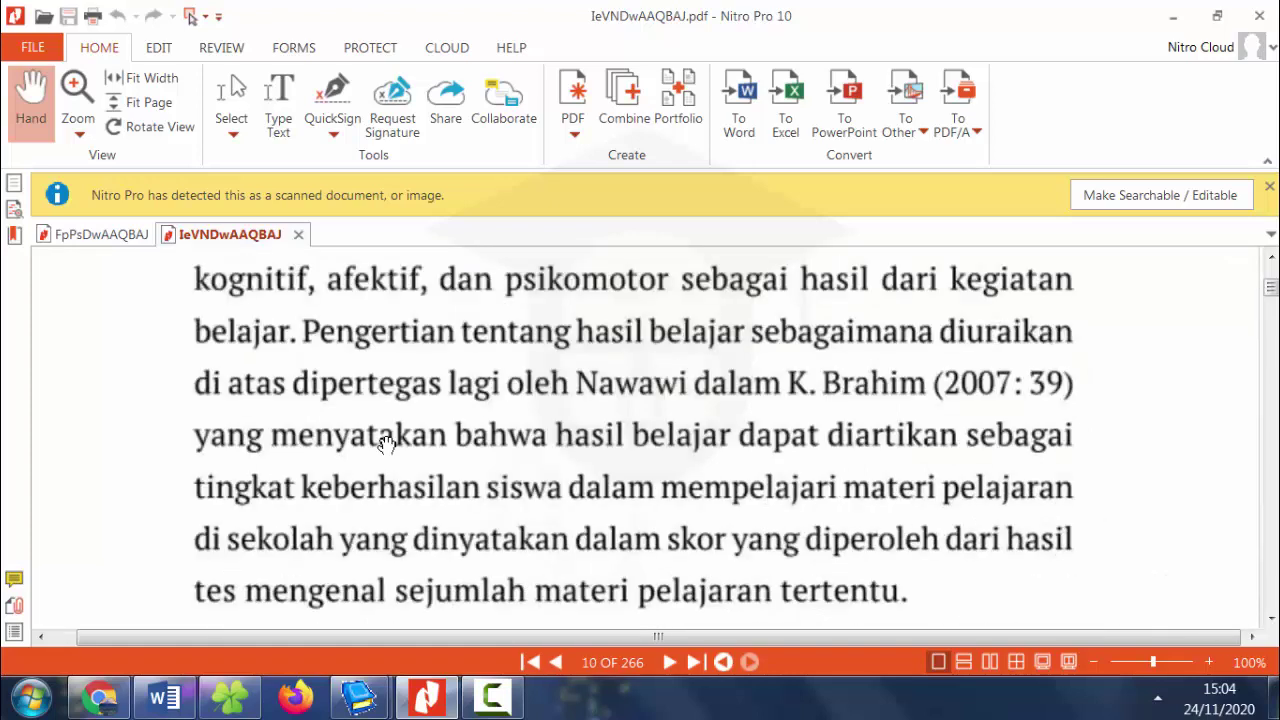
scroll(386, 444, "up", 5)
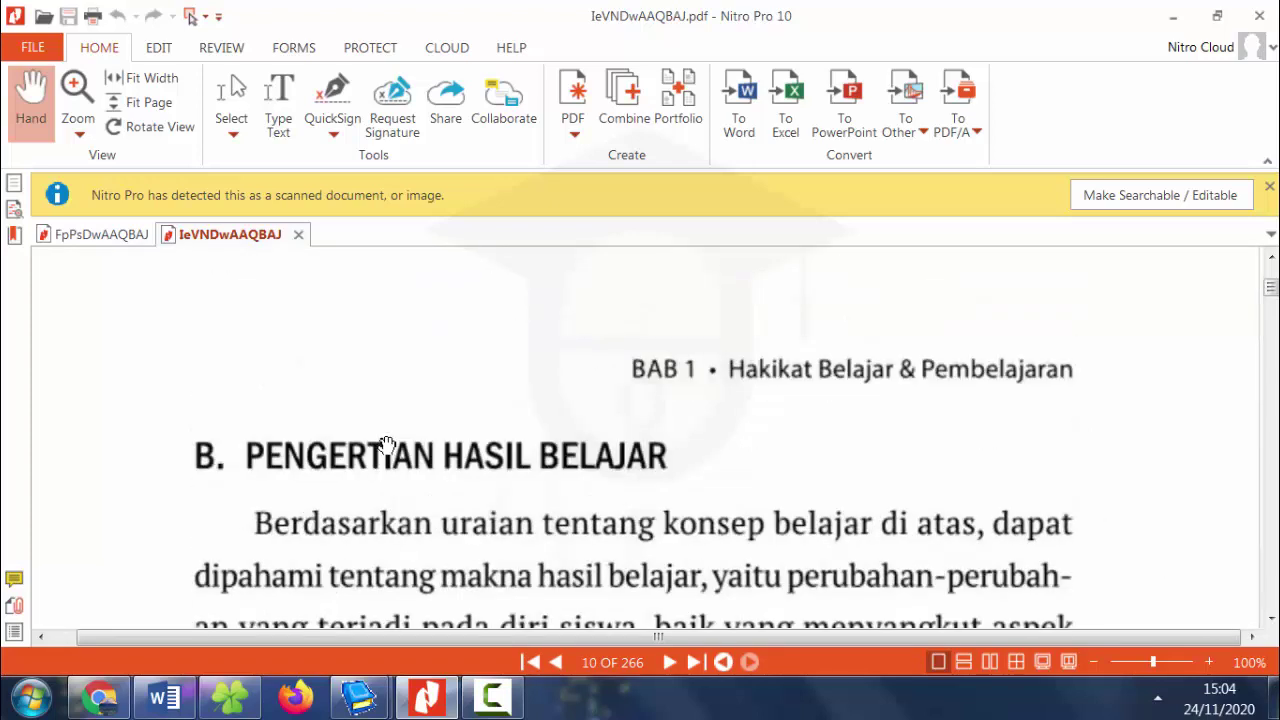
scroll(386, 444, "up", 5)
scroll(386, 444, "up", 5)
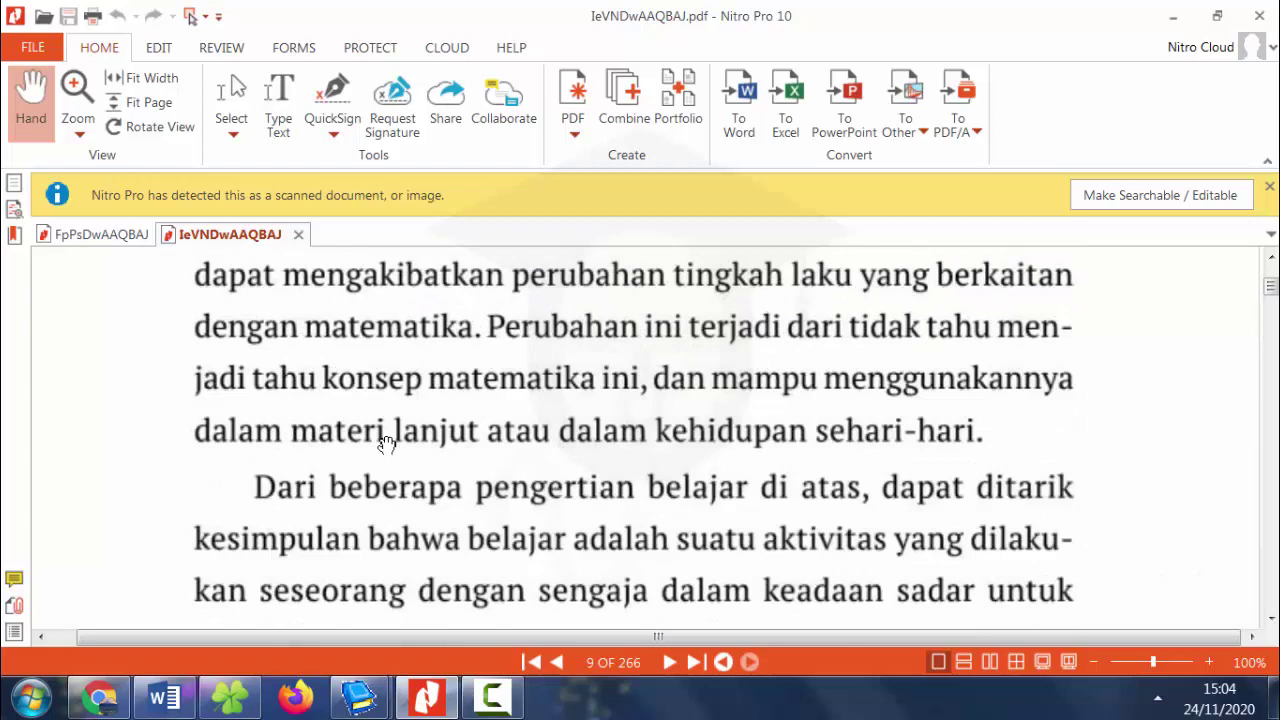
scroll(386, 444, "up", 5)
scroll(386, 444, "up", 5)
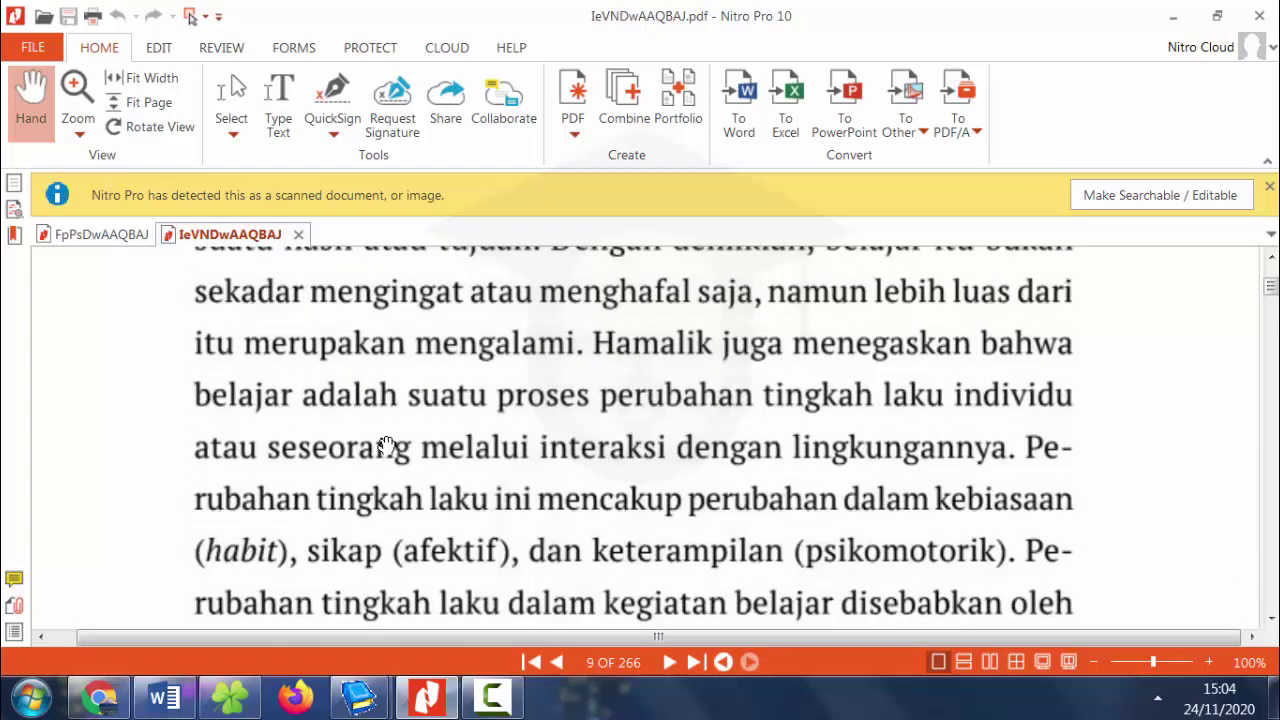
scroll(386, 444, "up", 1)
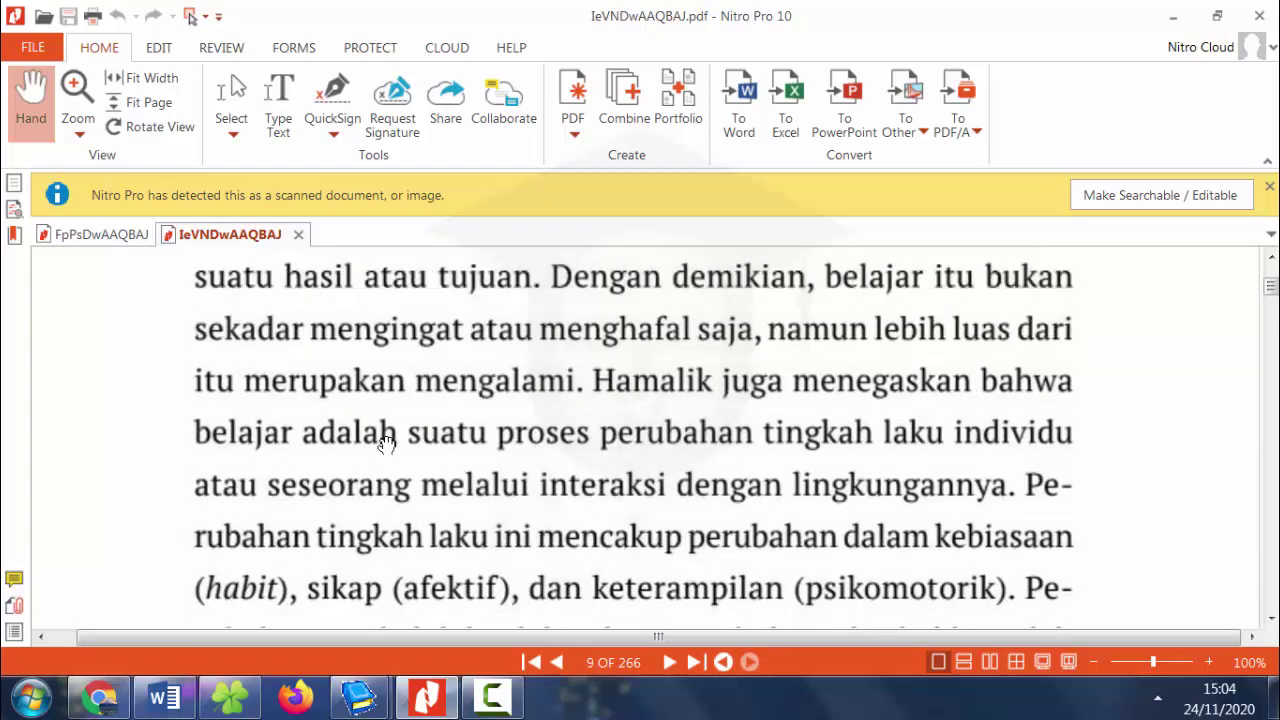
scroll(386, 444, "down", 1)
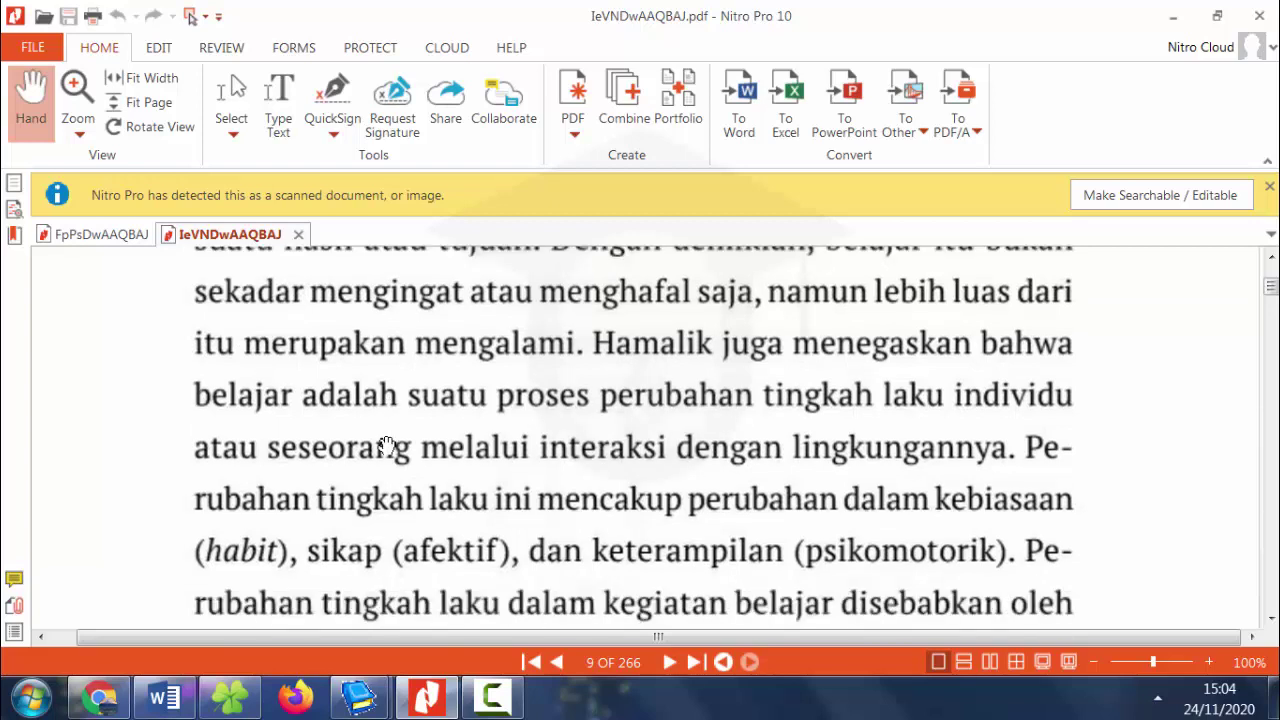
Try selecting text on the scanned page, then switch back to the pan tool.
left_click(236, 95)
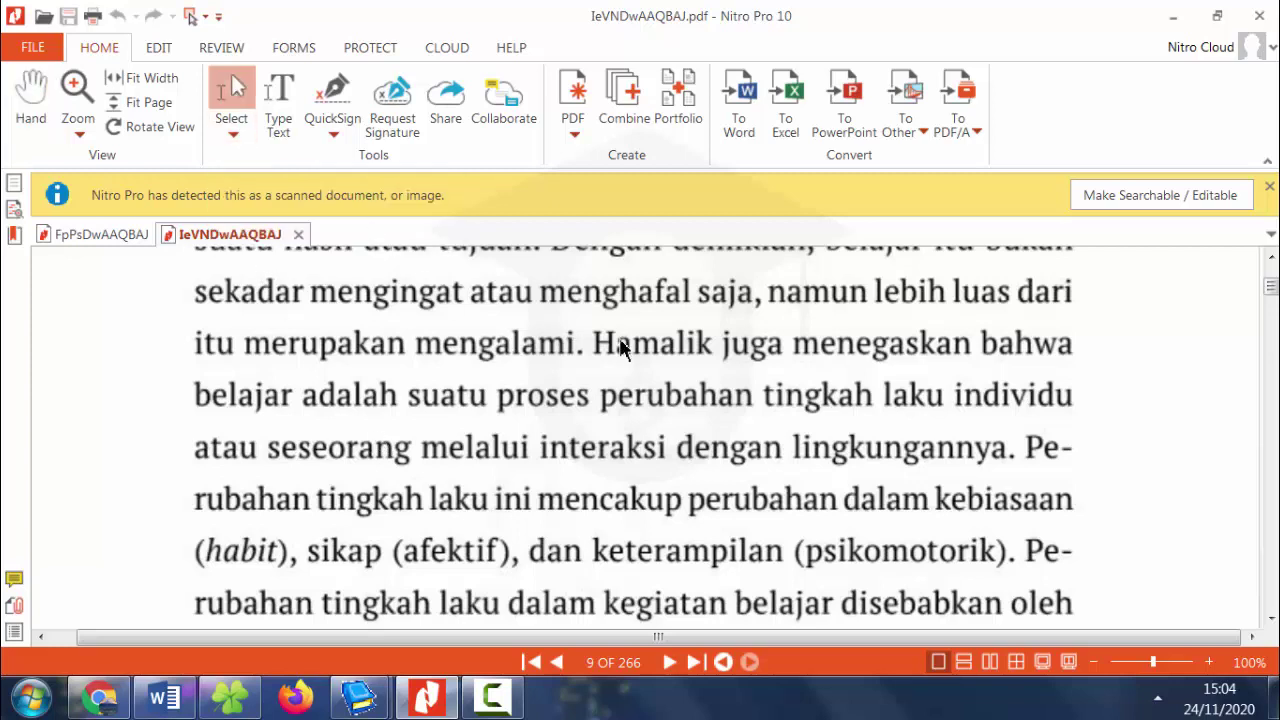
left_click(594, 340)
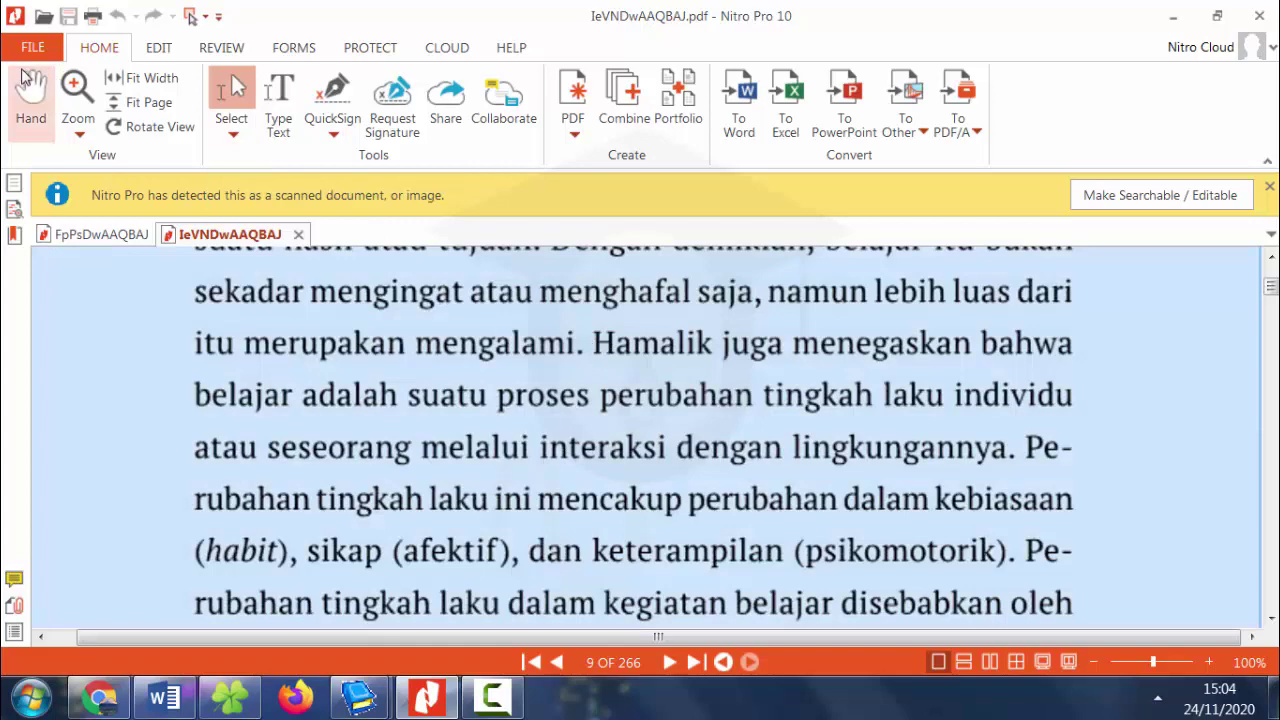
left_click(31, 95)
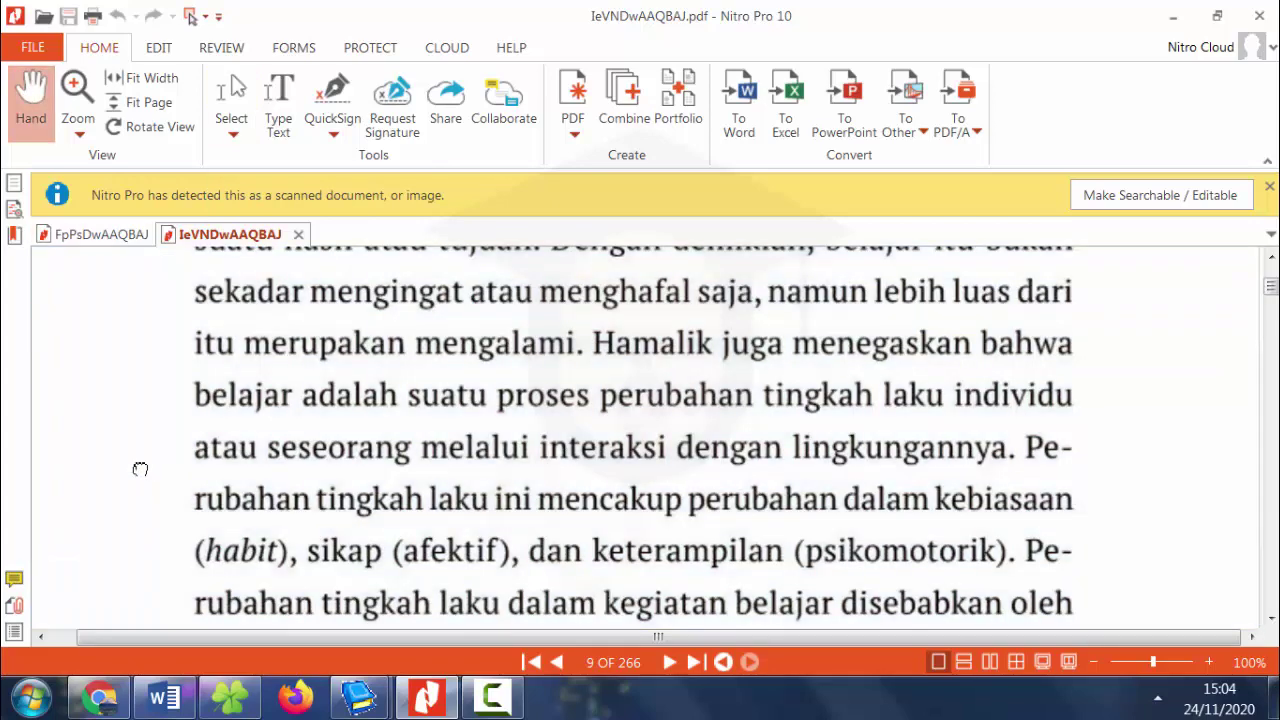
Capture the five-line Hamalik passage with Lightshot and save it as PNG 'foto belajar 2'.
key("Print")
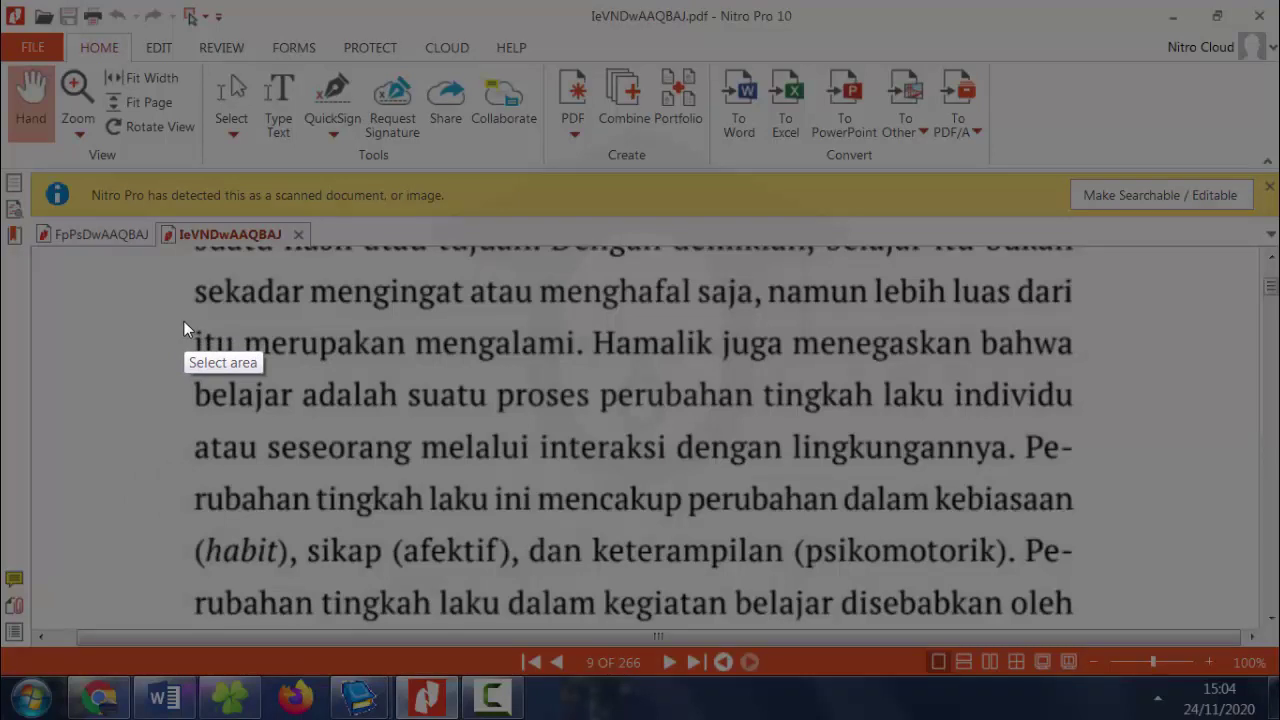
left_click_drag(183, 321, 1091, 578)
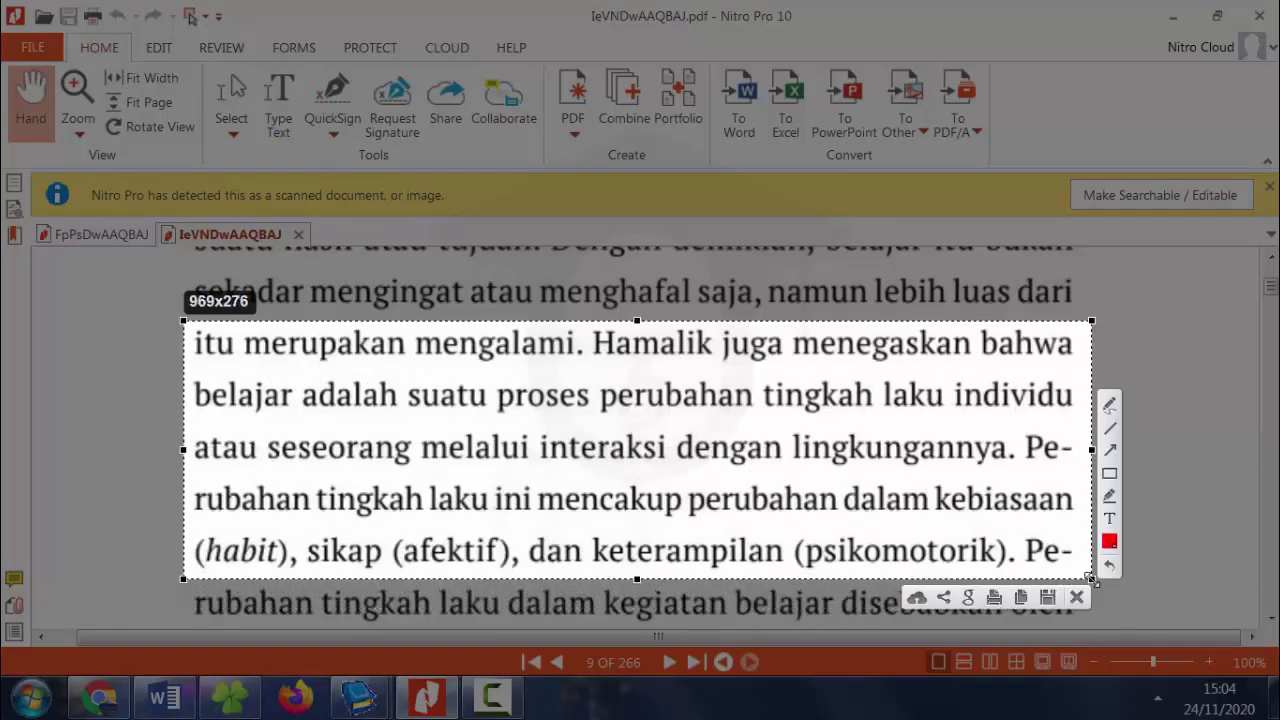
left_click(1049, 597)
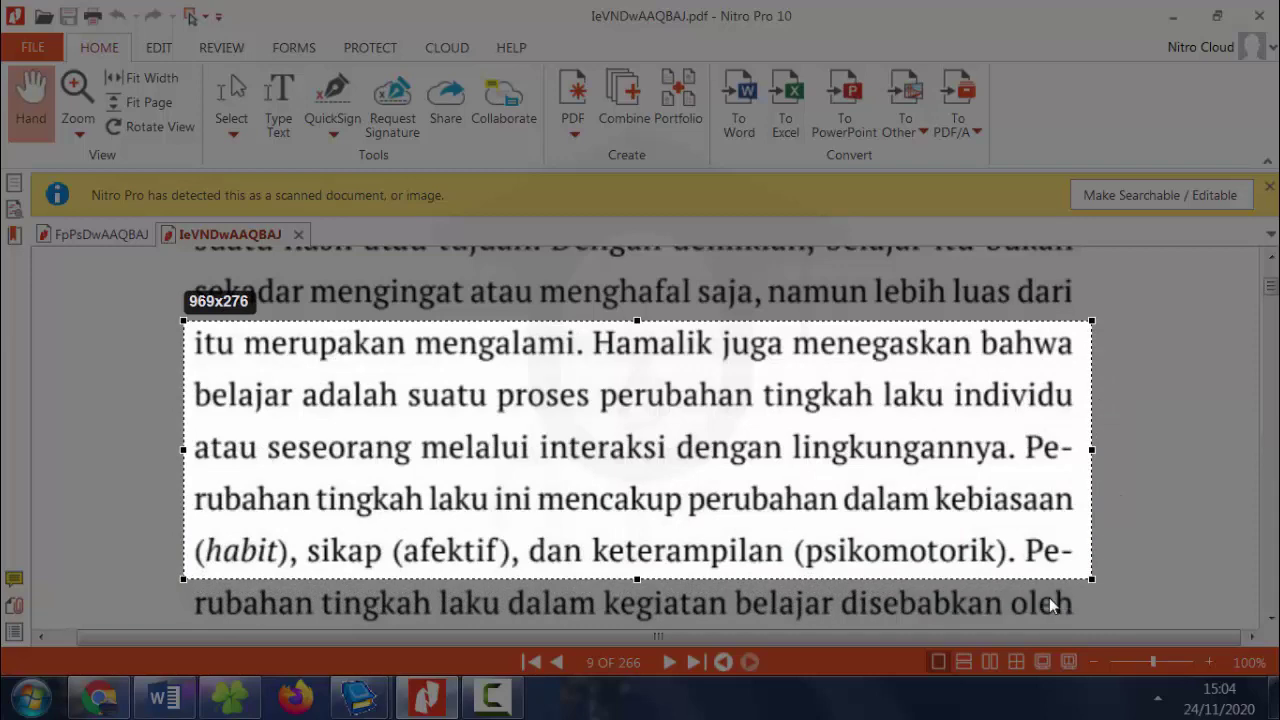
type("p")
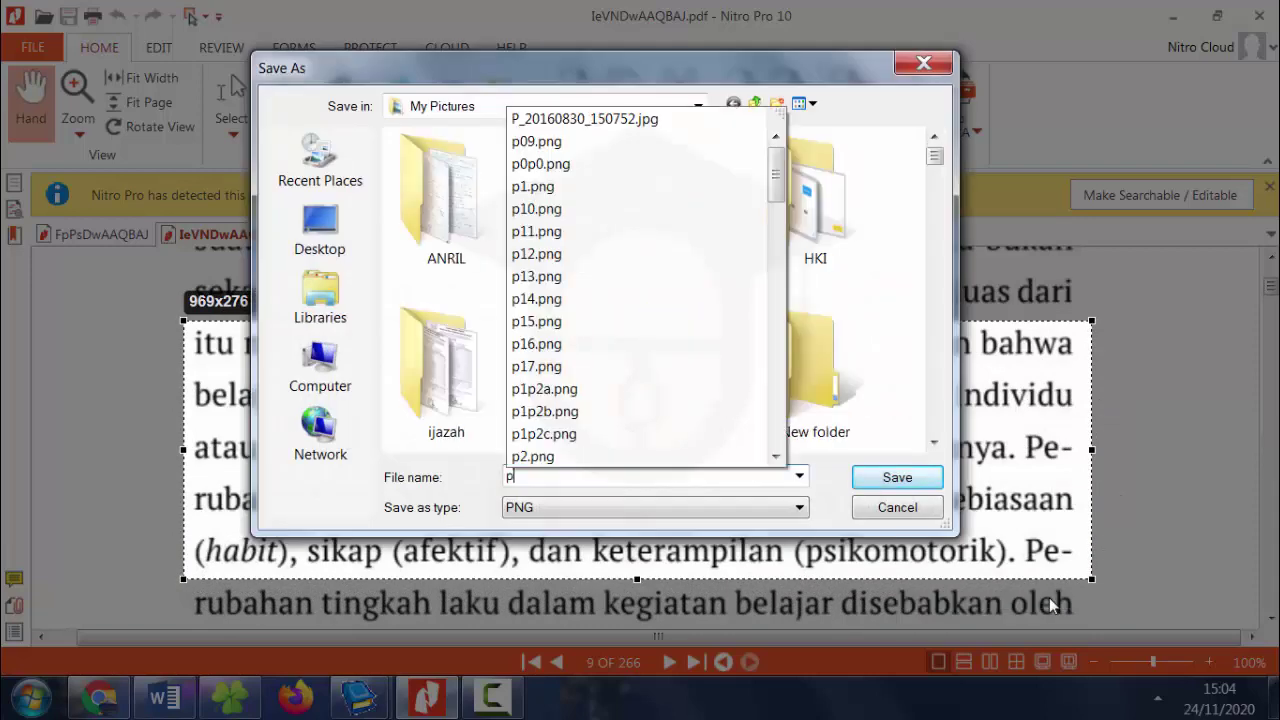
key("BackSpace")
type("foto ")
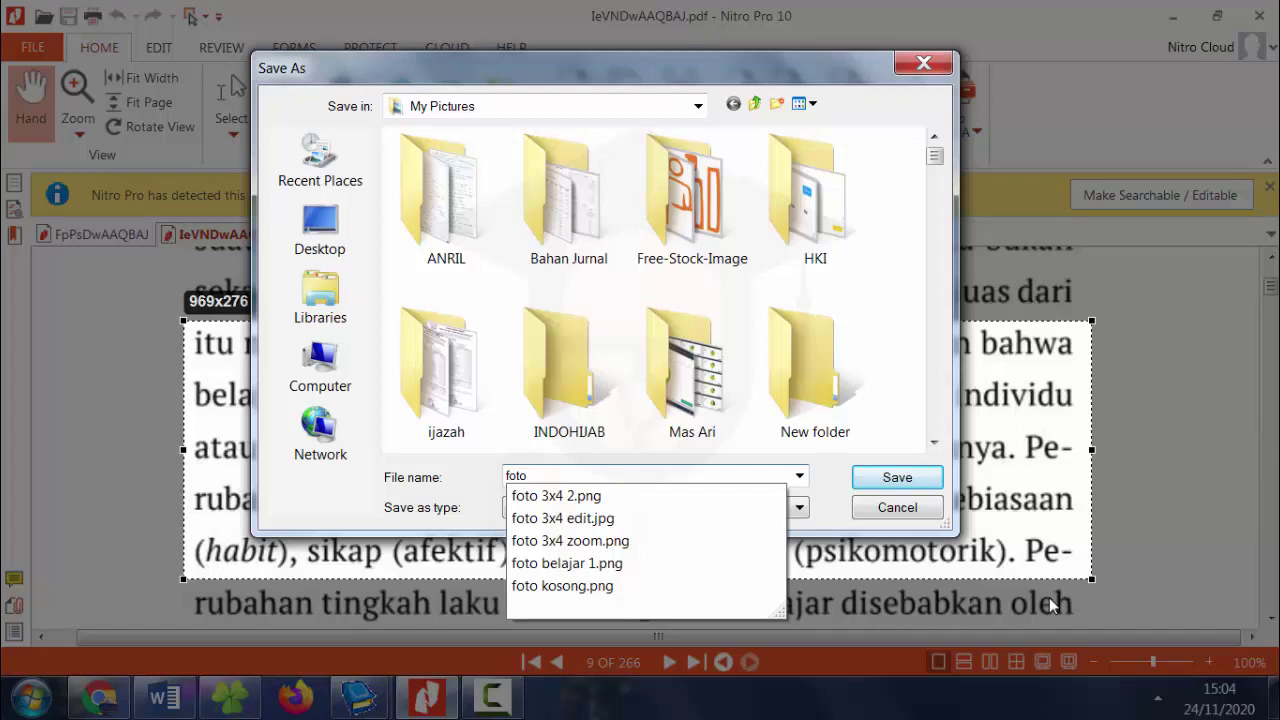
type("belajar 2")
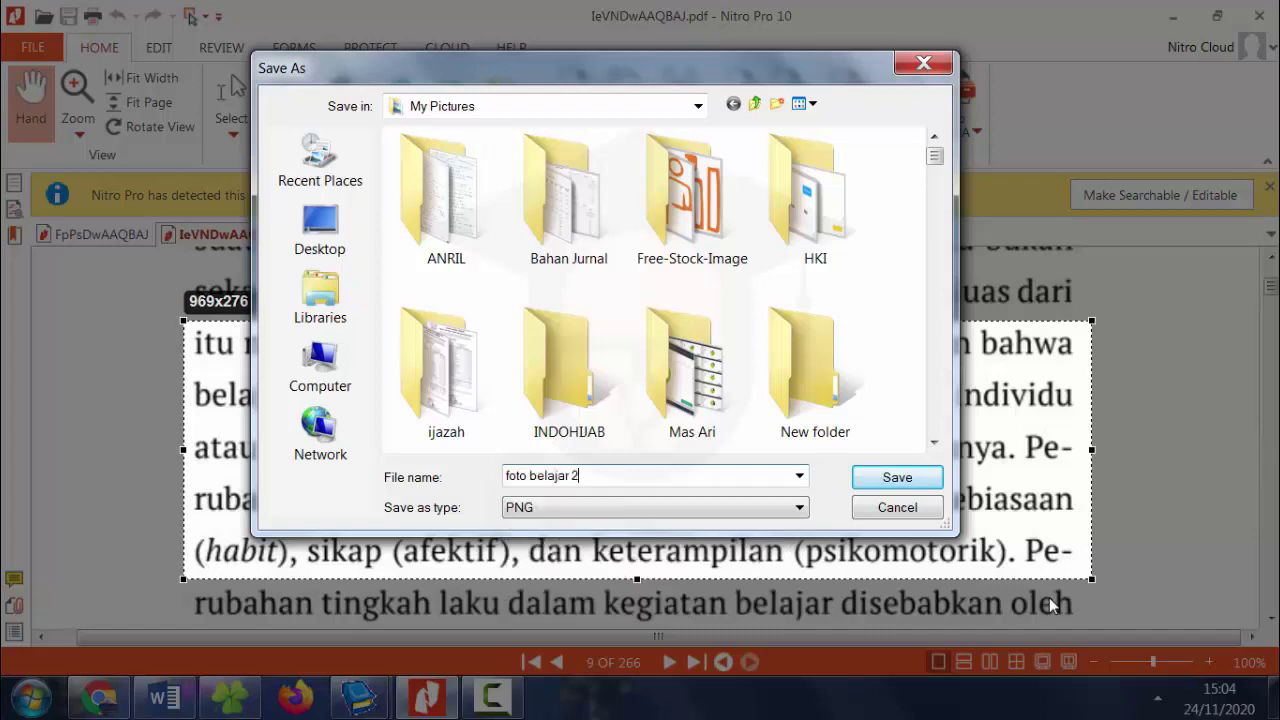
key("Return")
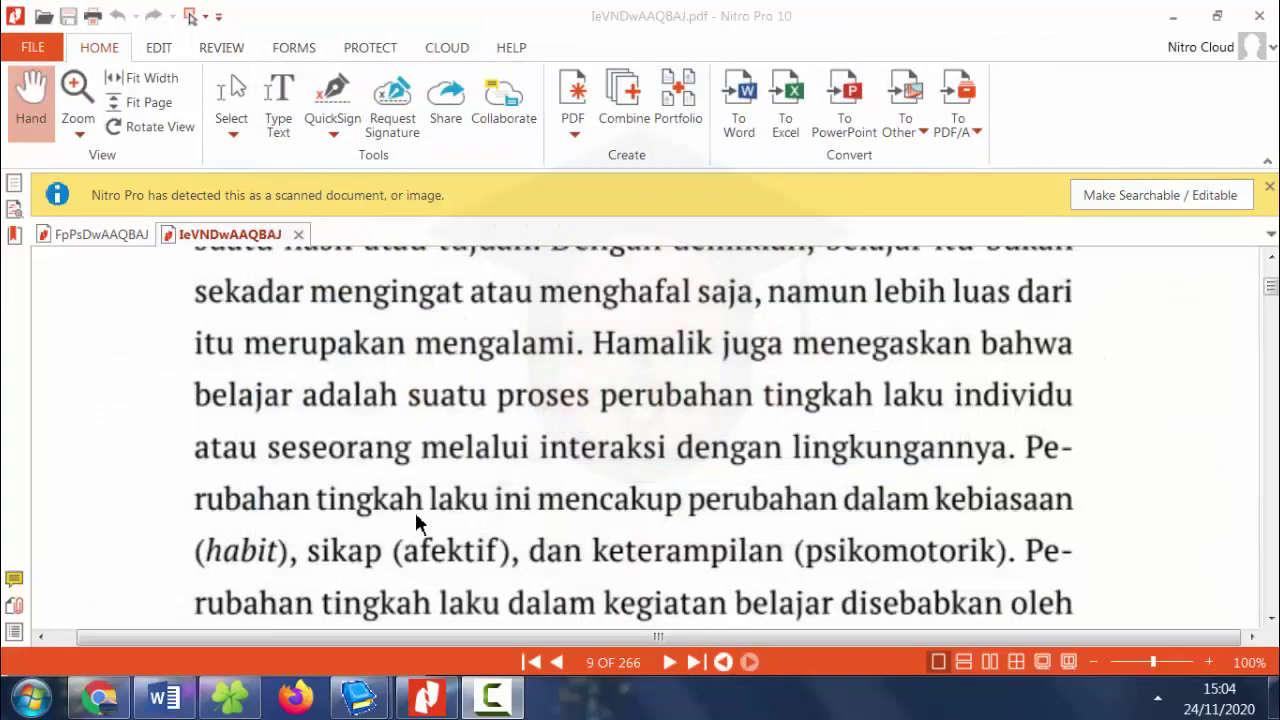
Bring up onlineocr.net in Chrome and scroll down to the Upload file section.
left_click(100, 697)
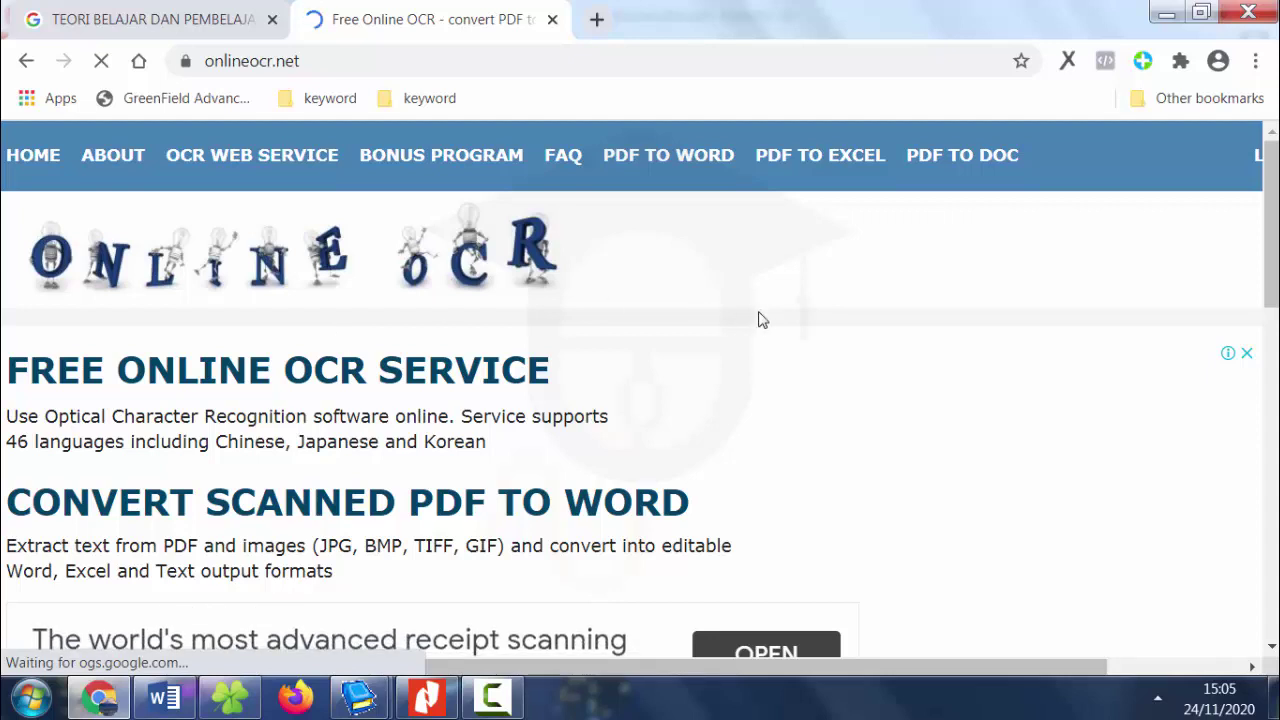
scroll(760, 320, "down", 3)
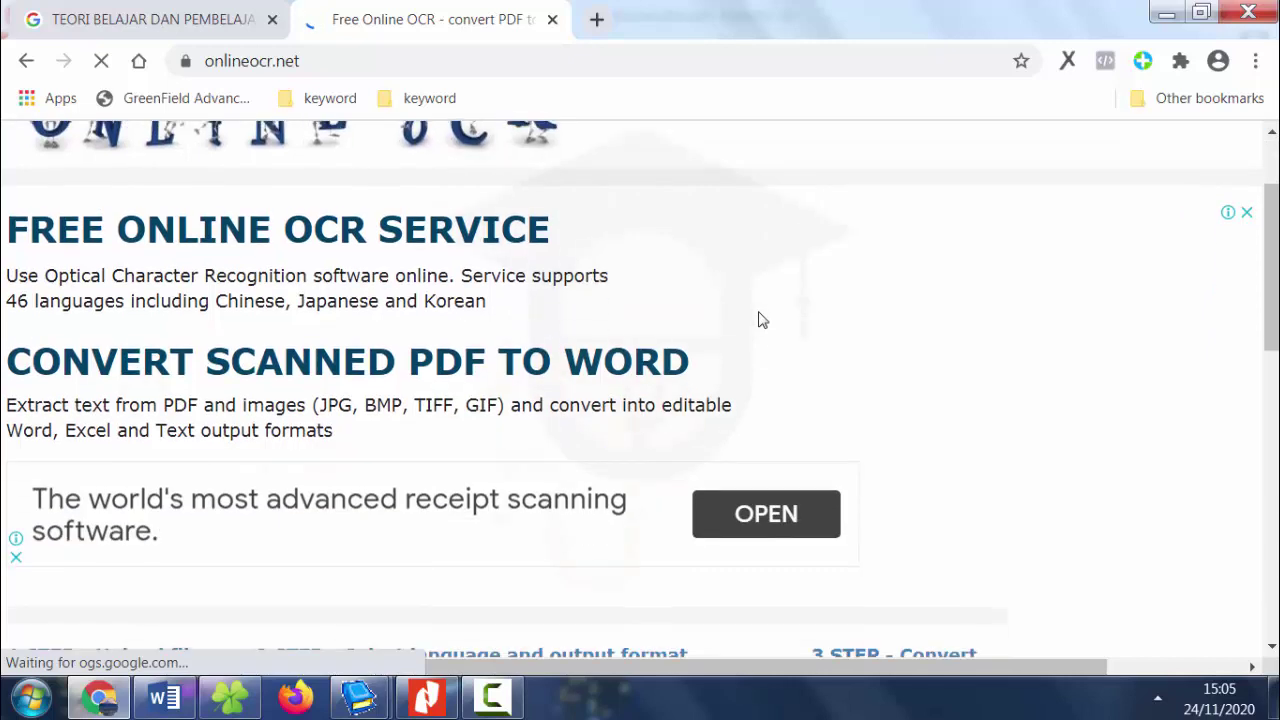
scroll(760, 320, "down", 1)
scroll(760, 320, "down", 1)
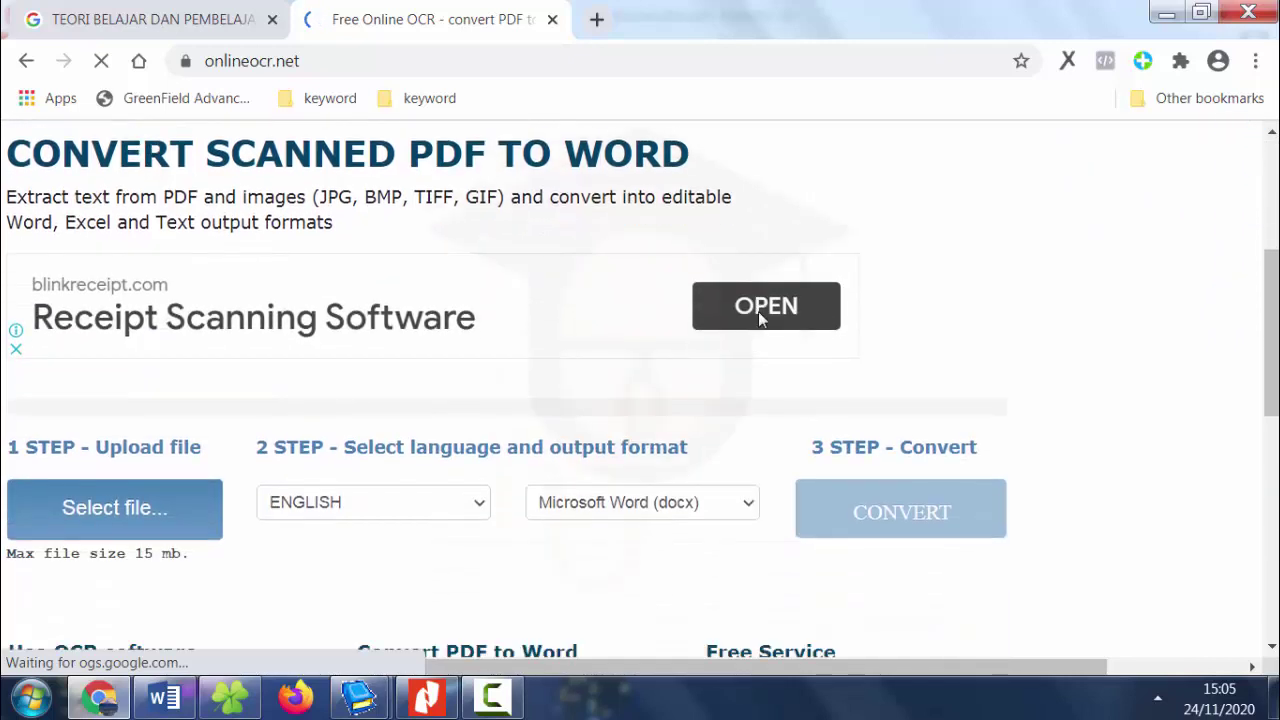
scroll(760, 320, "down", 1)
scroll(760, 320, "down", 1)
scroll(758, 320, "down", 1)
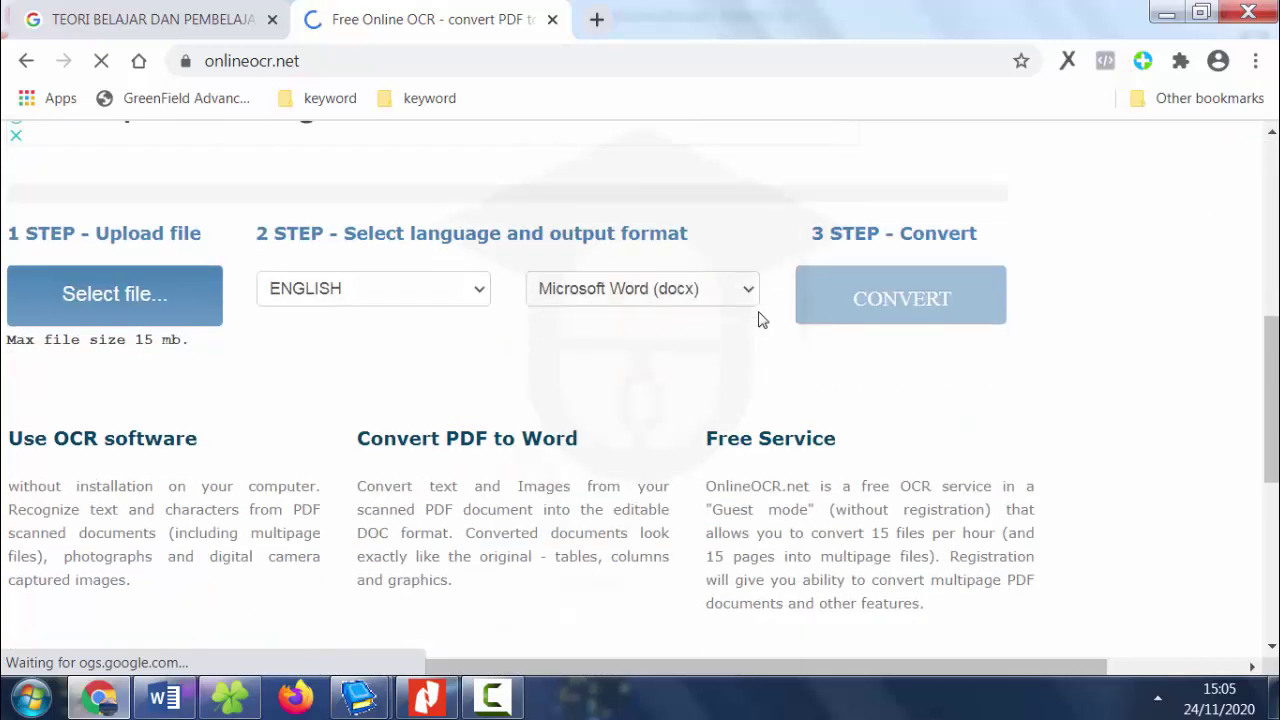
left_click(160, 316)
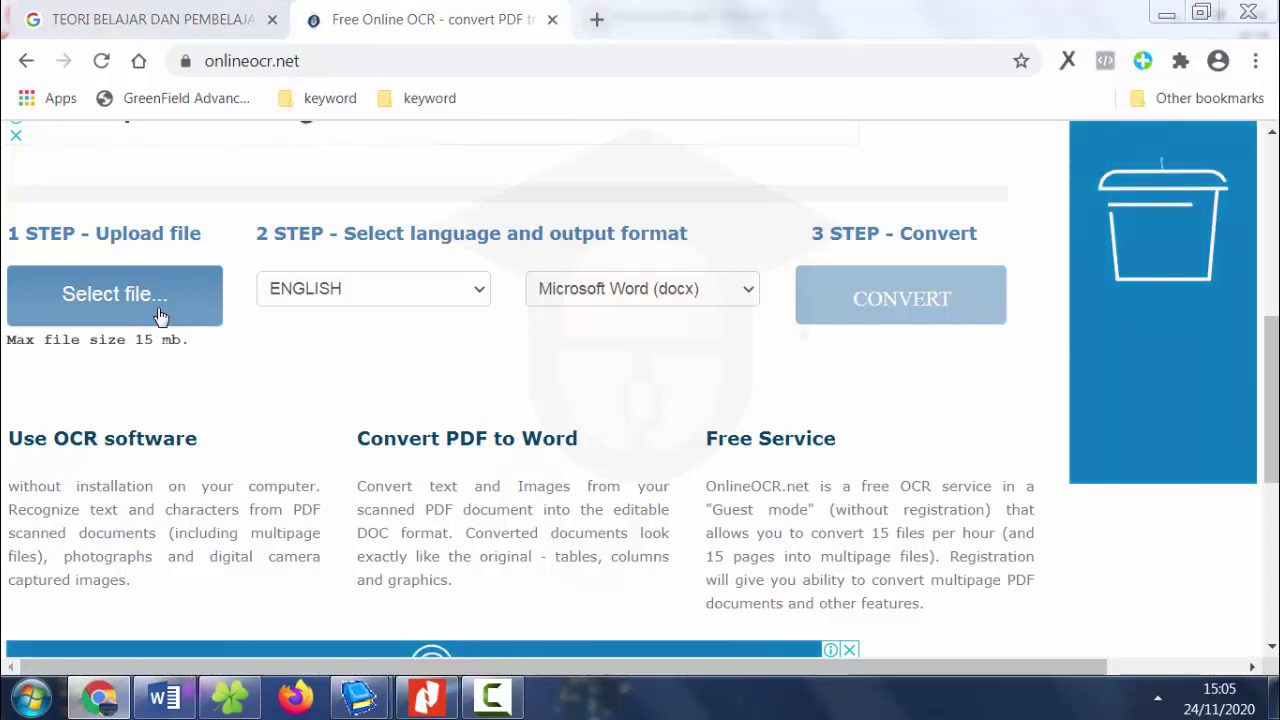
Upload the image foto belajar 1.png to OnlineOCR.net.
left_click(160, 316)
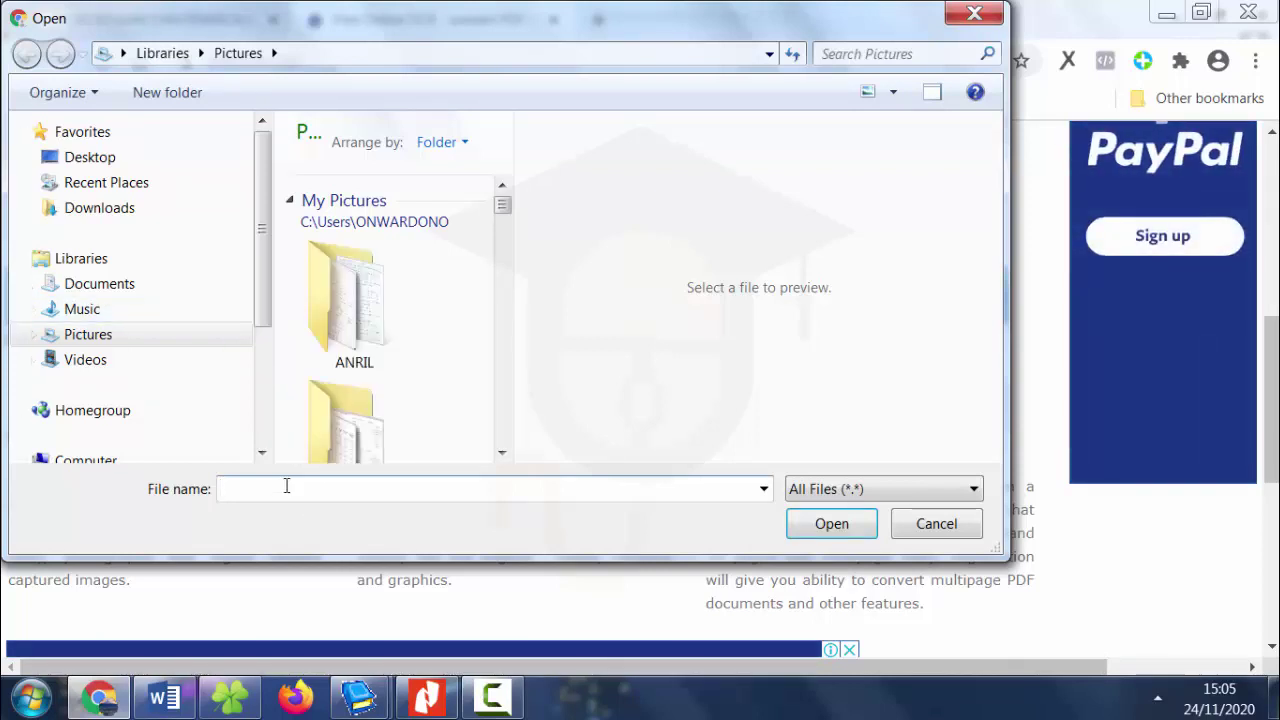
type("foto bel")
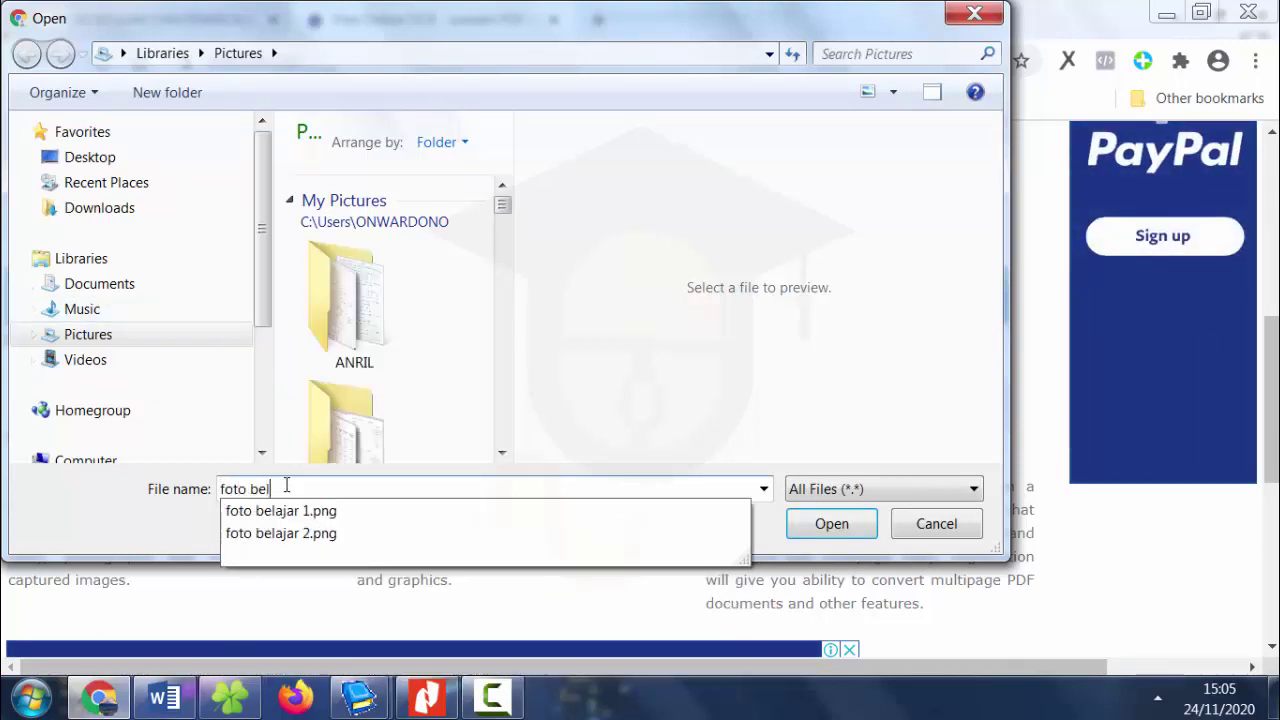
key("Down")
key("Return")
key("Return")
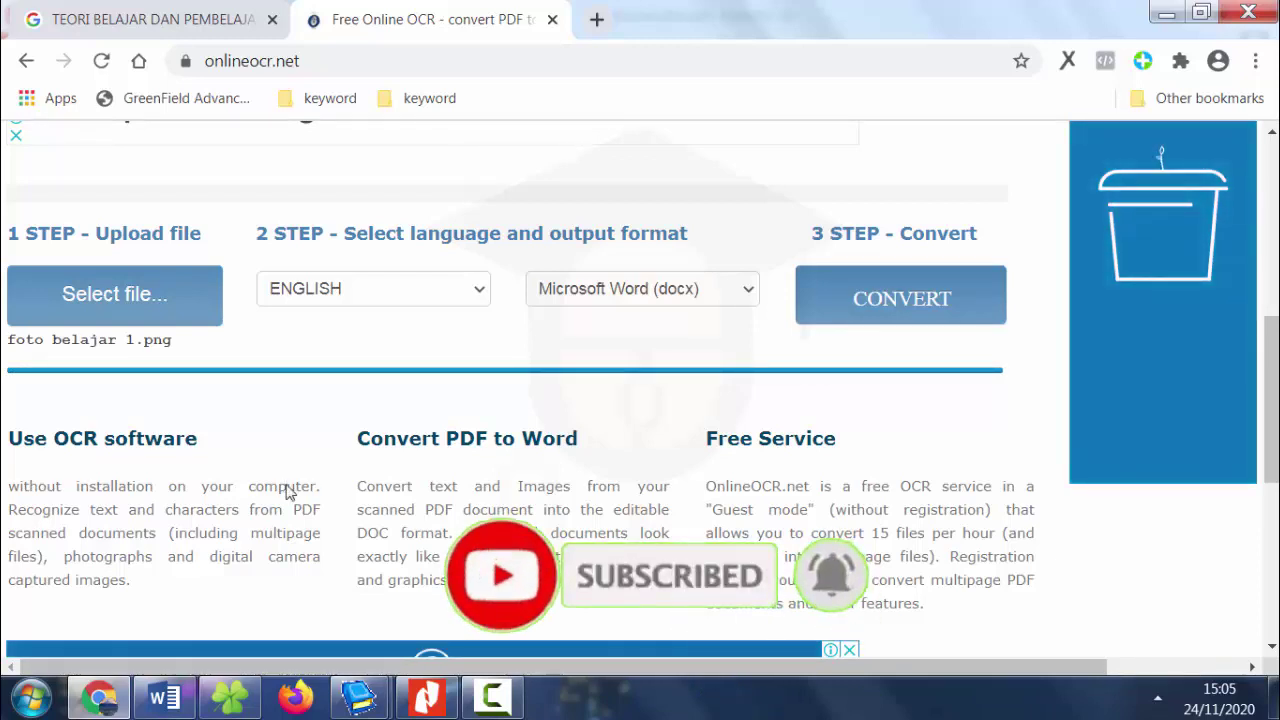
Convert foto belajar 1.png to text, select all the output, and return to Word.
left_click(924, 304)
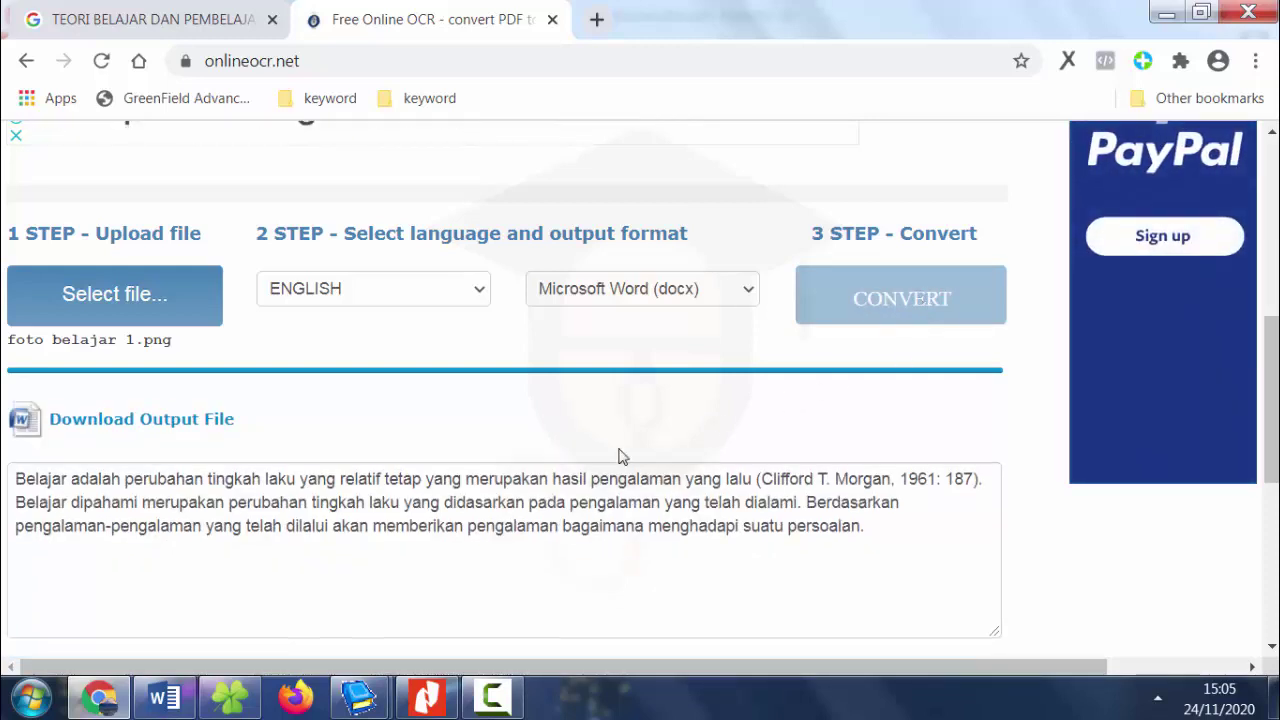
left_click(70, 484)
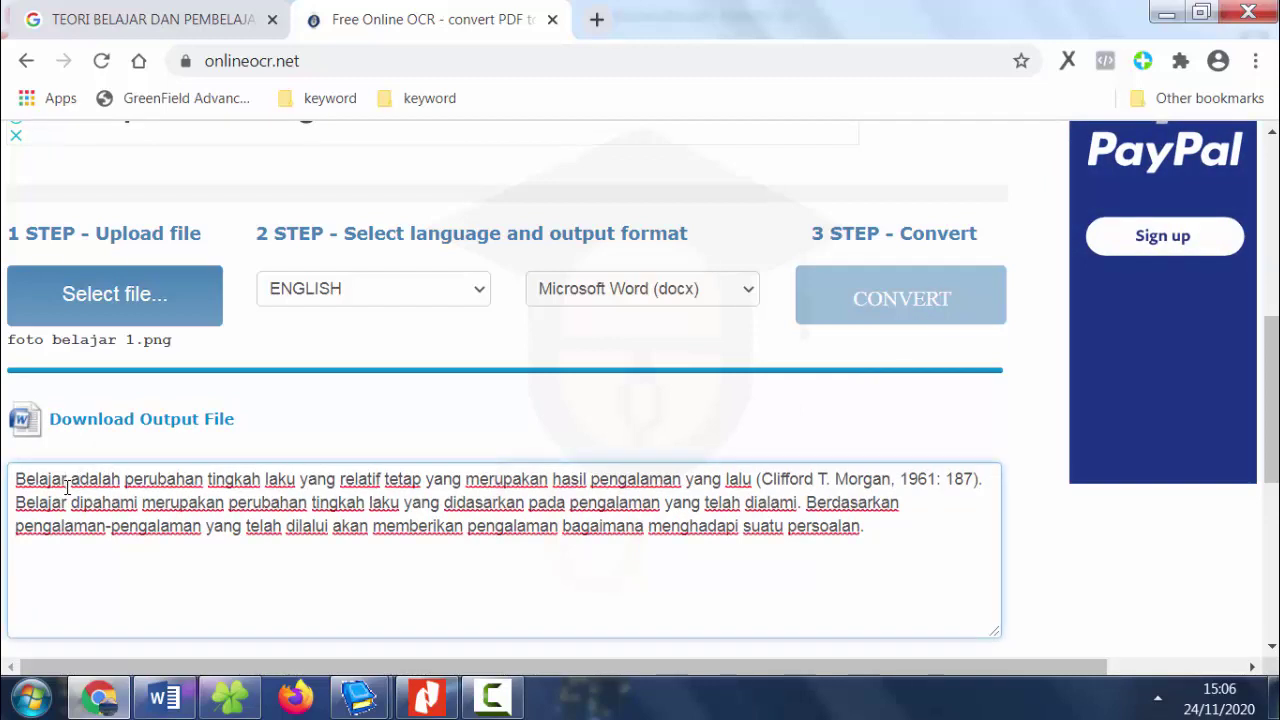
key("ctrl+a")
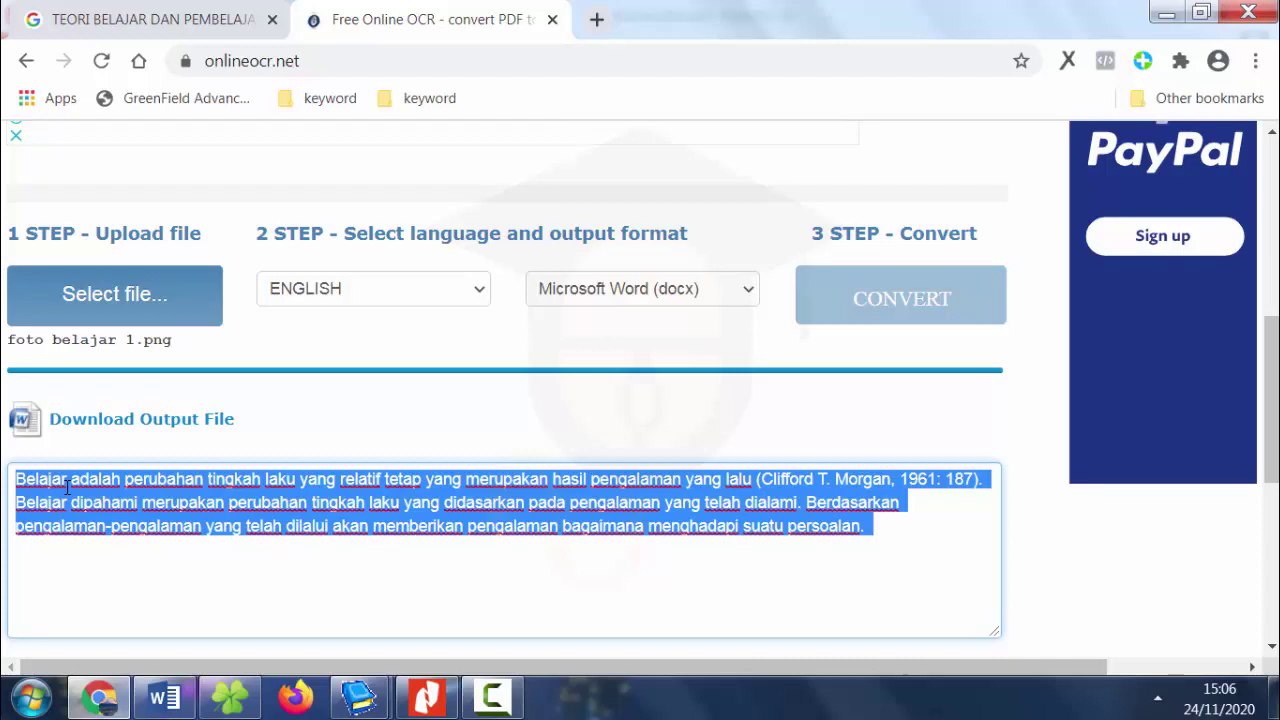
left_click(166, 700)
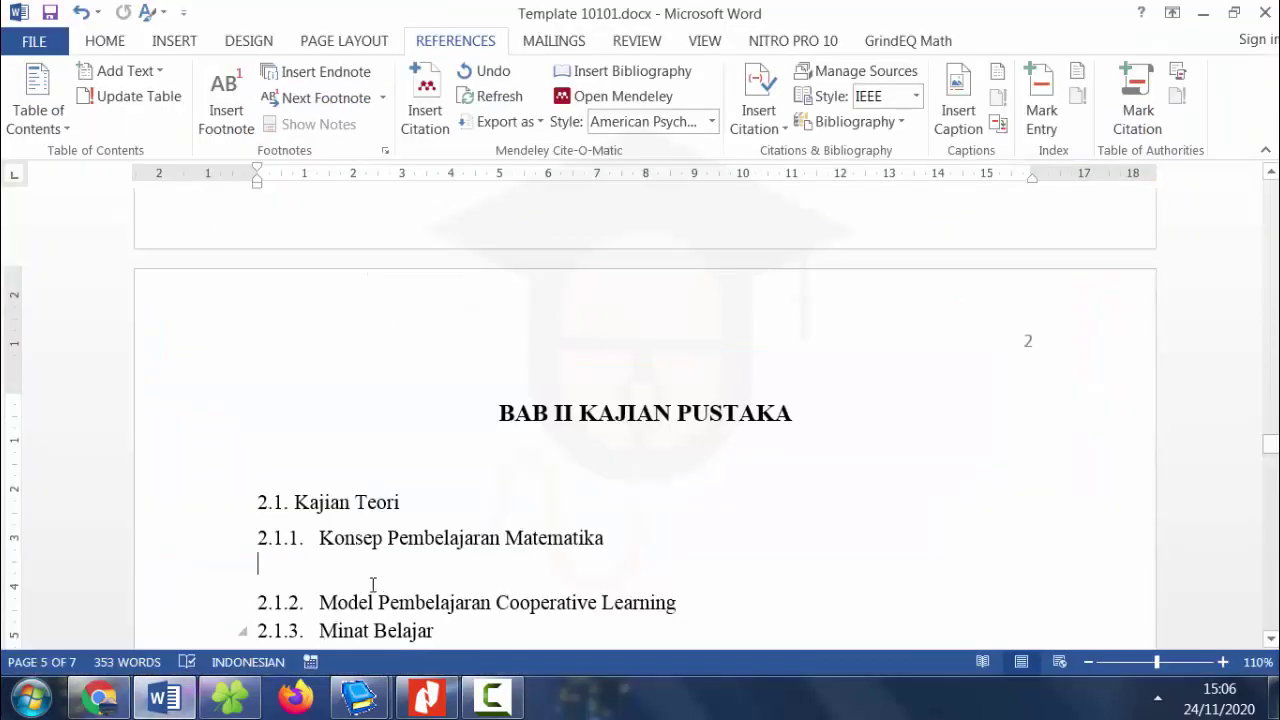
Paste the recognised text under 2.1.1 and remove its leading space.
right_click(379, 579)
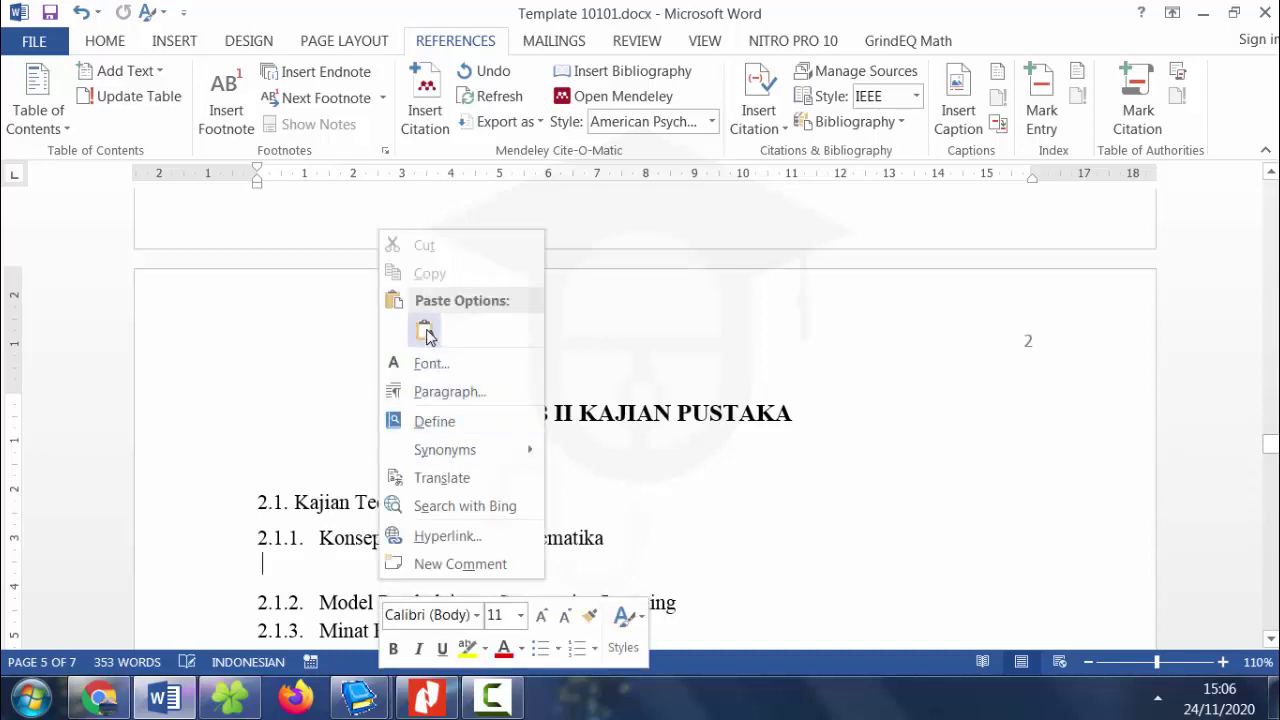
left_click(426, 333)
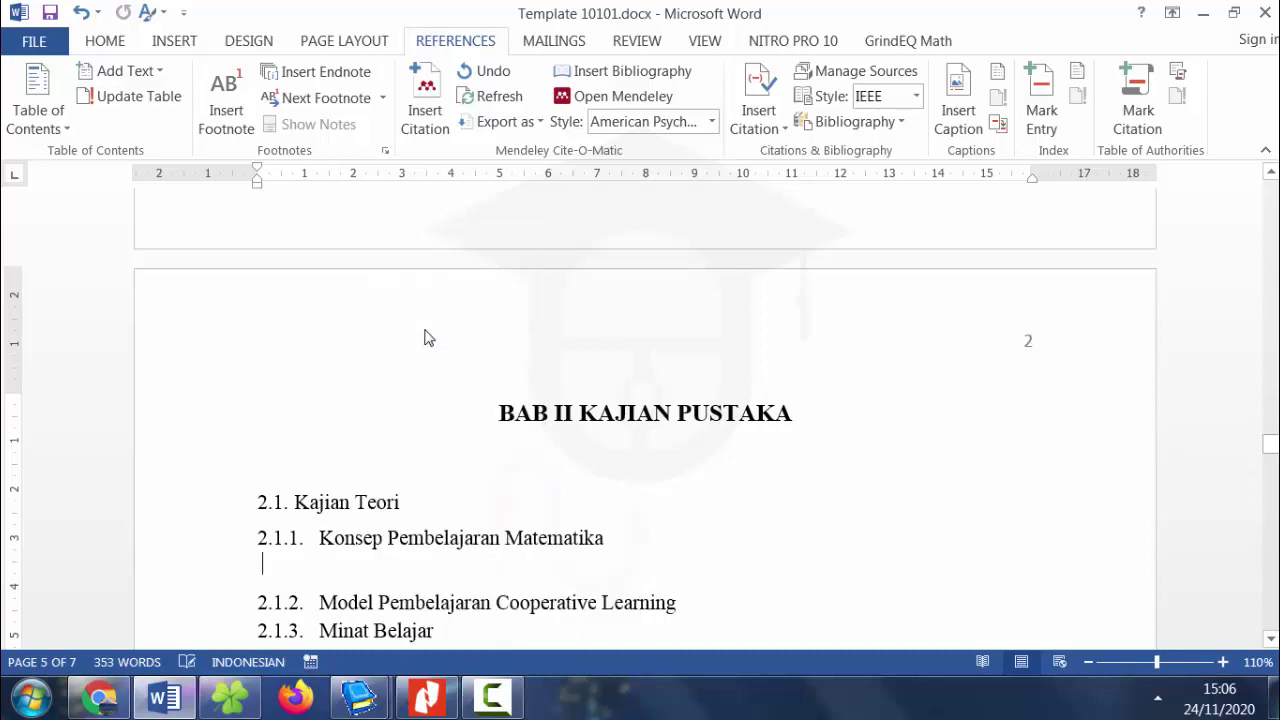
left_click(459, 413)
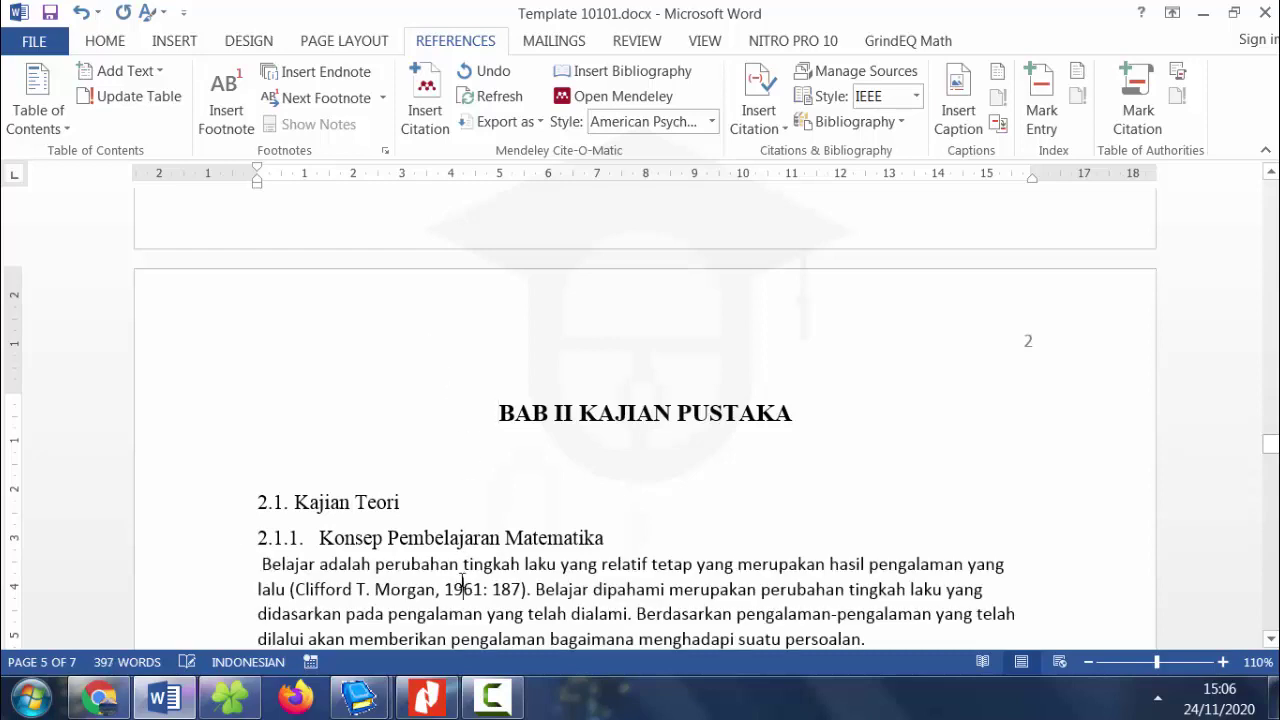
key("Down")
key("Down")
key("Down")
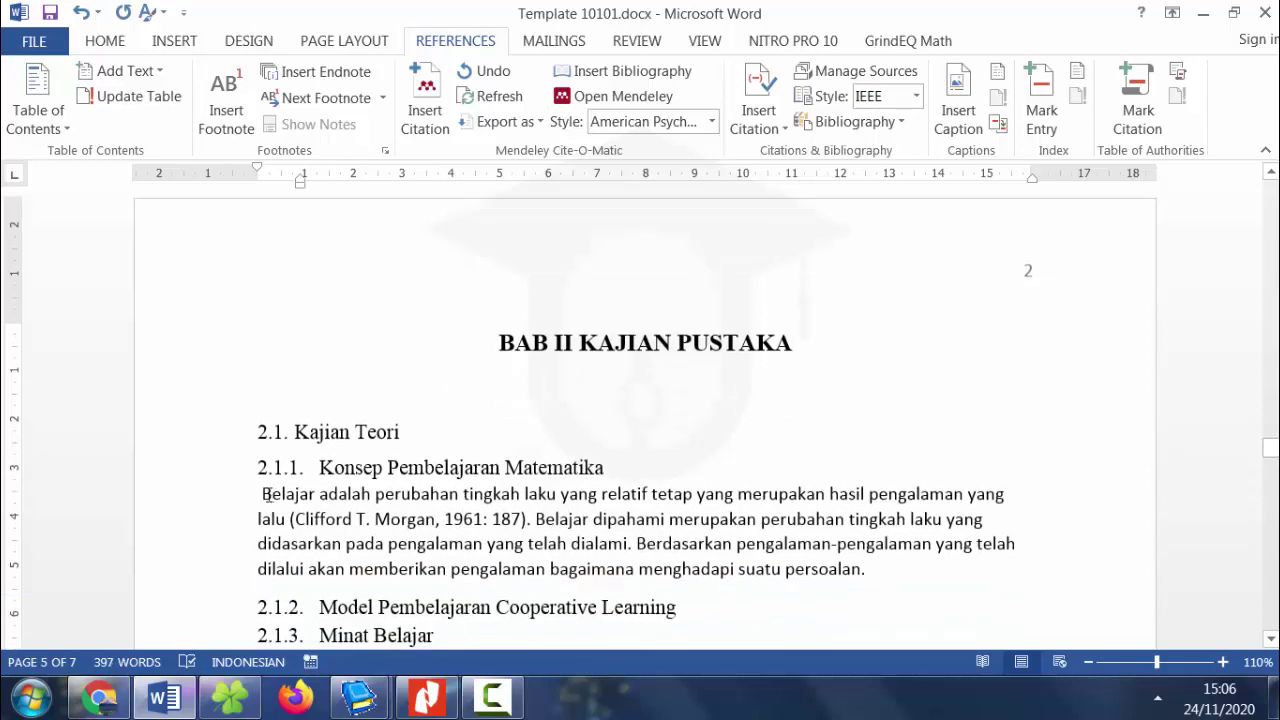
key("BackSpace")
key("BackSpace")
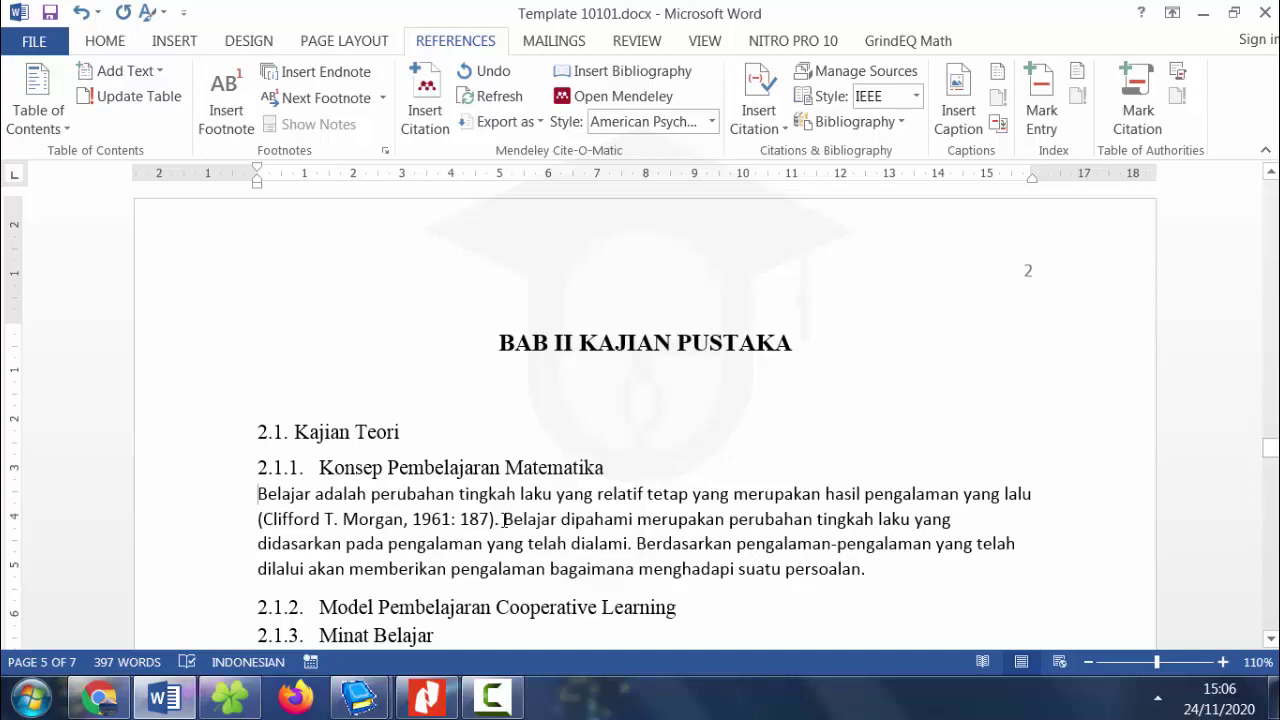
Delete the opening Clifford T. Morgan sentence and add an empty line after the paragraph.
left_click_drag(499, 520, 259, 493)
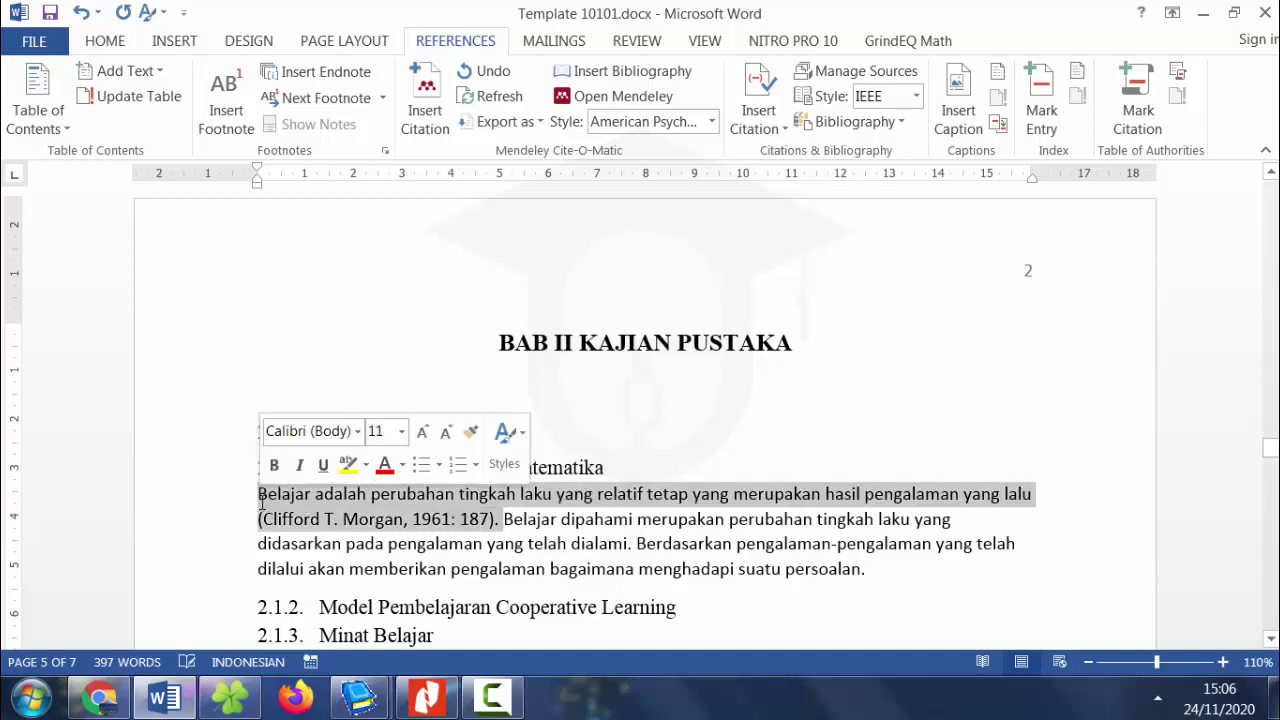
left_click(261, 502)
key("Delete")
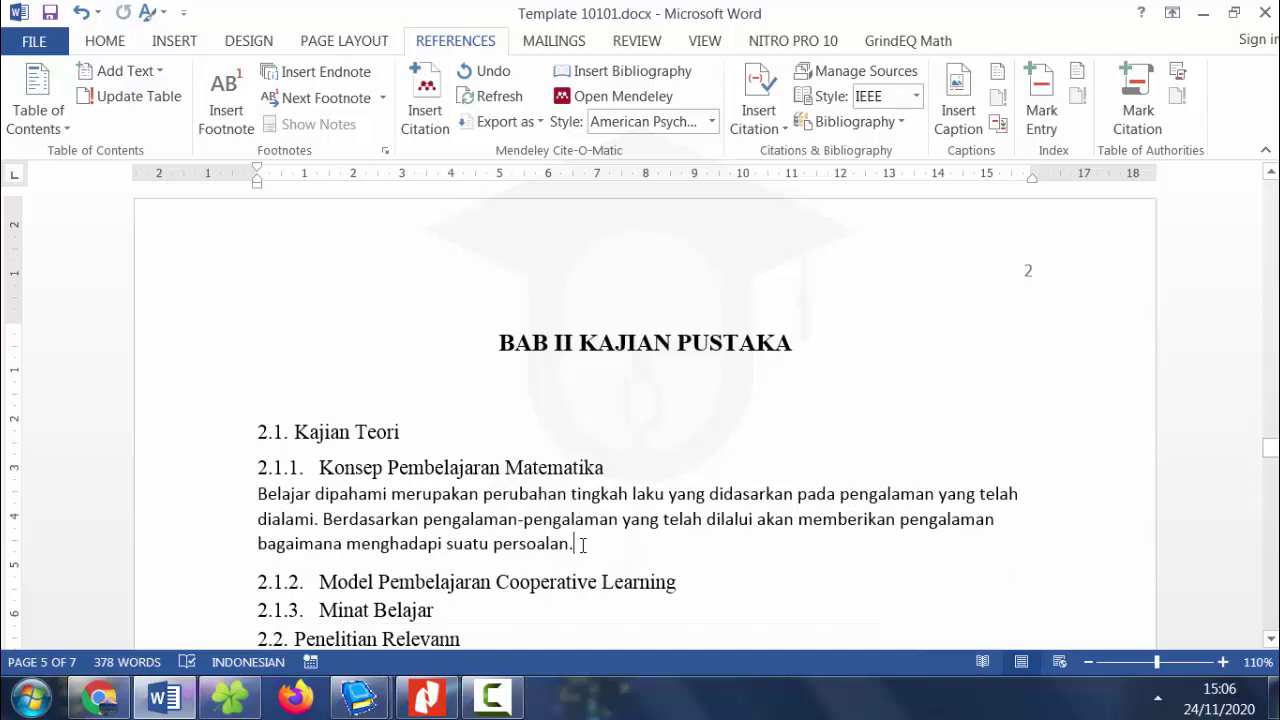
key("Return")
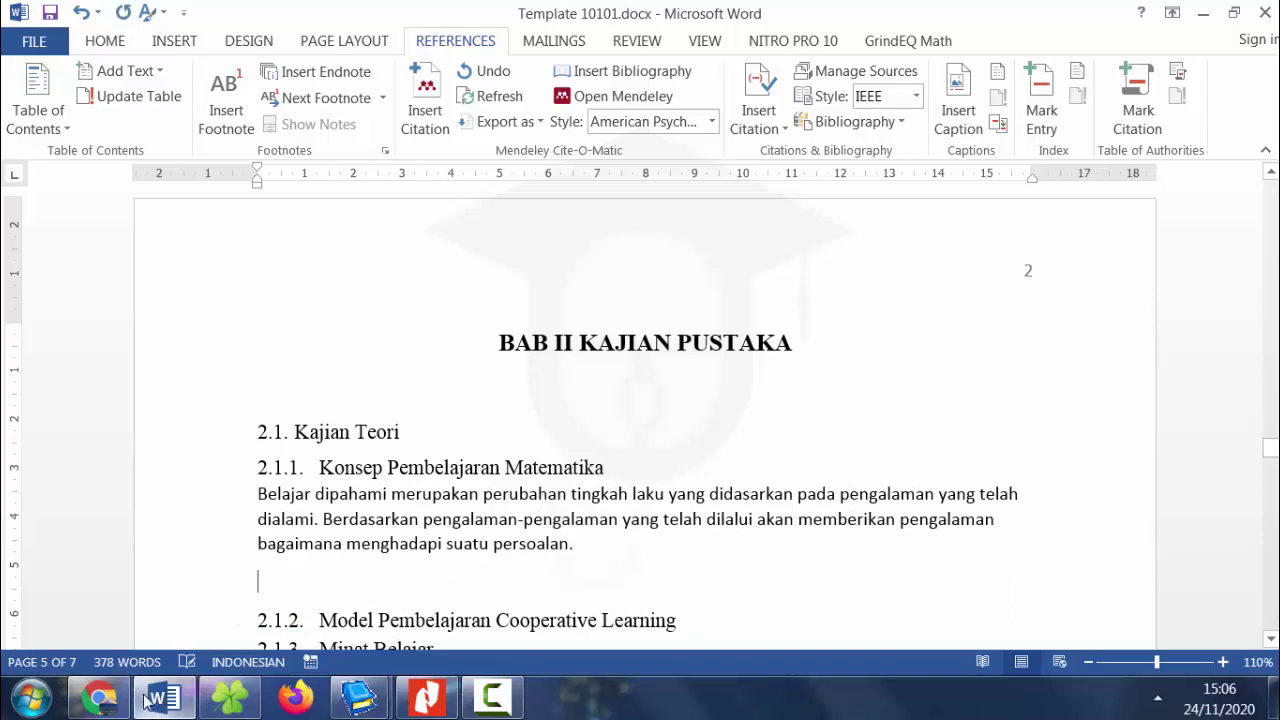
Upload the second image, foto belajar 2.png, to OnlineOCR.net.
left_click(100, 698)
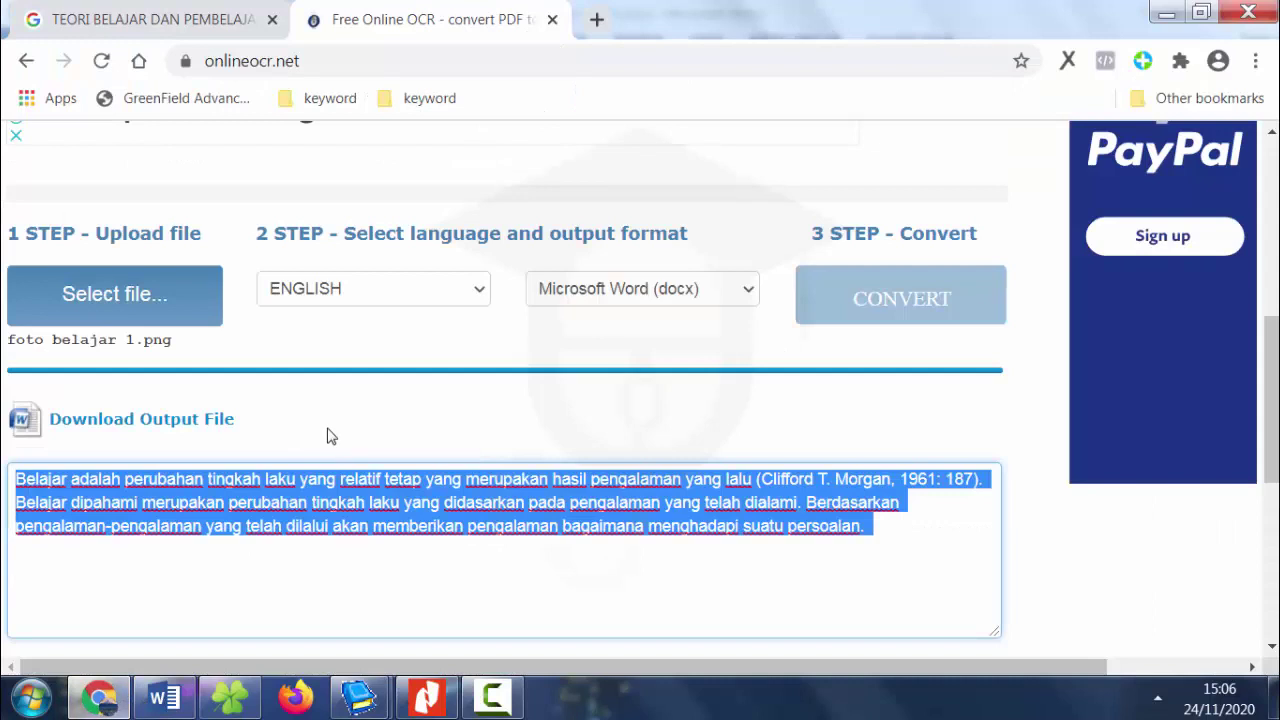
left_click(331, 436)
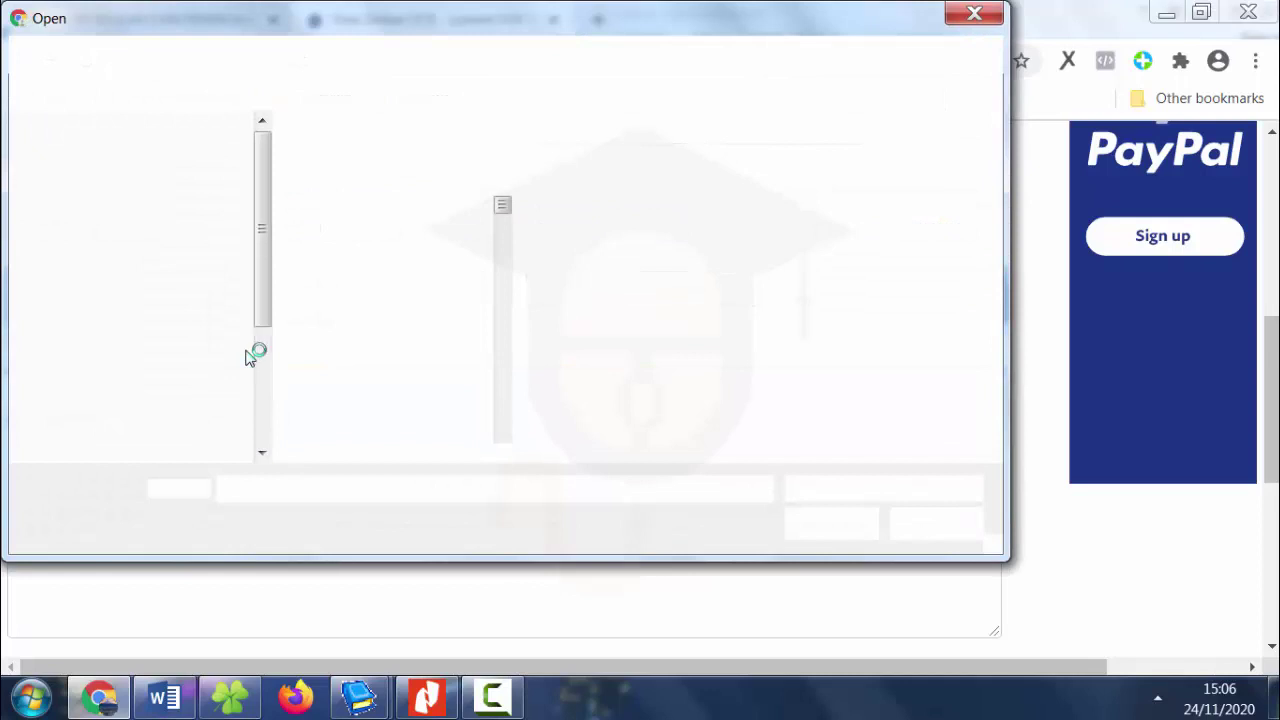
type("foto")
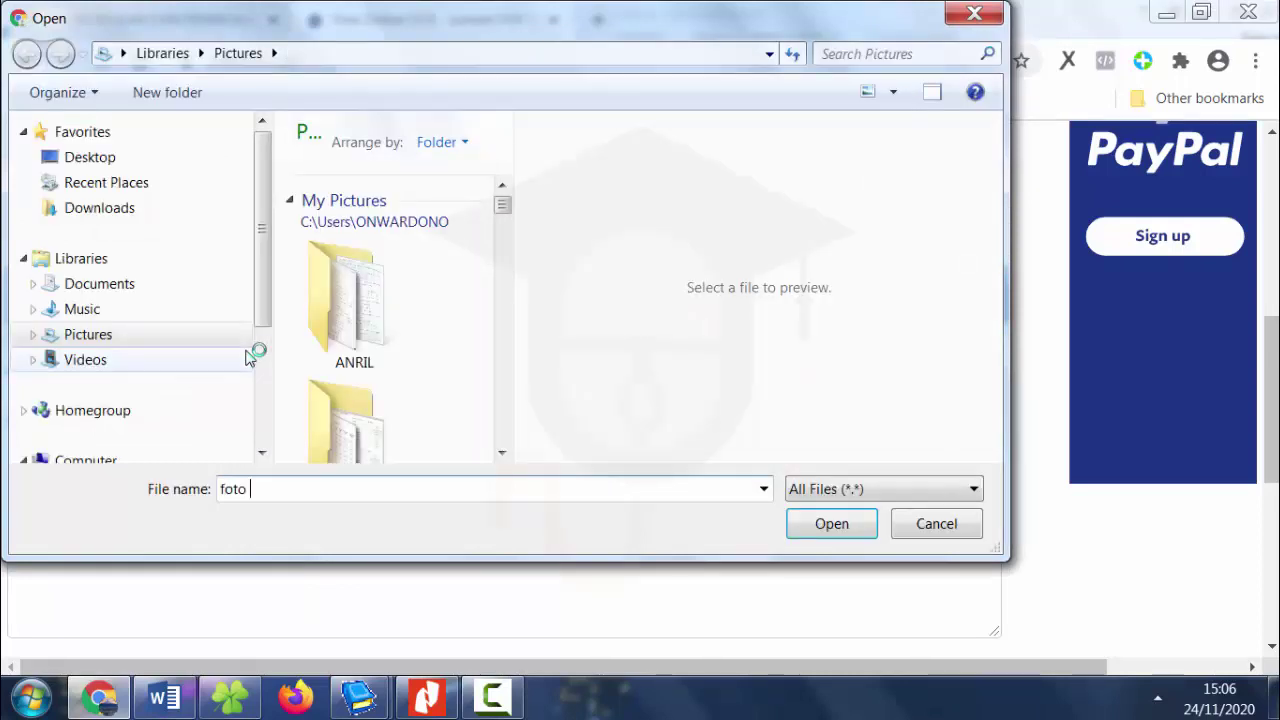
type(" bel")
key("Down")
key("Return")
key("Return")
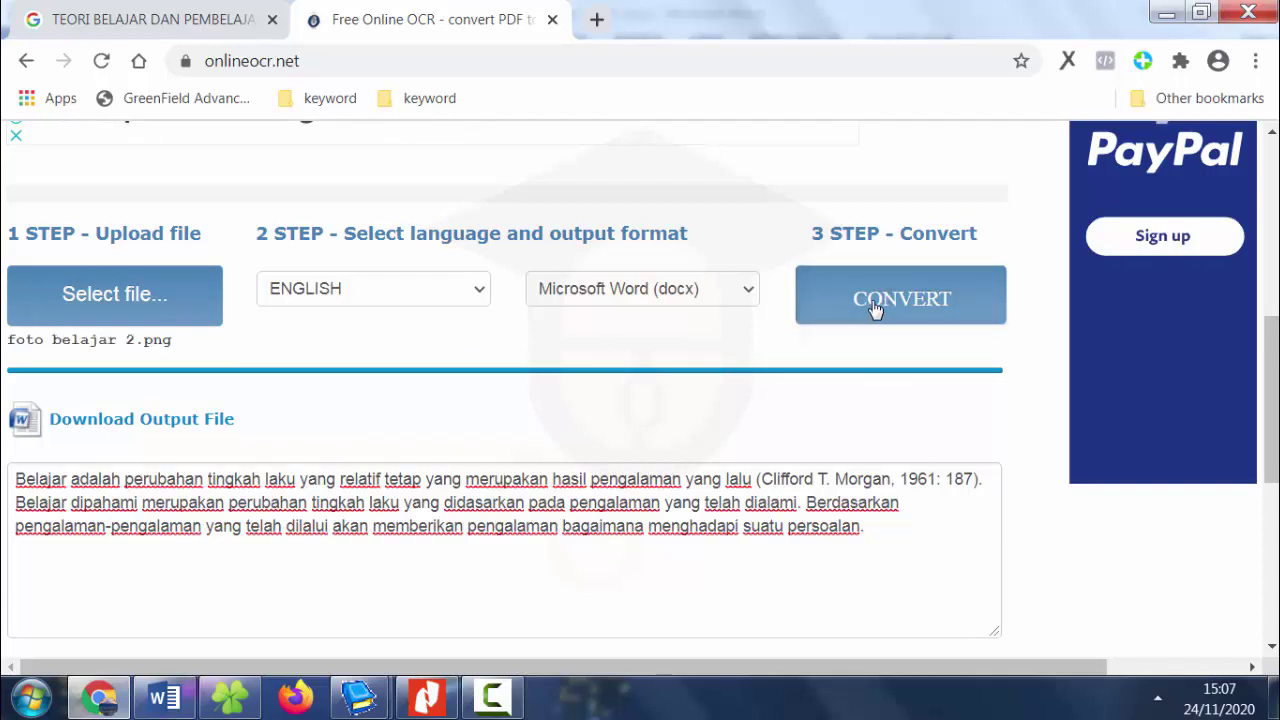
Convert foto belajar 2.png, select all the recognised Hamalik text, and return to Word.
left_click(874, 309)
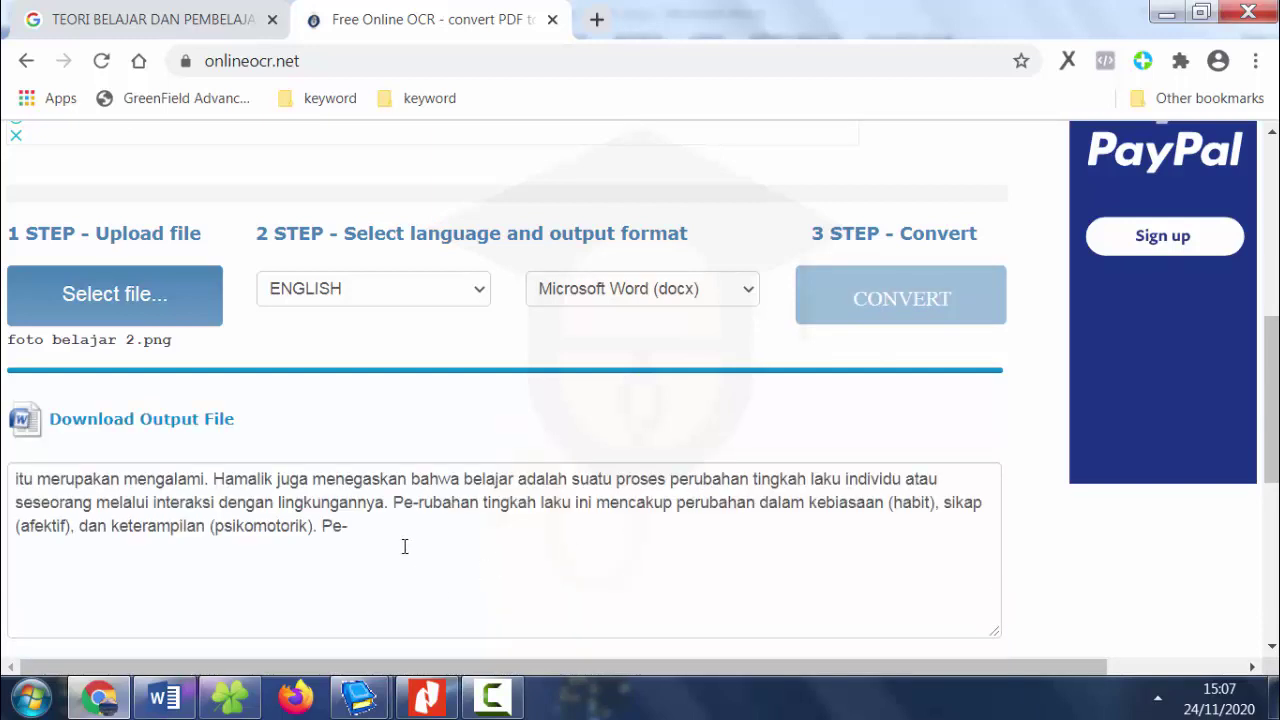
left_click(313, 527)
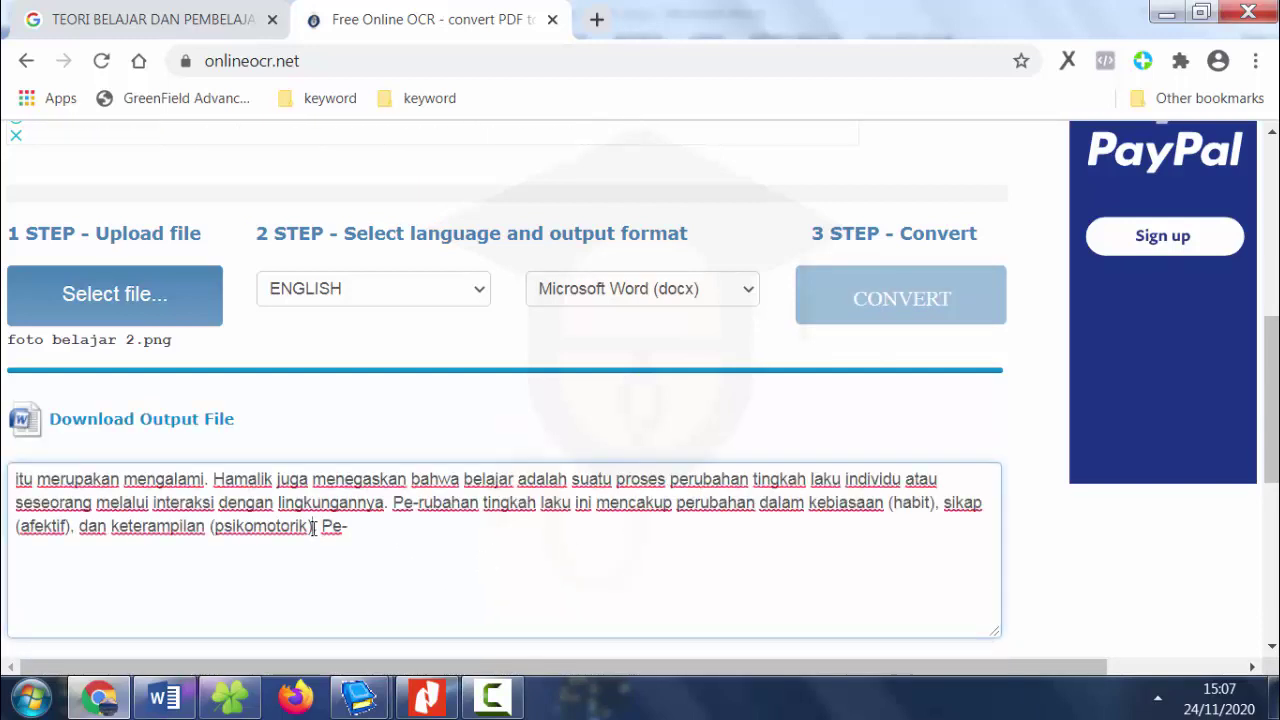
key("ctrl+a")
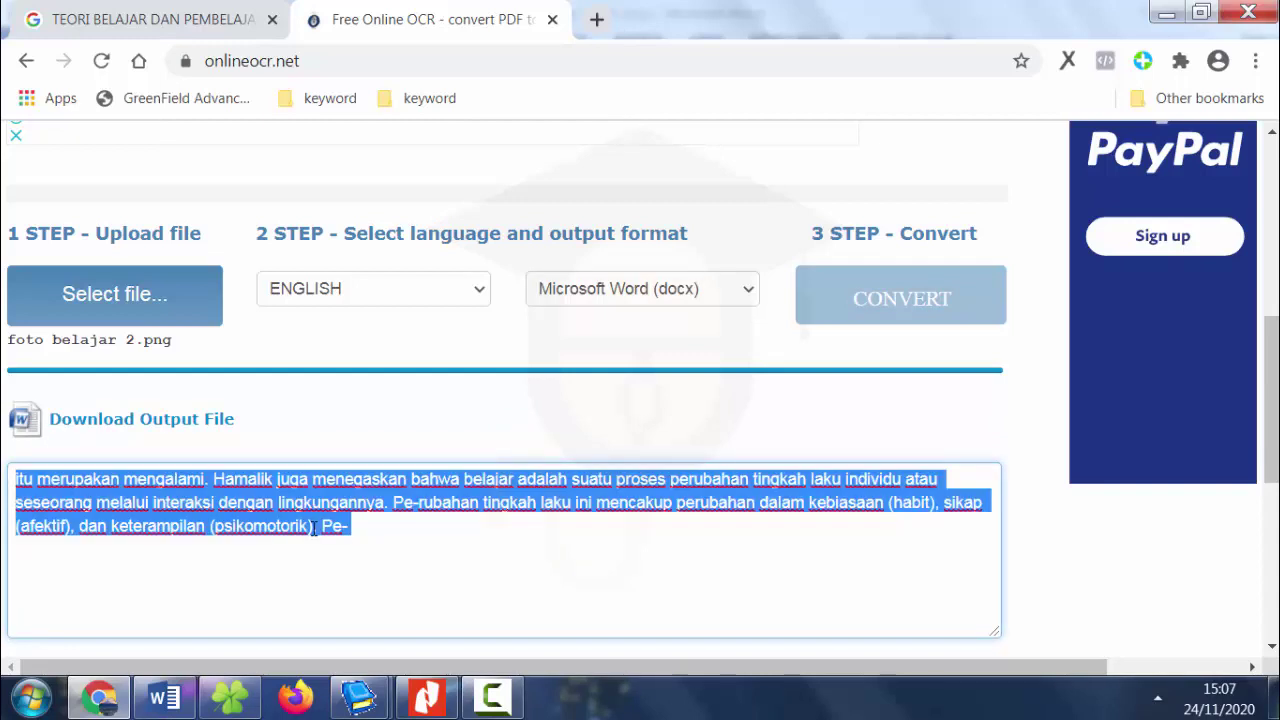
left_click(164, 698)
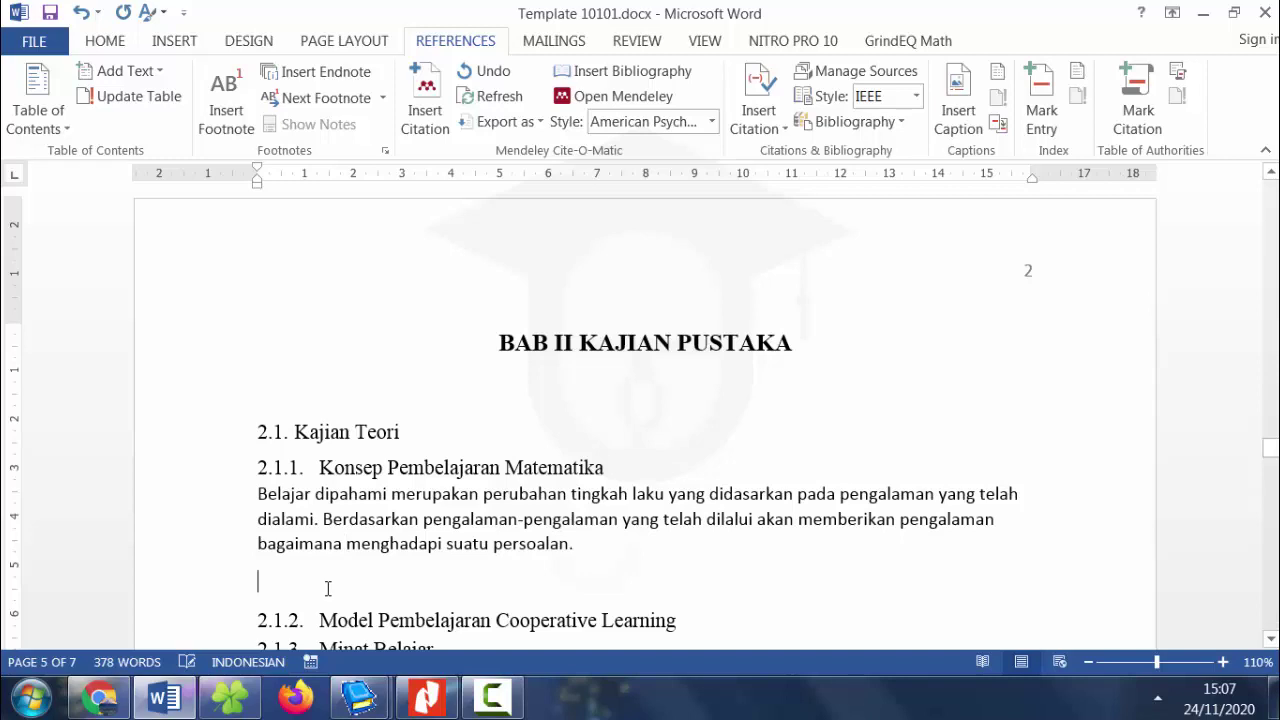
Paste the Hamalik OCR passage on the empty line and delete the fragment 'itu merupakan mengalami.'.
right_click(328, 588)
left_click(375, 342)
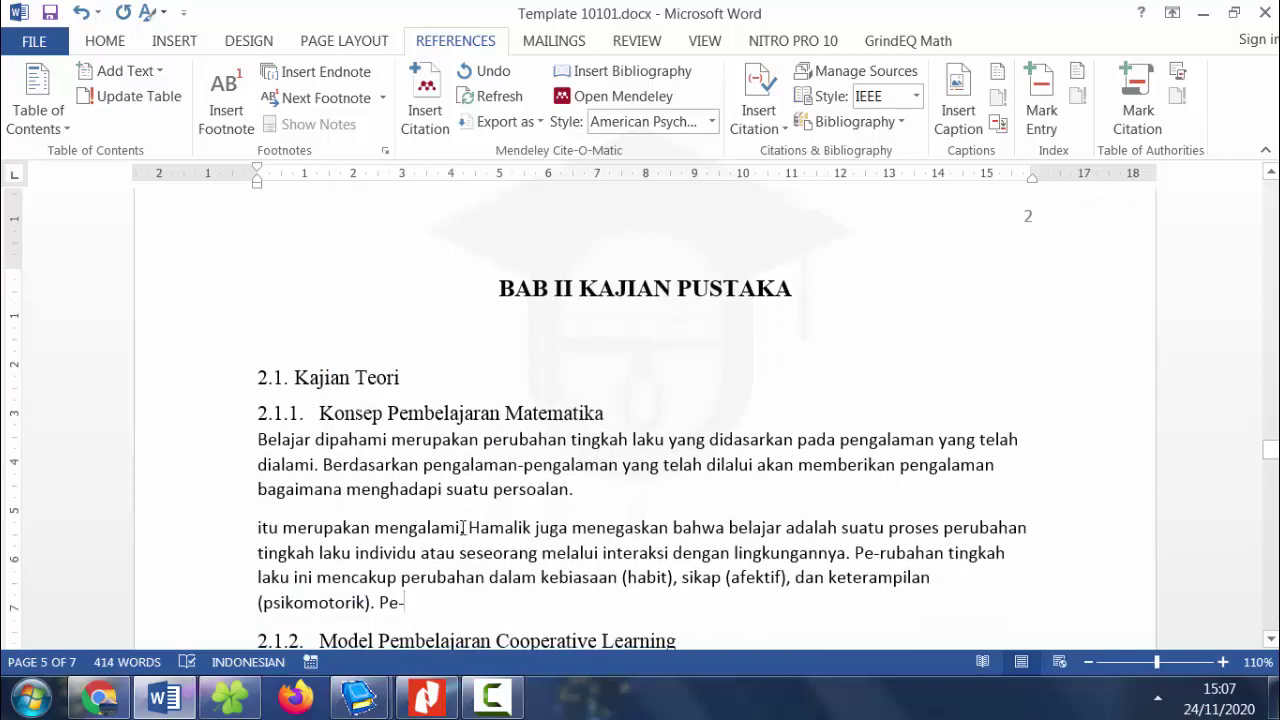
left_click_drag(465, 527, 260, 527)
key("Delete")
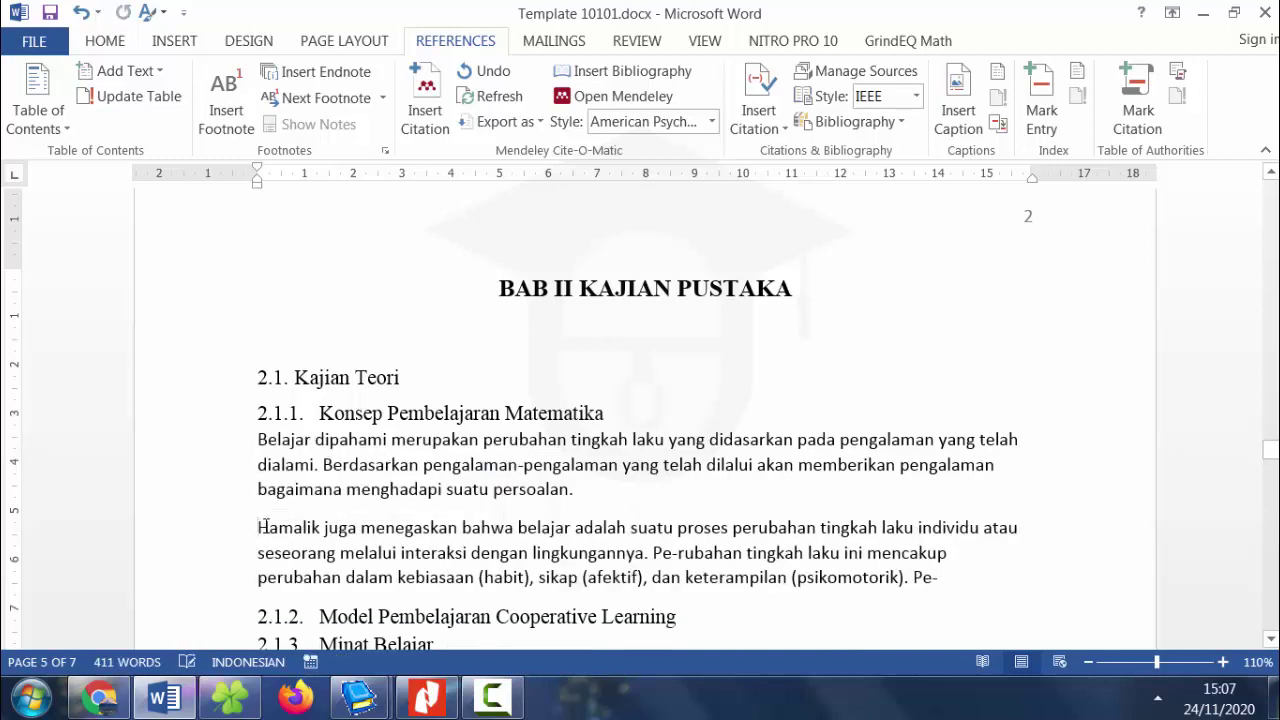
Fix 'Pe-rubahan' to 'Perubahan' and remove the trailing 'Pe-' fragment.
left_click(679, 553)
key("BackSpace")
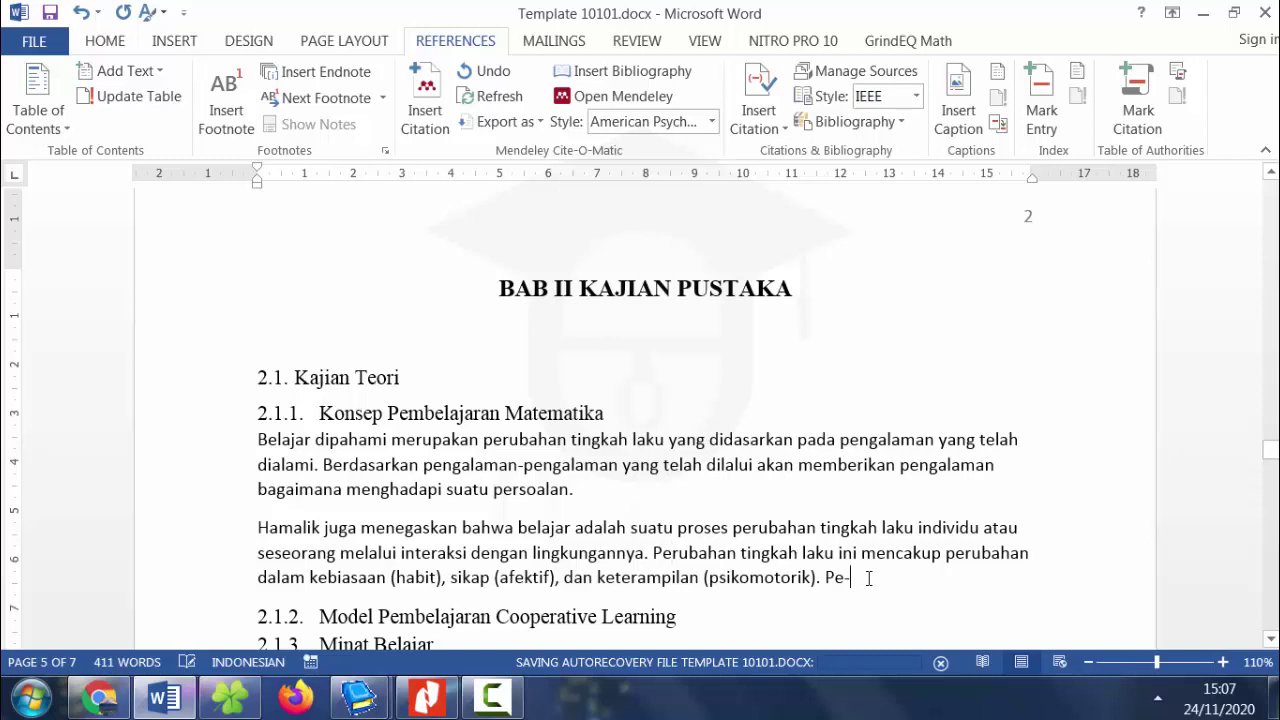
key("BackSpace")
key("BackSpace")
key("BackSpace")
left_click_drag(571, 528, 271, 535)
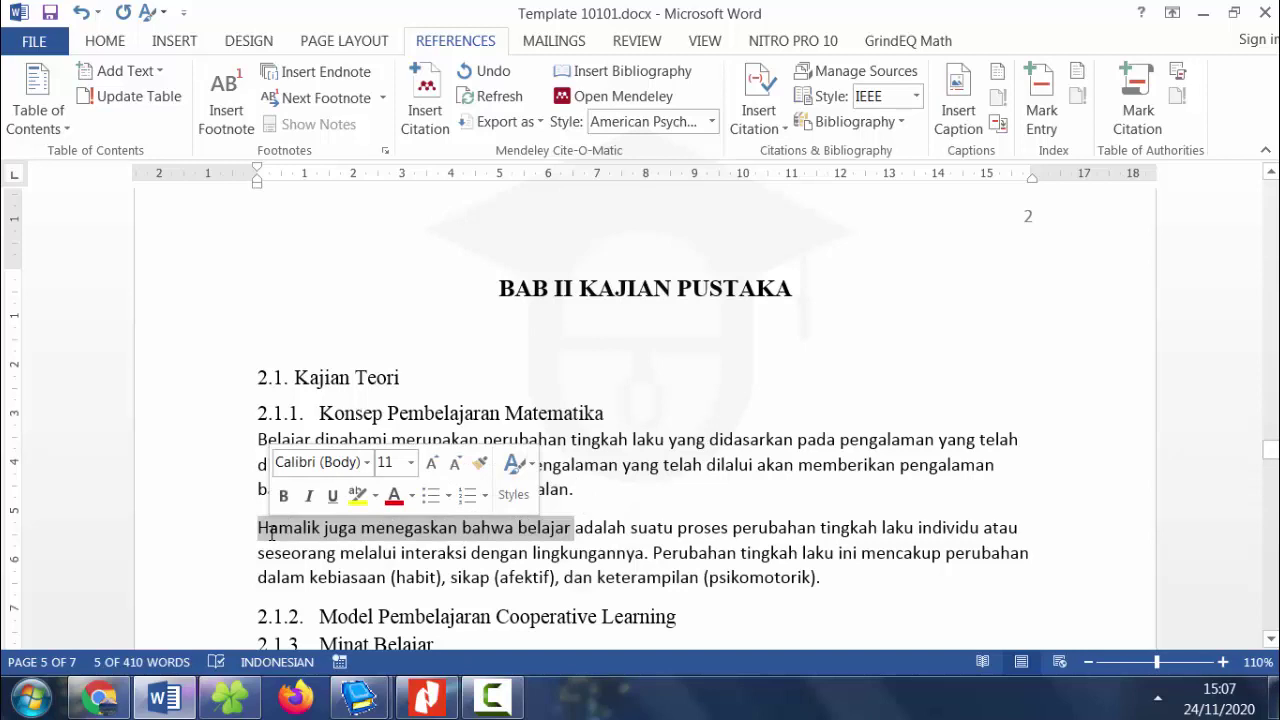
Start the Hamalik paragraph with 'definisi belajar menurut Hamalik yang berhasil dikutip oleh X', drop the duplicate 'Hamalik juga', and add '. (X)'.
left_click(261, 538)
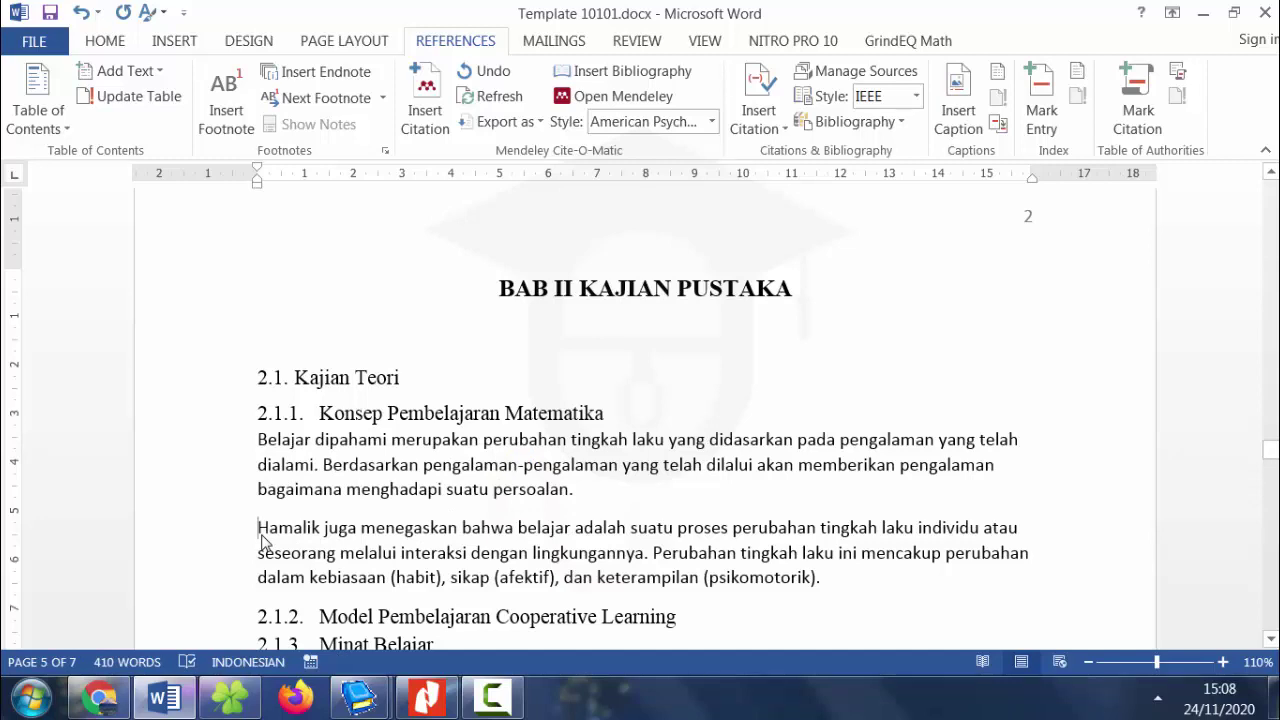
type("de")
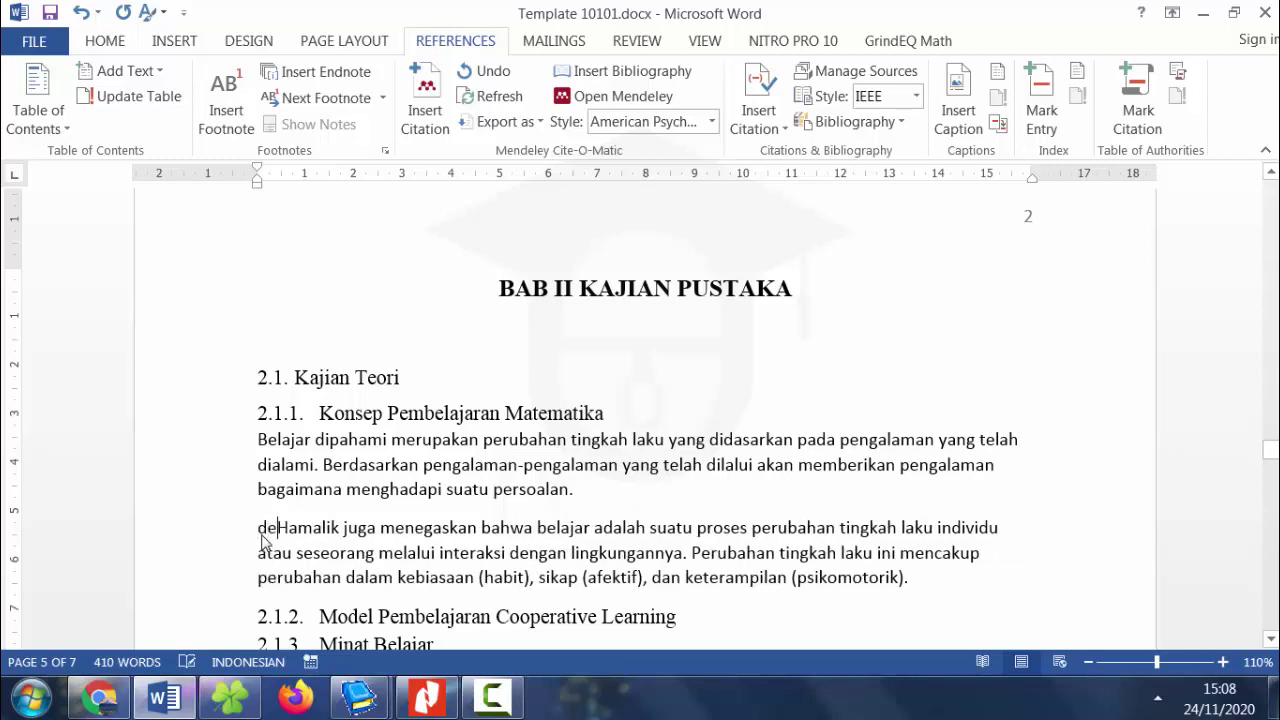
type("finisi b")
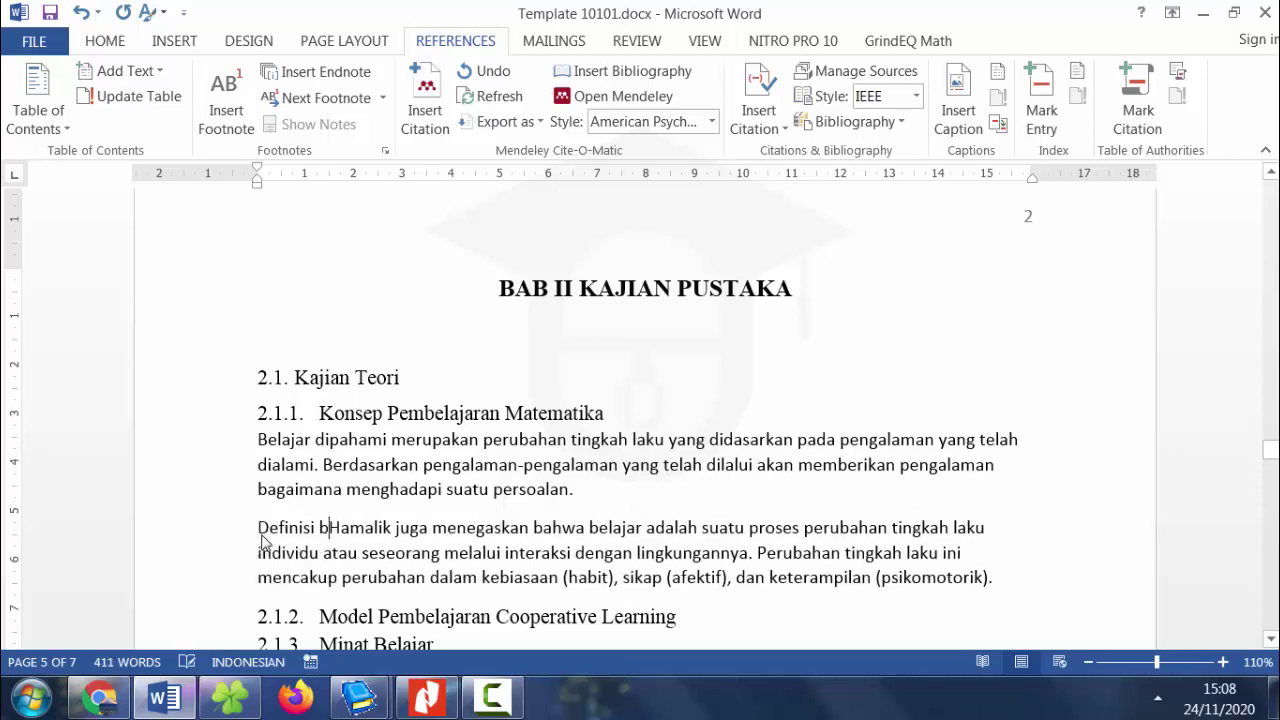
type("elajar men")
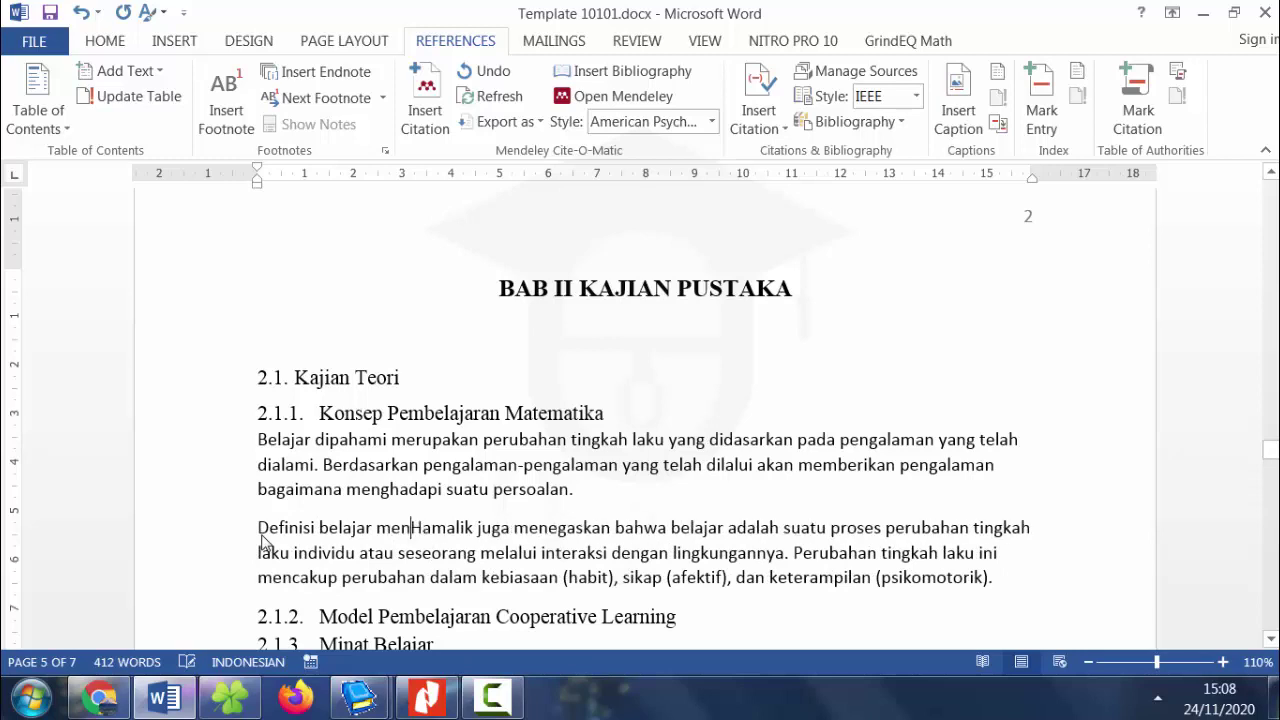
type("urut H")
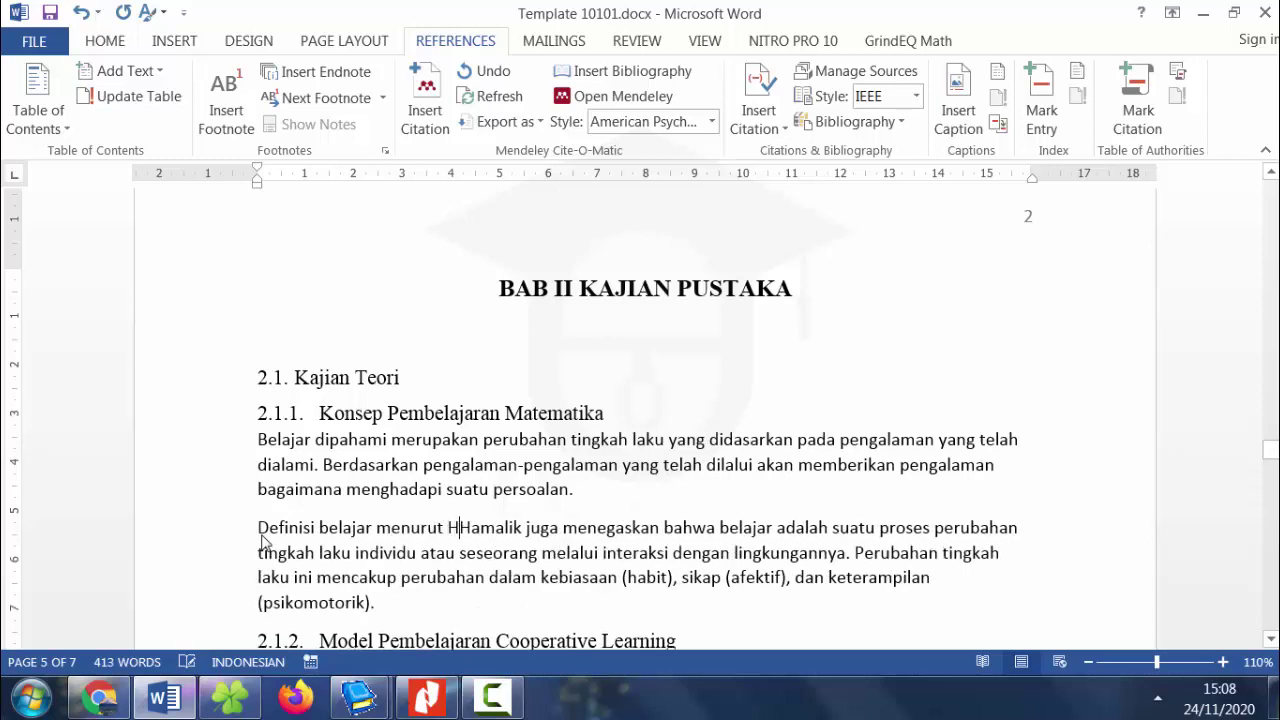
type("amalik yan")
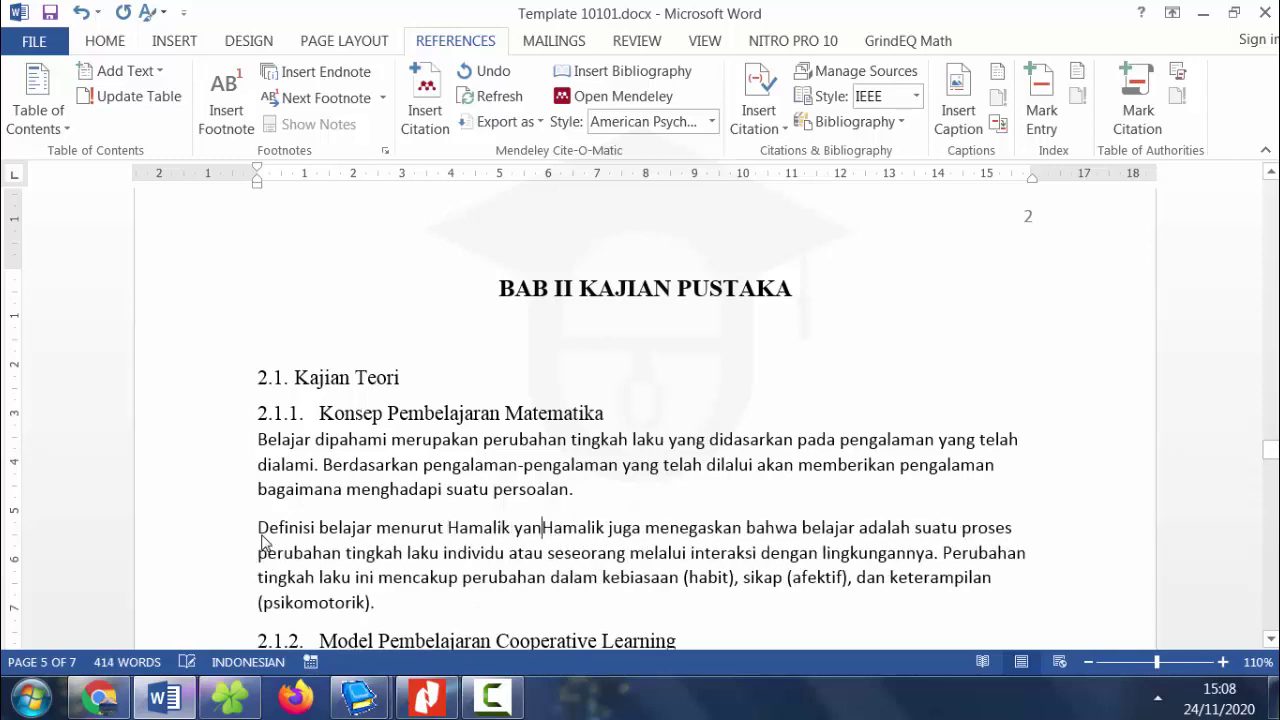
type("g berhasil d")
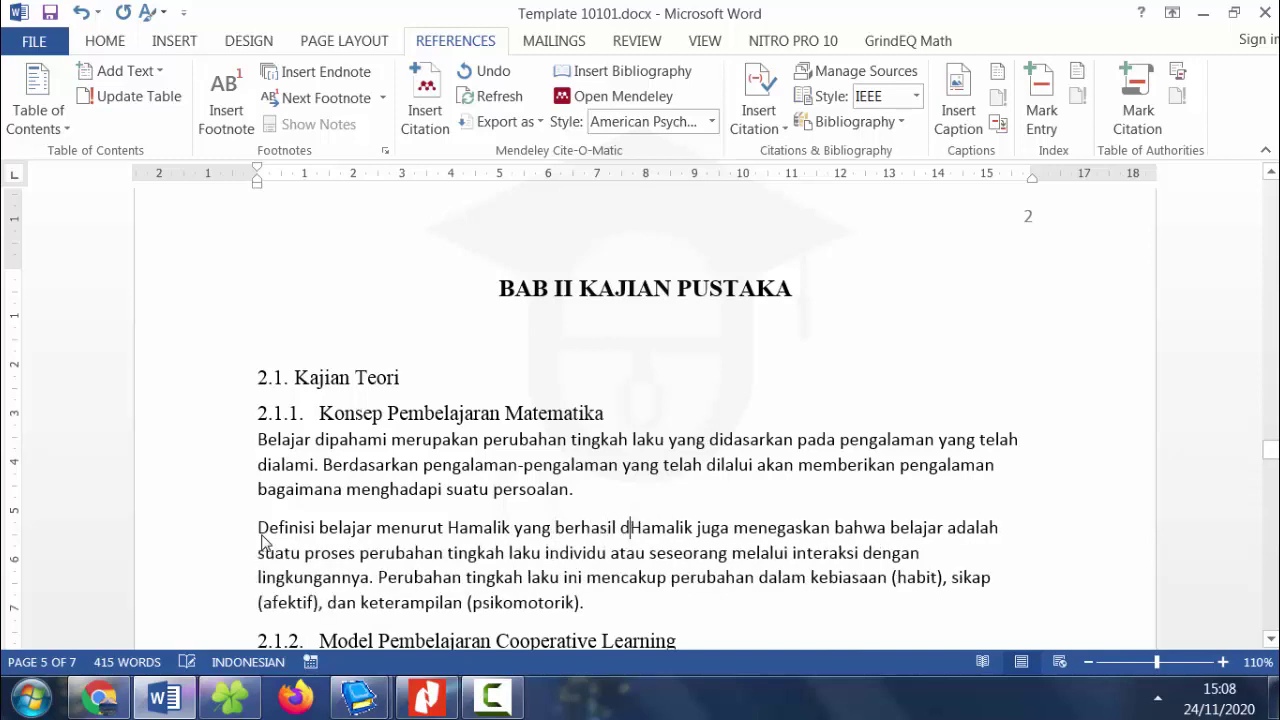
type("ikutip ole")
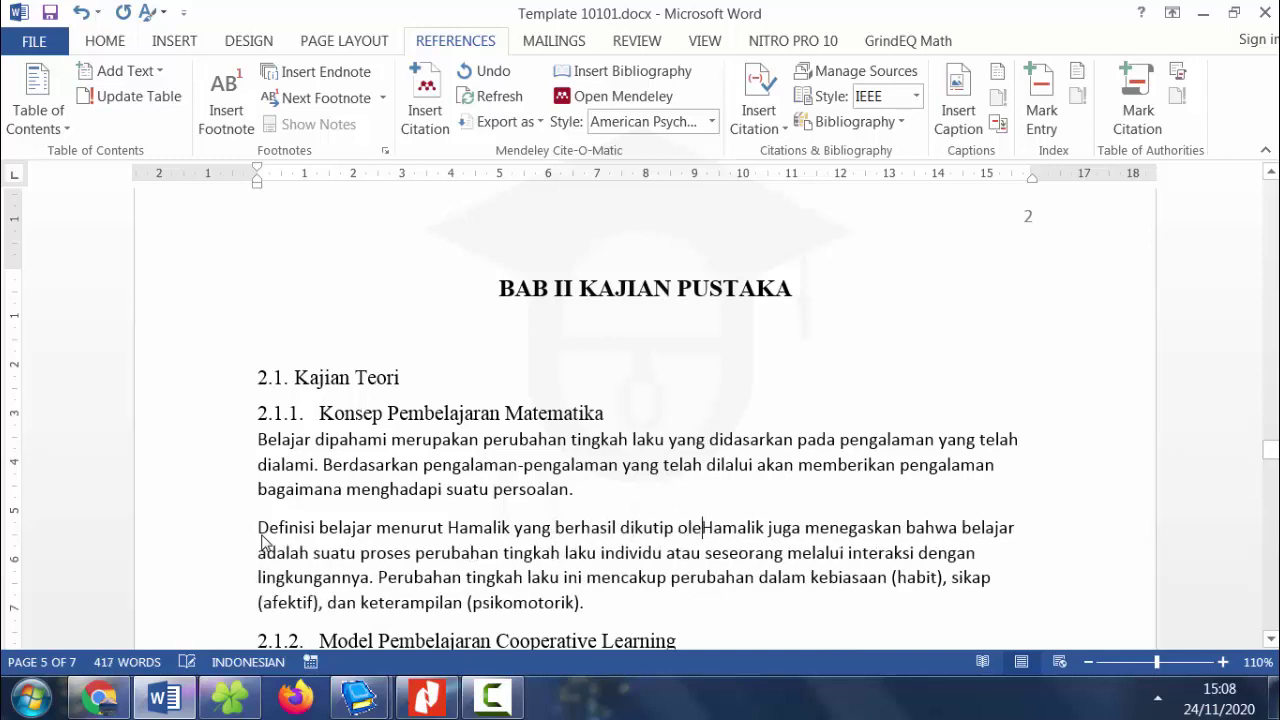
type("h ")
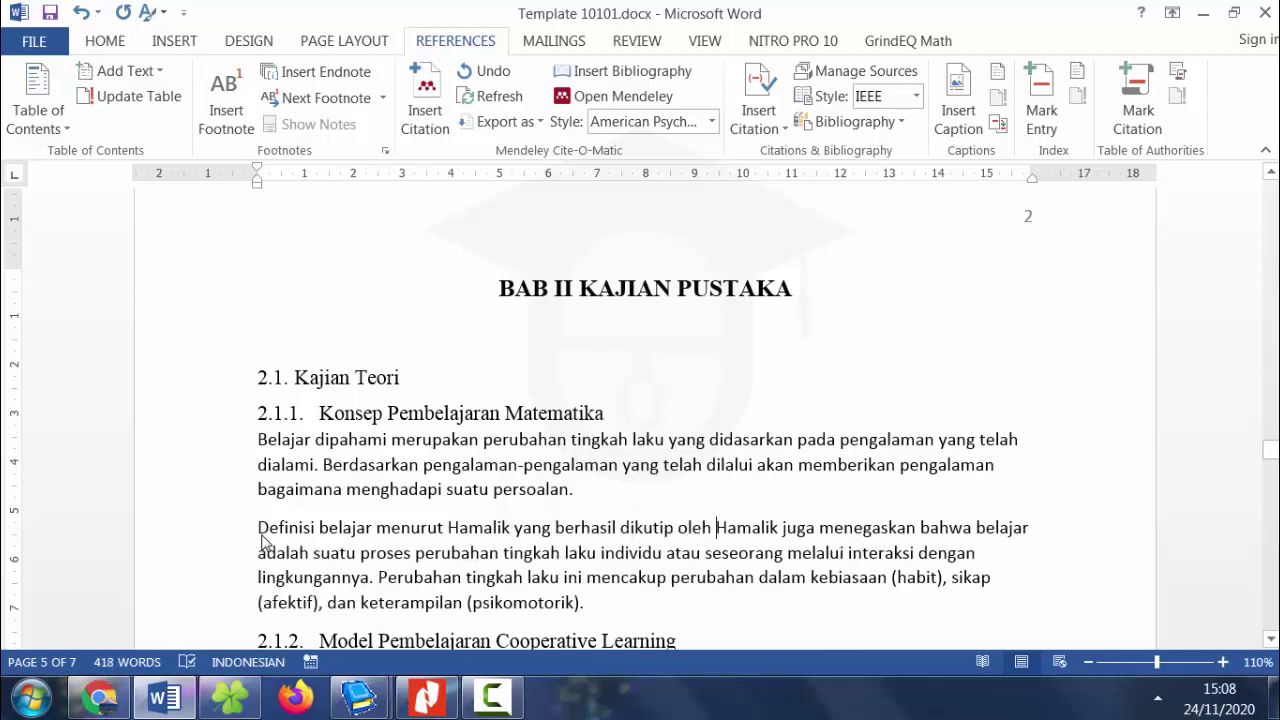
type("X")
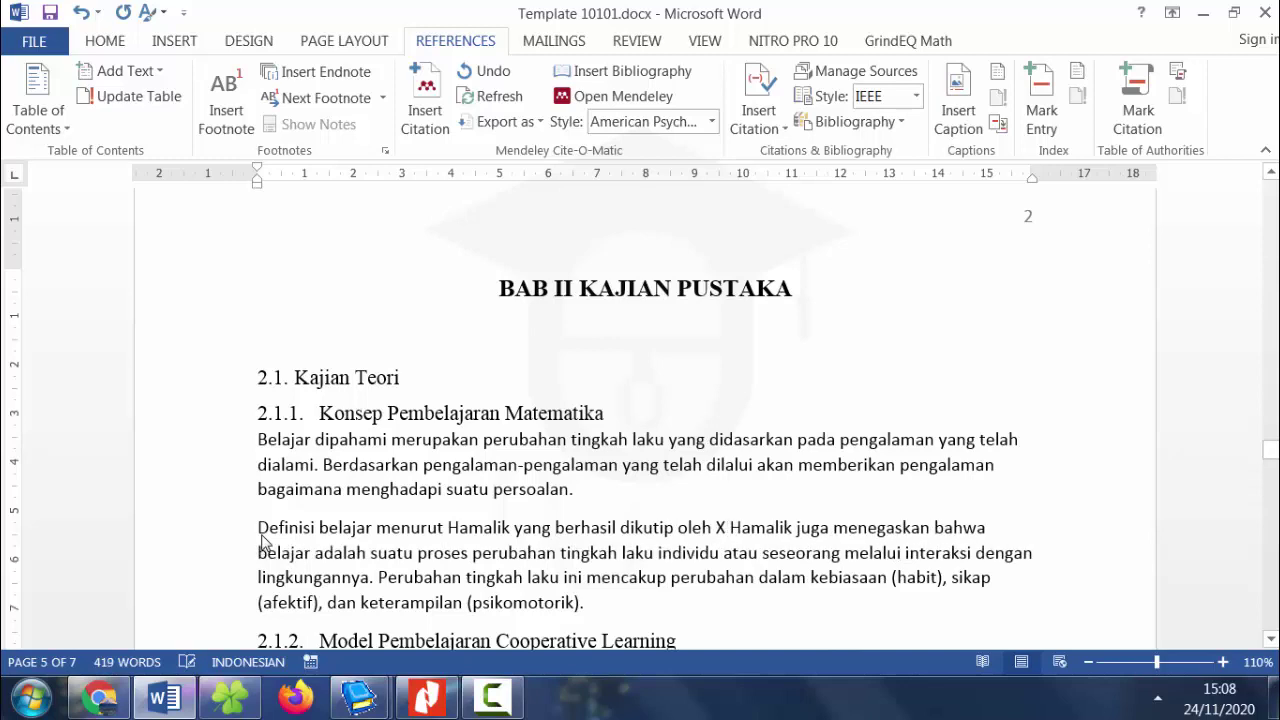
key("shift+Right")
key("shift+Right")
key("shift+Right")
key("shift+Right")
key("shift+Right")
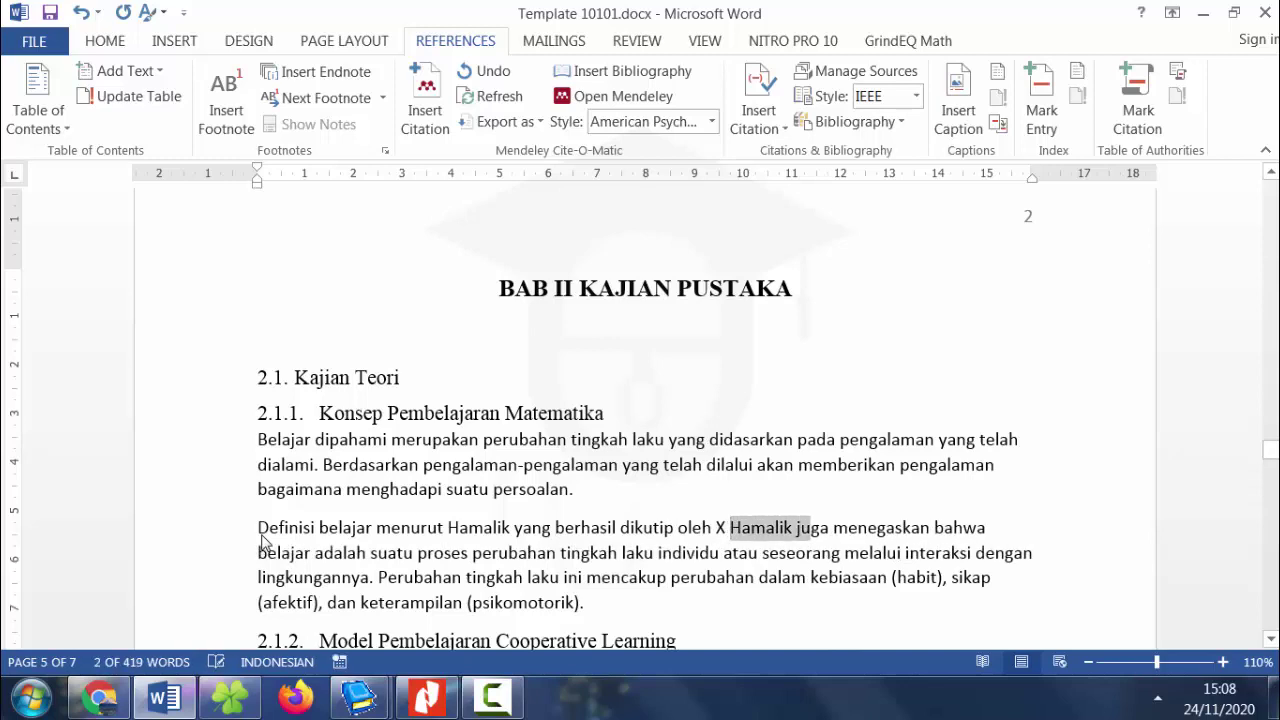
key("shift+Right")
key("shift+Right")
key("shift+Right")
key("Delete")
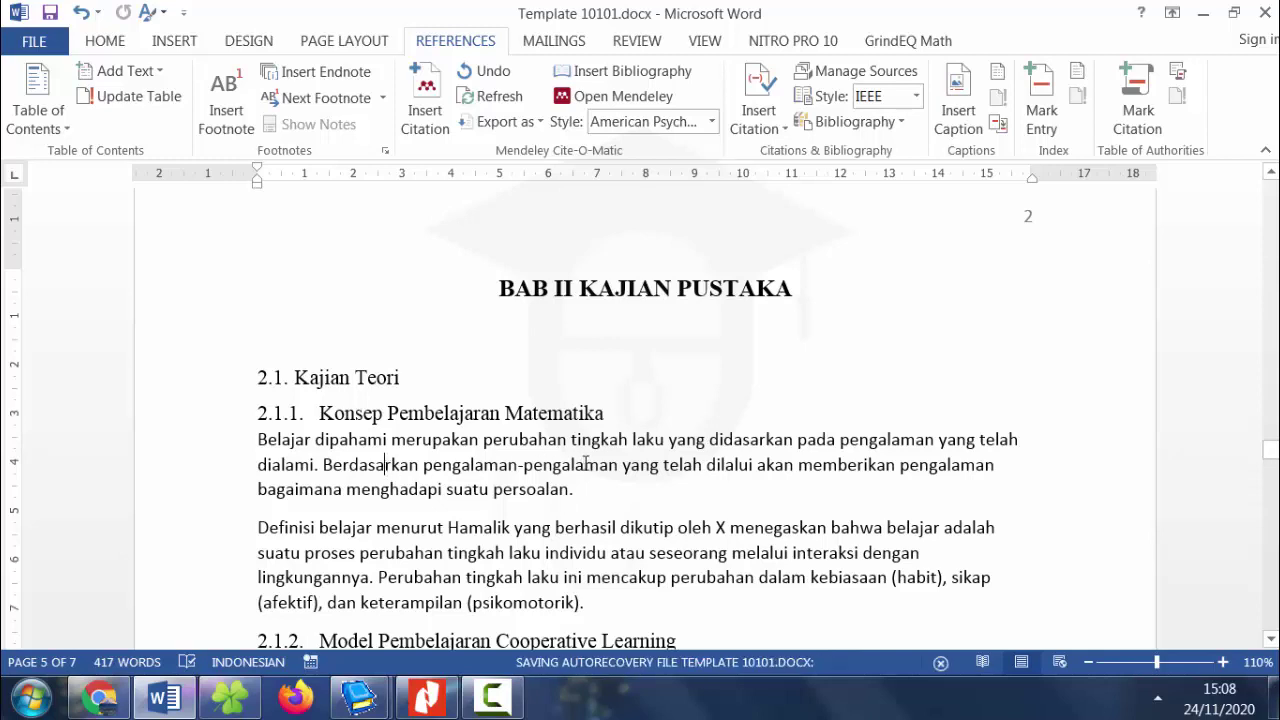
type(".")
type(" (X)")
Open the Google Scholar home page in a new Chrome tab via a 'google scholar' search.
left_click(99, 698)
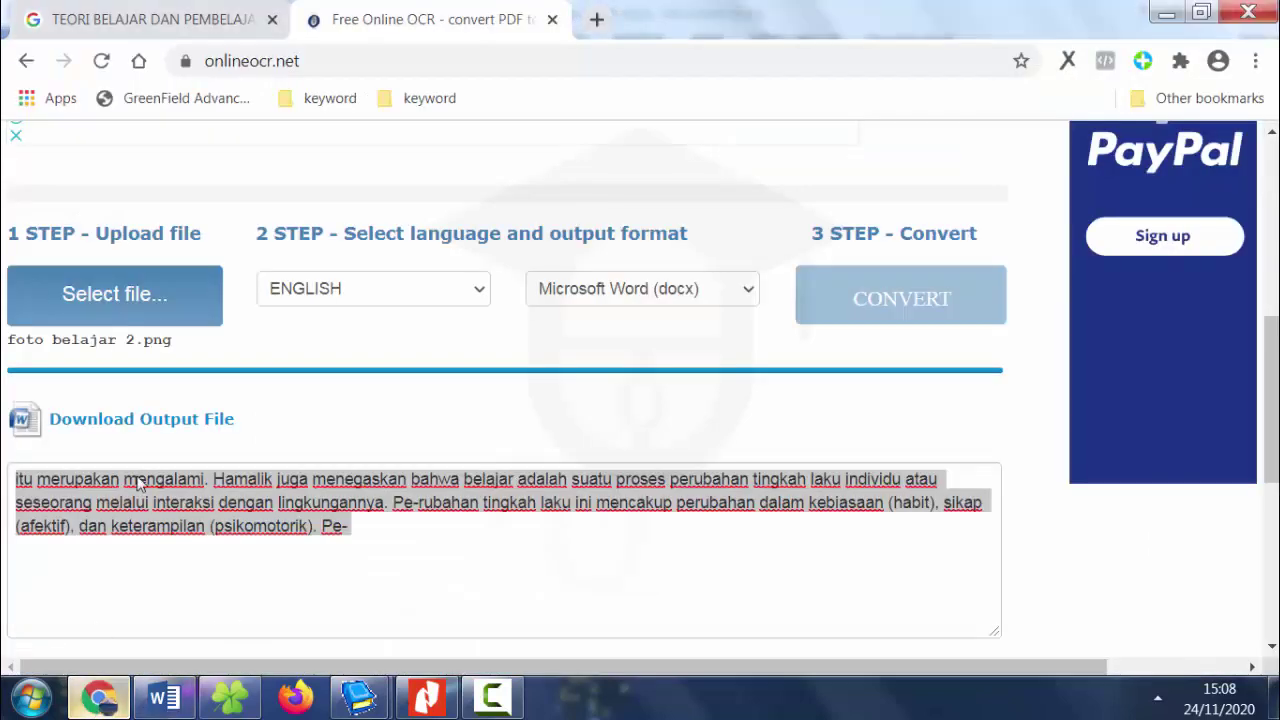
left_click(608, 19)
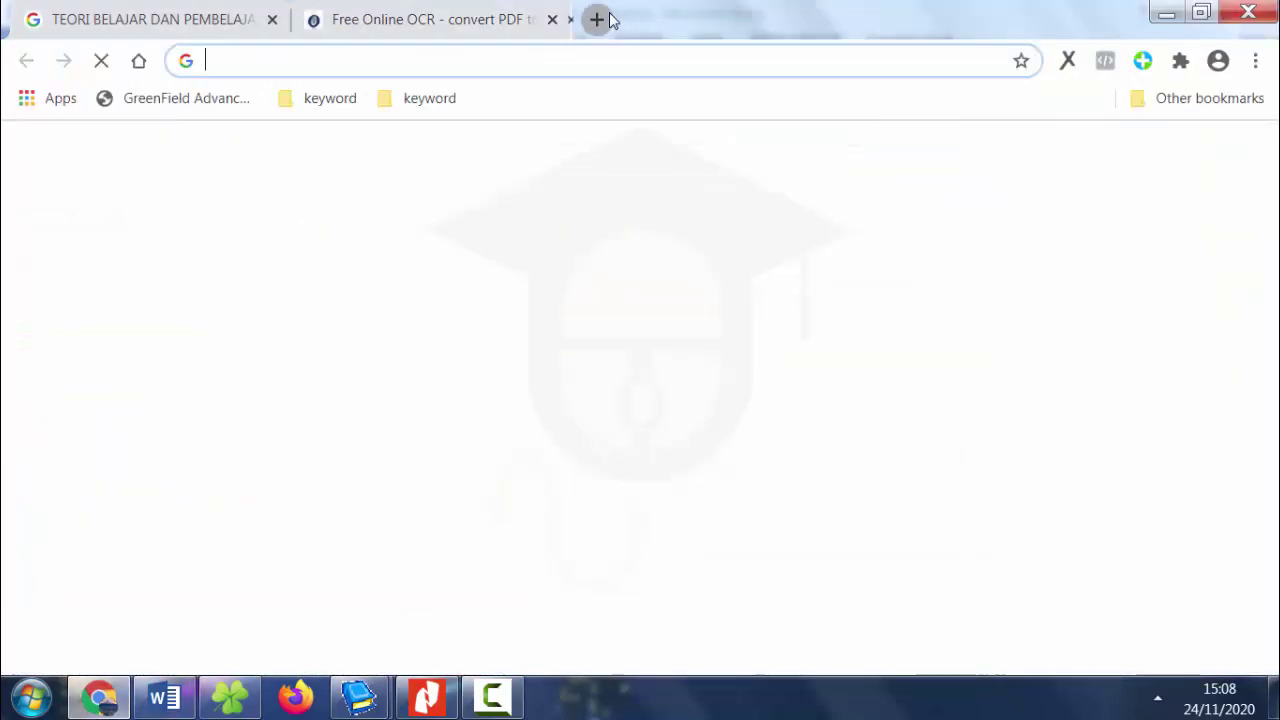
type("googl")
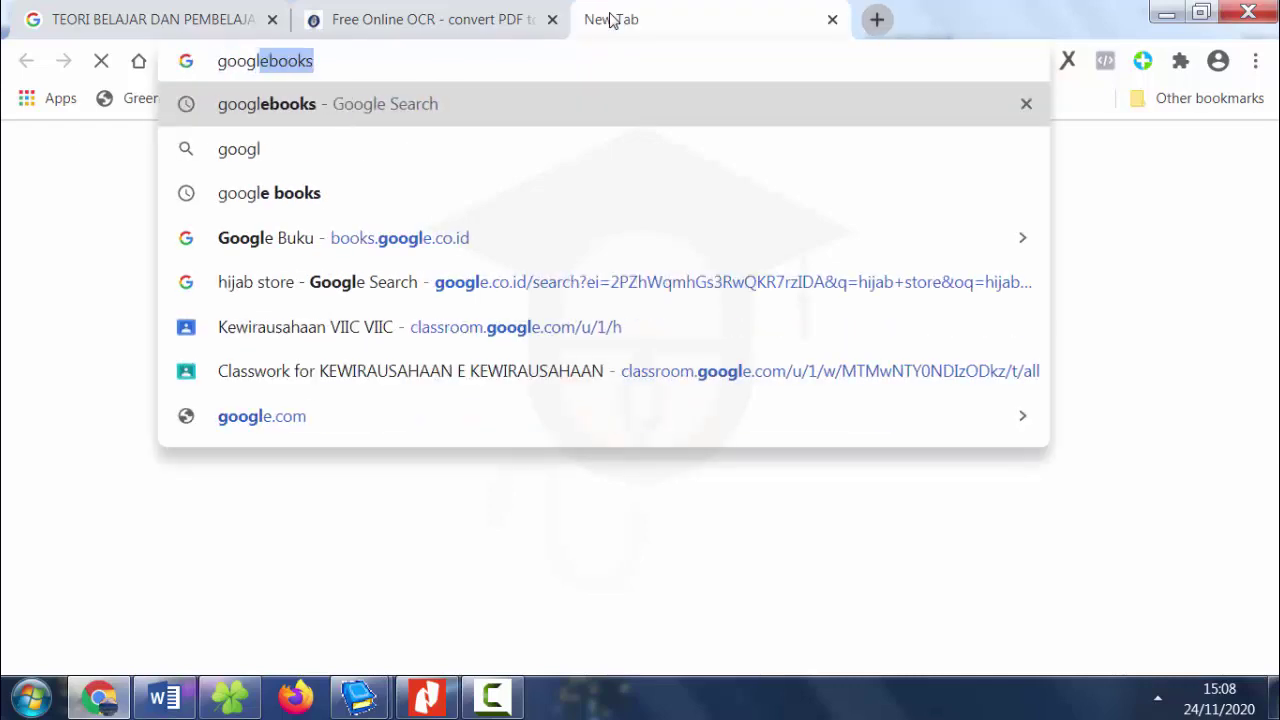
type("e scholar")
key("Return")
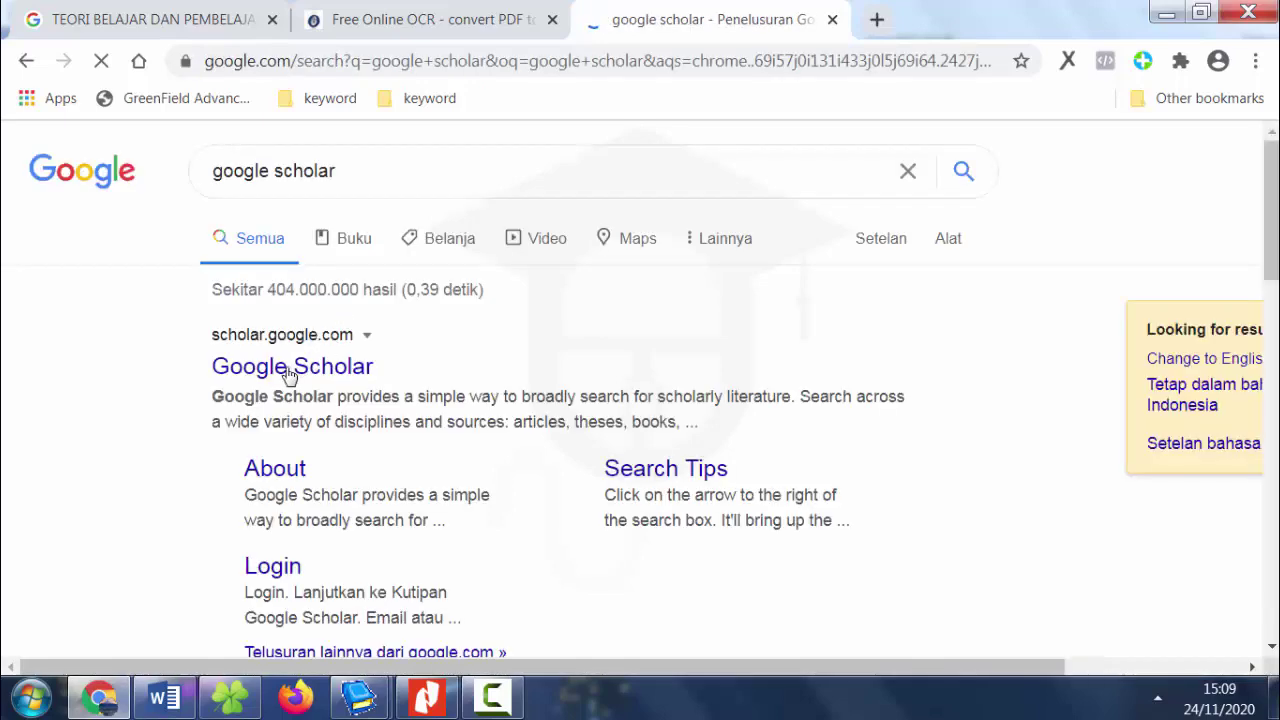
left_click(286, 368)
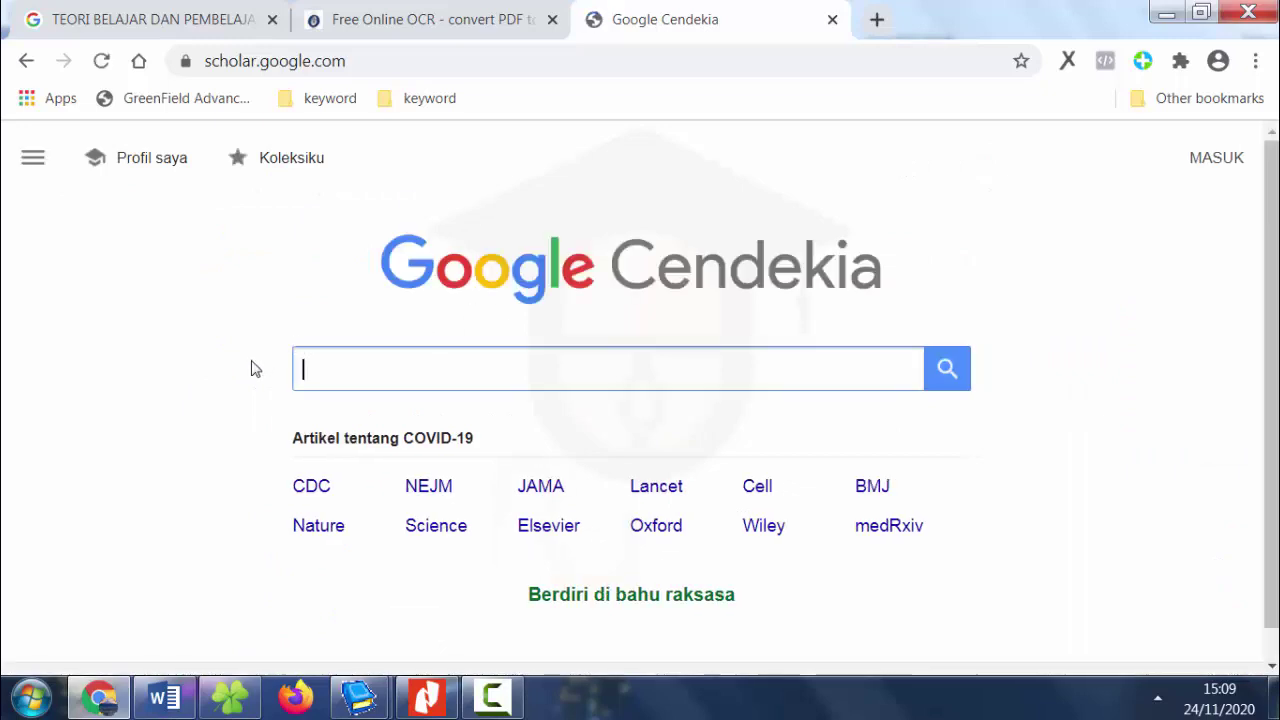
left_click(186, 708)
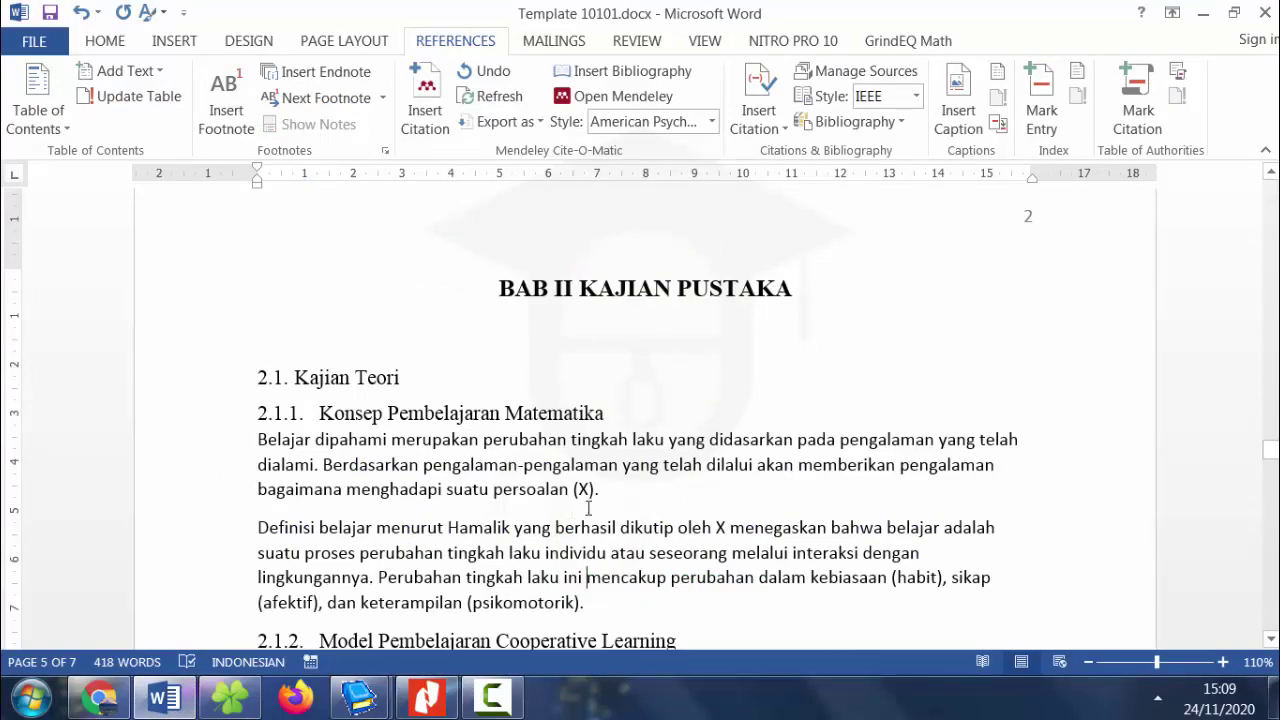
Bring the scanned book PDF in Nitro Pro to the front.
left_click(420, 697)
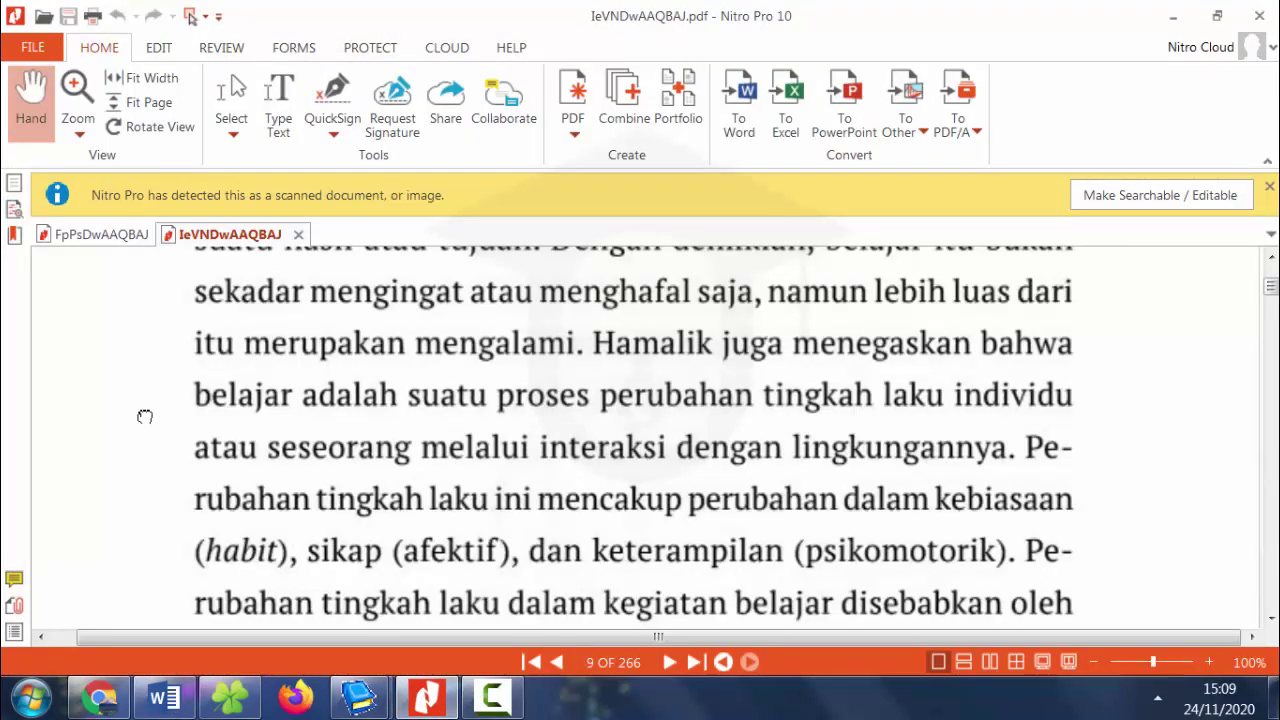
Scroll the book PDF to page 4, the cover of Teori Belajar & Pembelajaran di Sekolah Dasar with its author.
scroll(145, 416, "up", 15)
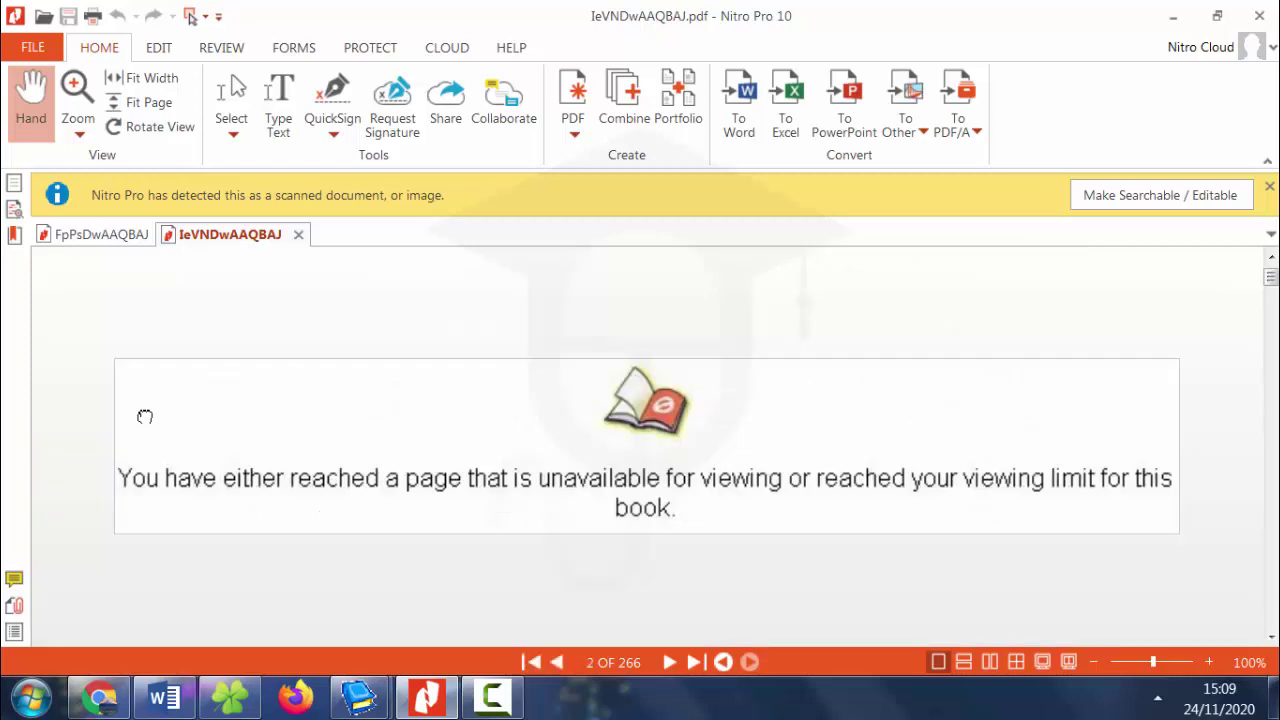
scroll(145, 416, "down", 3)
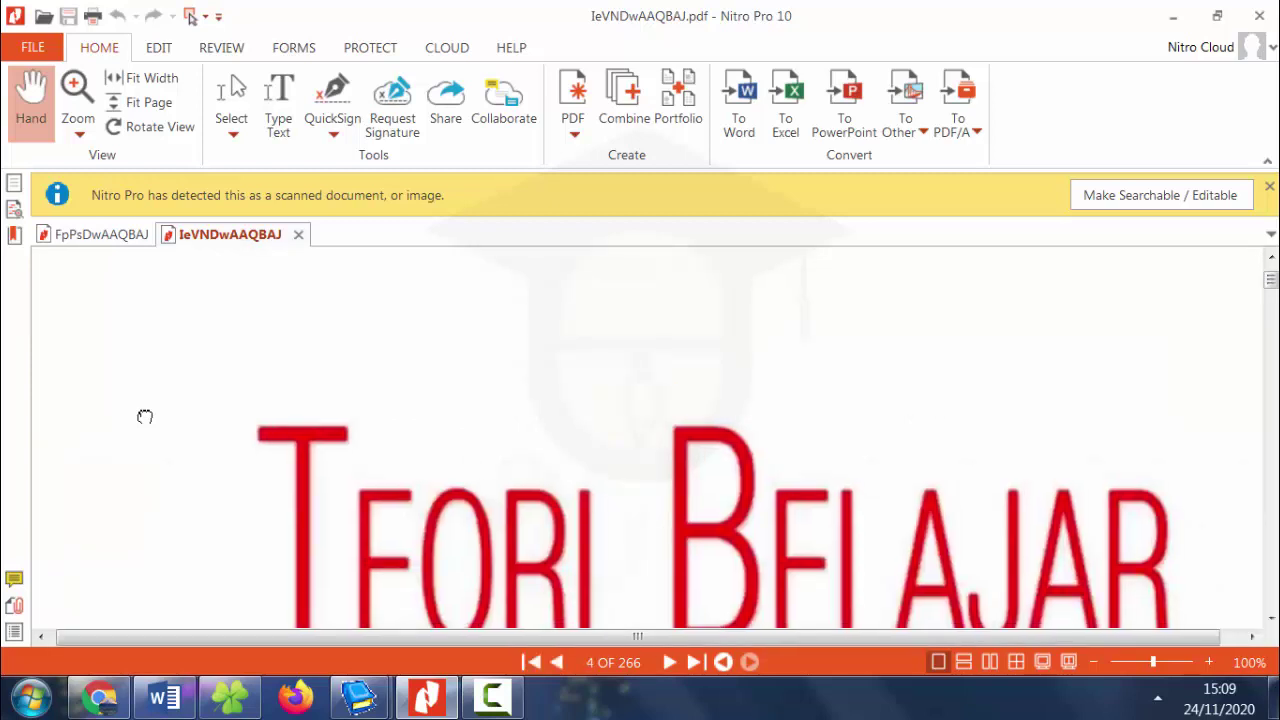
scroll(145, 416, "down", 3)
scroll(145, 416, "down", 1)
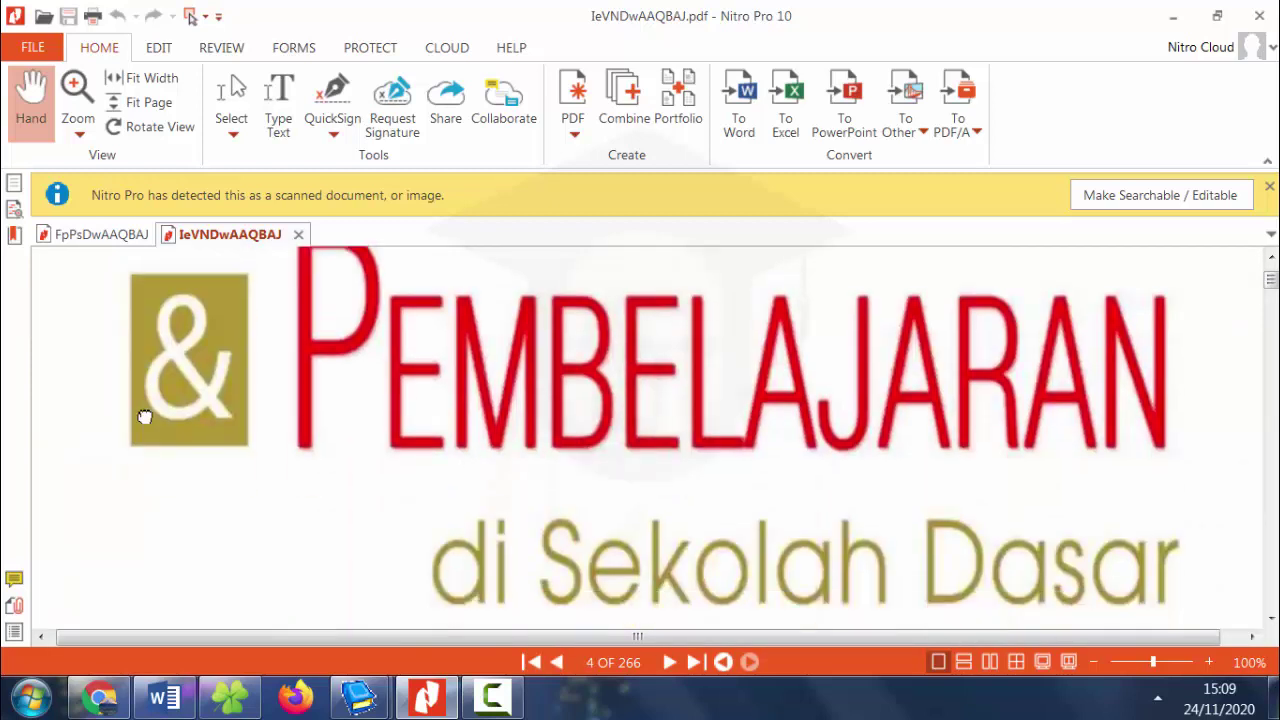
scroll(145, 416, "down", 3)
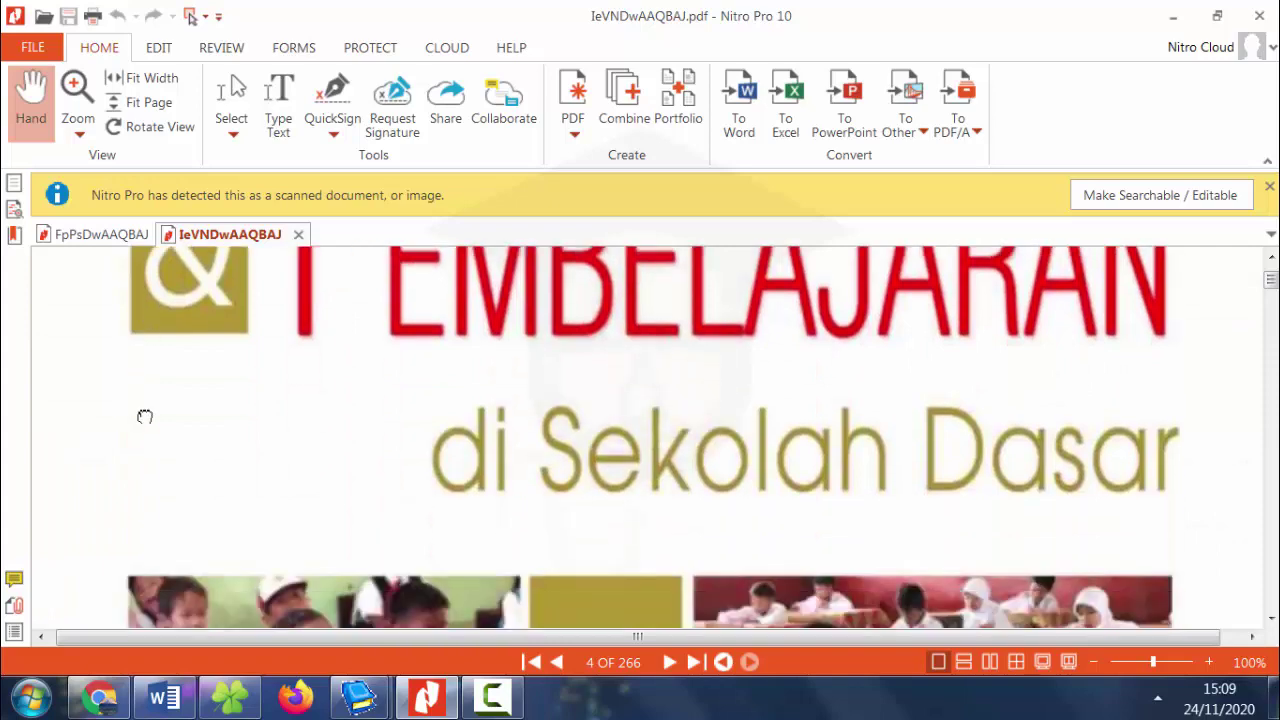
scroll(186, 477, "down", 8)
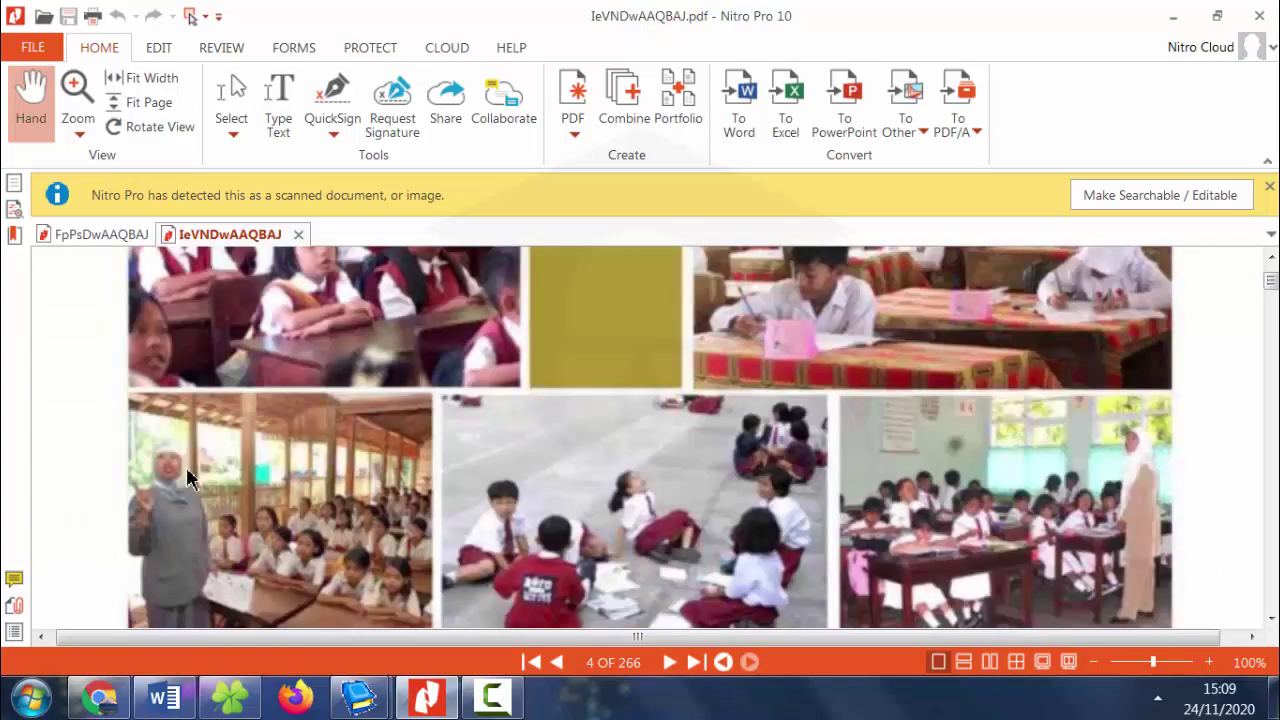
scroll(190, 480, "down", 2)
scroll(190, 480, "down", 3)
scroll(190, 480, "down", 3)
scroll(190, 480, "down", 1)
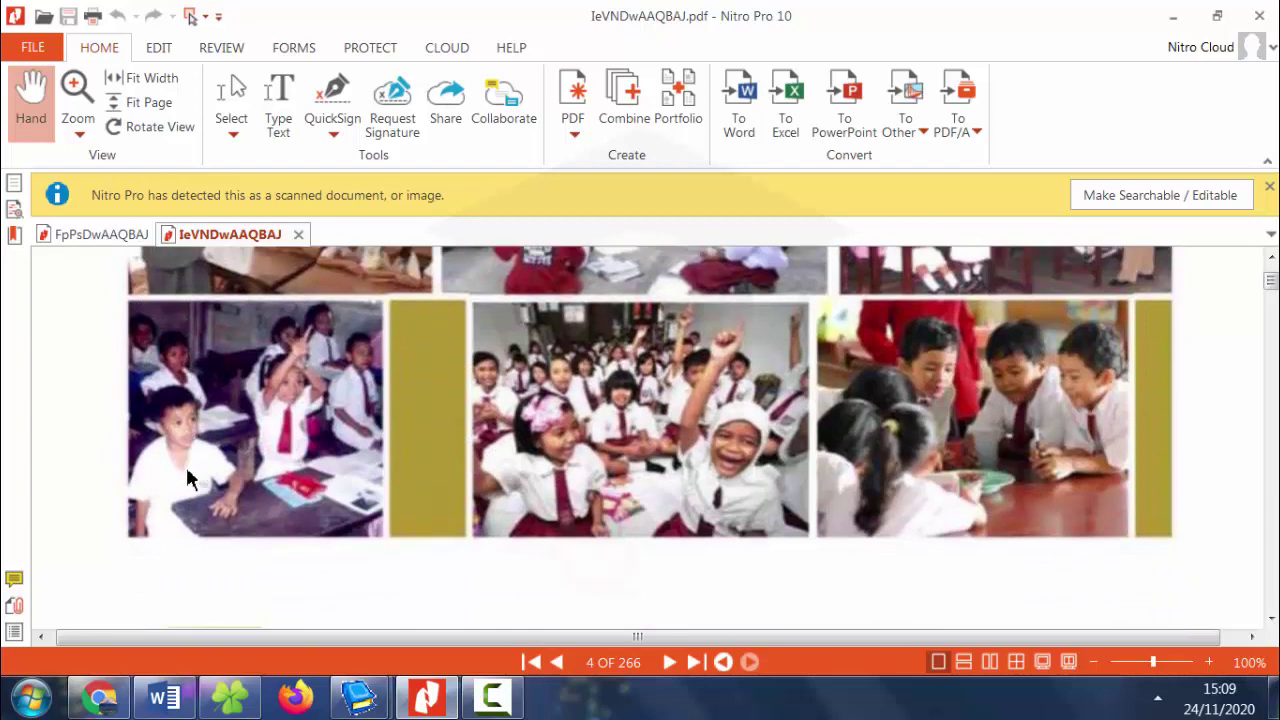
scroll(190, 480, "down", 3)
scroll(186, 480, "down", 2)
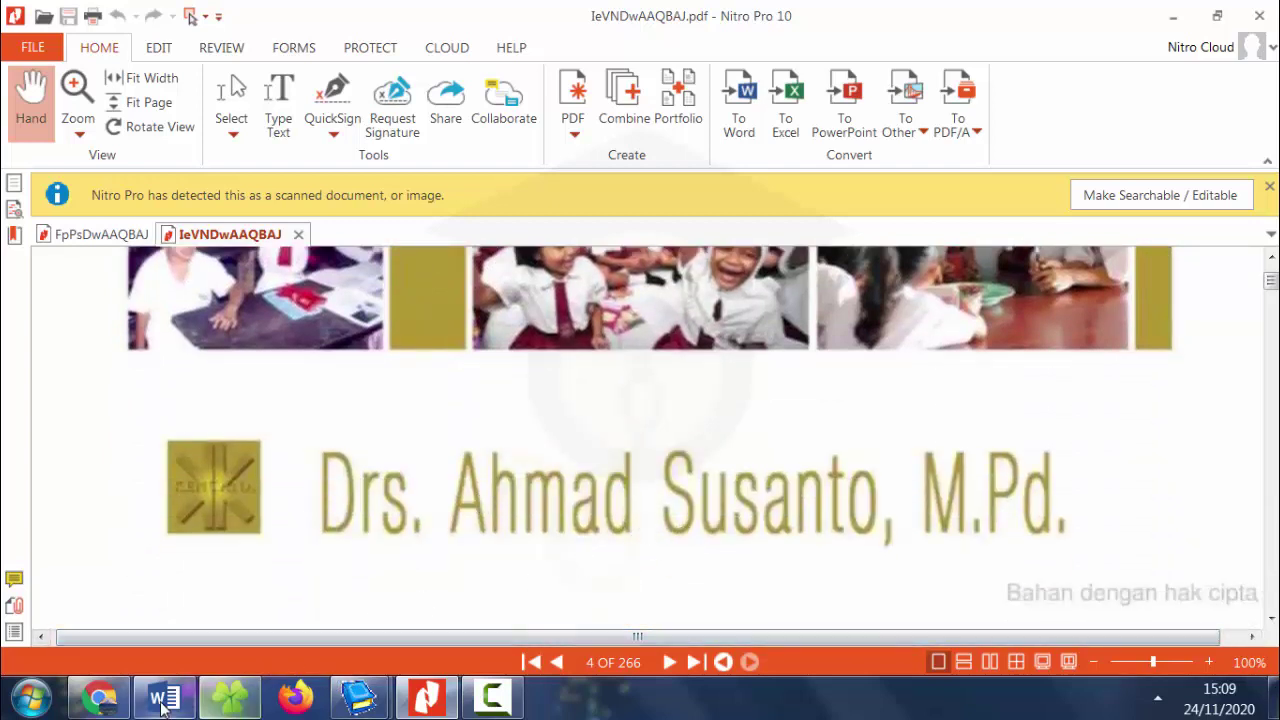
Search Google Scholar for 'teori belajar dan pembelajaran ahmad susanto'.
left_click(118, 702)
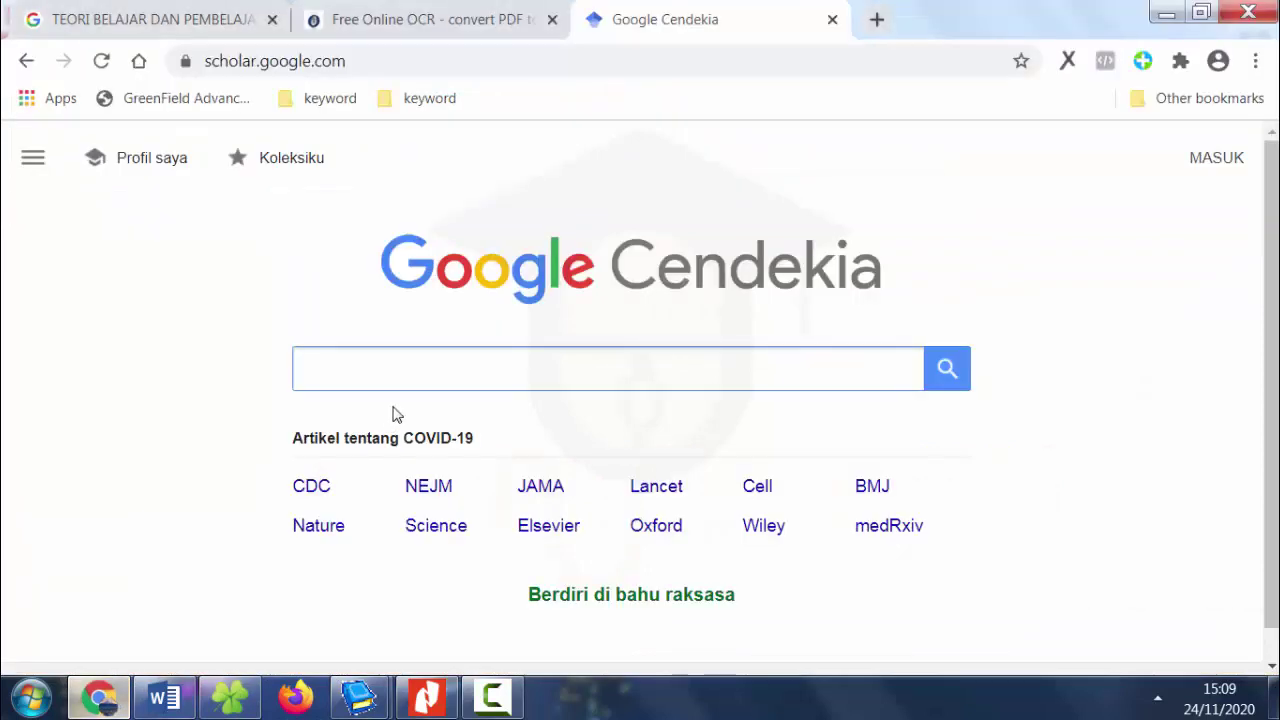
type("teori be")
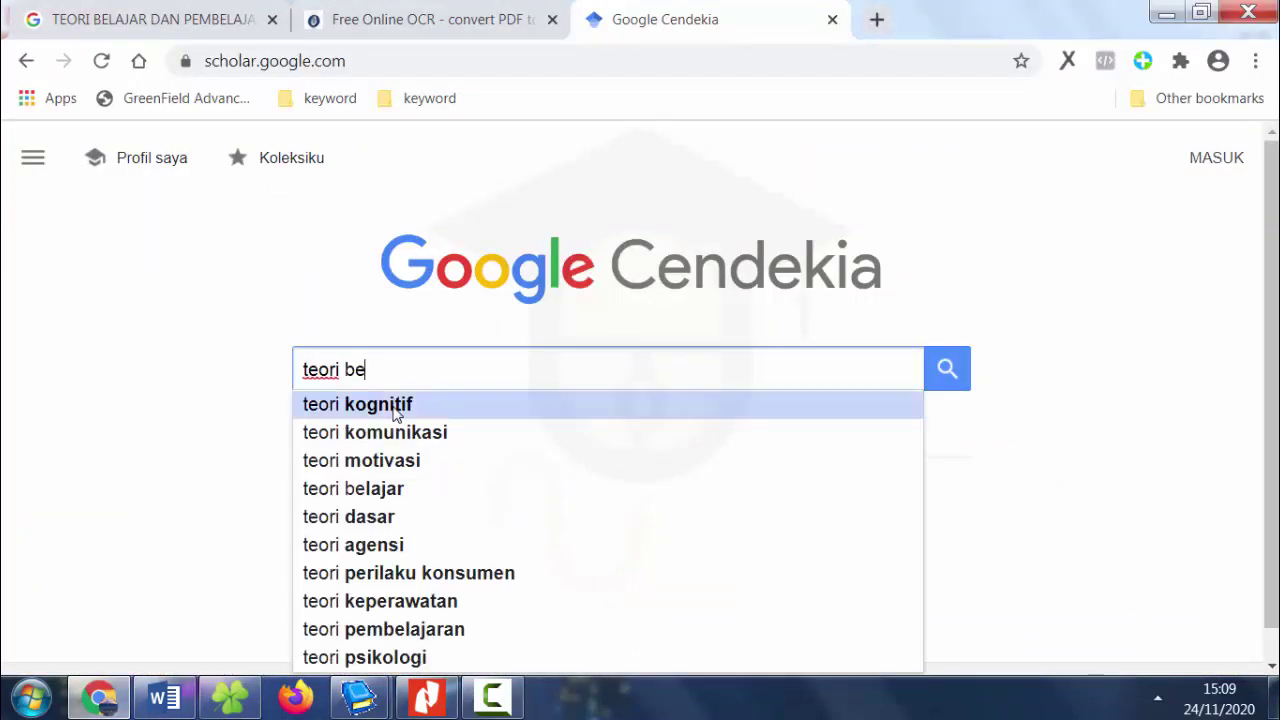
type("lajar dan pembe")
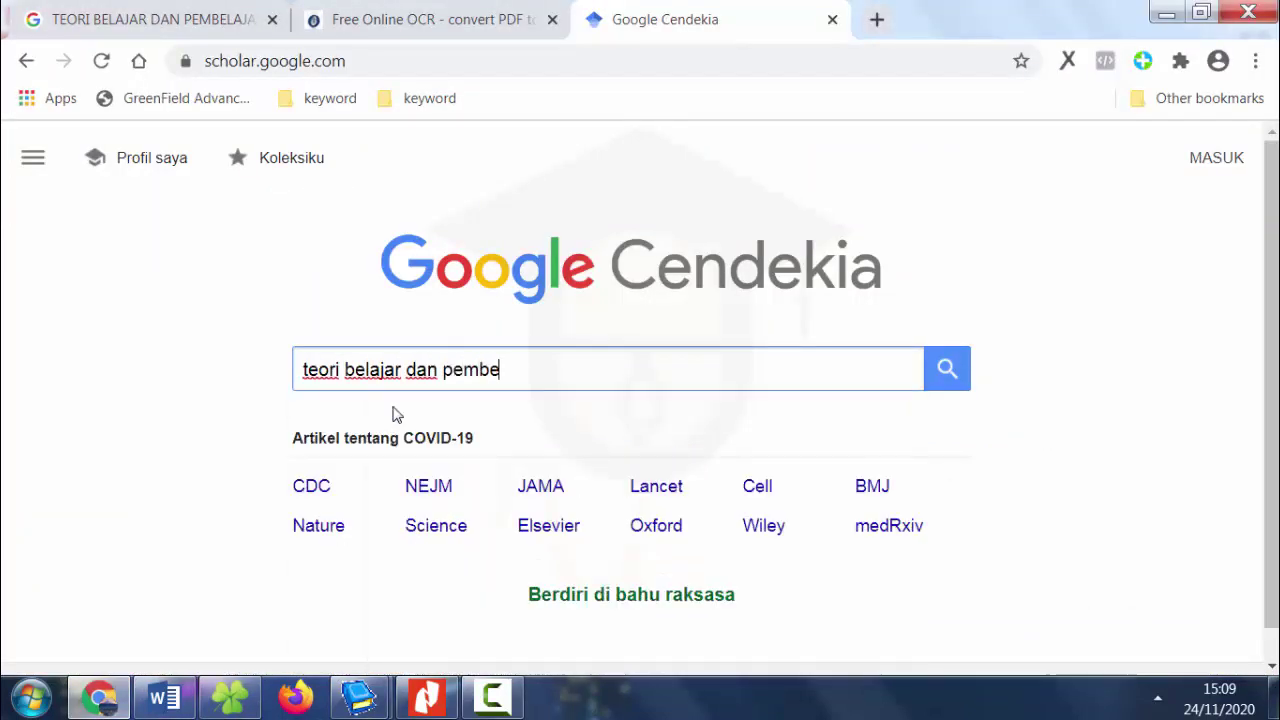
type("lajaran ahmad su")
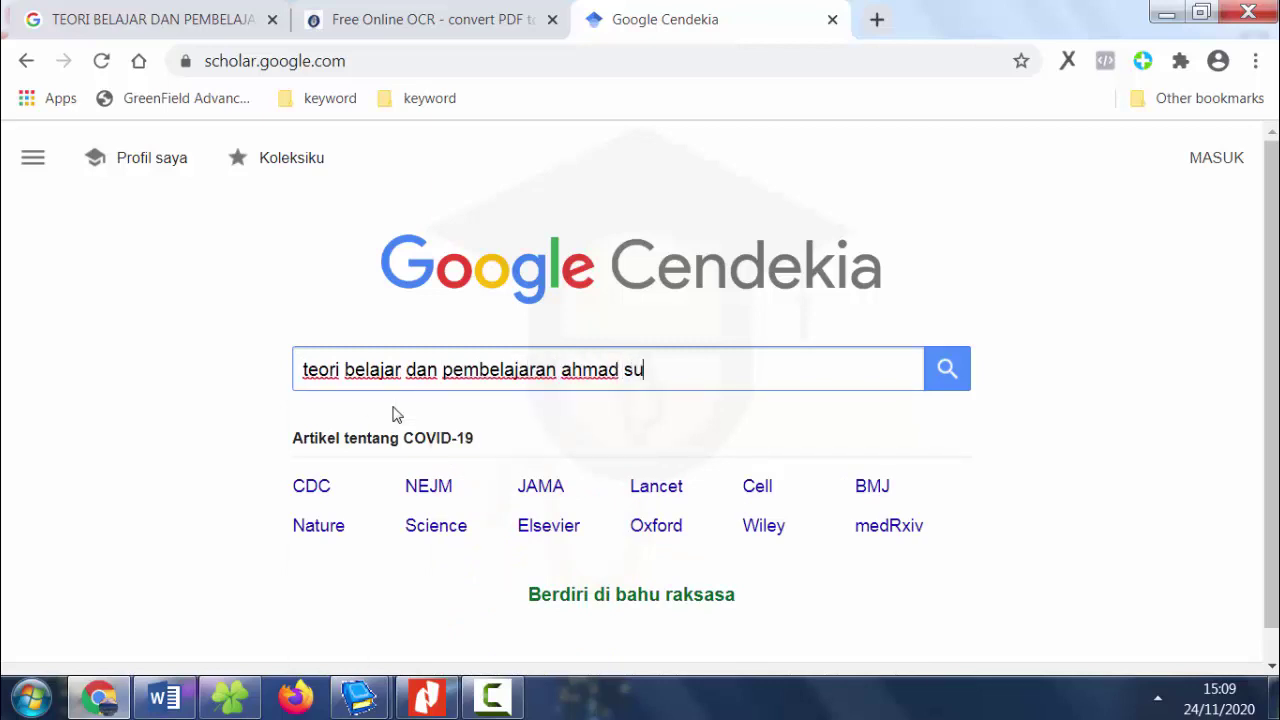
type("santo")
key("Return")
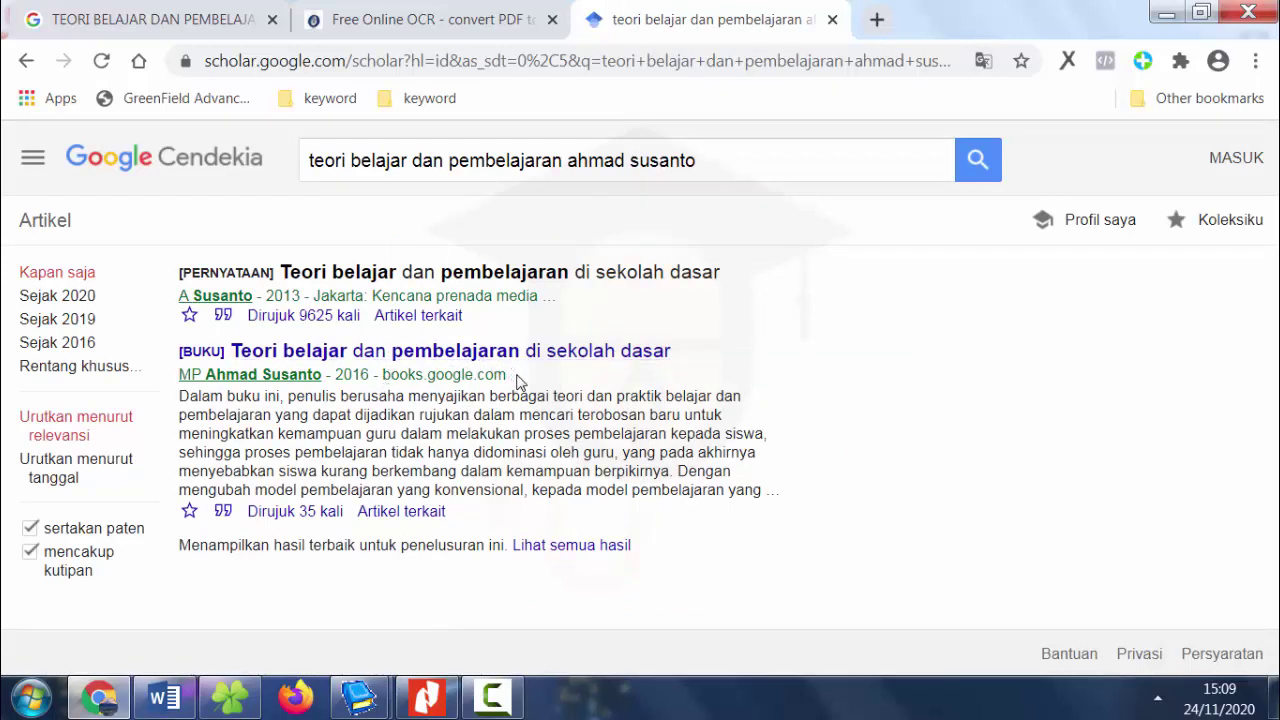
Show the citation formats for the 2016 result and select the author's name in the APA citation.
double_click(406, 376)
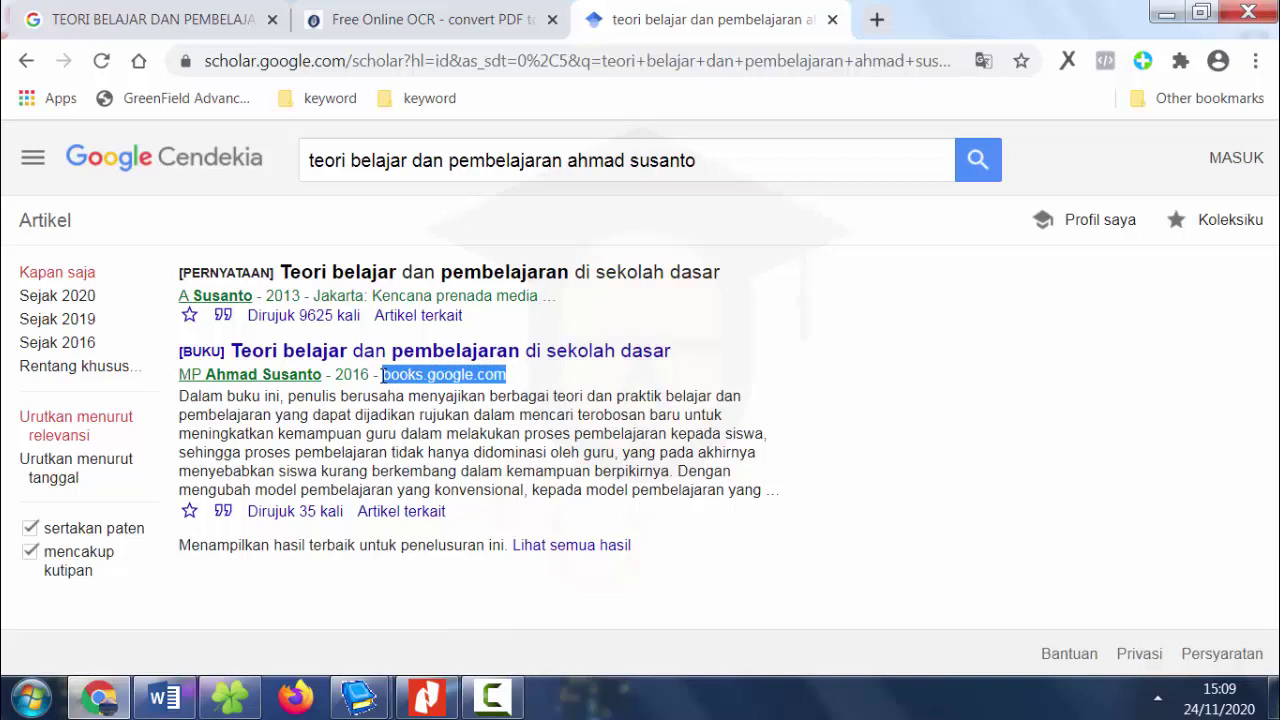
left_click(224, 512)
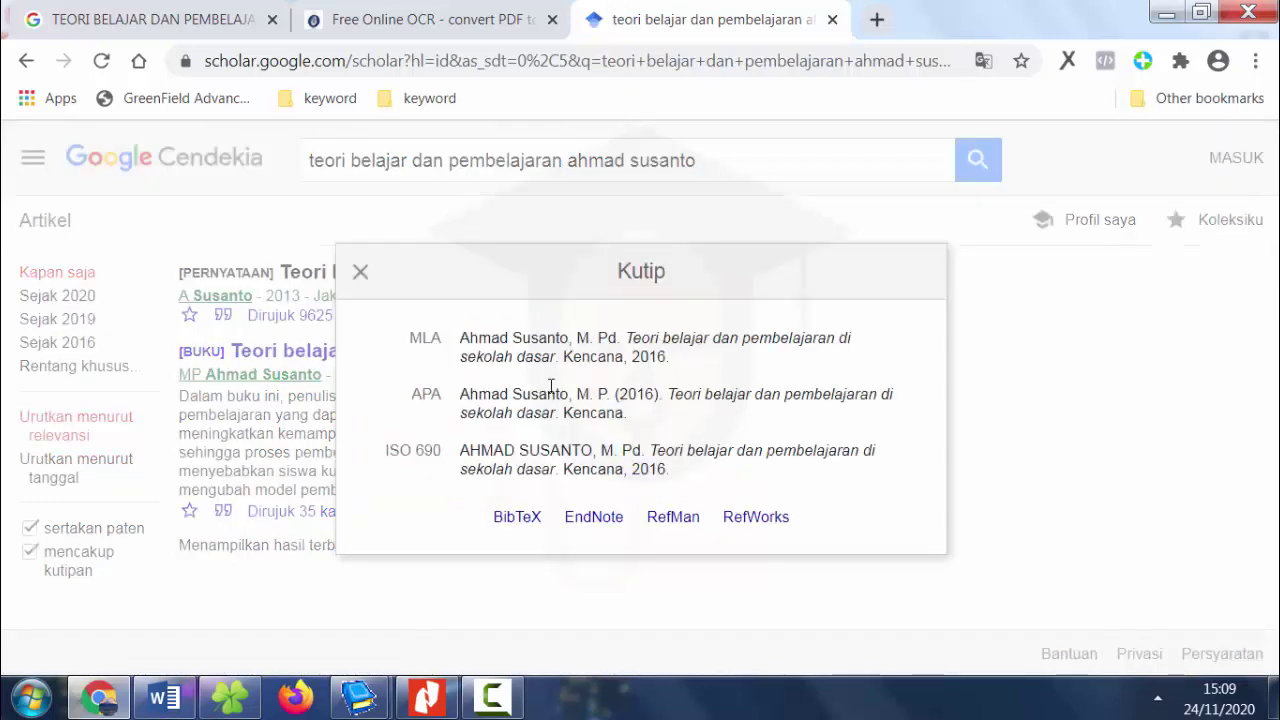
left_click(610, 413)
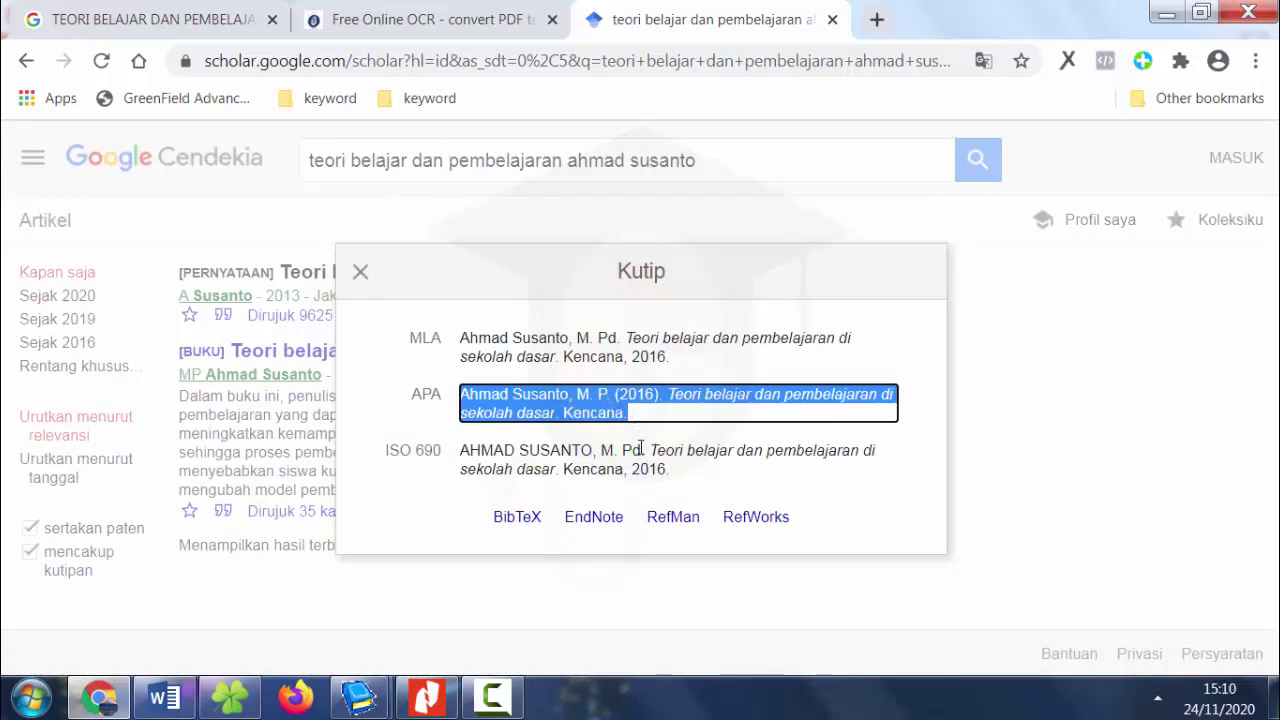
left_click(640, 452)
left_click(581, 400)
left_click(570, 404)
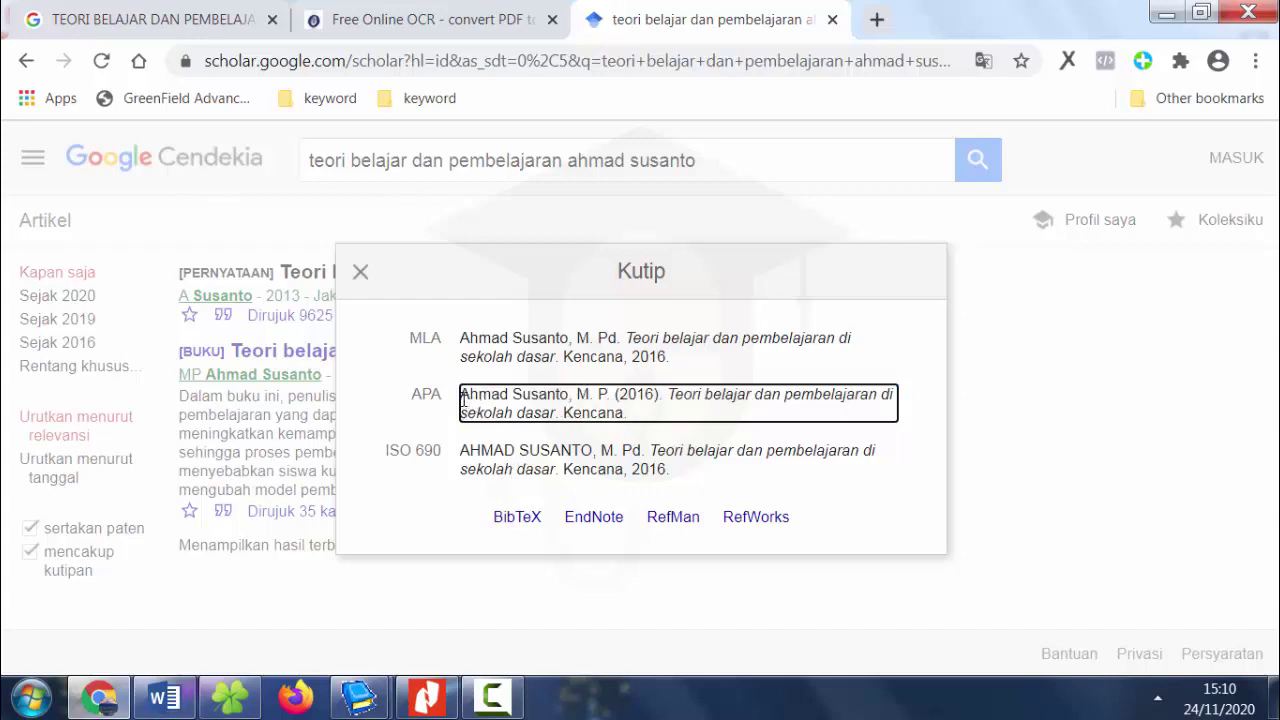
left_click_drag(462, 397, 566, 396)
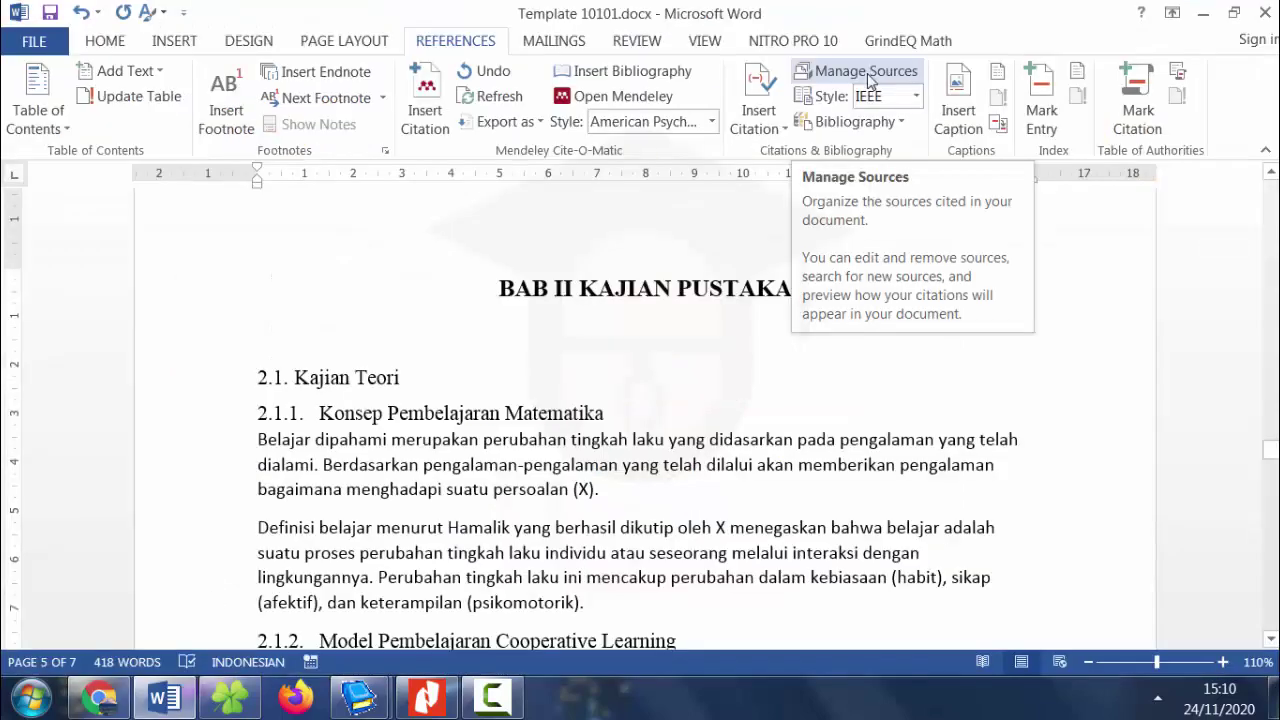
Create a new Book source in Word's source manager with author Ahmad Susanto.
left_click(866, 72)
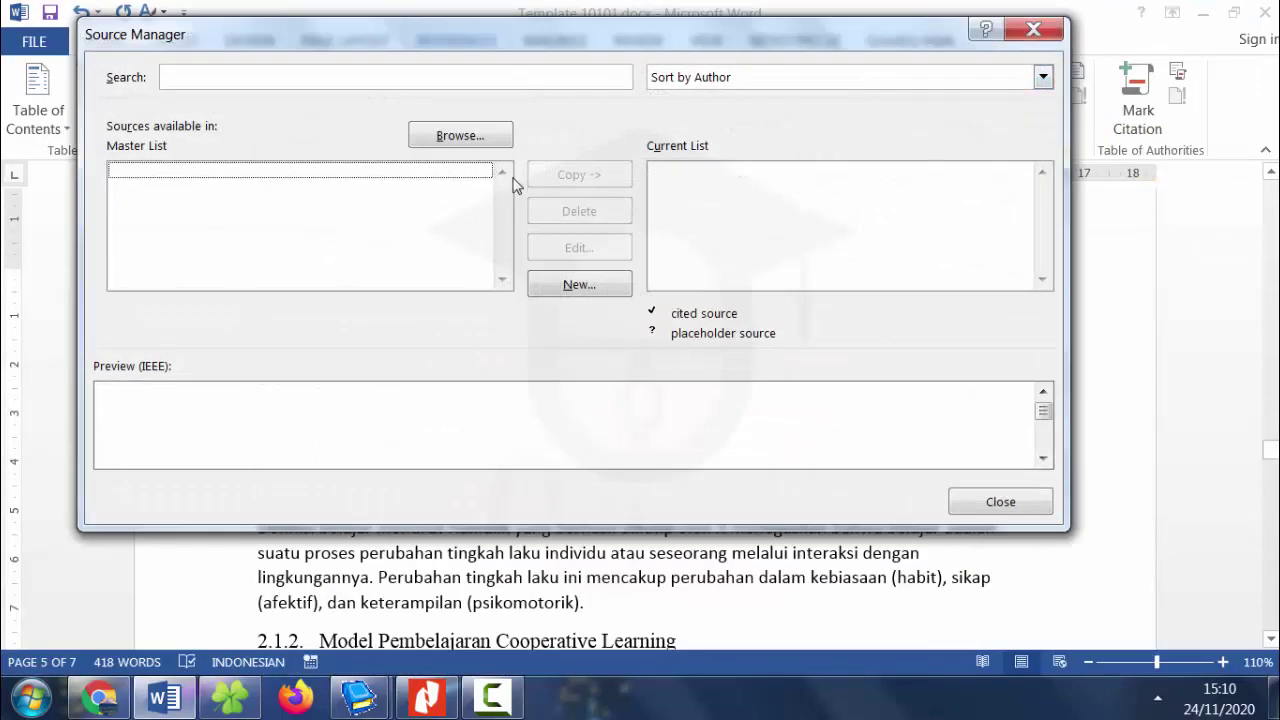
left_click(578, 285)
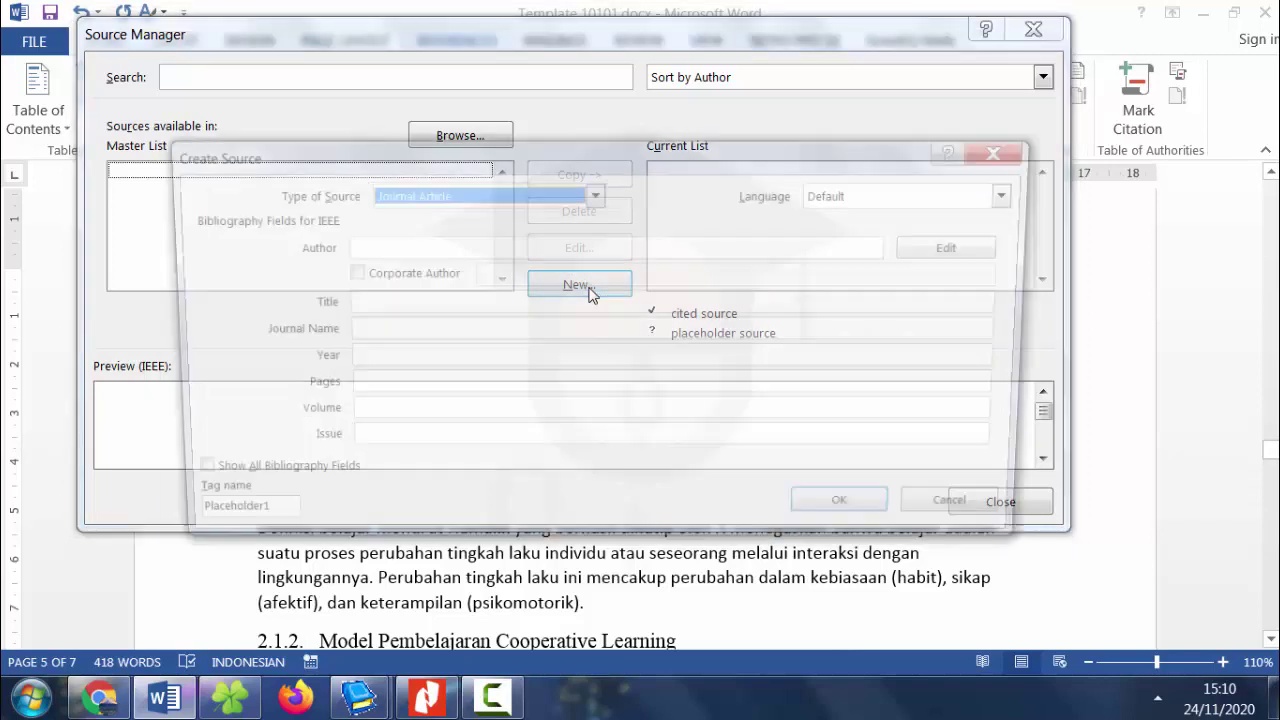
left_click(450, 196)
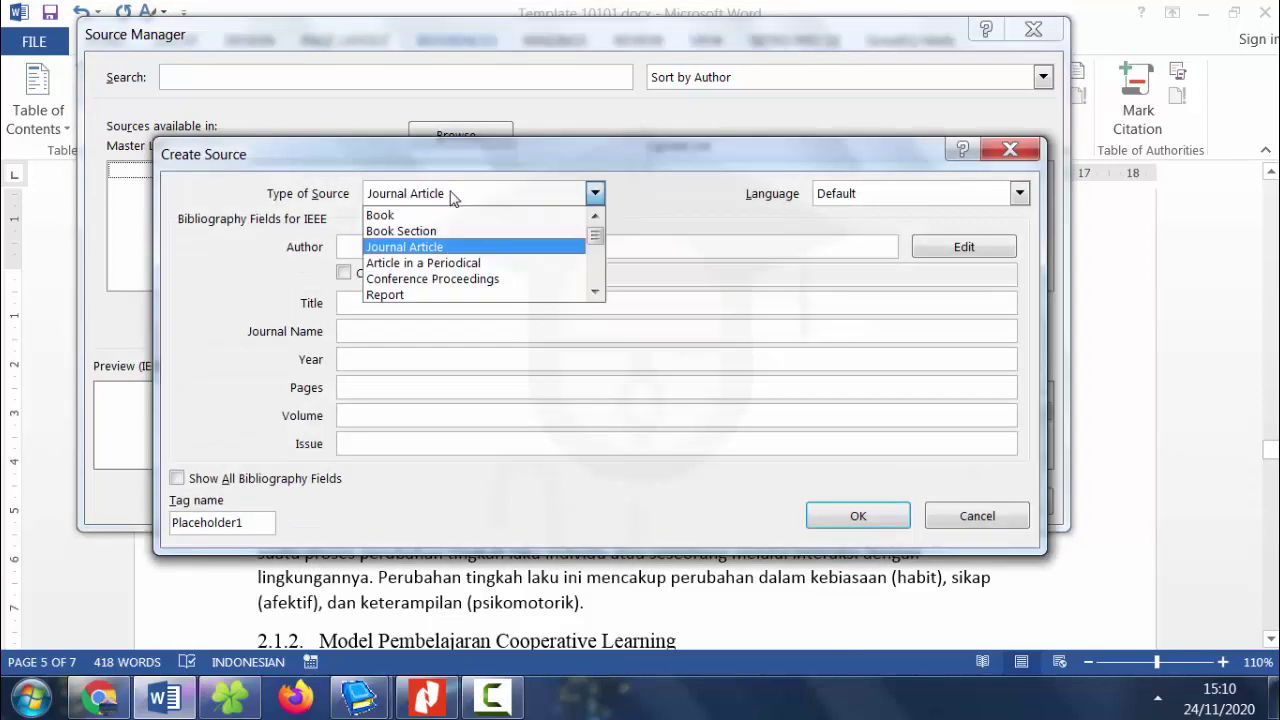
left_click(428, 215)
left_click(400, 245)
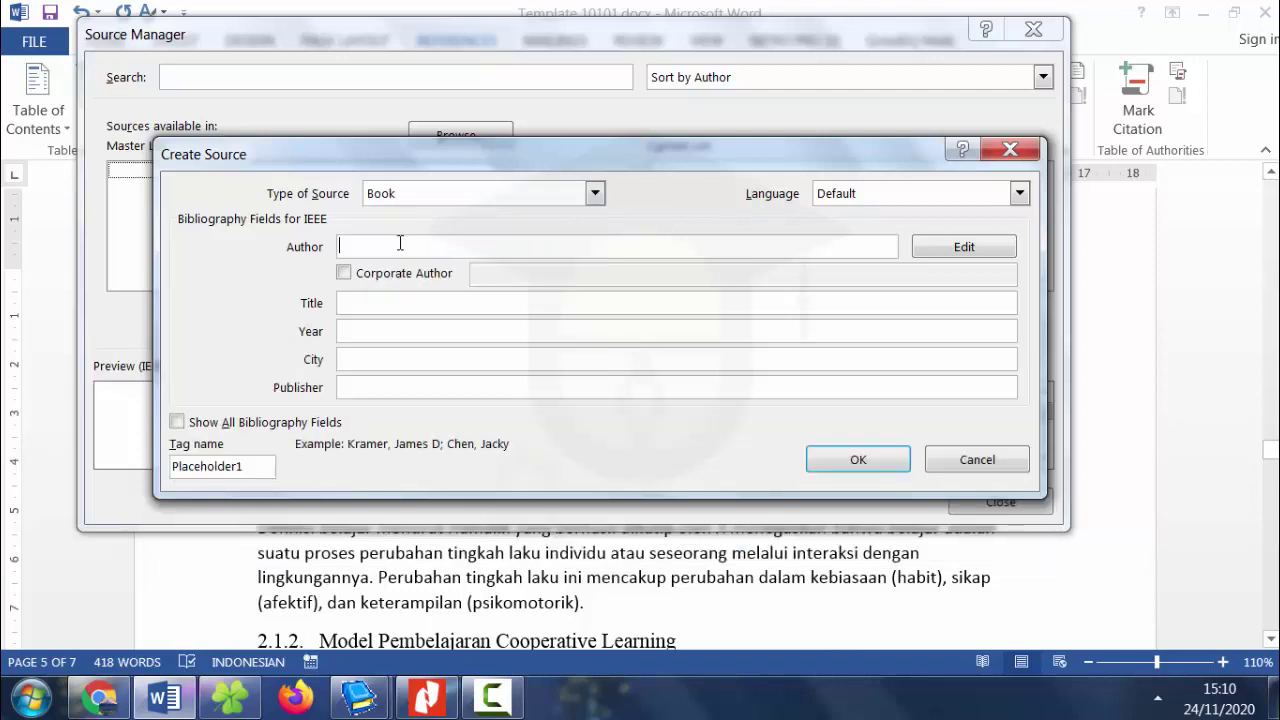
type("Ahmad Susanto")
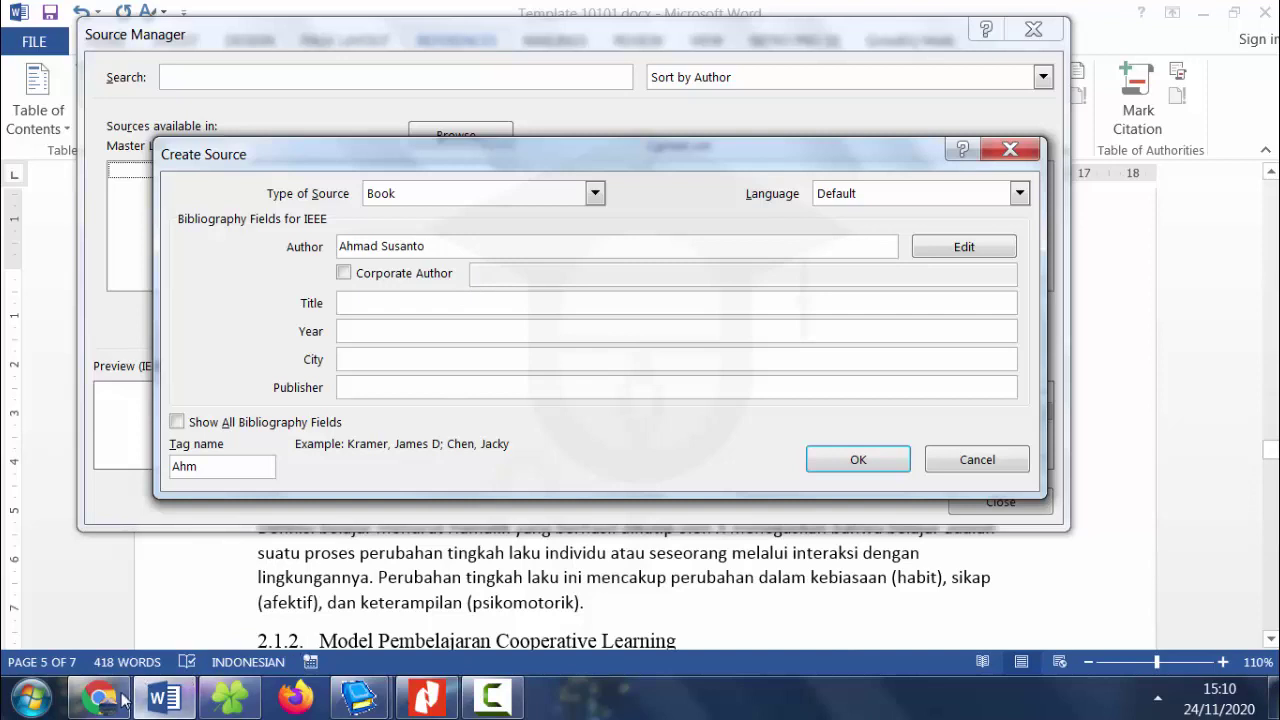
mouse_move(108, 705)
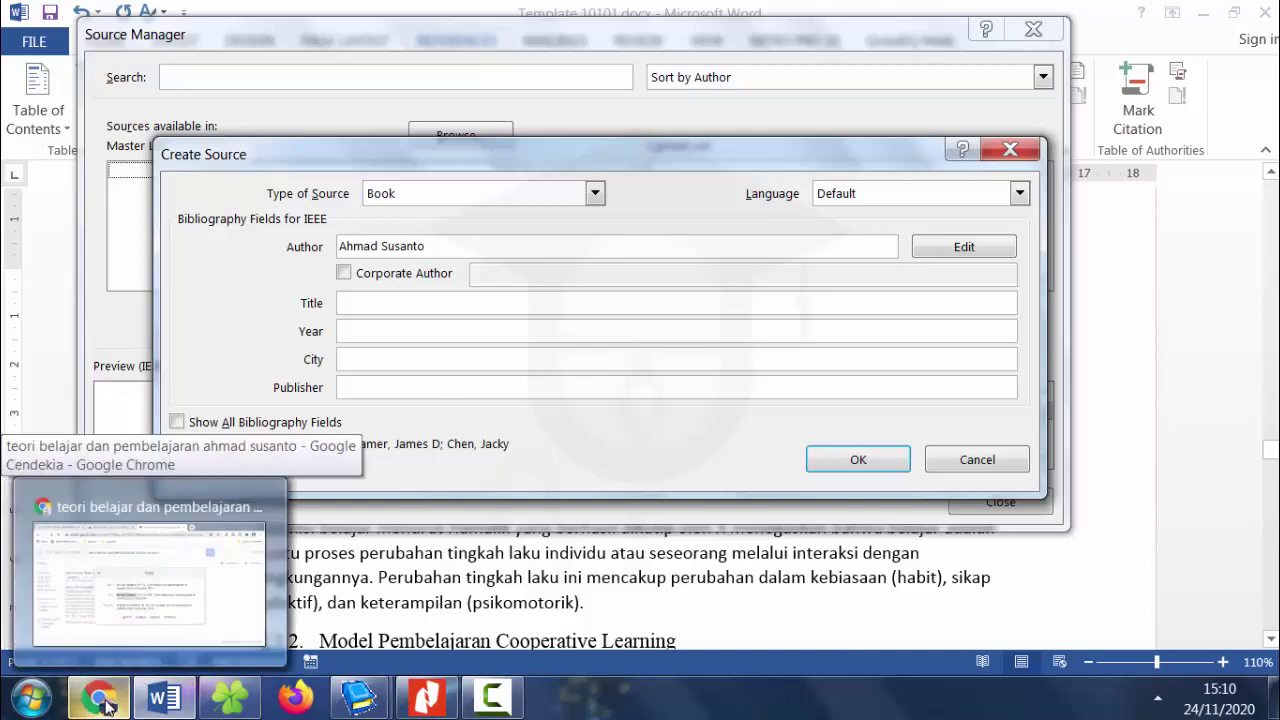
left_click(131, 585)
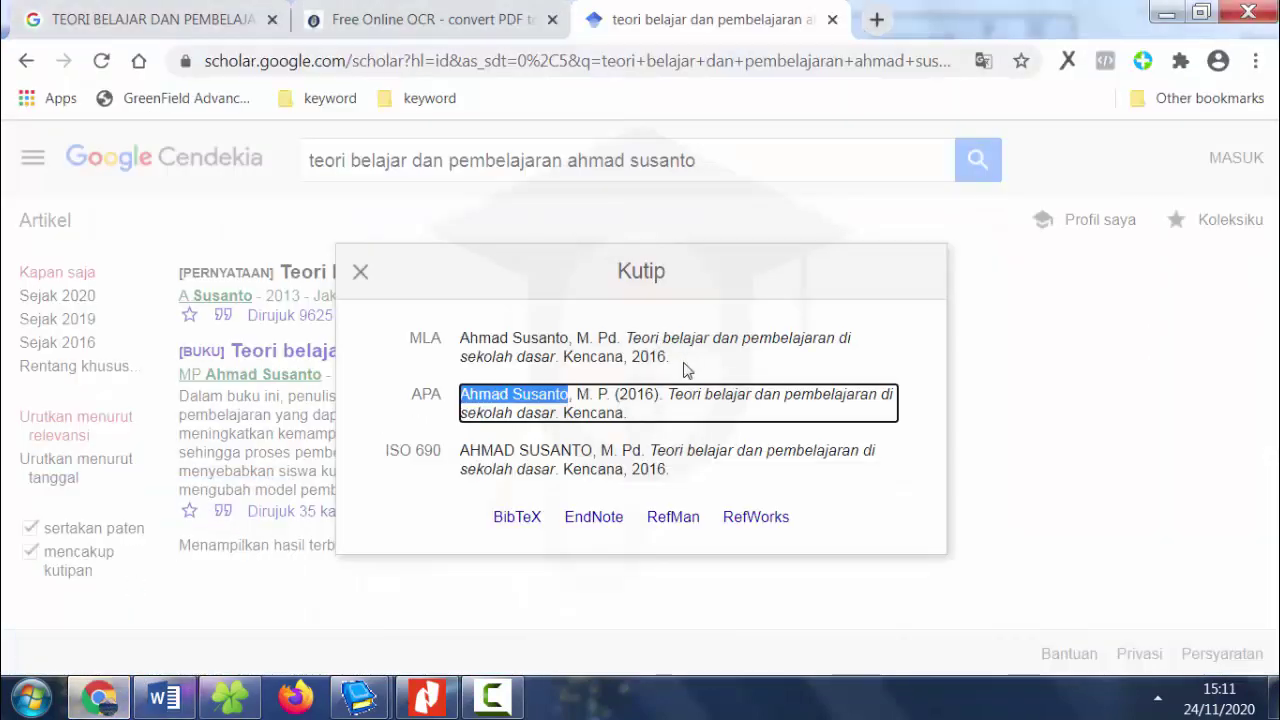
Paste the book title 'Teori belajar dan pembelajaran di sekolah dasar' into the new source.
left_click_drag(669, 396, 553, 413)
key("ctrl+c")
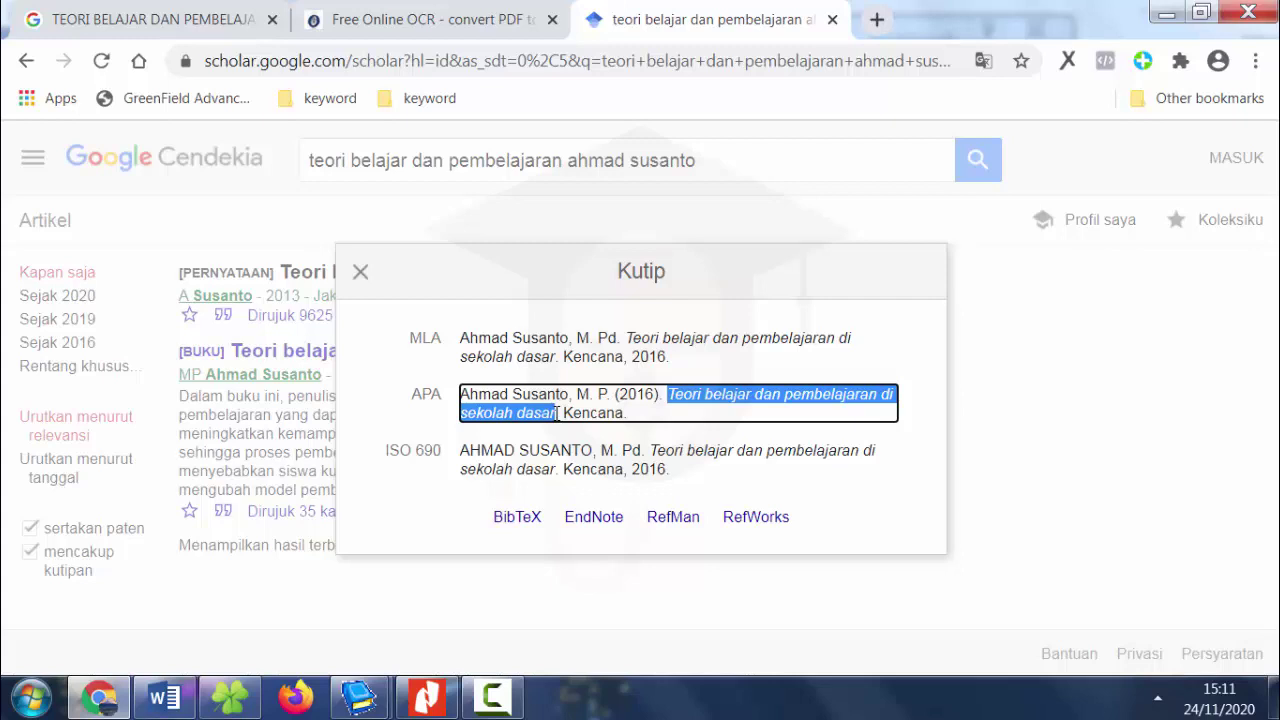
left_click(556, 414)
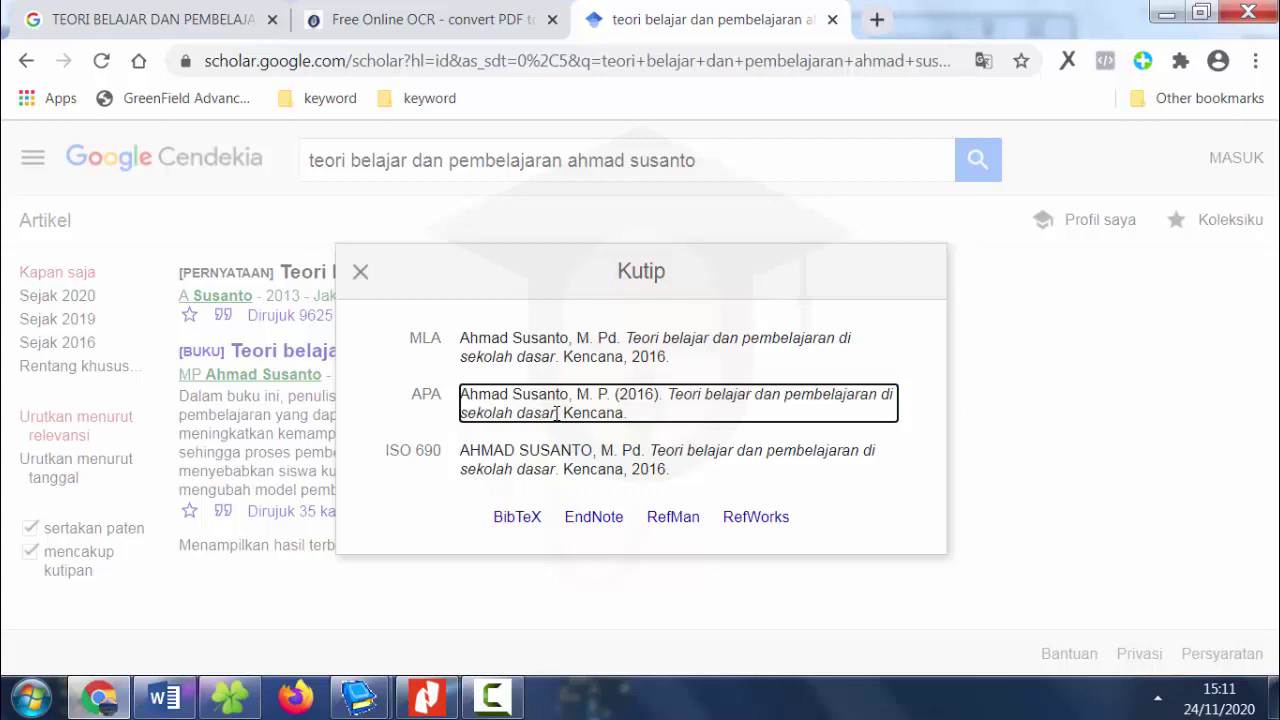
left_click(168, 700)
left_click(529, 306)
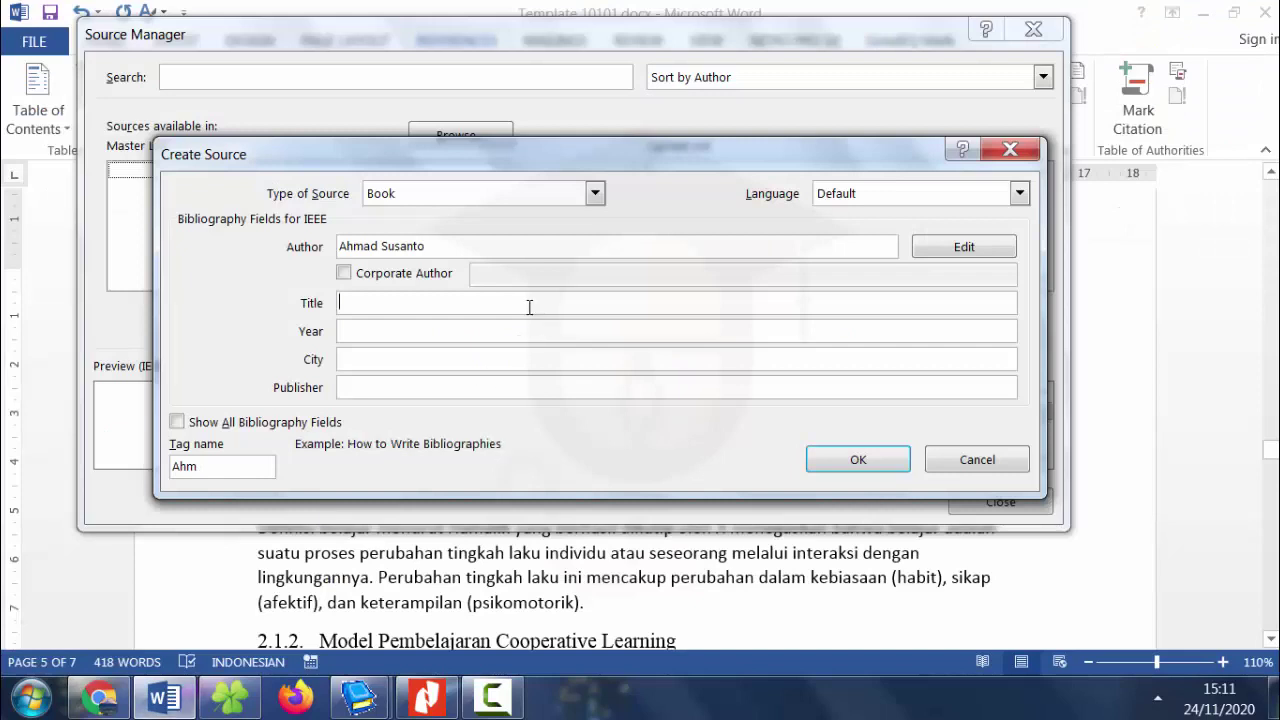
key("ctrl+v")
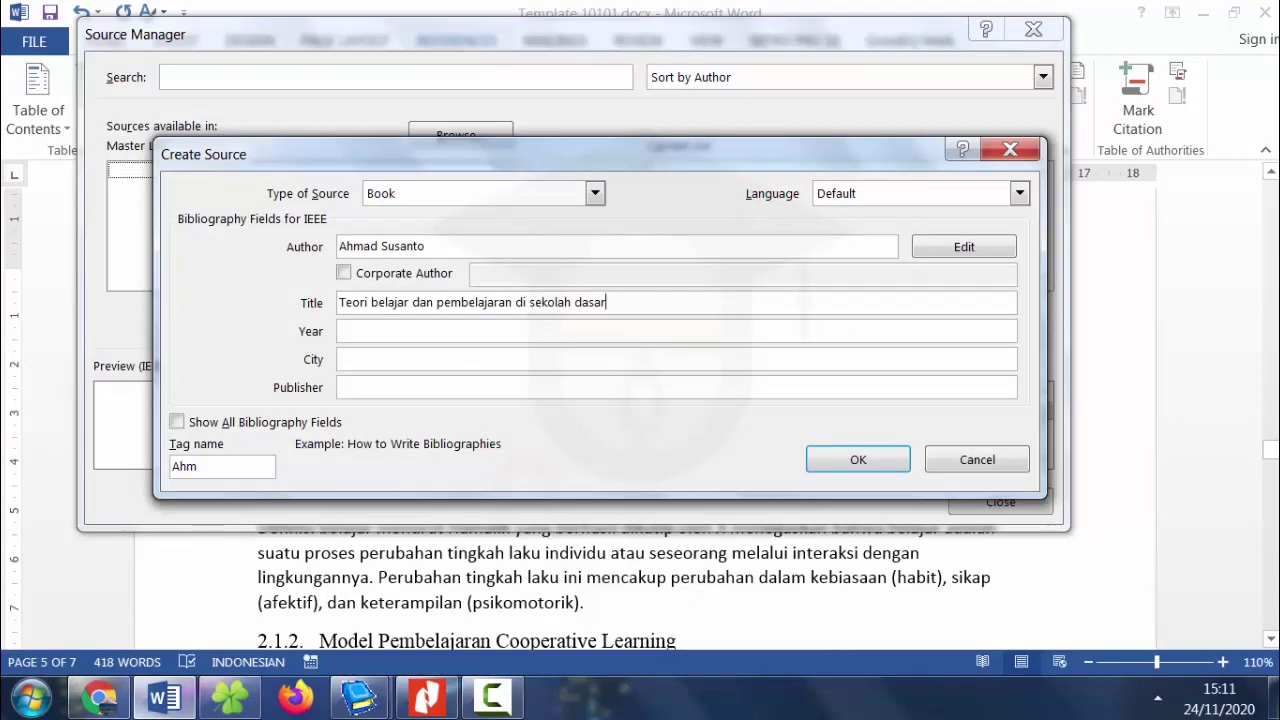
Fill in year 2016 and publisher Kencana, checking details against the Scholar citation.
left_click(101, 700)
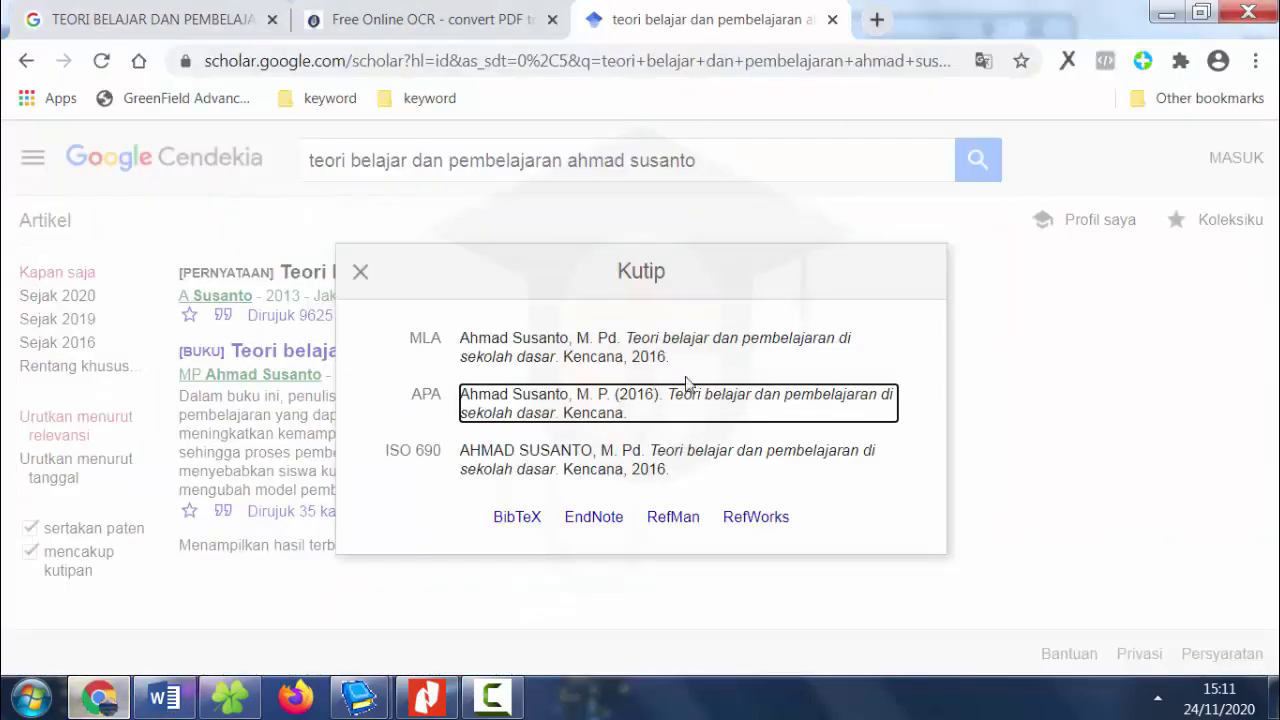
left_click(170, 700)
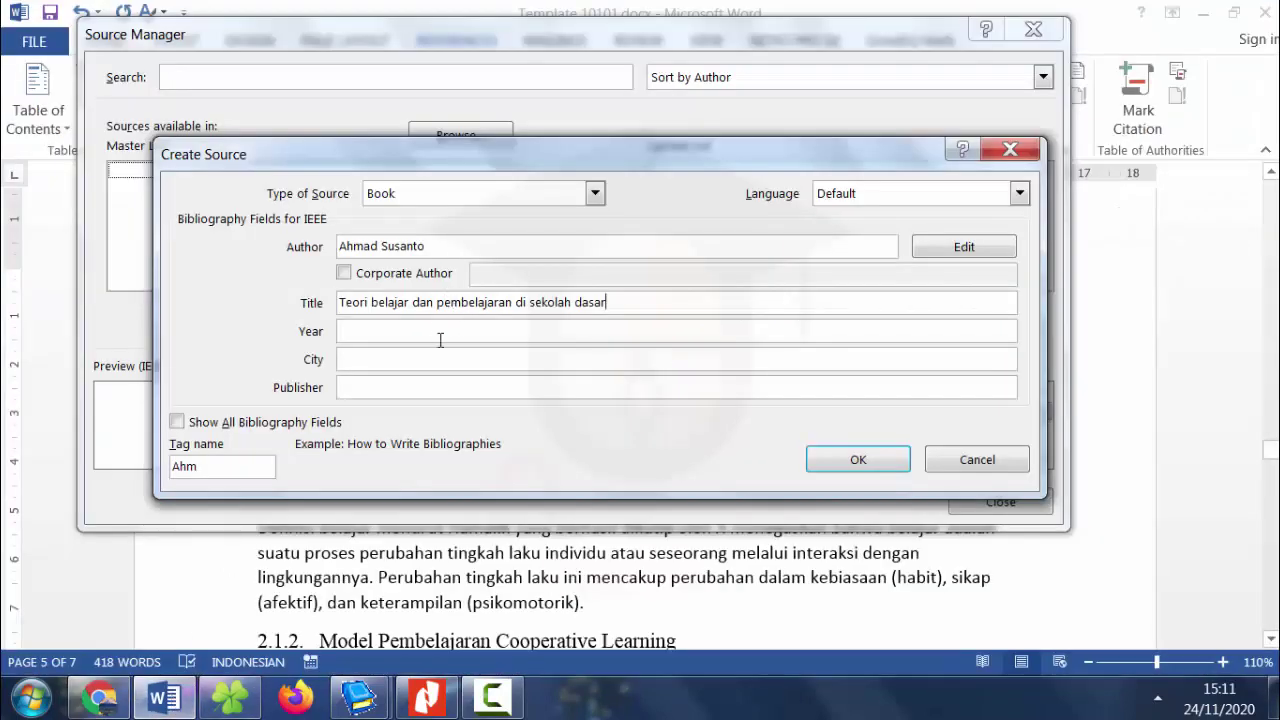
left_click(440, 338)
type("016")
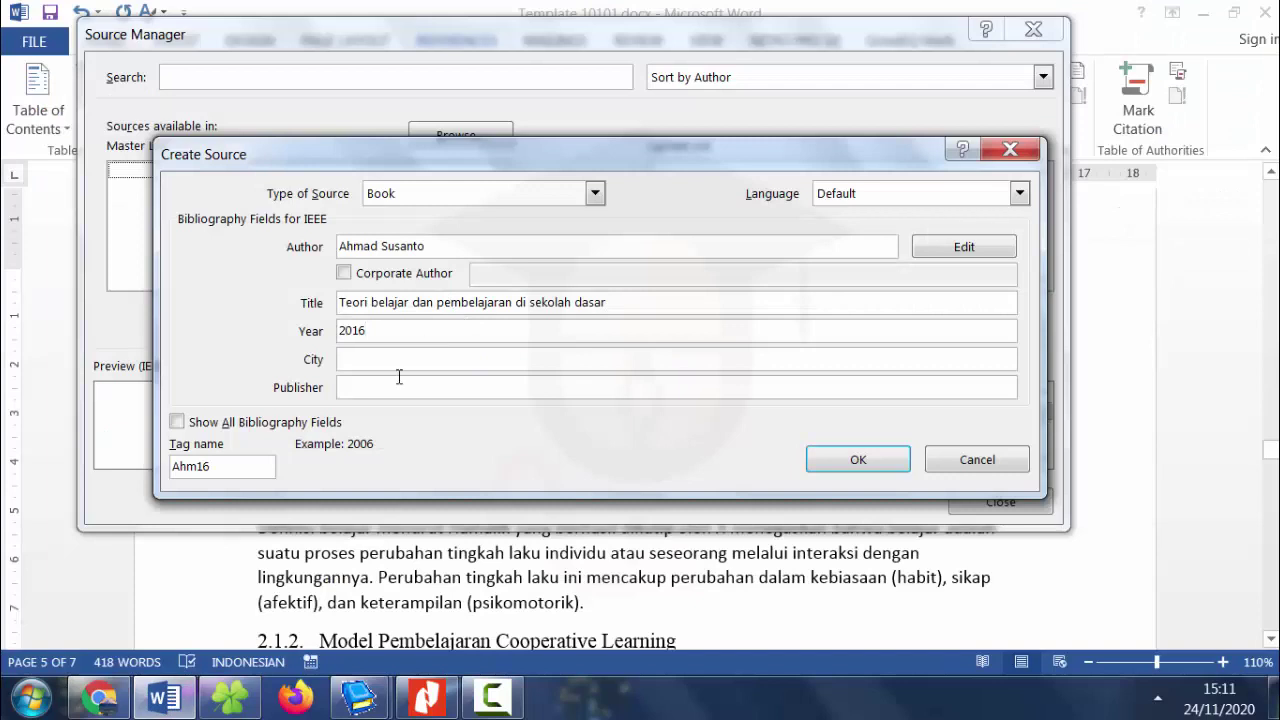
left_click(110, 697)
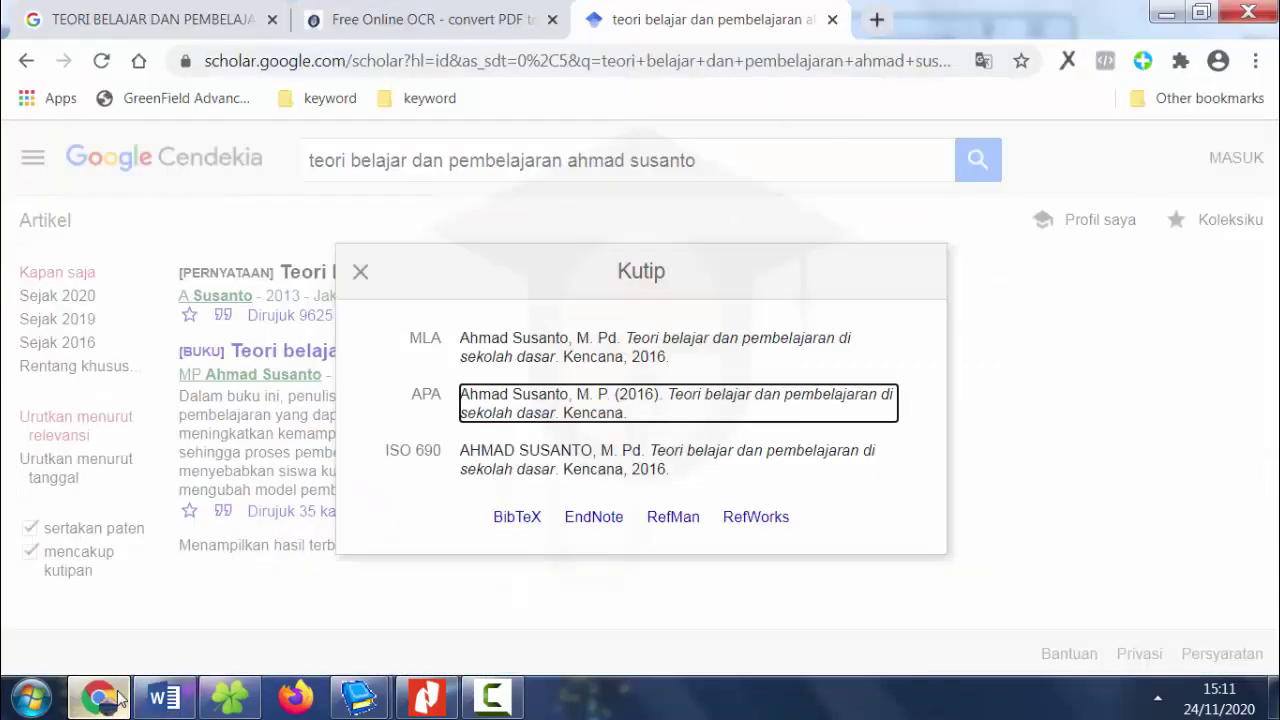
left_click(616, 473)
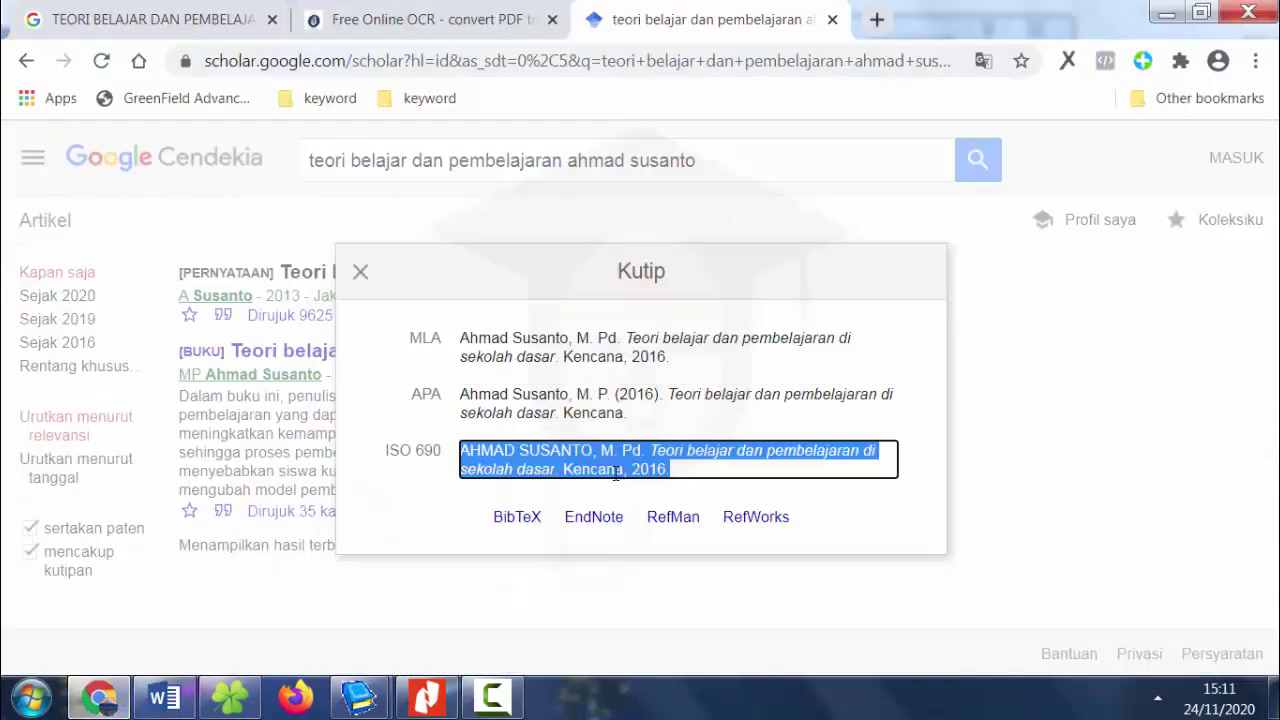
left_click(162, 700)
left_click(430, 391)
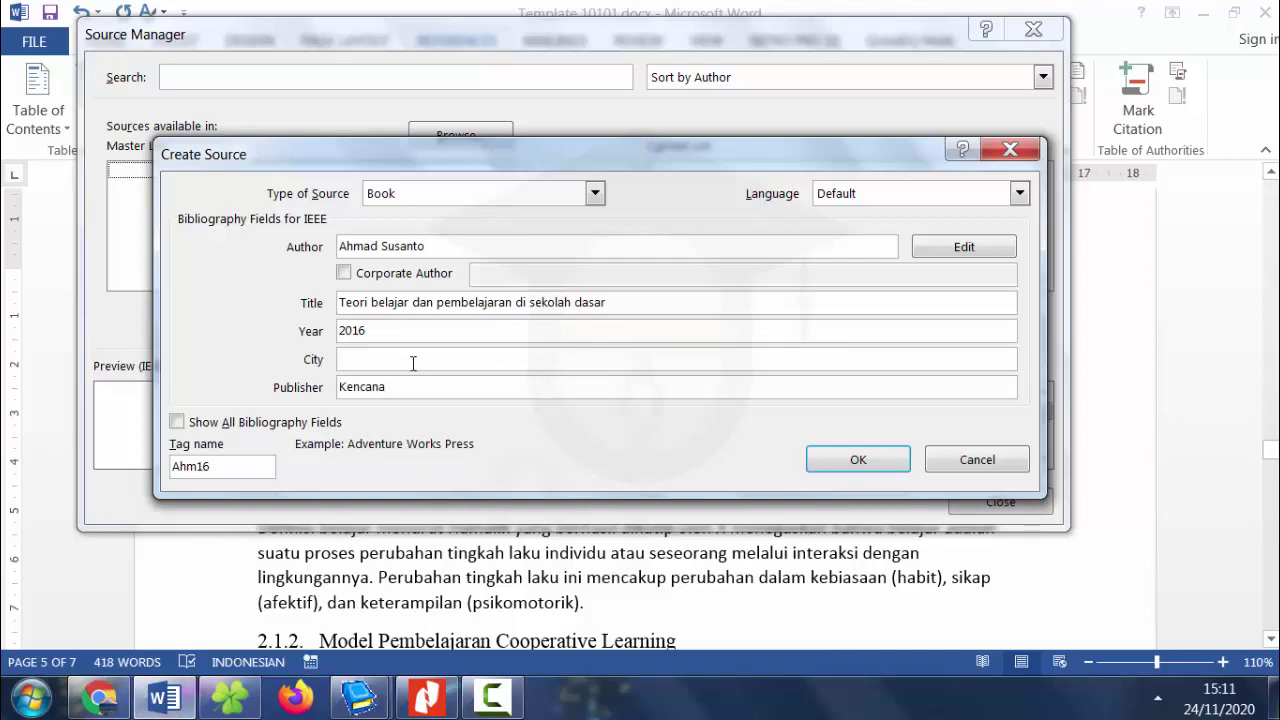
left_click(396, 360)
type("?")
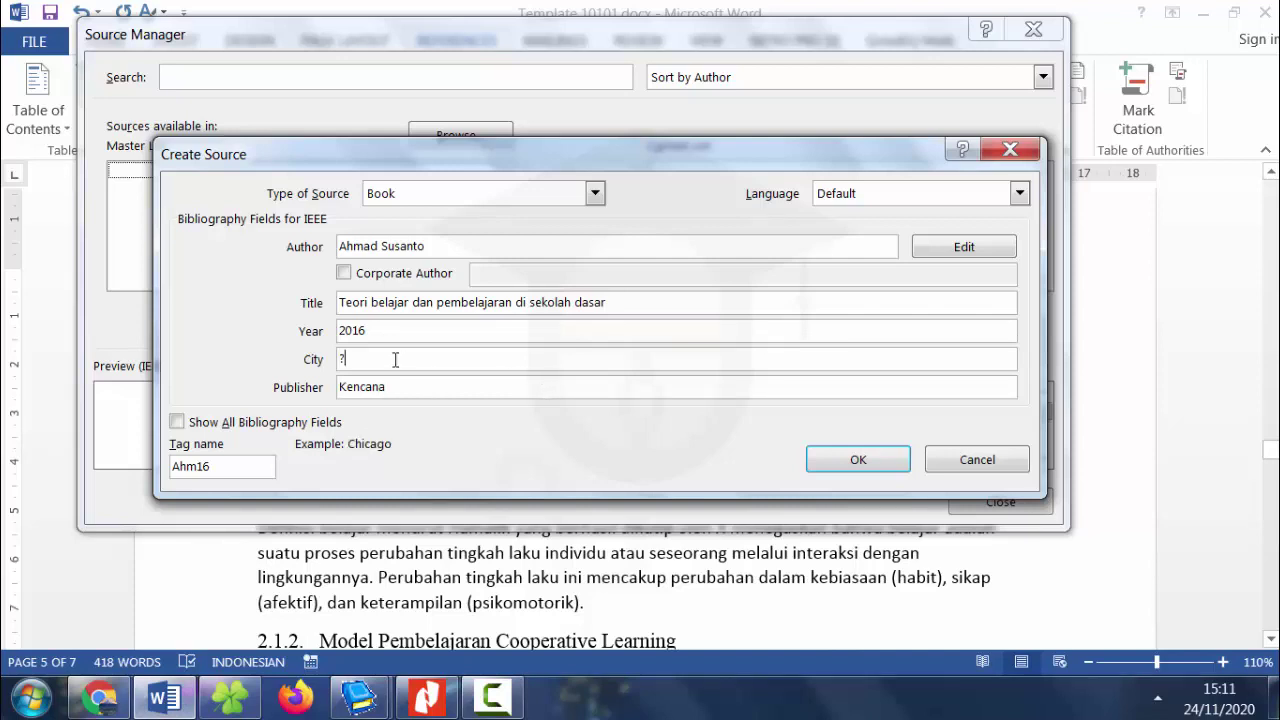
Look up the publisher's city, Jakarta (Prenadamedia Group), on the book PDF's copyright page.
left_click(428, 698)
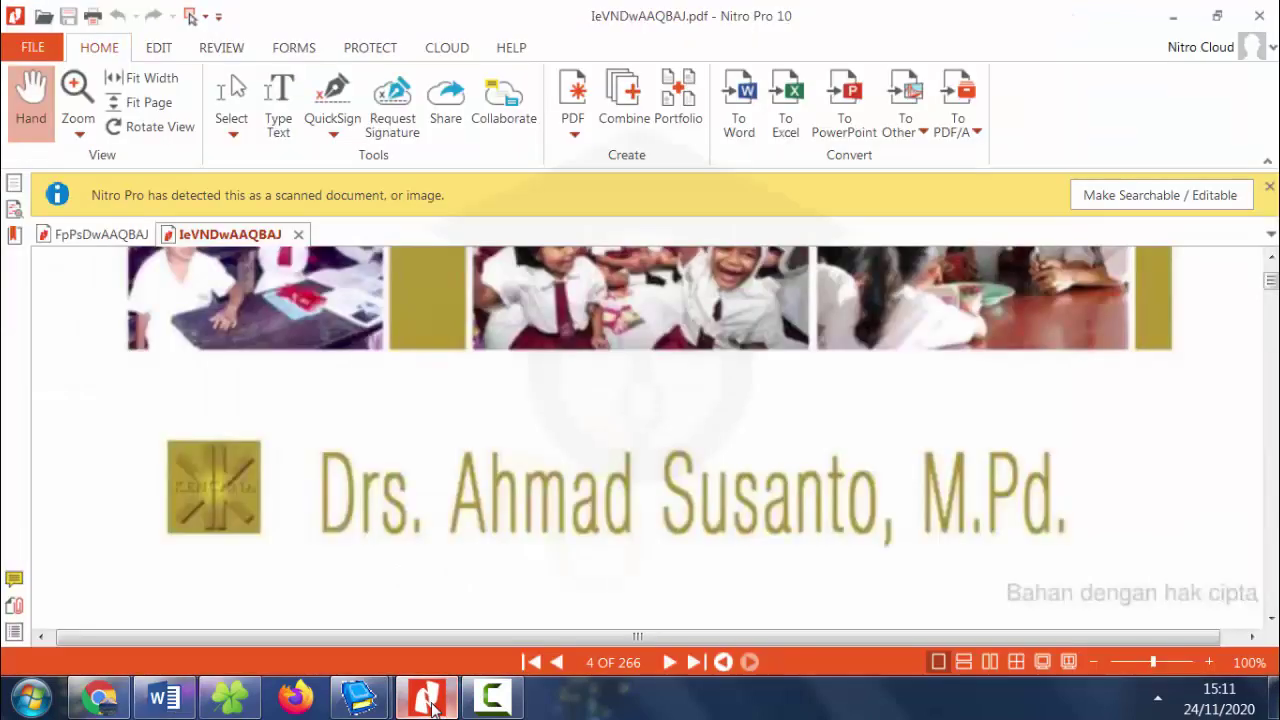
scroll(478, 567, "down", 1)
scroll(478, 567, "down", 5)
scroll(478, 567, "down", 3)
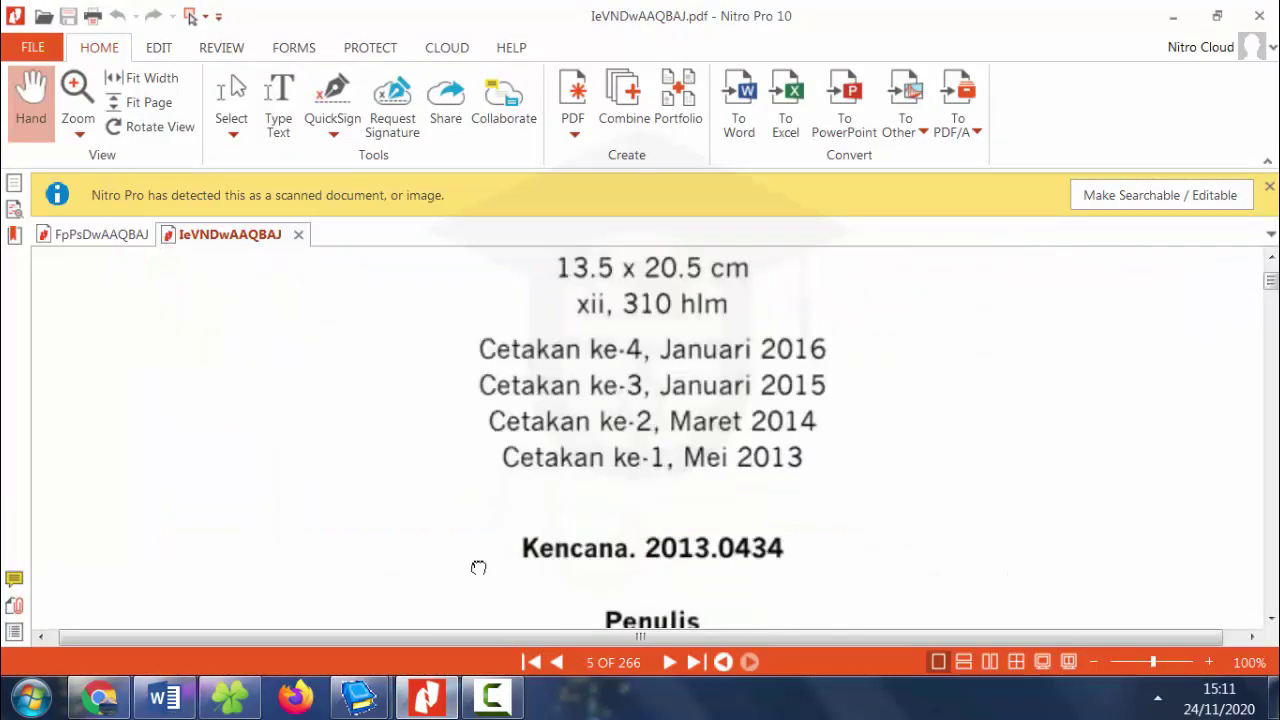
scroll(478, 567, "down", 5)
scroll(478, 567, "down", 5)
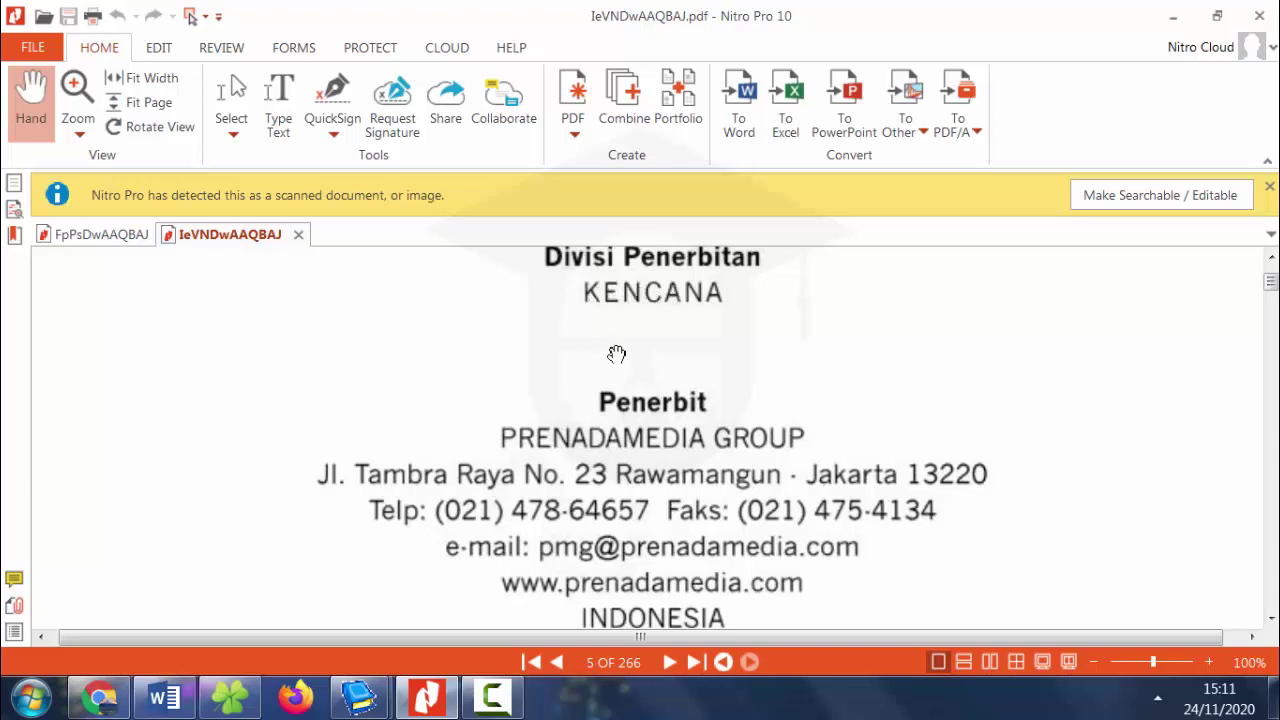
scroll(616, 356, "down", 3)
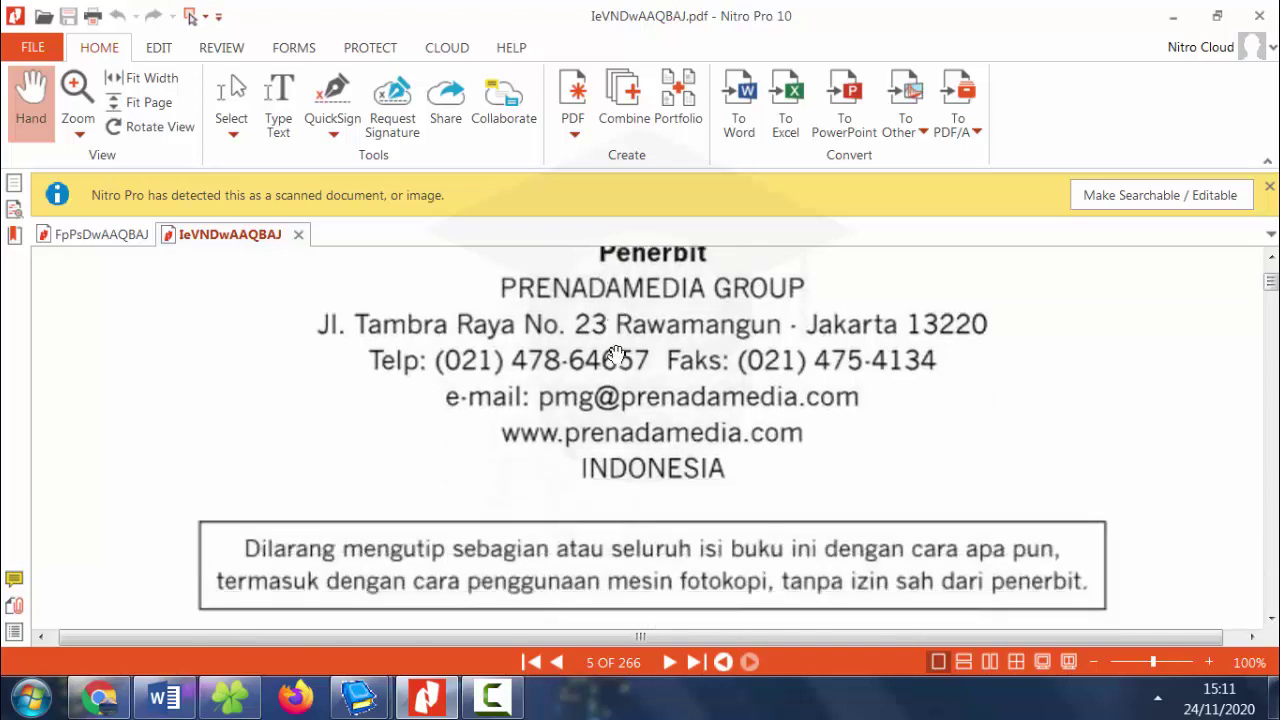
scroll(616, 356, "up", 1)
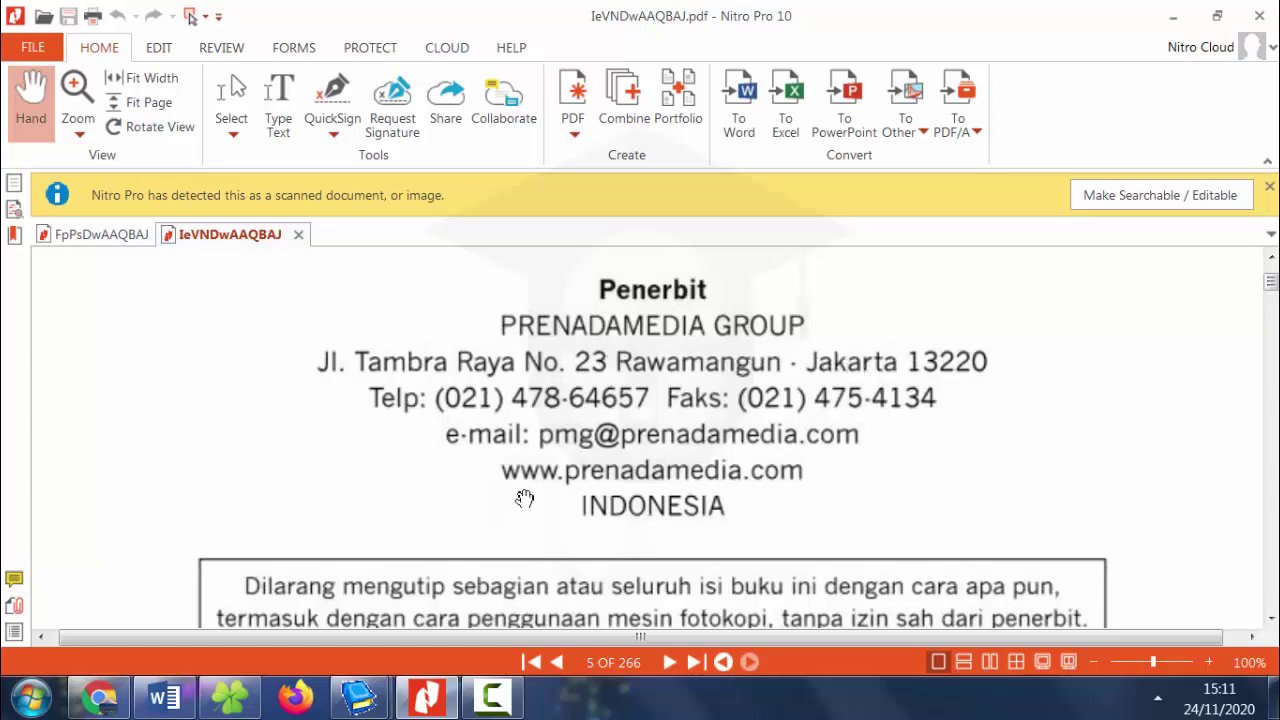
left_click(160, 700)
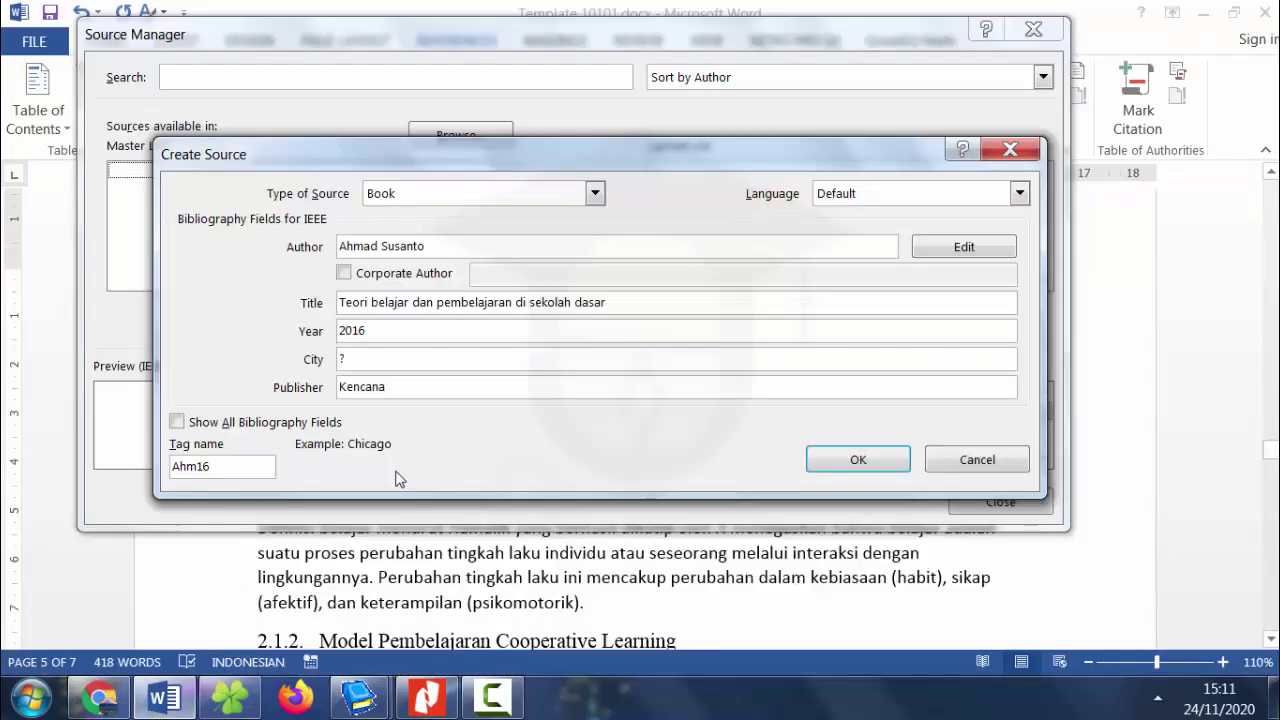
Save the Susanto source with city Jakarta and language Indonesian, then close the source manager.
type("Jakarta")
left_click(866, 197)
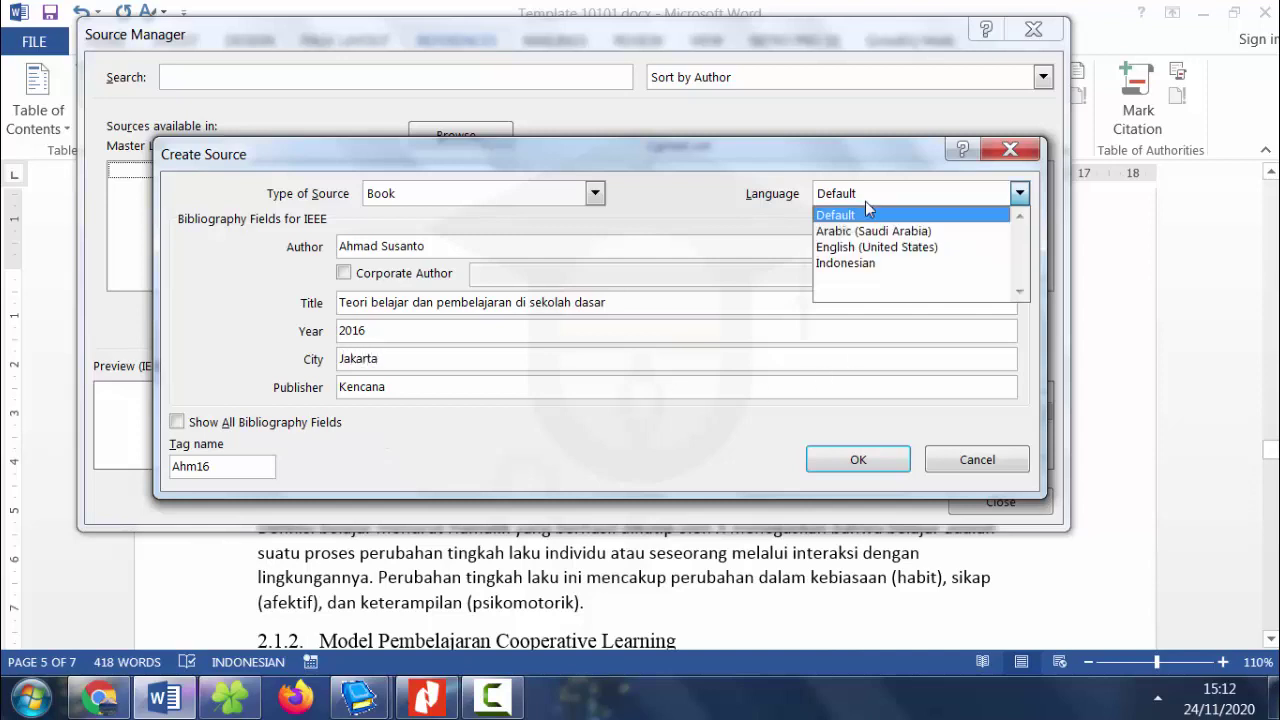
left_click(866, 264)
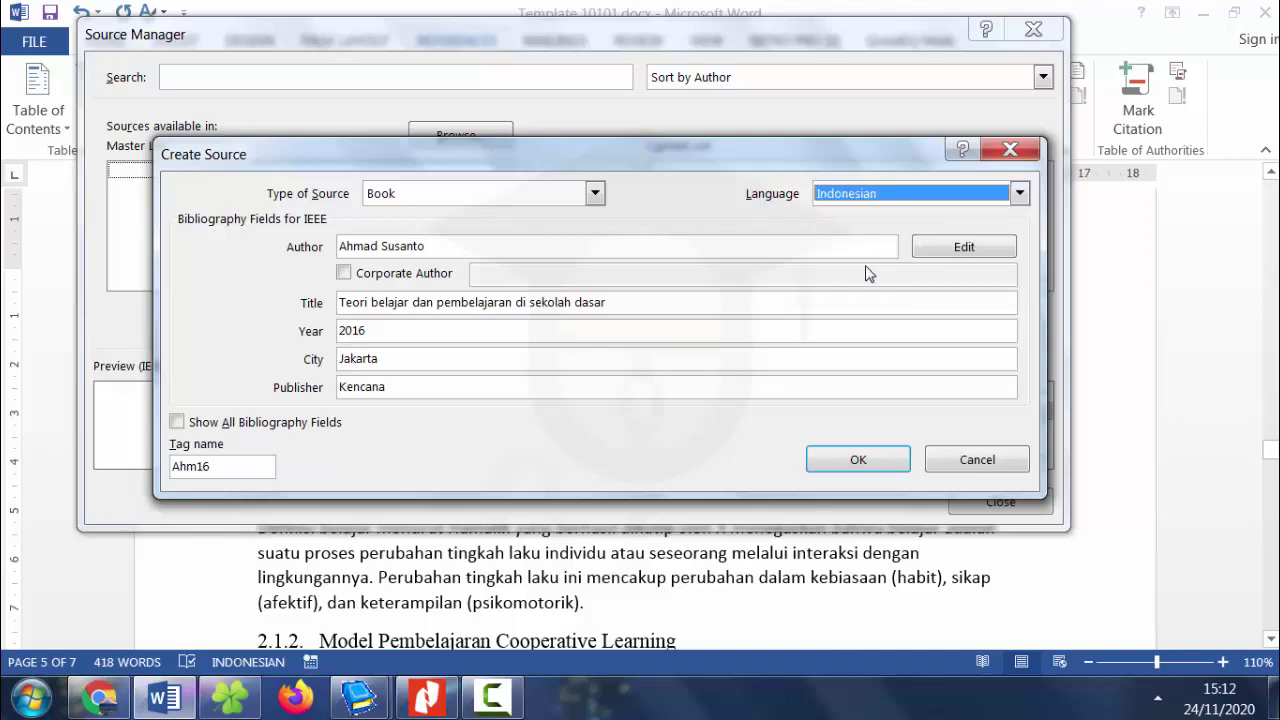
left_click(868, 464)
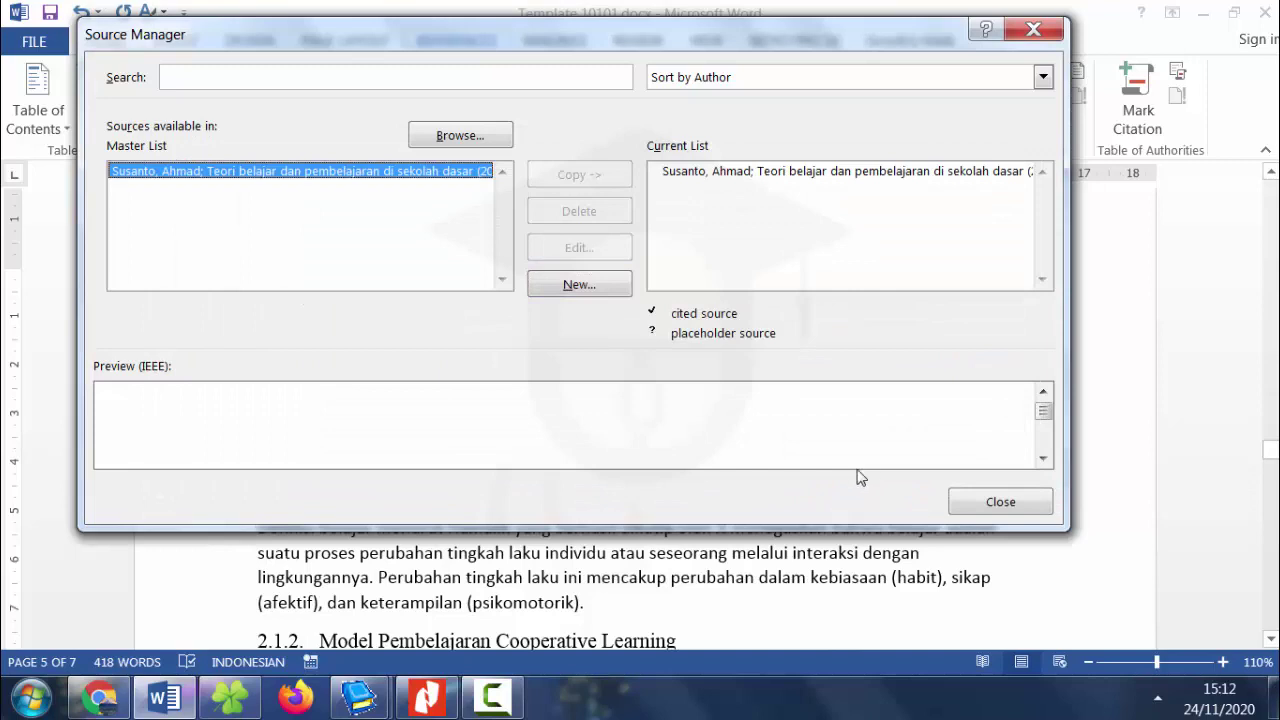
left_click(345, 200)
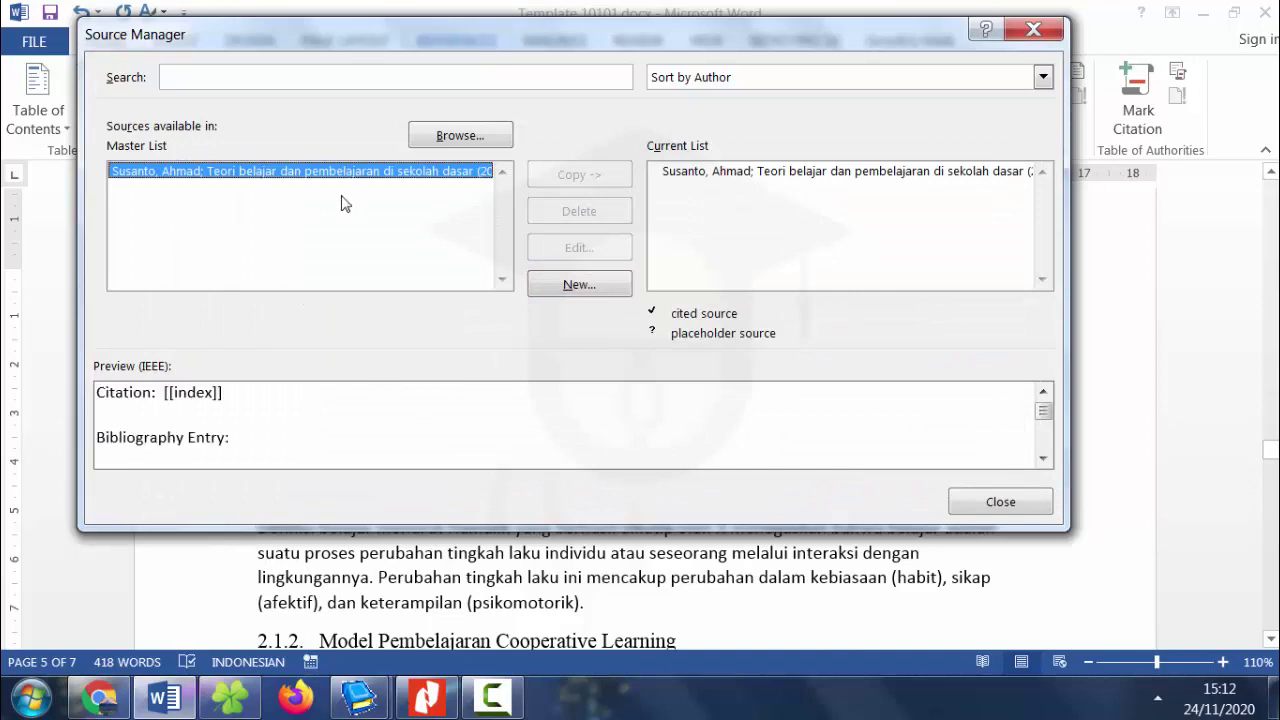
left_click(983, 515)
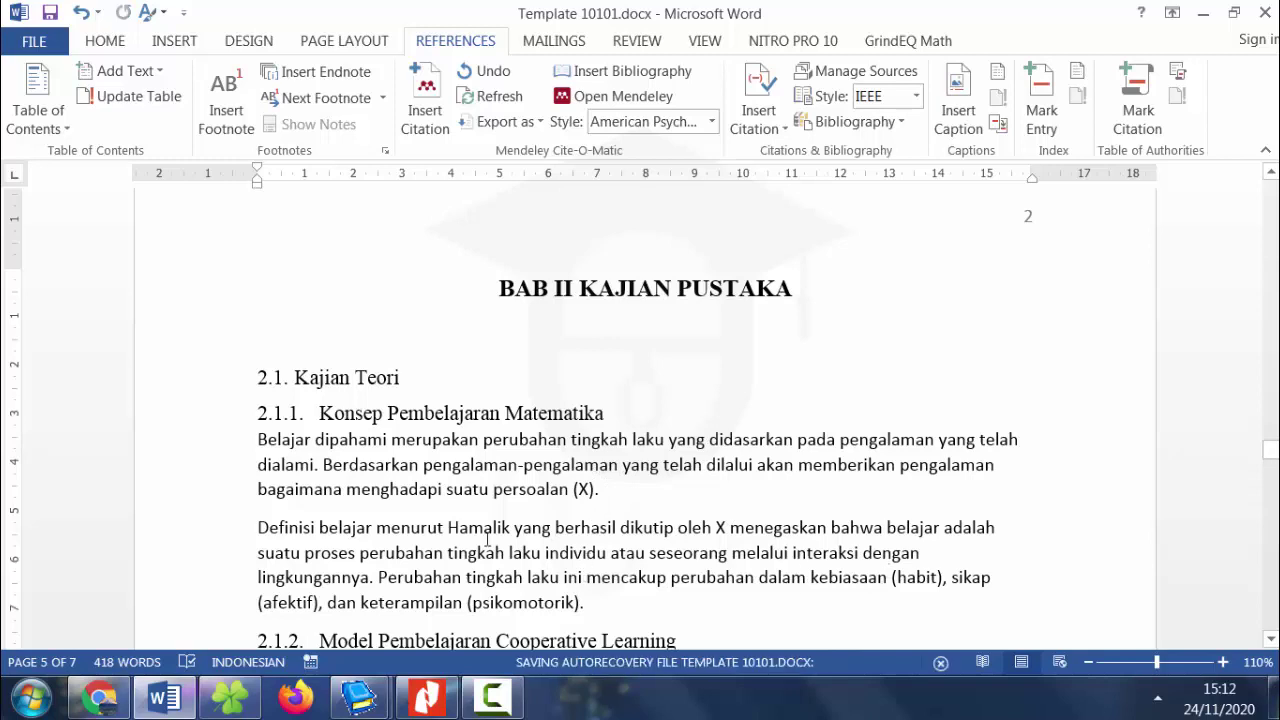
Replace the placeholder X in the Hamalik paragraph with 'Susanto'.
left_click(730, 532)
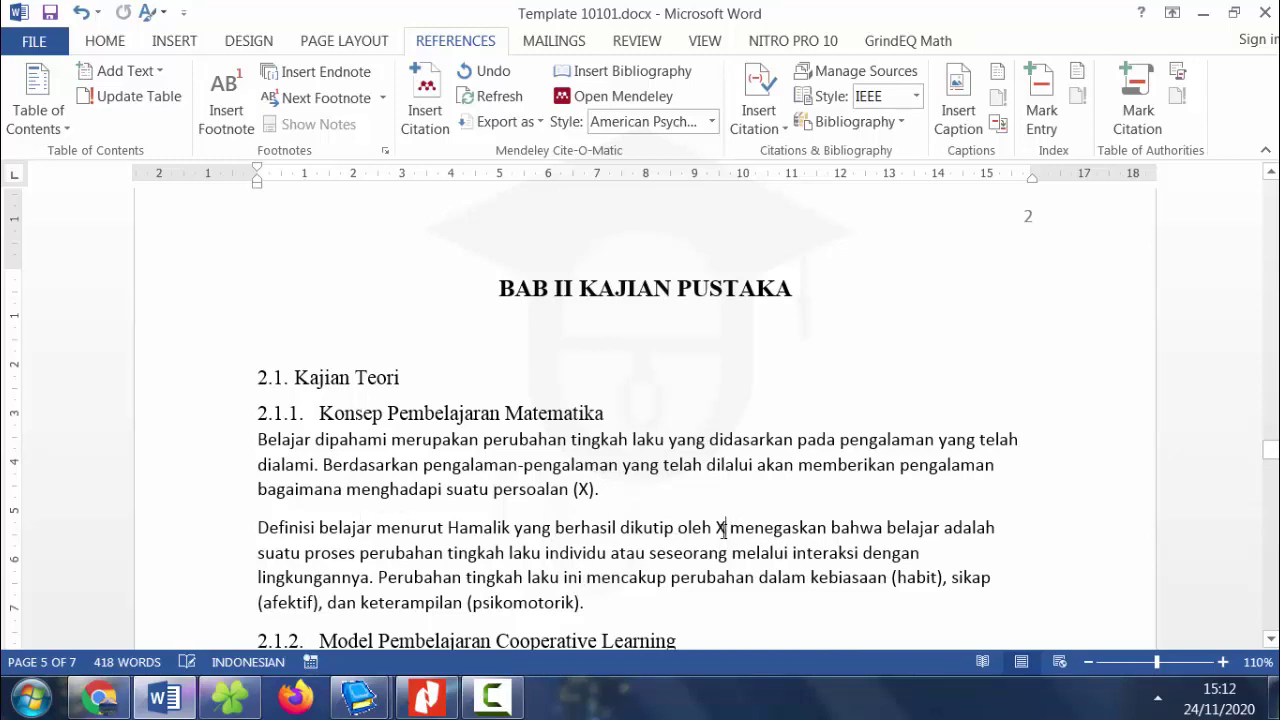
key("BackSpace")
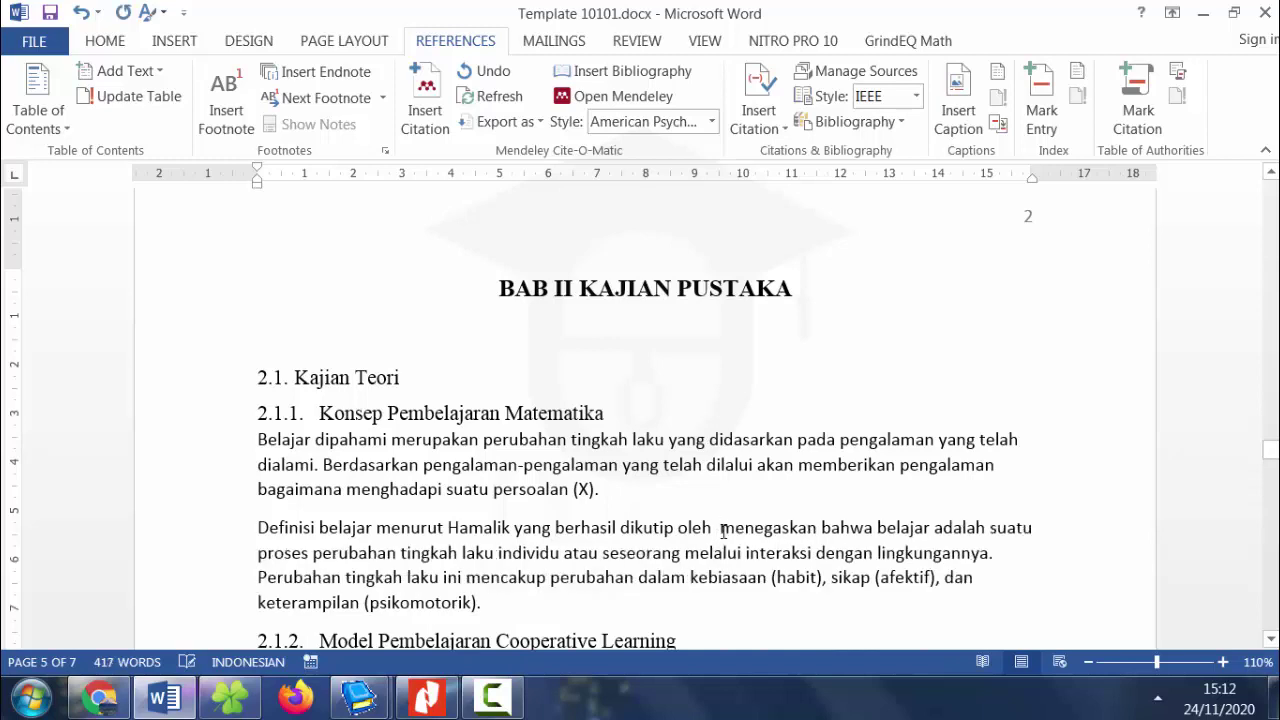
type("Susant")
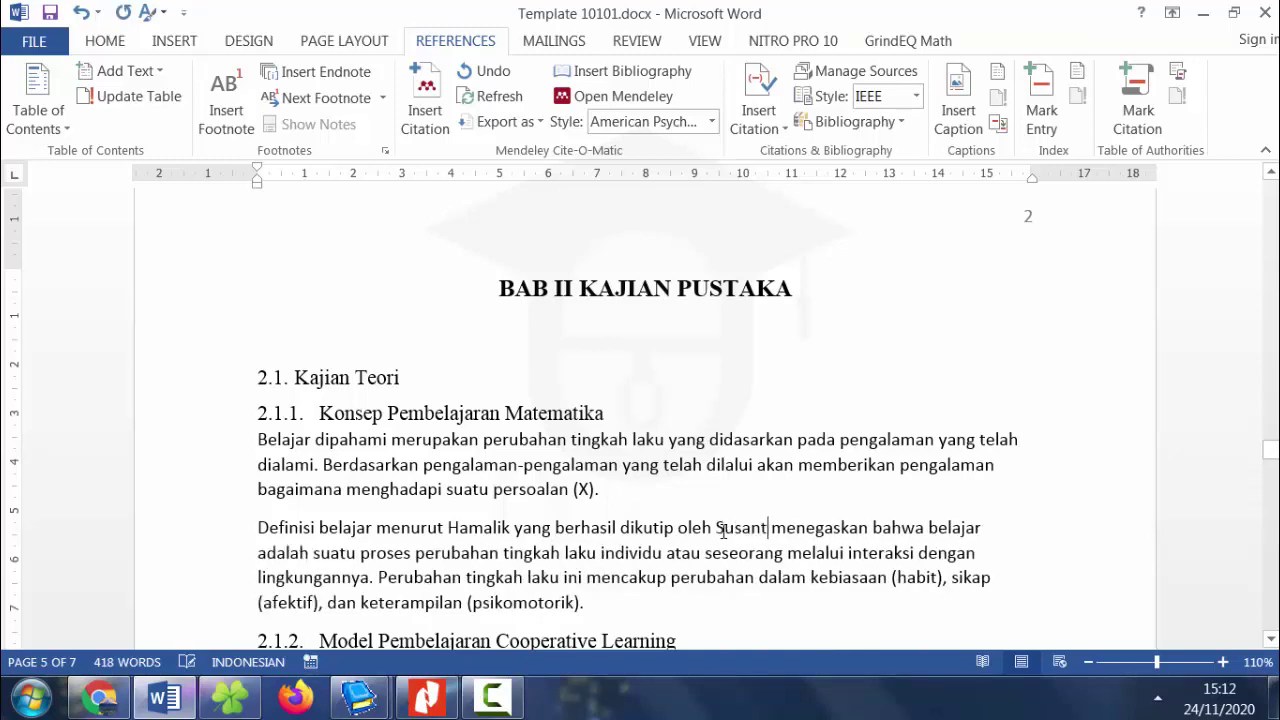
type("o")
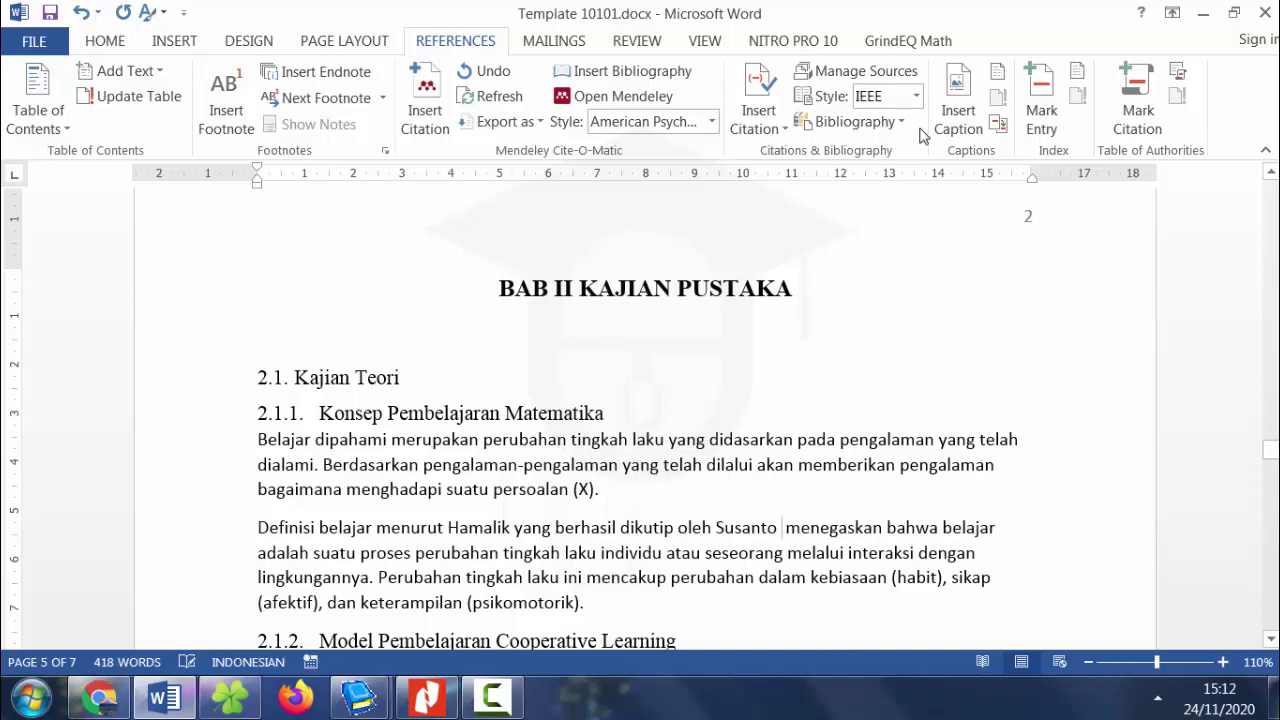
Switch the citation style to APA and insert the Susanto 2016 citation after the name.
left_click(916, 96)
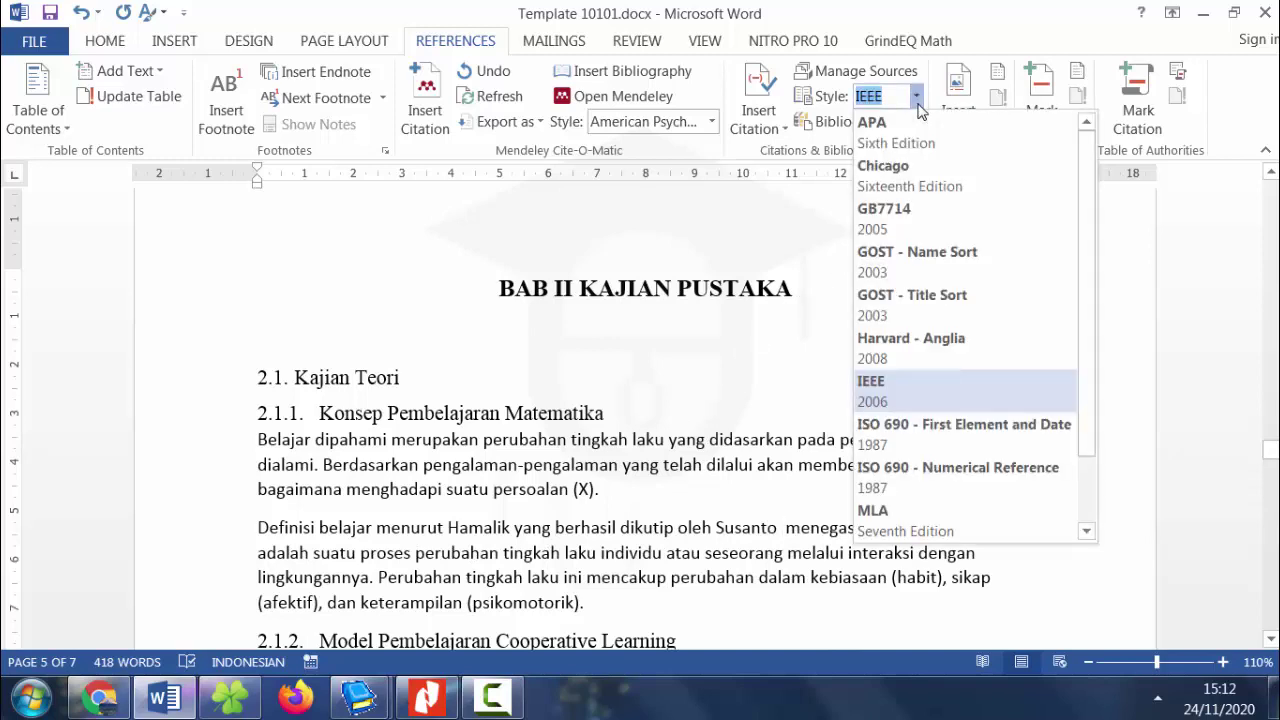
left_click(924, 142)
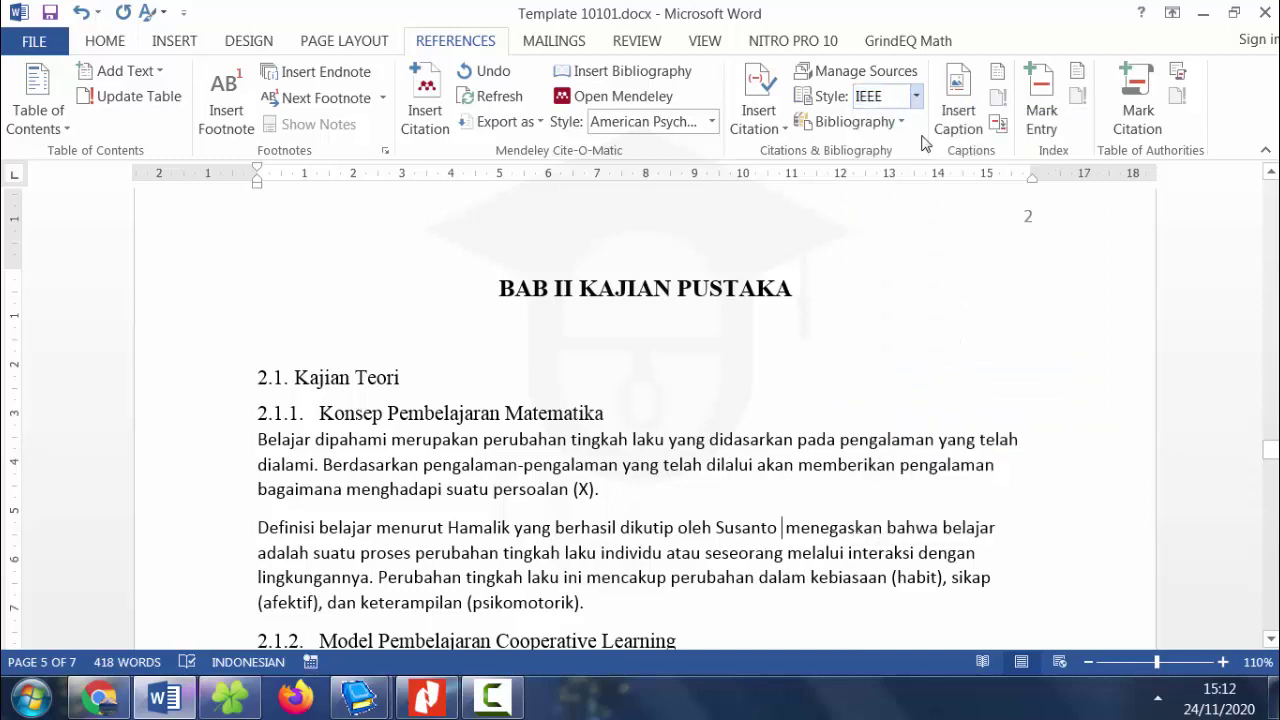
left_click(762, 128)
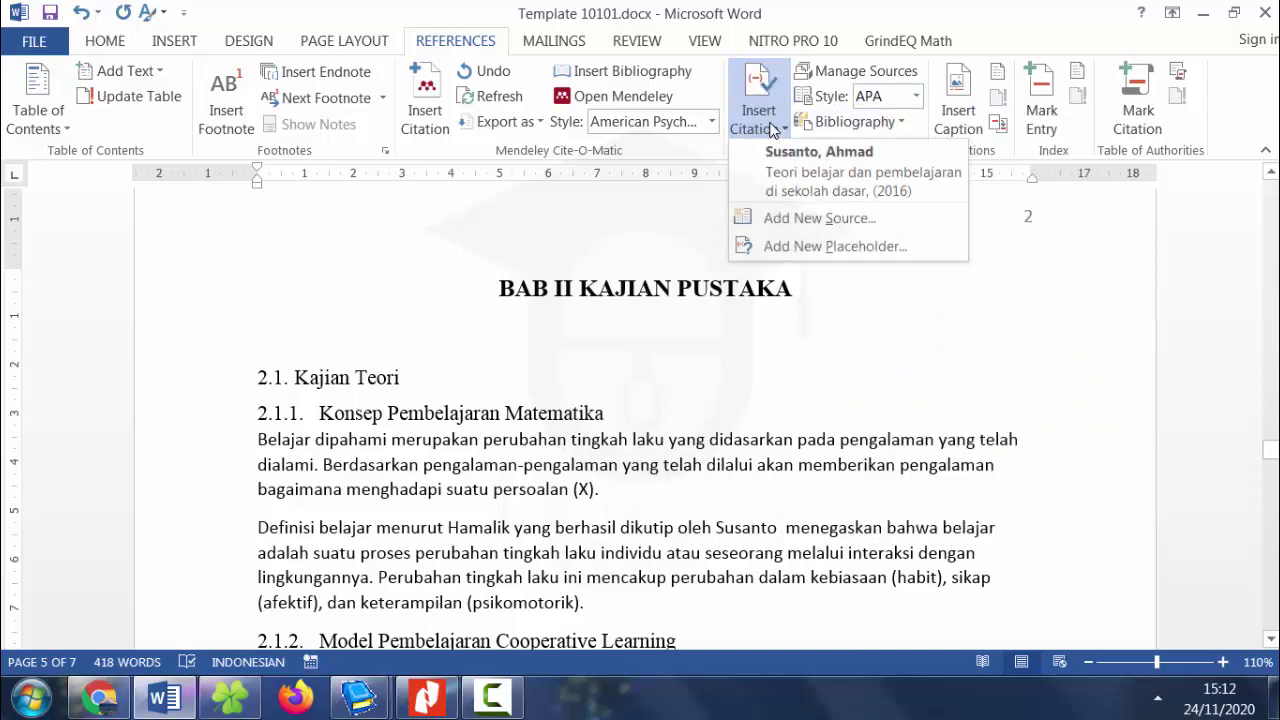
left_click(860, 183)
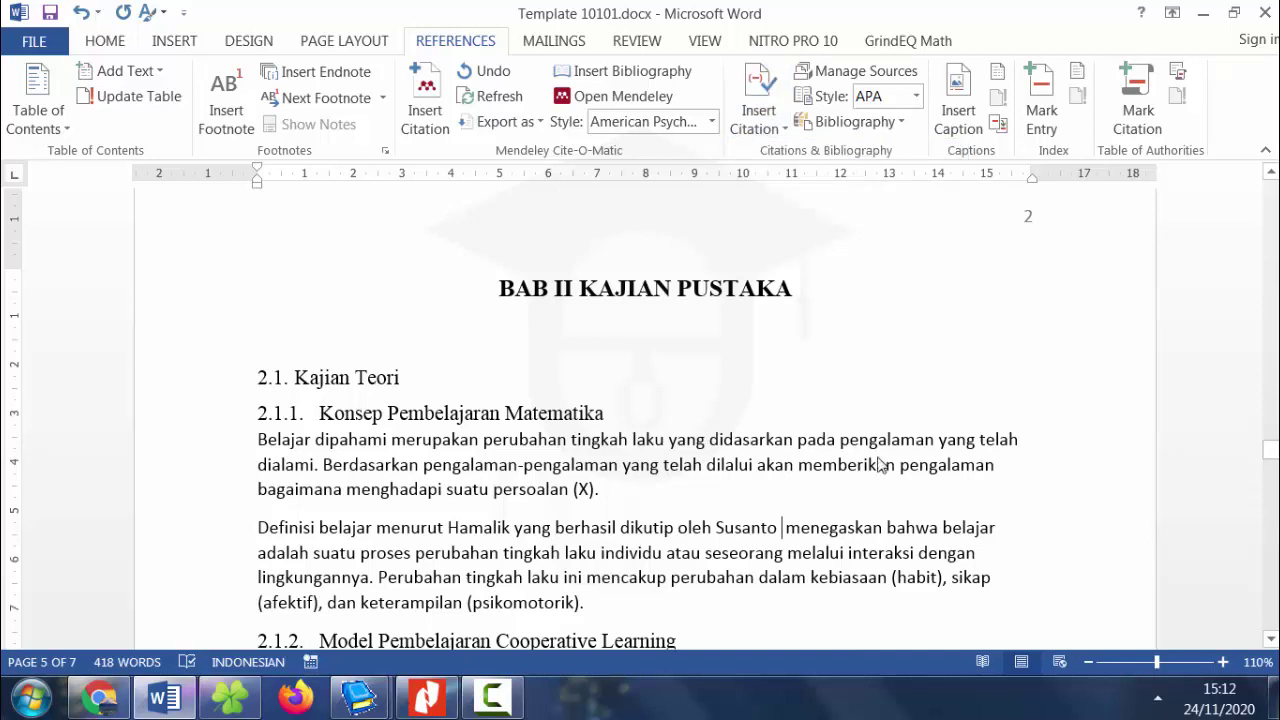
Edit the citation to suppress author and title, leaving the Pages field ready for input.
double_click(729, 530)
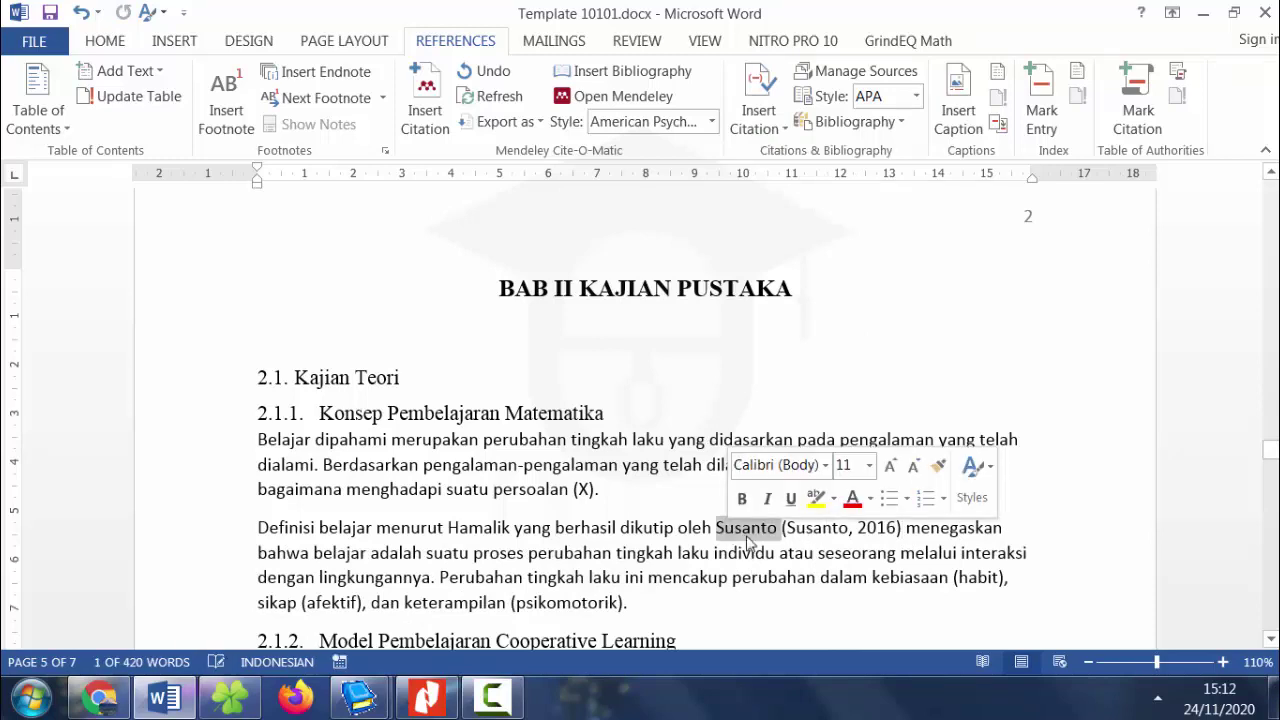
left_click(822, 530)
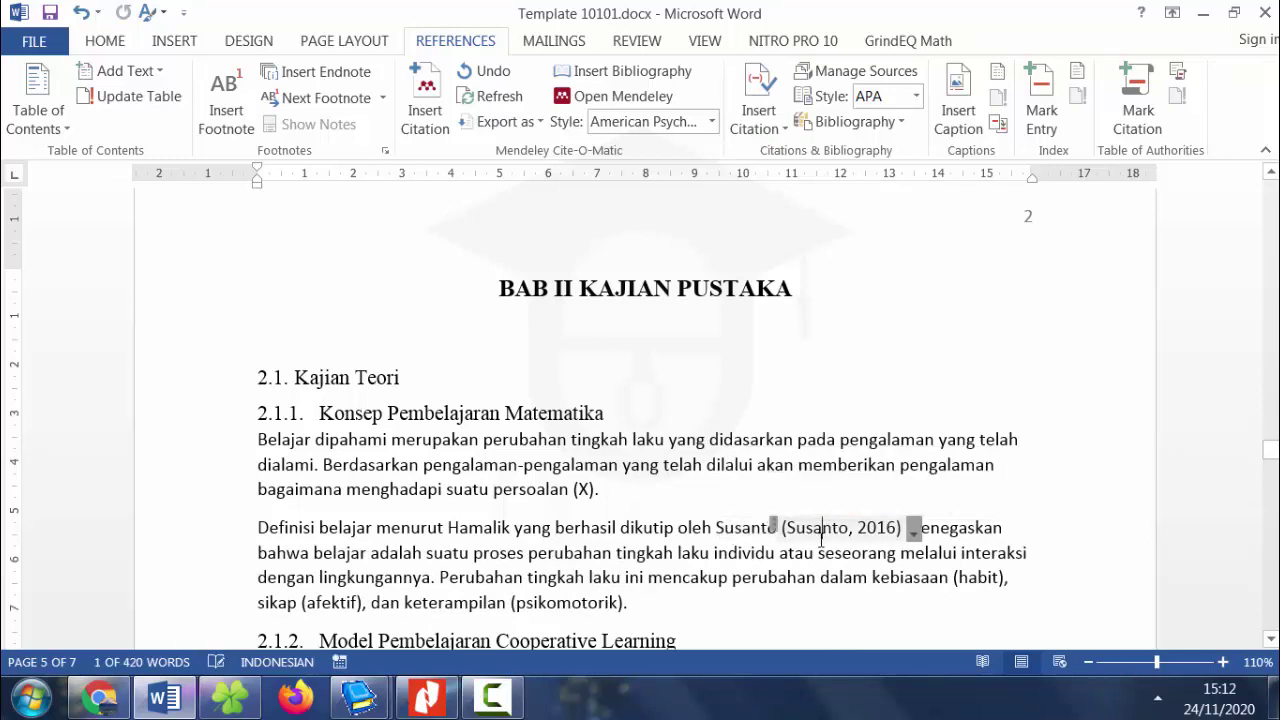
left_click(913, 534)
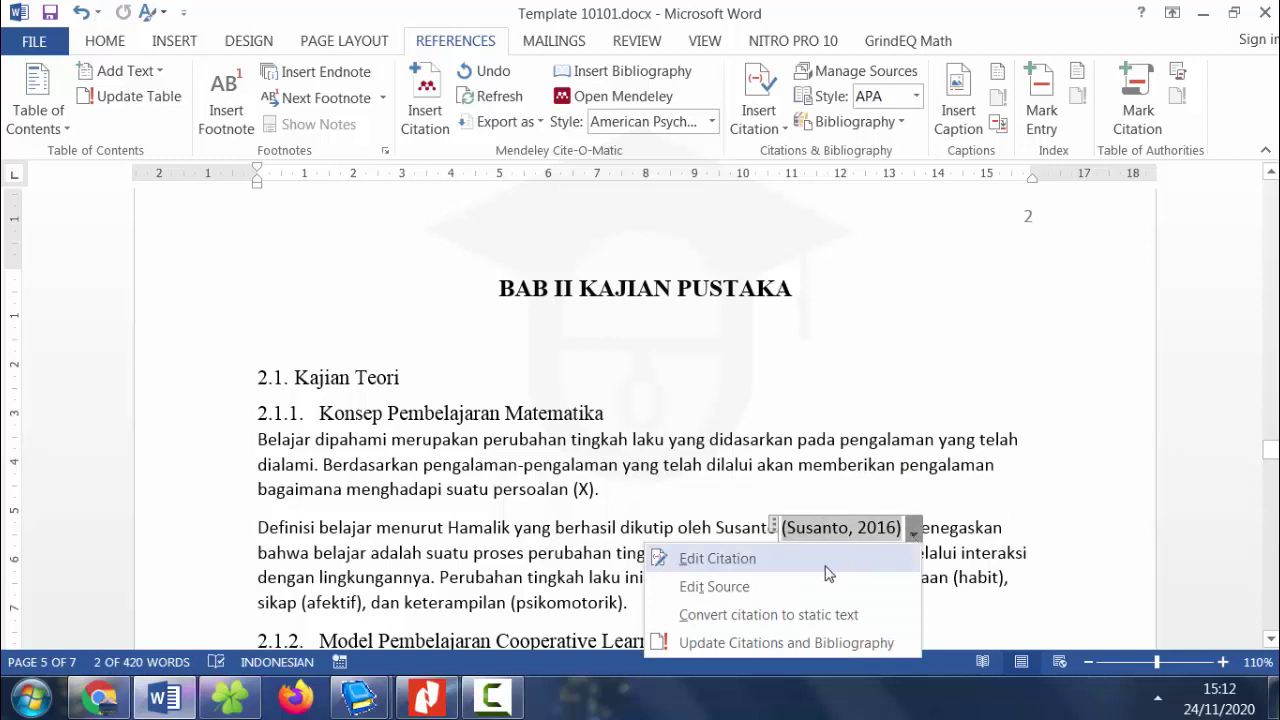
left_click(797, 563)
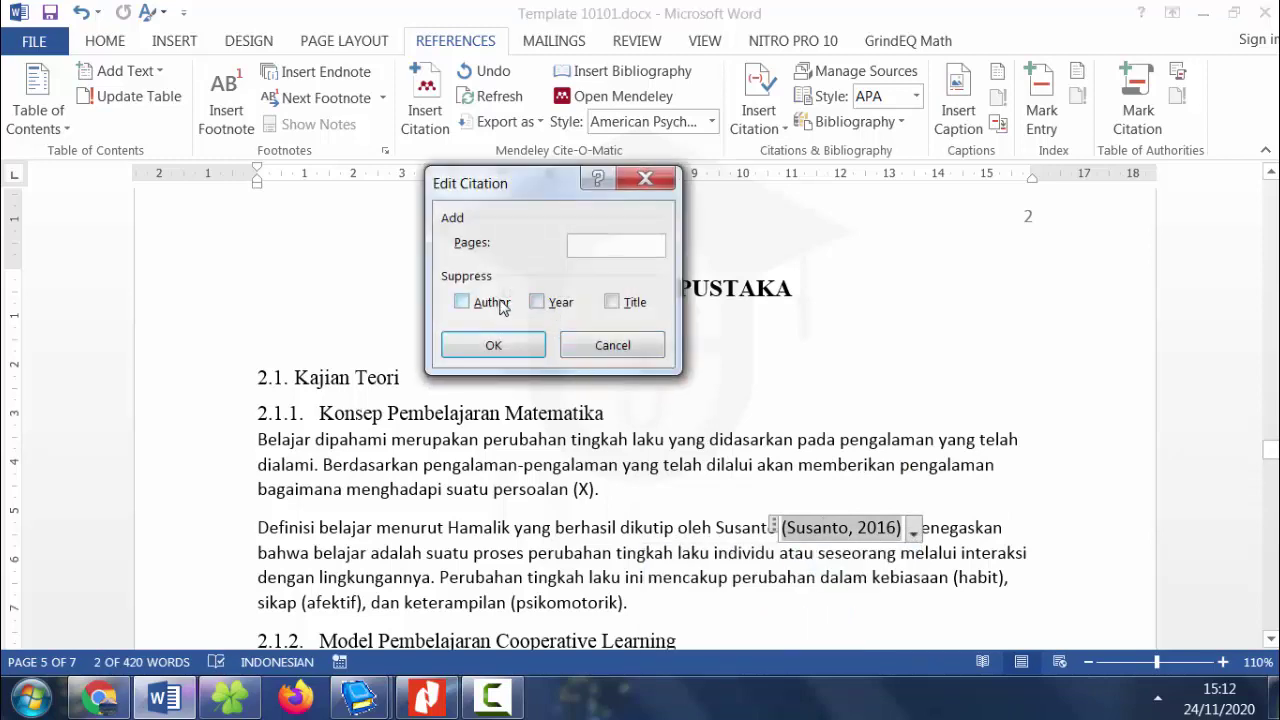
left_click(507, 303)
left_click(629, 307)
left_click(622, 251)
Scroll the IeVNDwAAQBAJ PDF from page 8 to page 9's passage defining learning as behaviour change.
left_click(427, 697)
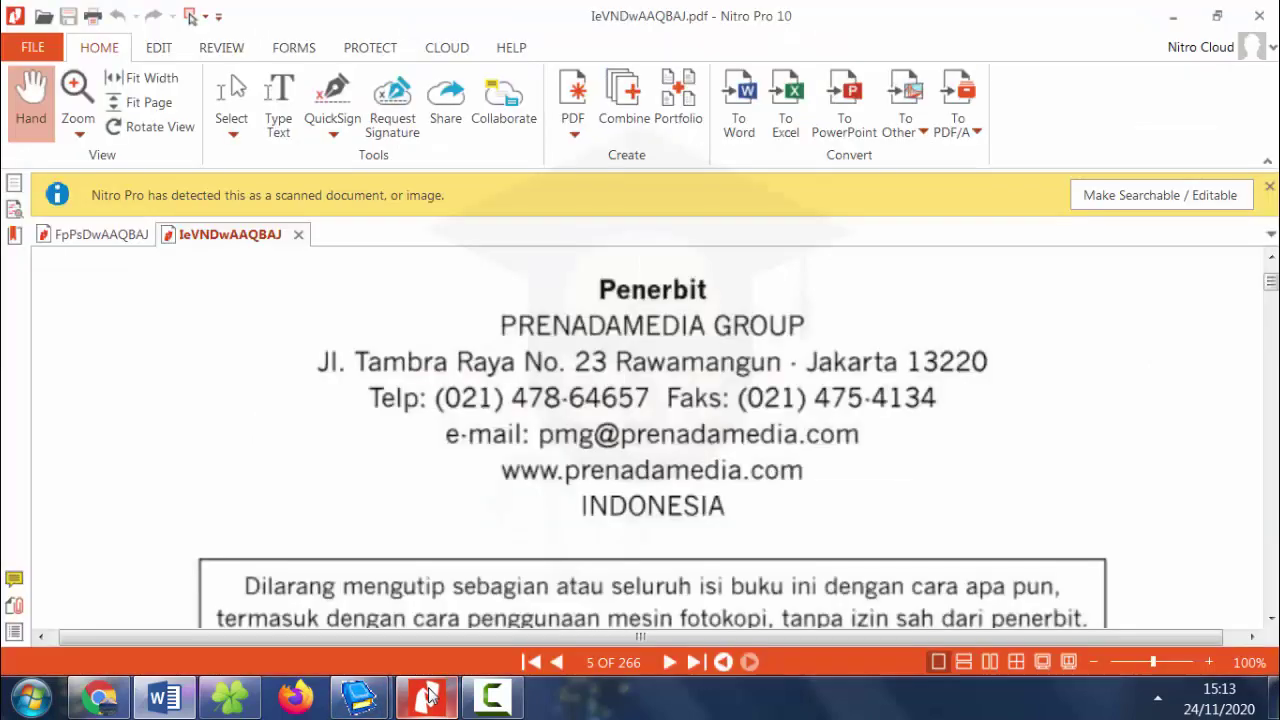
scroll(376, 488, "down", 5)
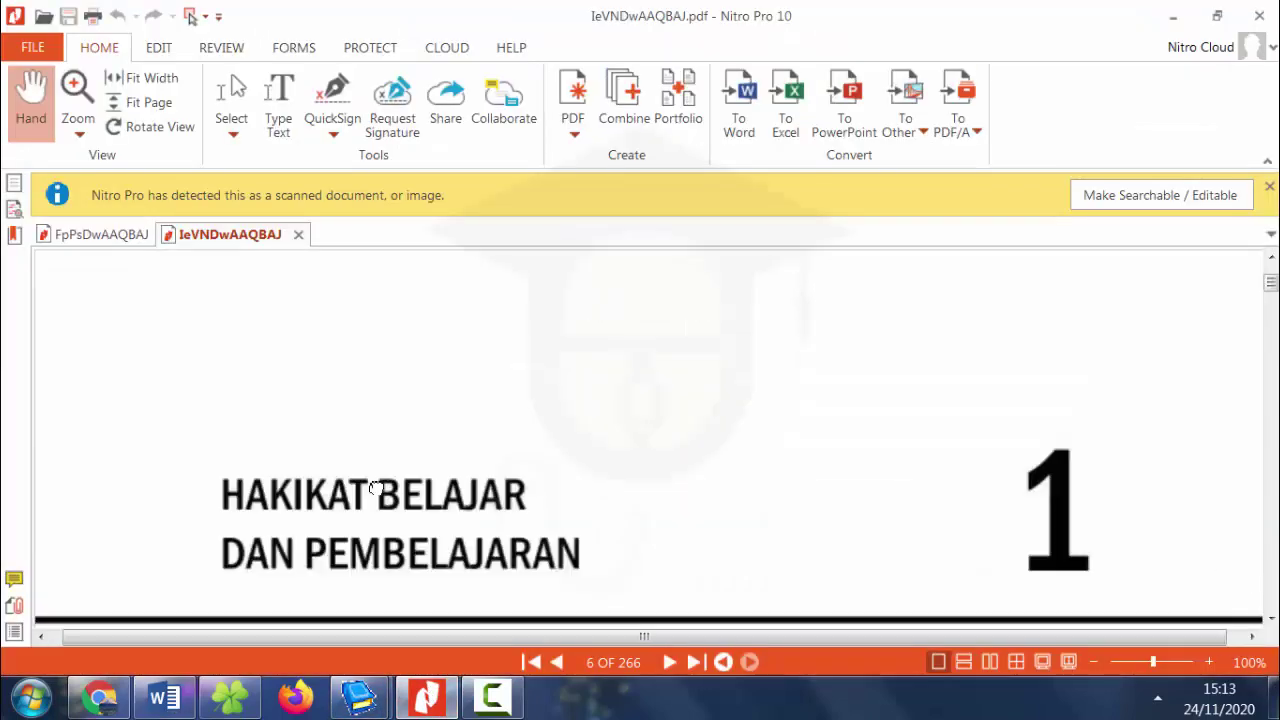
scroll(376, 488, "down", 5)
scroll(376, 488, "down", 5)
scroll(376, 488, "down", 5)
scroll(376, 488, "down", 5)
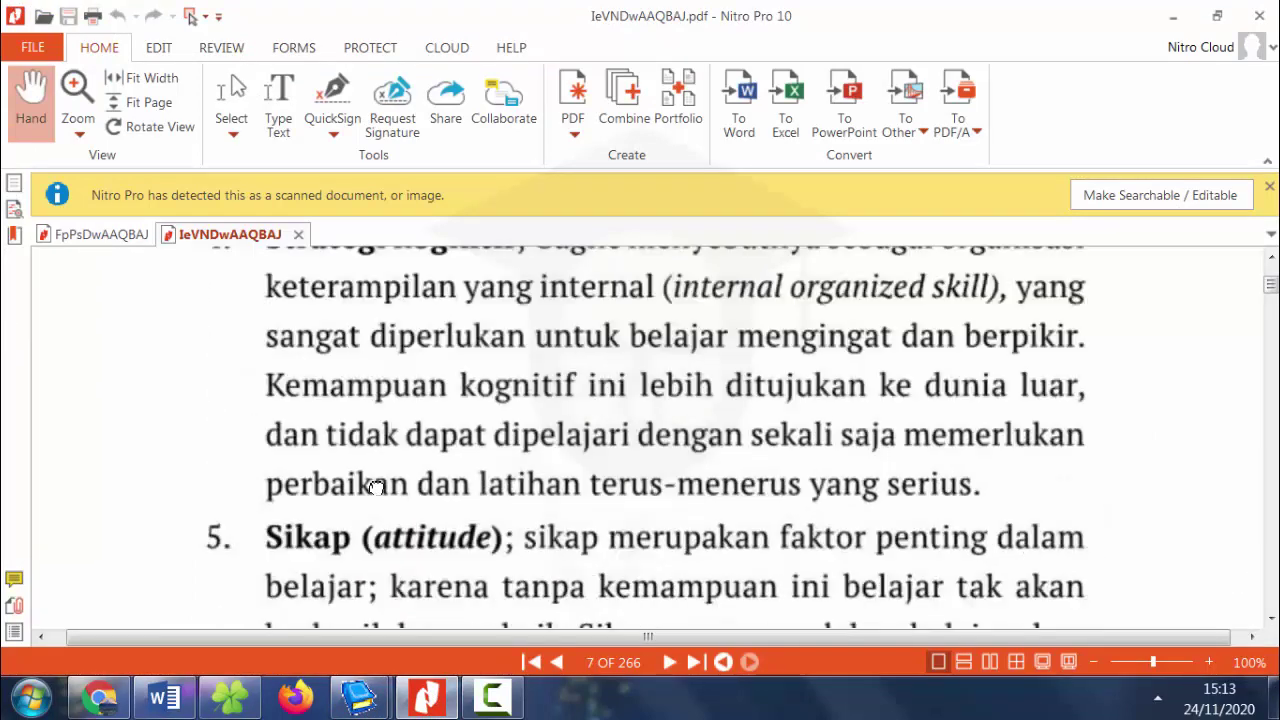
scroll(376, 488, "down", 4)
scroll(376, 488, "down", 4)
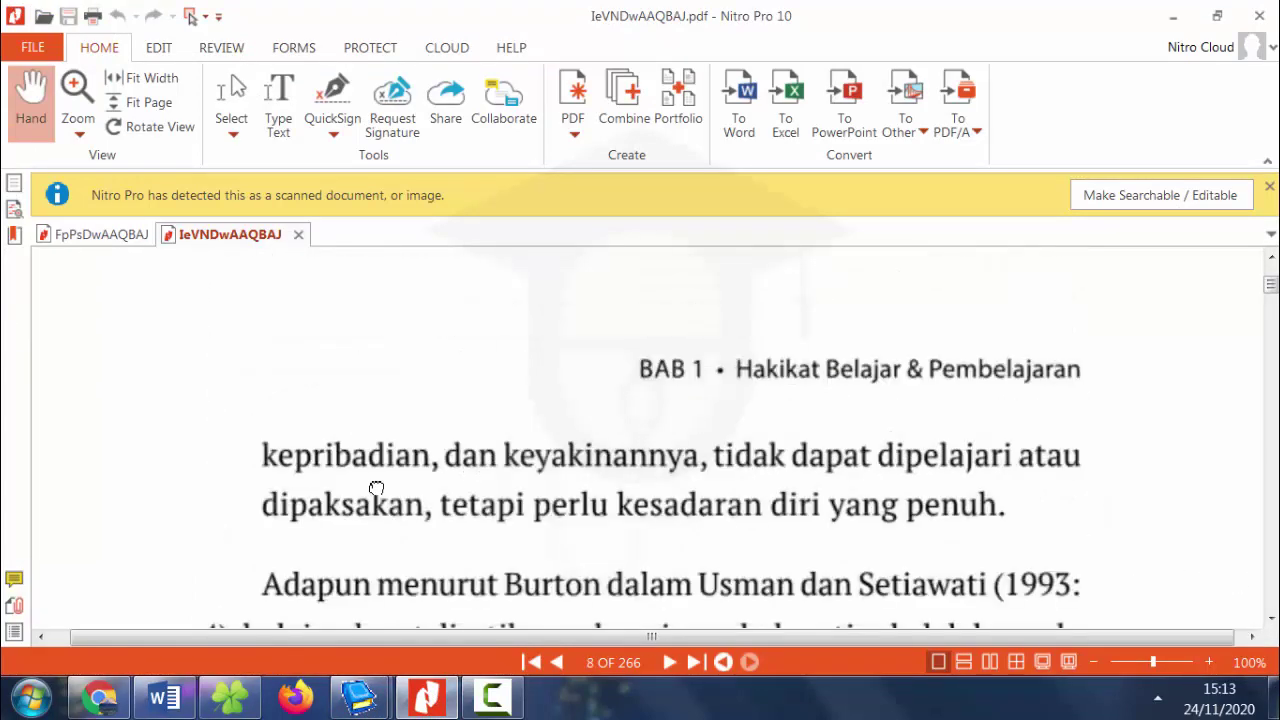
scroll(376, 488, "down", 4)
scroll(376, 488, "down", 4)
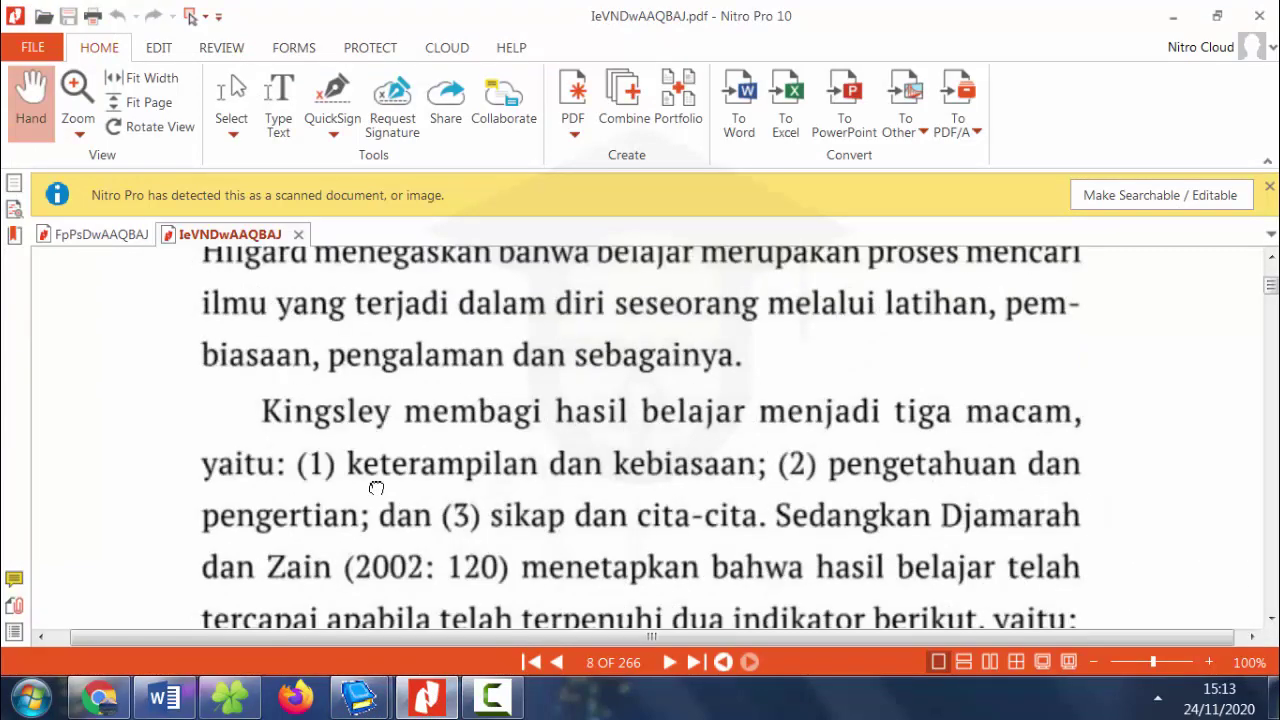
scroll(376, 488, "down", 5)
scroll(376, 488, "up", 5)
scroll(376, 488, "down", 5)
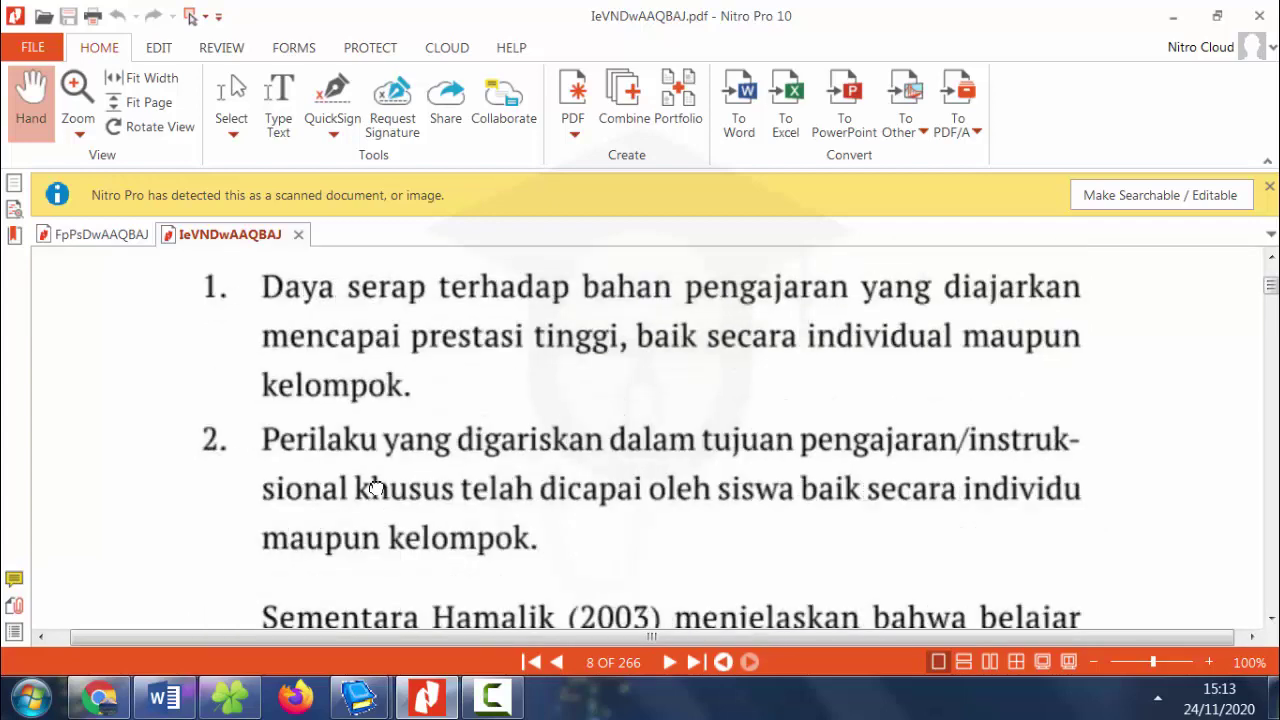
scroll(376, 488, "down", 5)
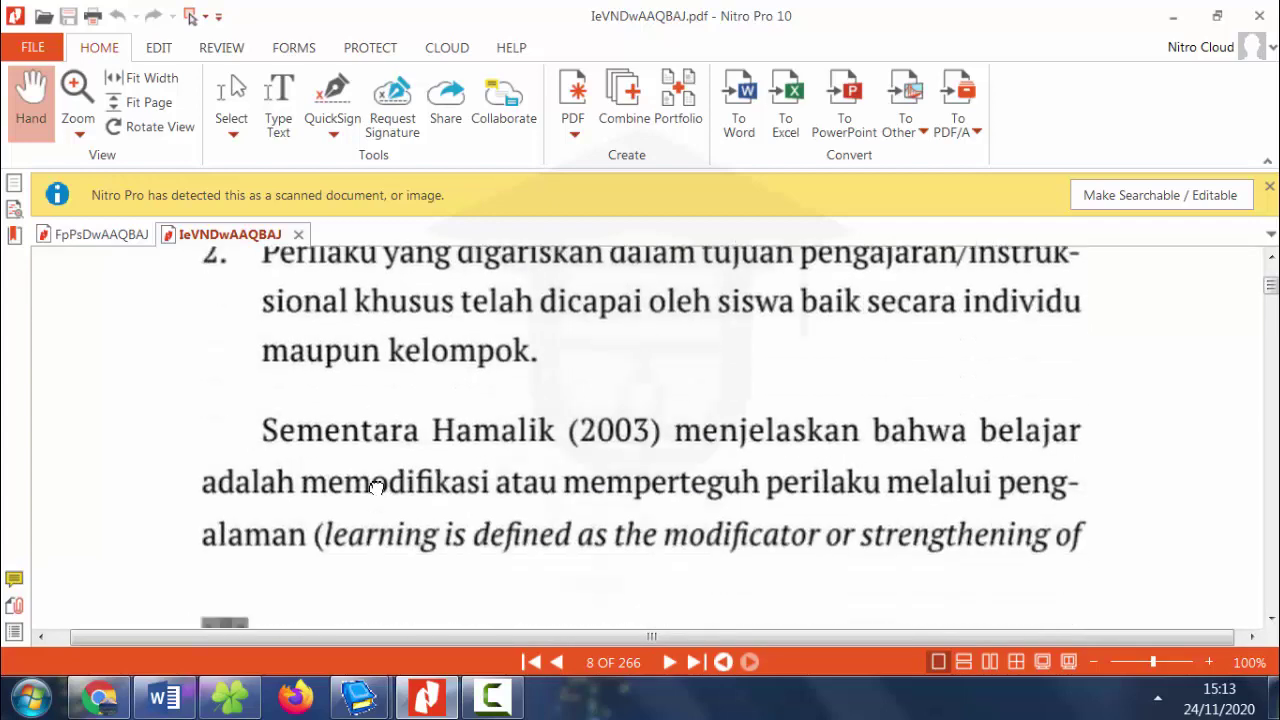
scroll(376, 488, "down", 5)
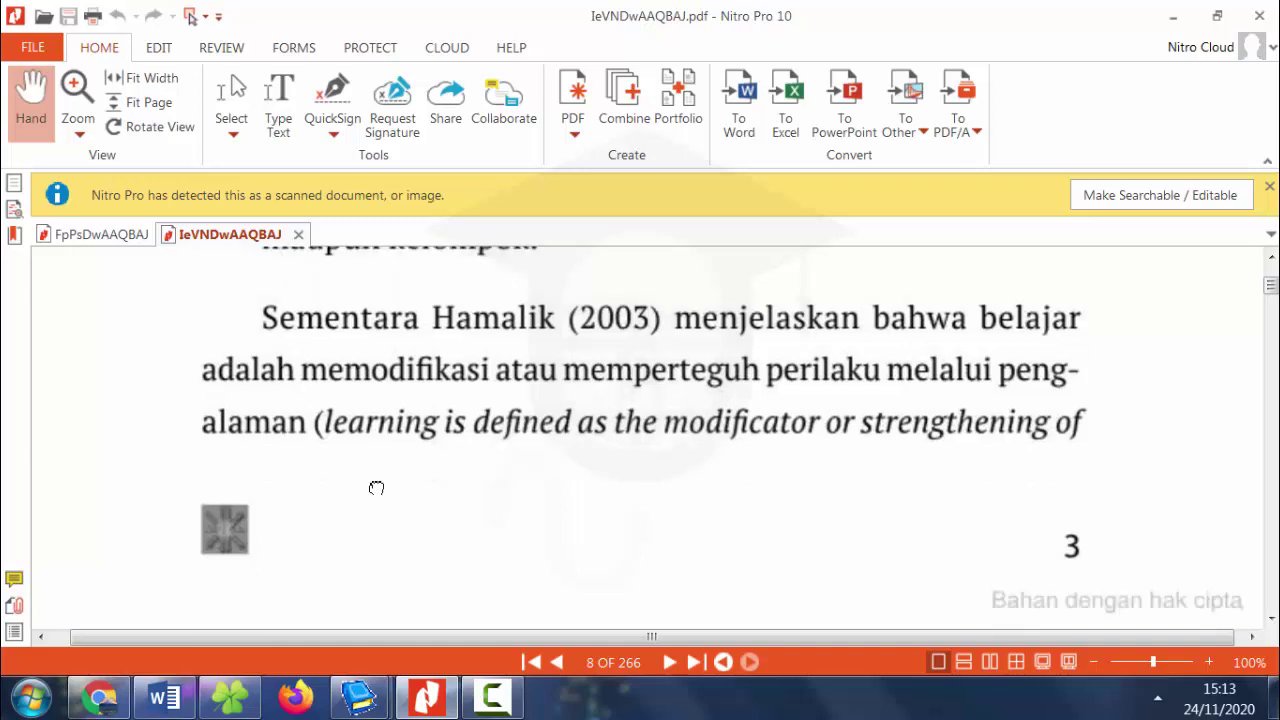
scroll(376, 488, "down", 5)
scroll(376, 488, "up", 5)
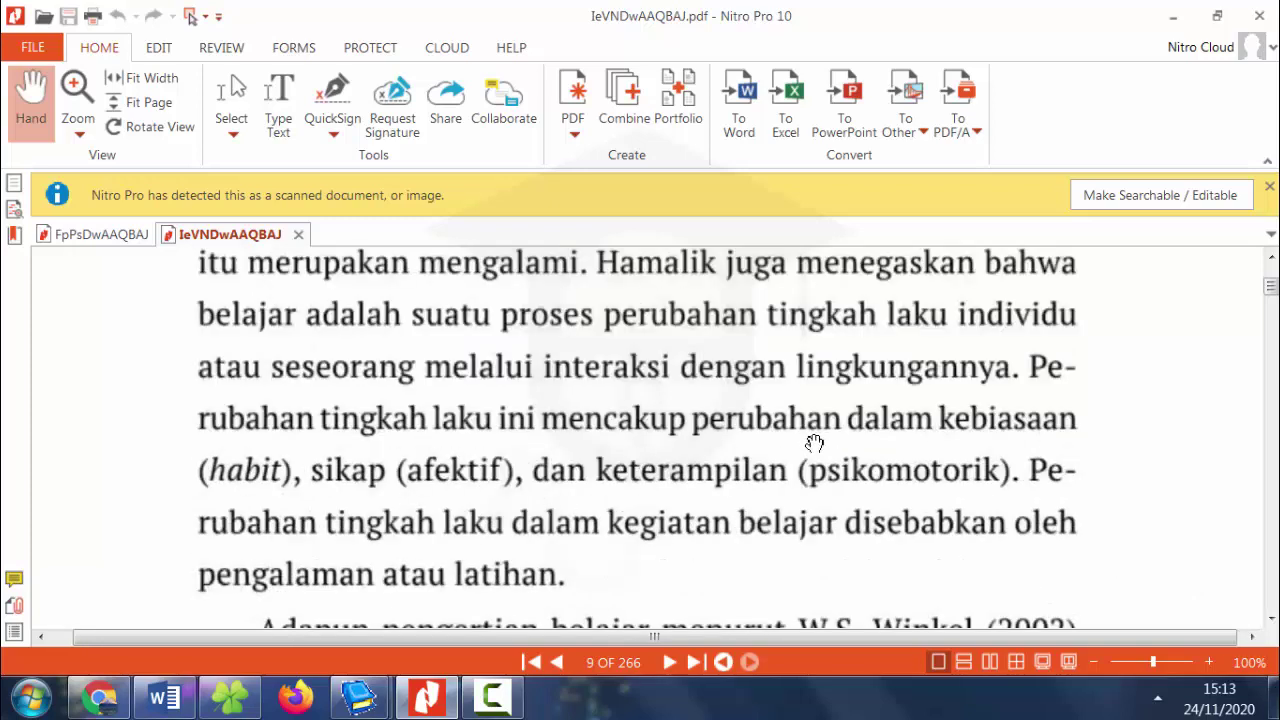
scroll(690, 474, "down", 5)
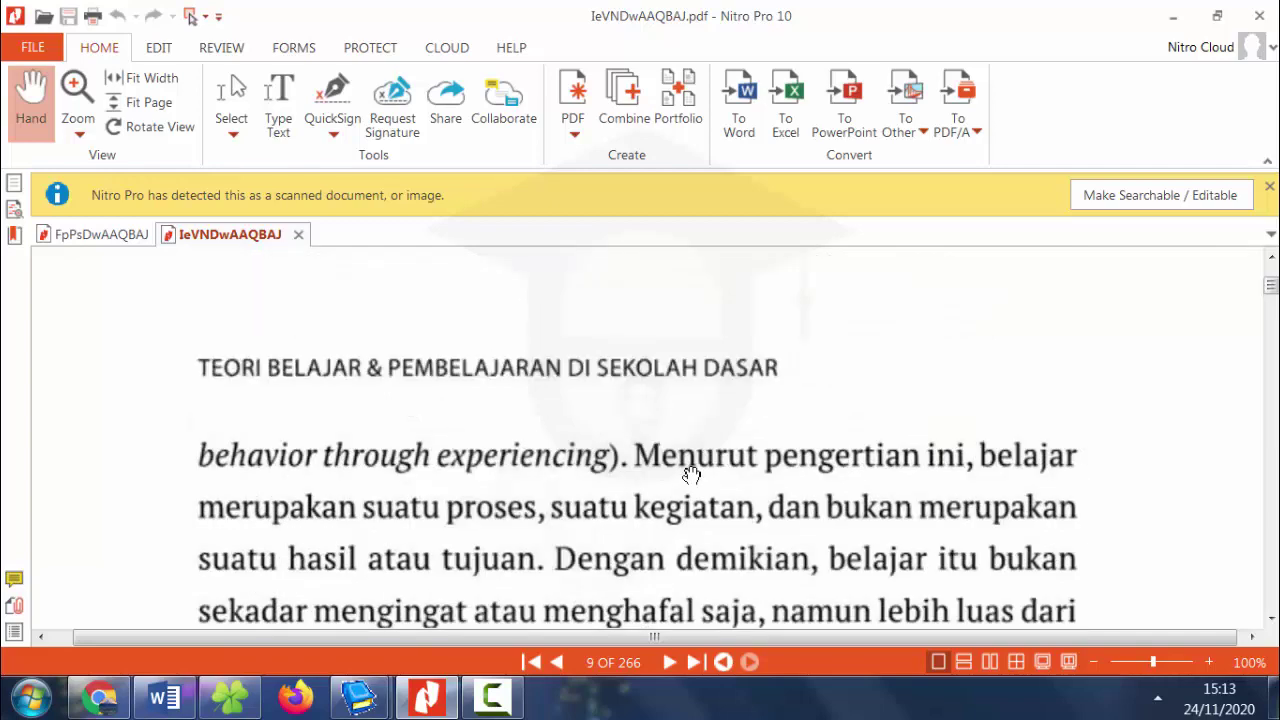
scroll(690, 474, "up", 5)
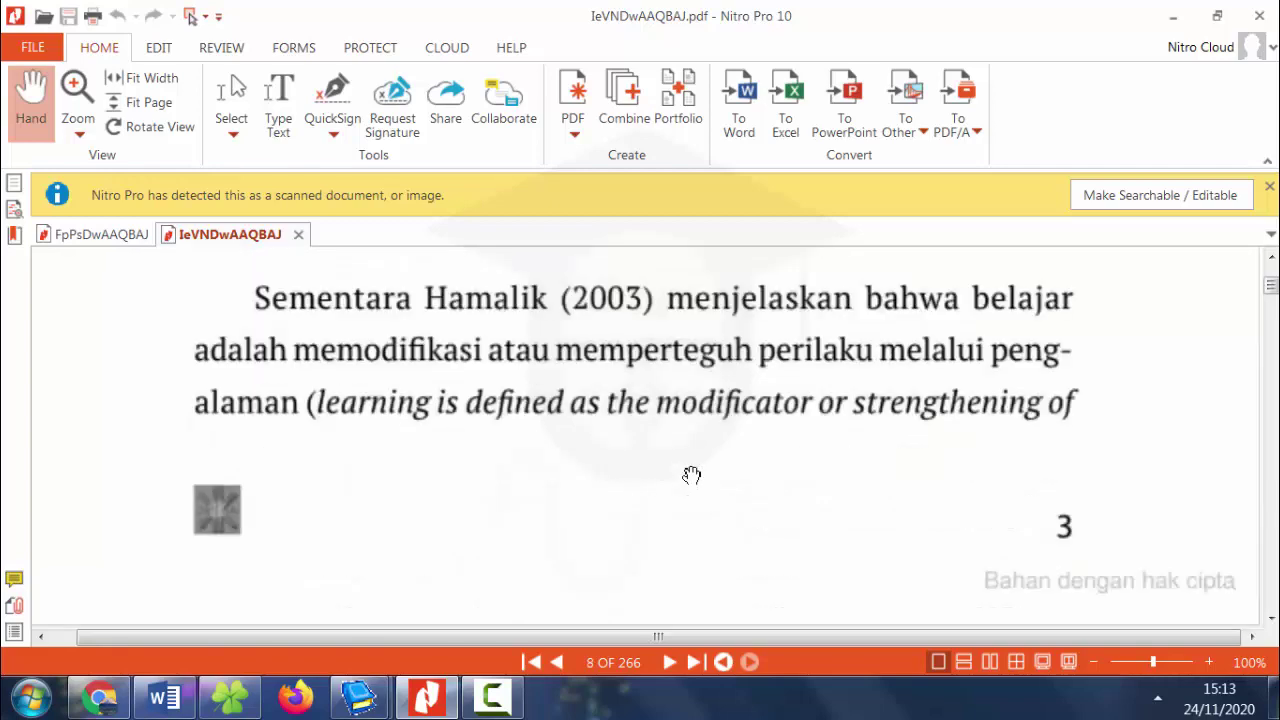
scroll(690, 474, "down", 5)
scroll(690, 474, "down", 5)
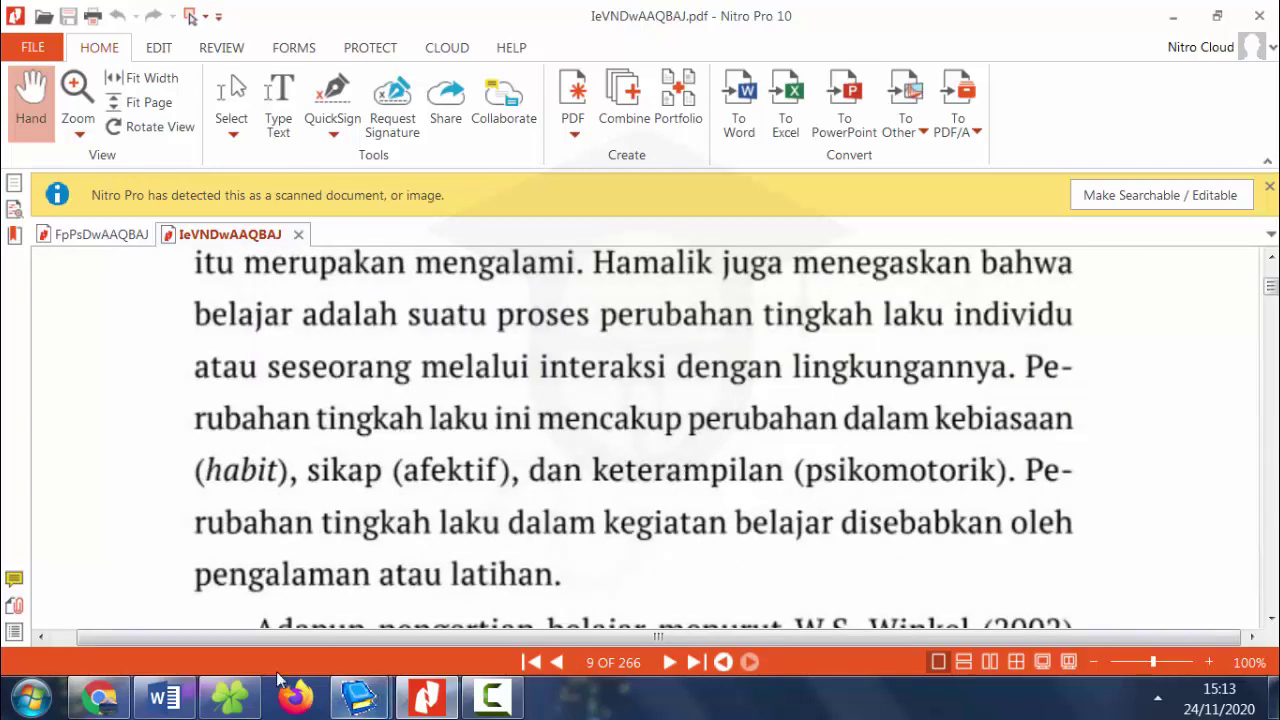
Set the citation's page to hal. 4 so it reads (2016, hal. 4) after the author's name.
left_click(165, 697)
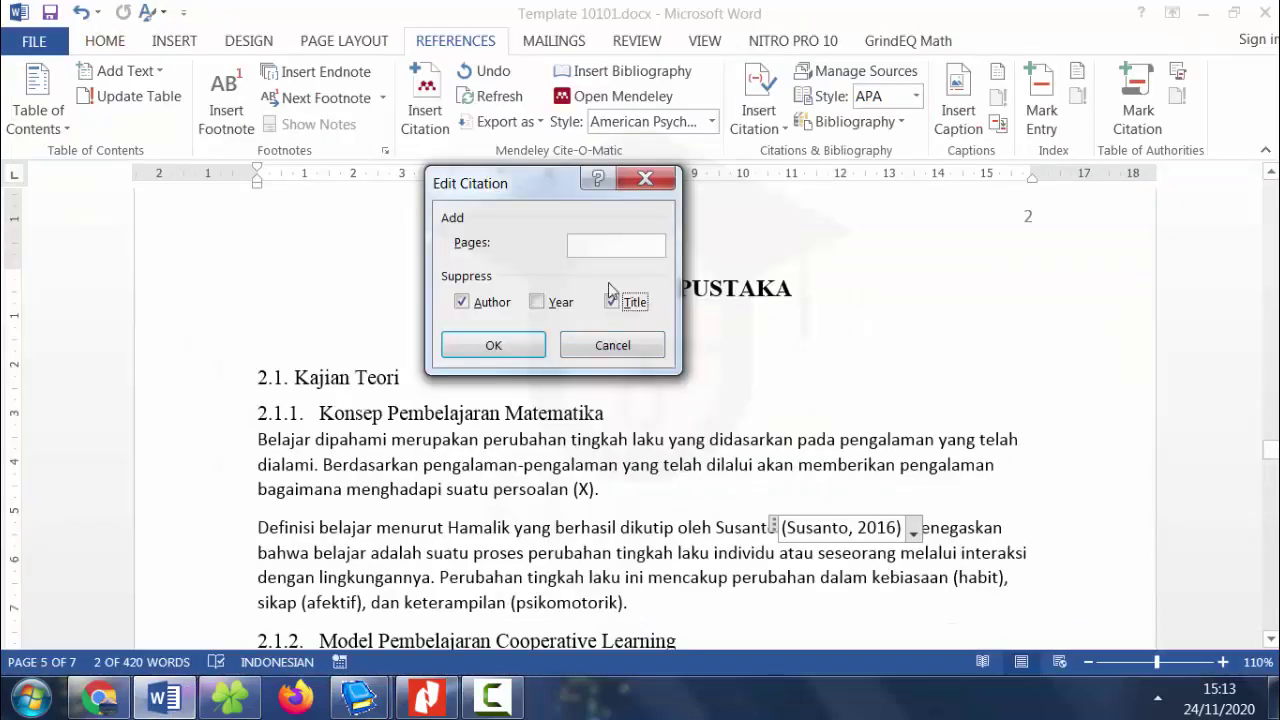
left_click(626, 240)
left_click(519, 343)
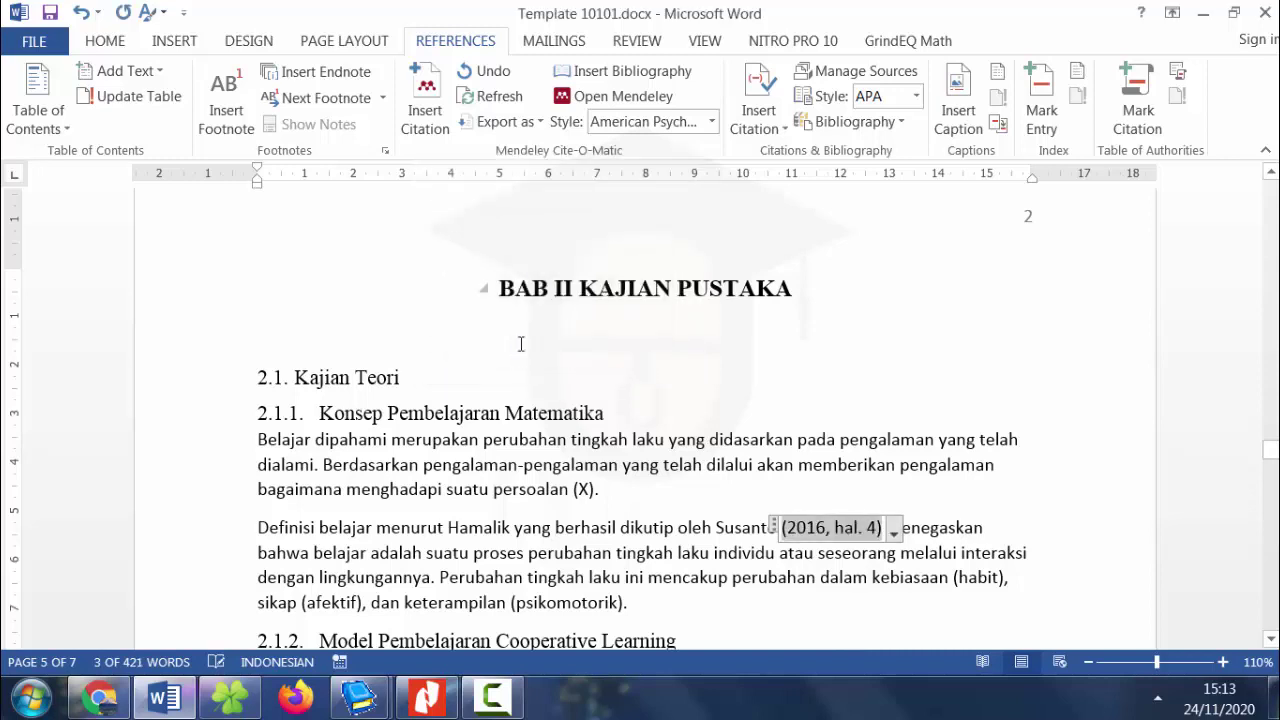
left_click(520, 344)
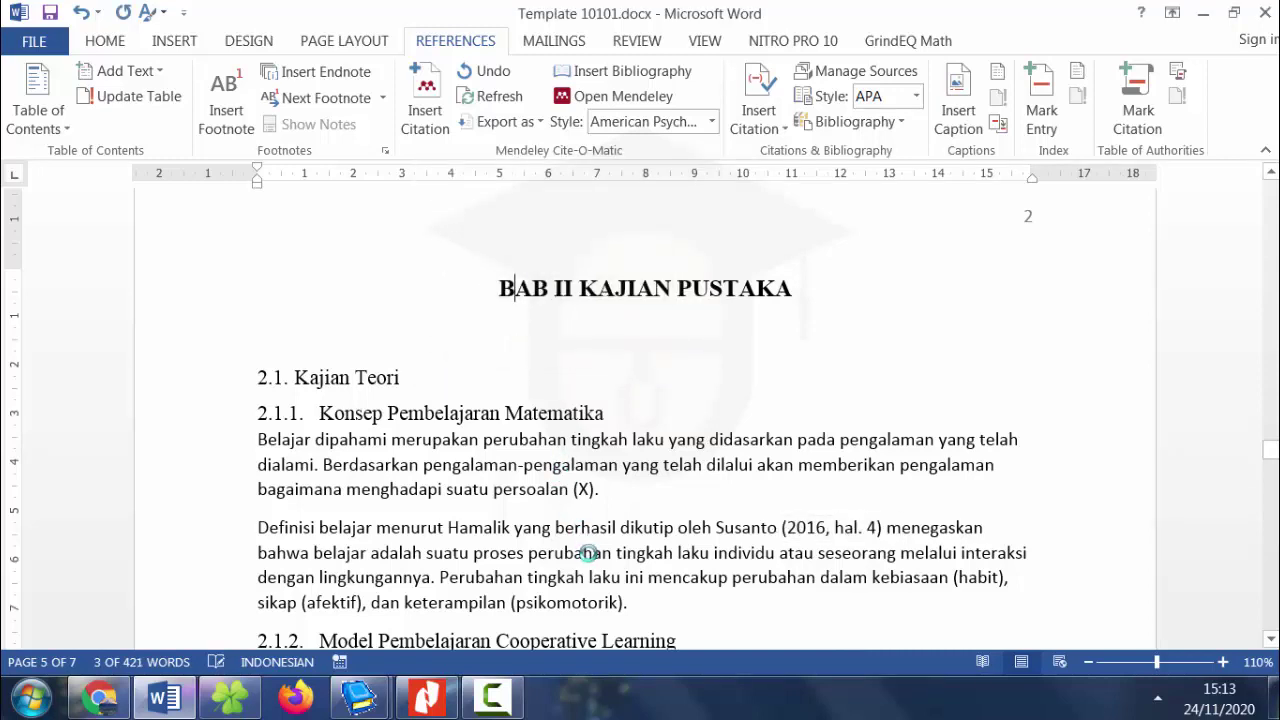
left_click(592, 552)
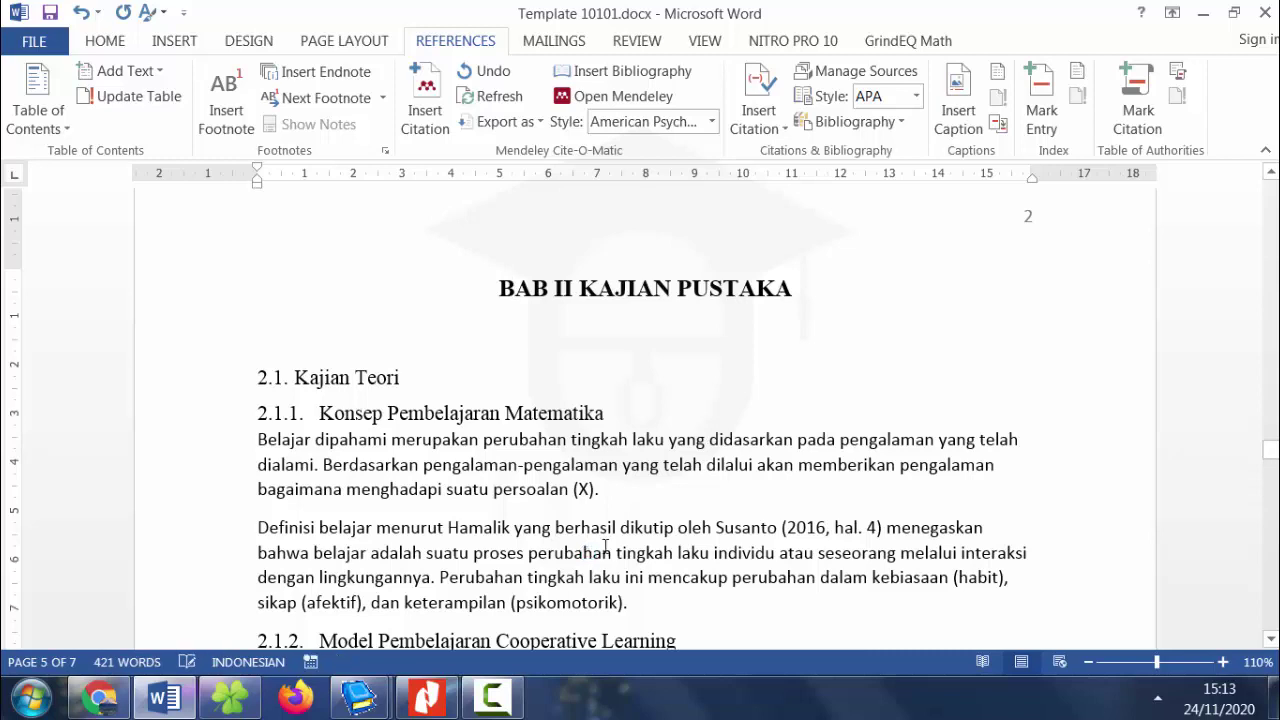
double_click(752, 526)
left_click(709, 555)
left_click(426, 697)
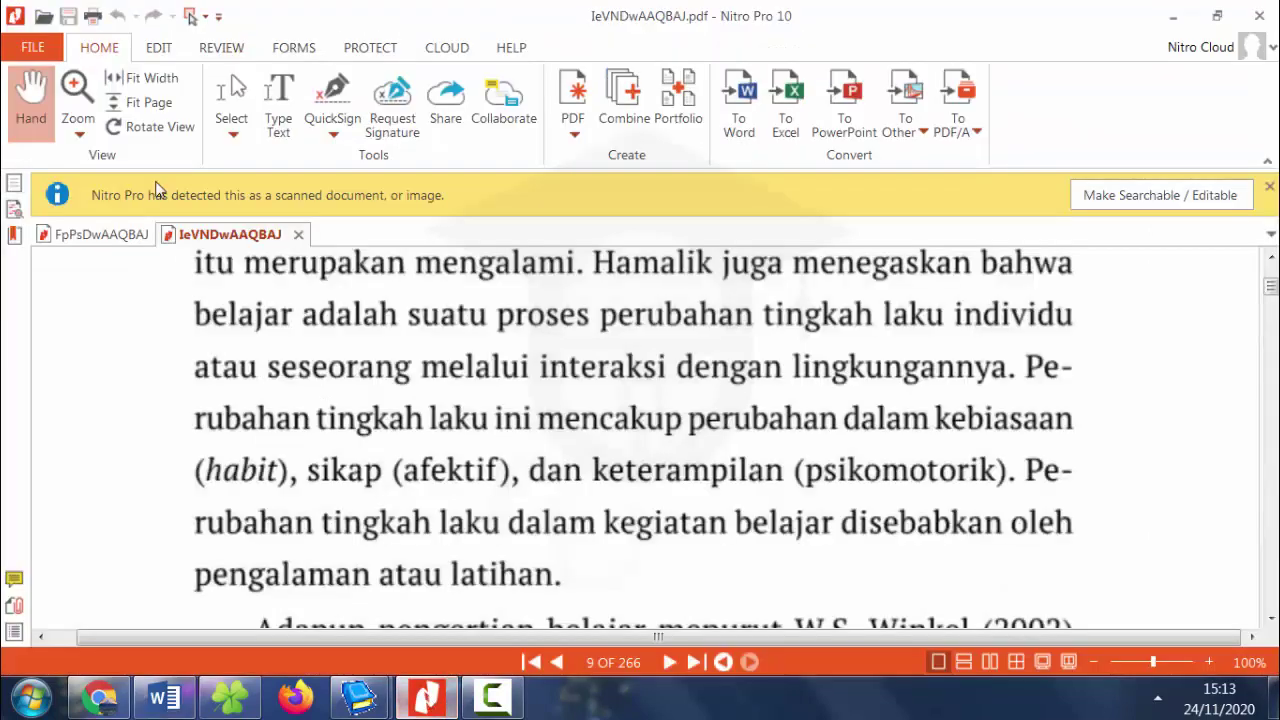
Open FpPsDwAAQBAJ.pdf and scroll up to its Teori Belajar & Pembelajaran cover on page 4.
left_click(80, 240)
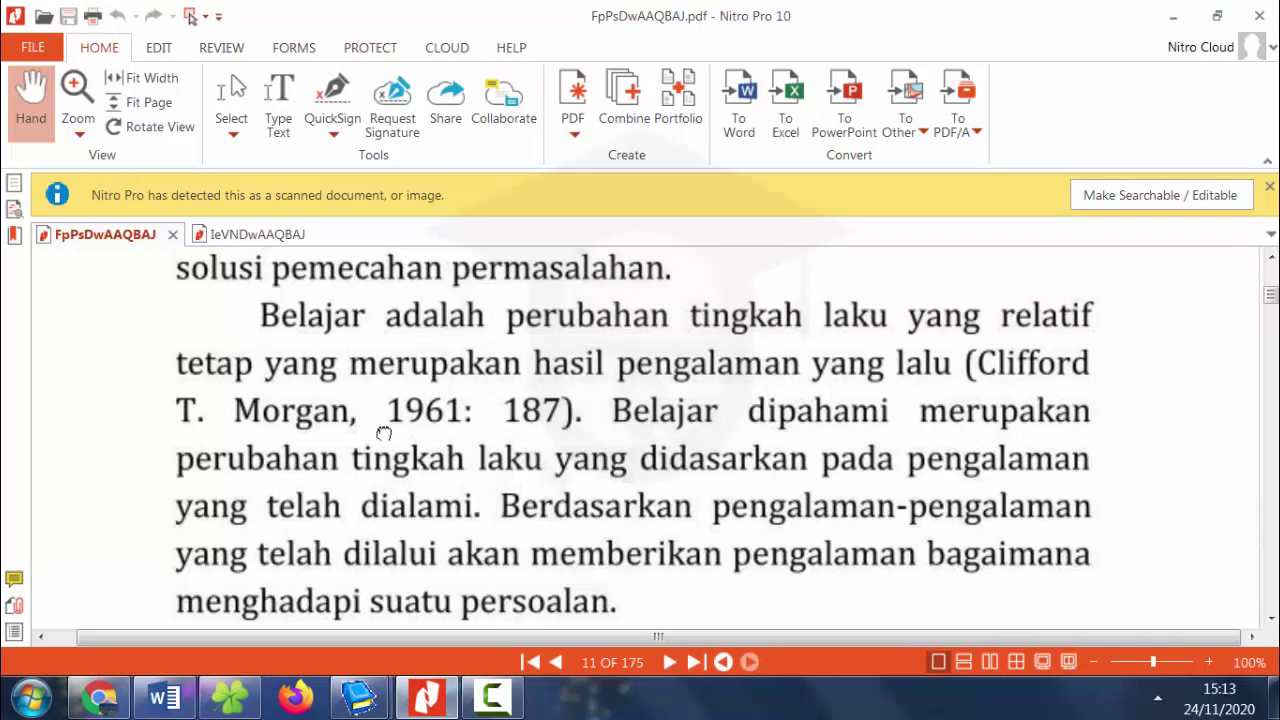
scroll(384, 433, "up", 3)
scroll(384, 433, "up", 4)
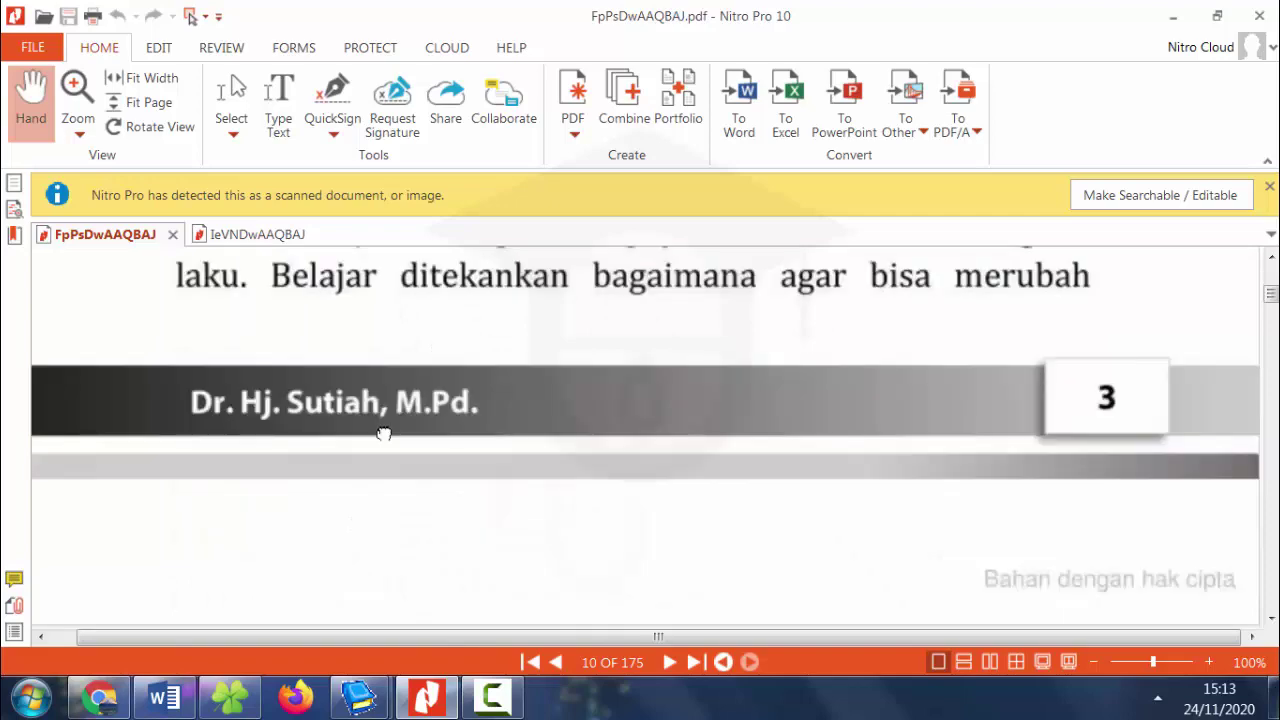
scroll(384, 433, "down", 3)
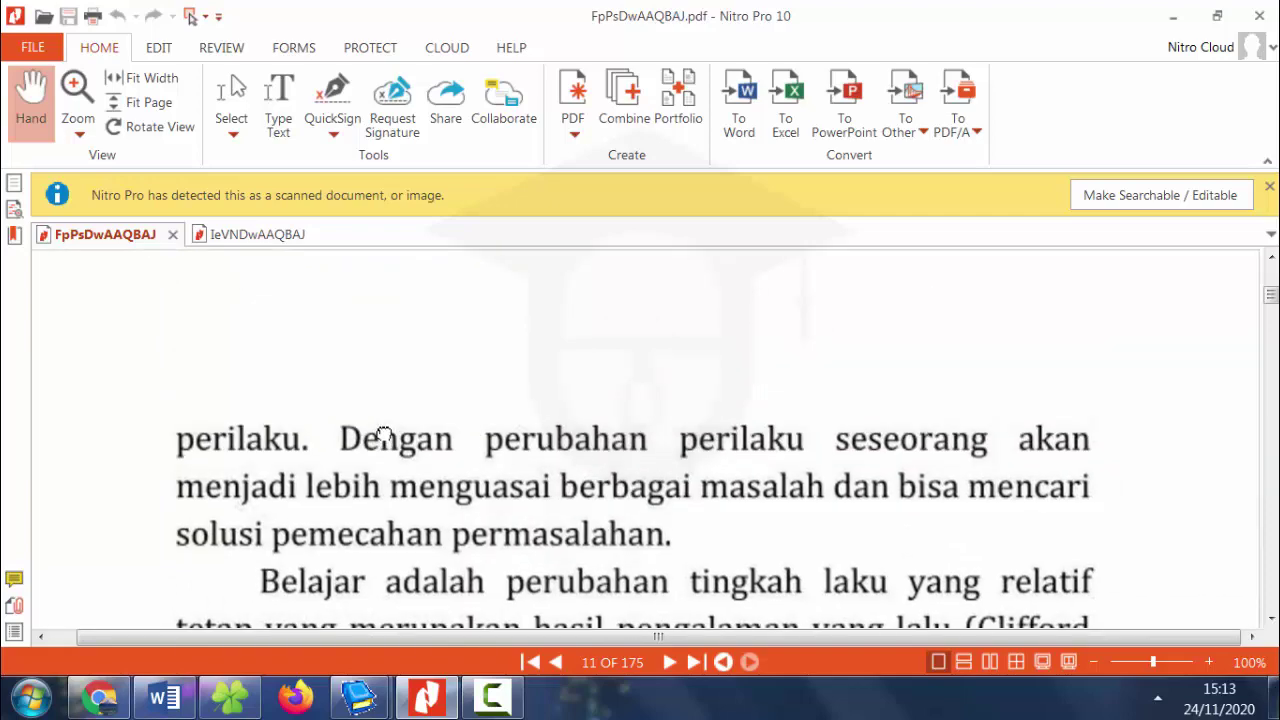
scroll(383, 434, "up", 5)
scroll(383, 434, "up", 3)
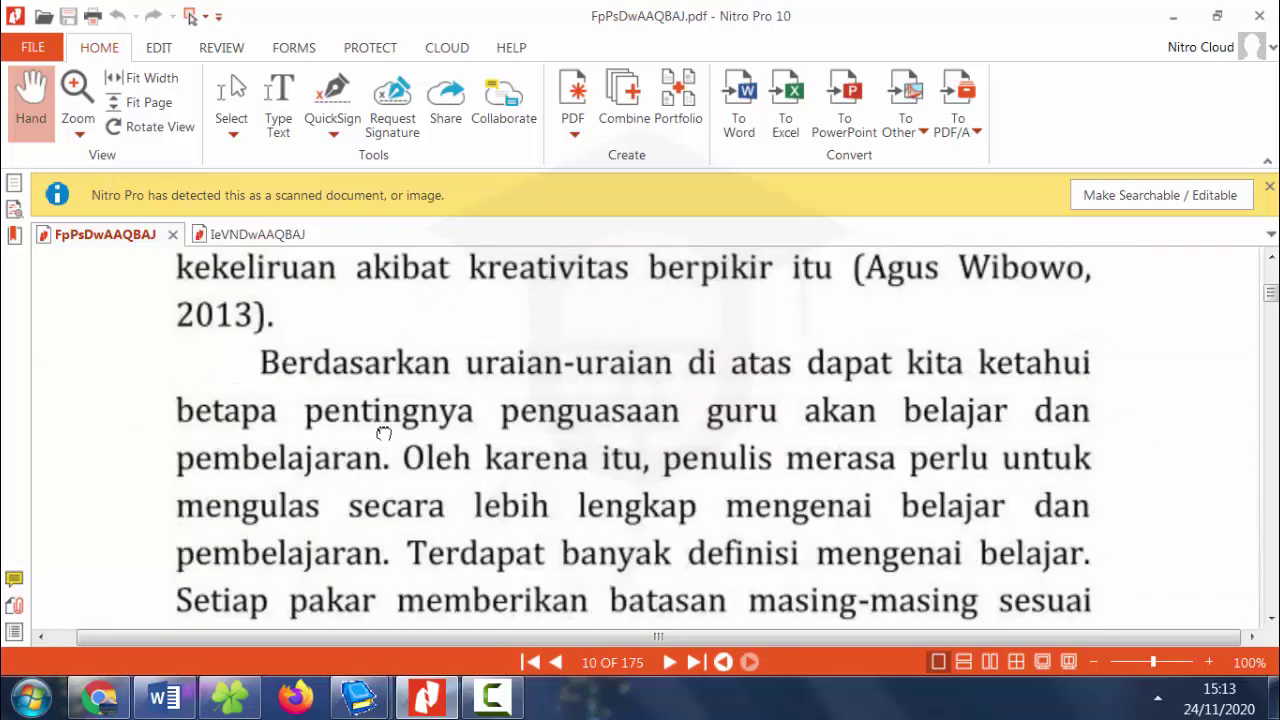
scroll(383, 434, "up", 10)
scroll(383, 434, "up", 5)
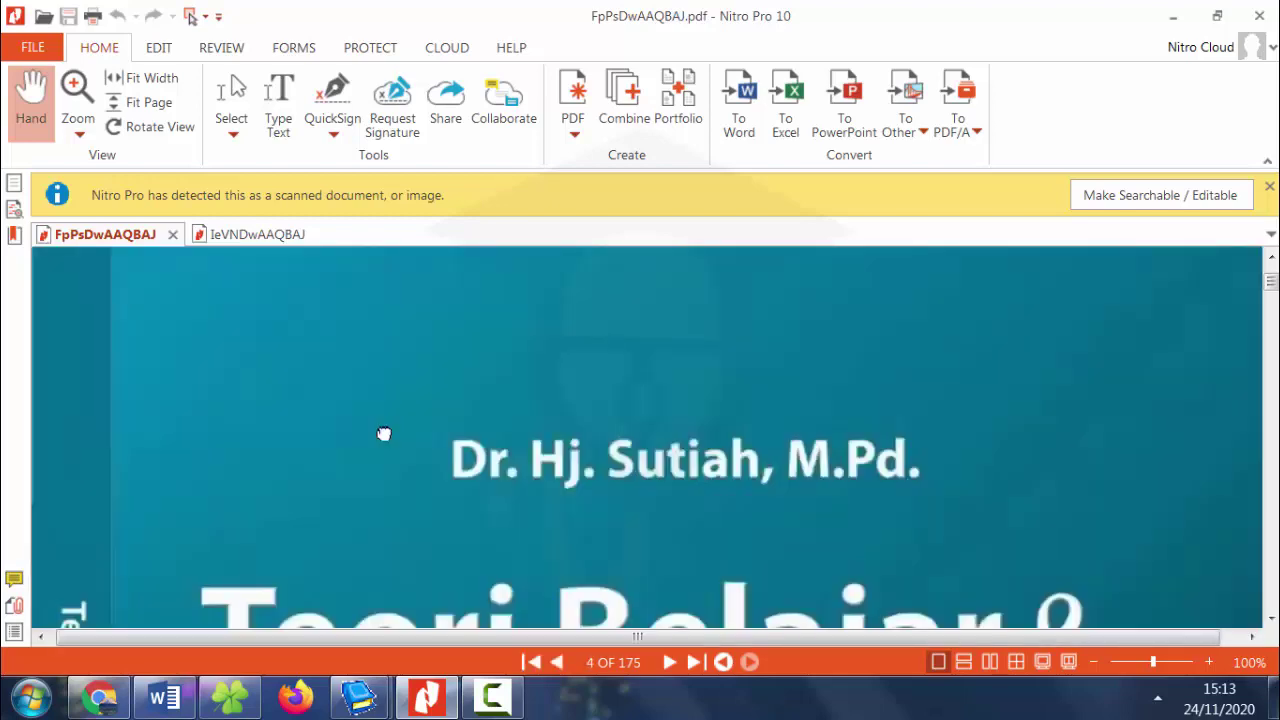
scroll(383, 434, "down", 3)
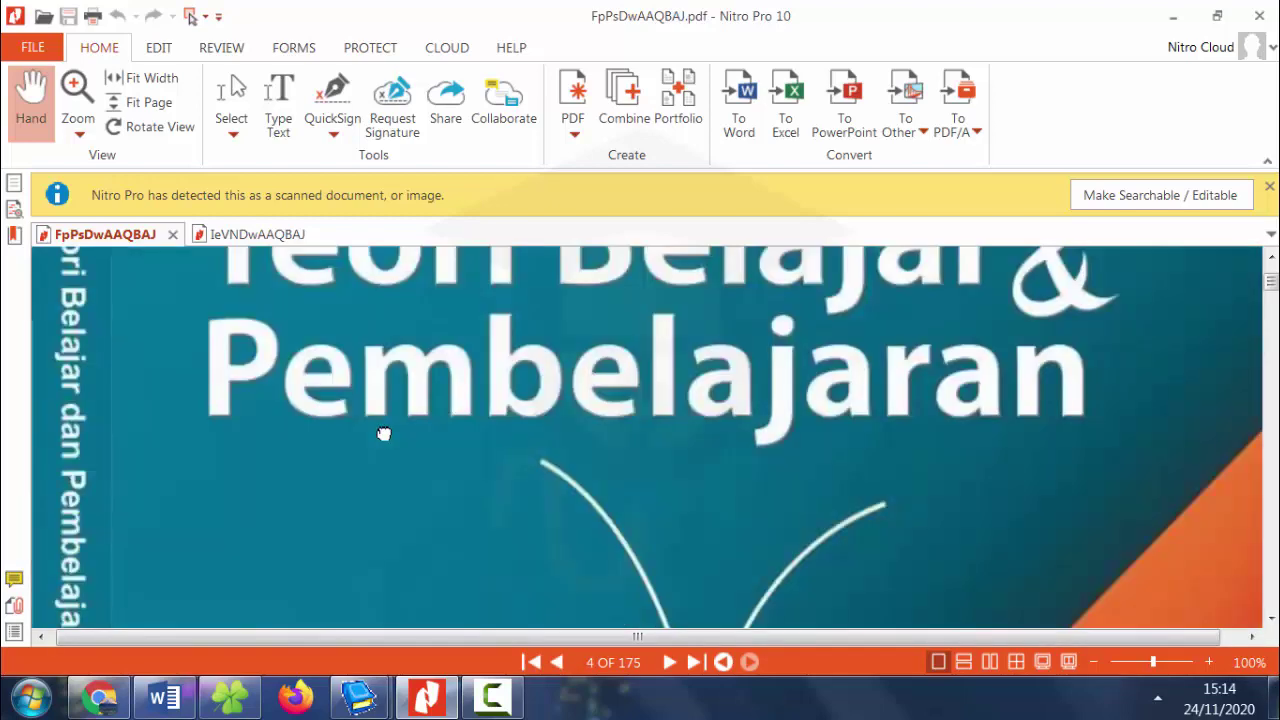
scroll(383, 434, "up", 1)
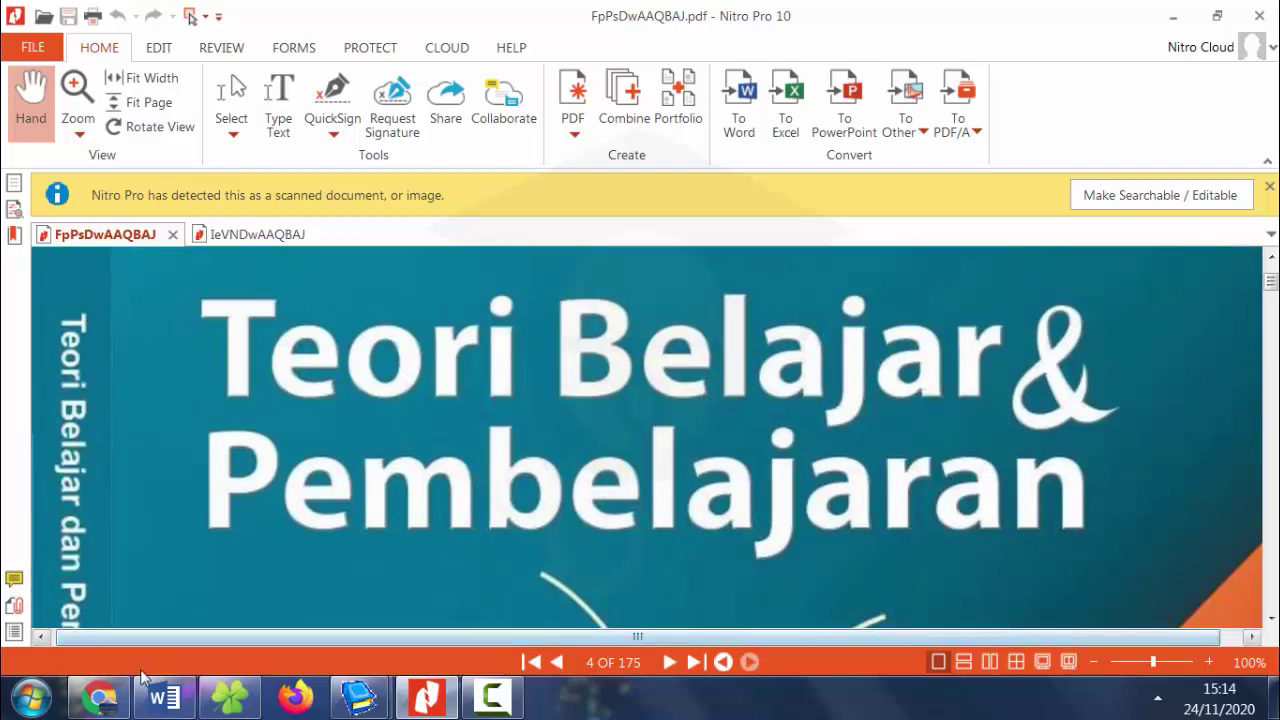
Close the citation formats list and re-search teori belajar dan pembelajaran with the second book's author.
left_click(104, 700)
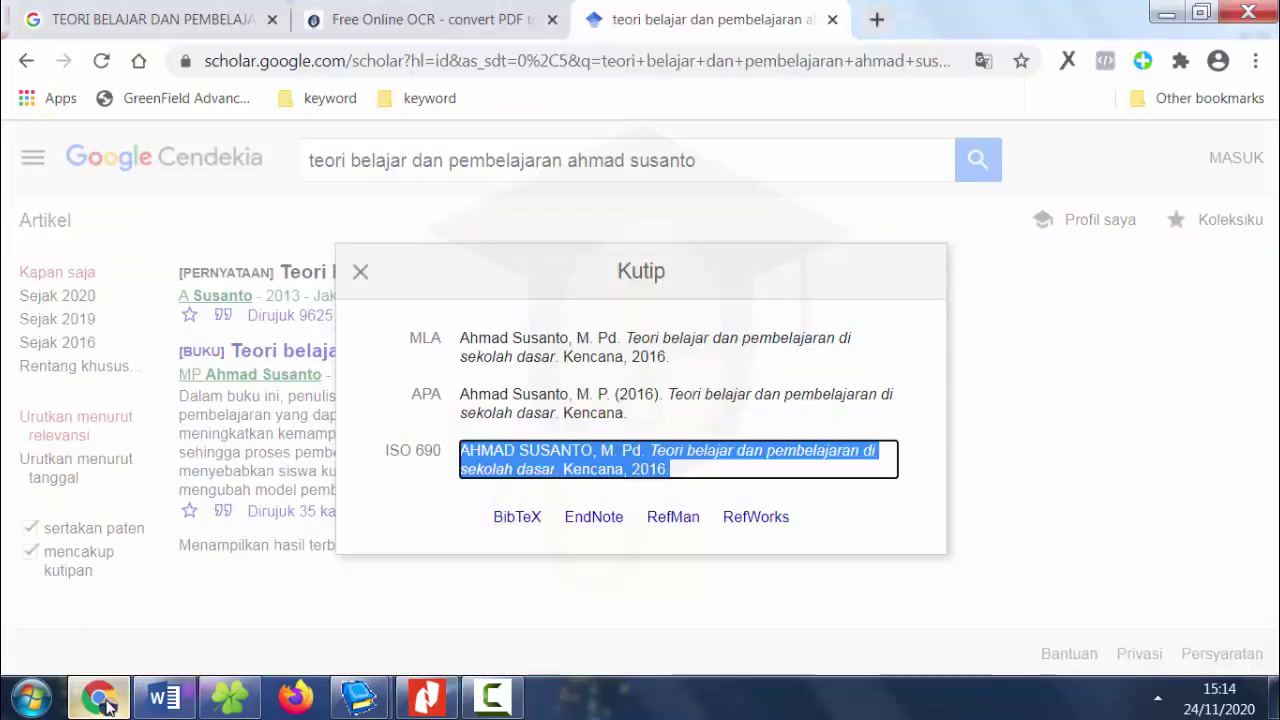
left_click(322, 128)
key("alt+Tab")
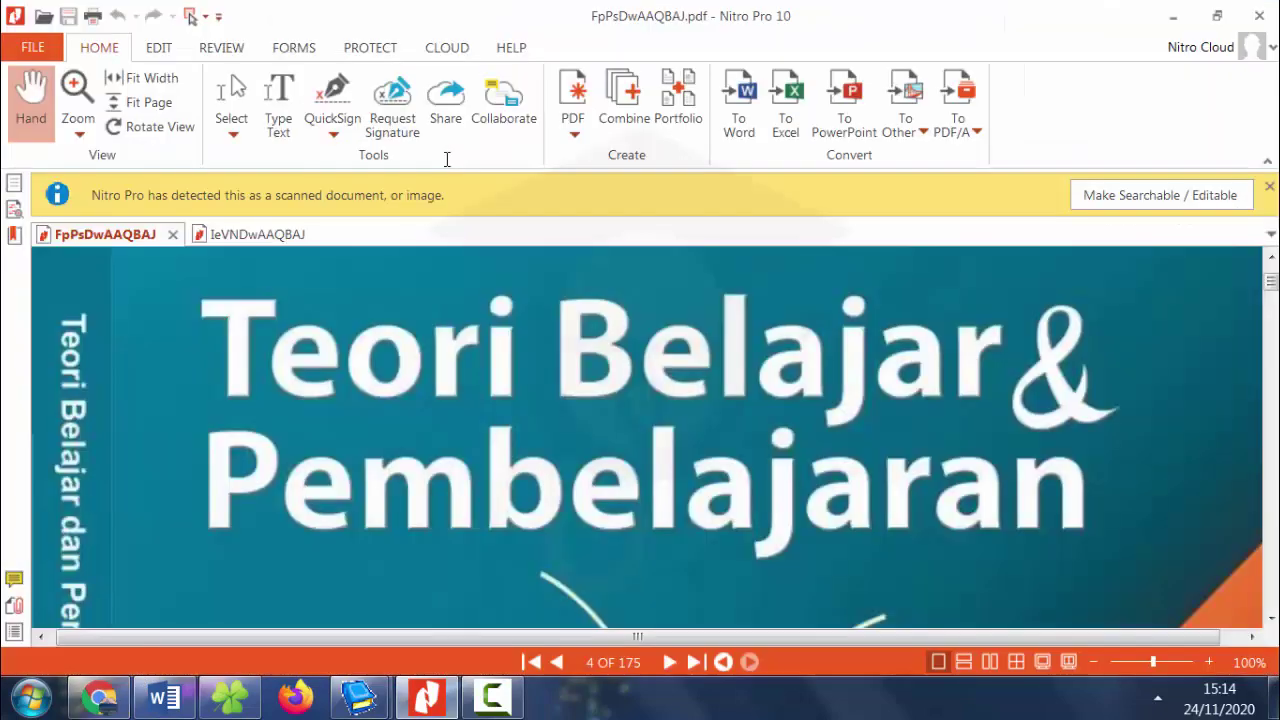
key("alt+Tab")
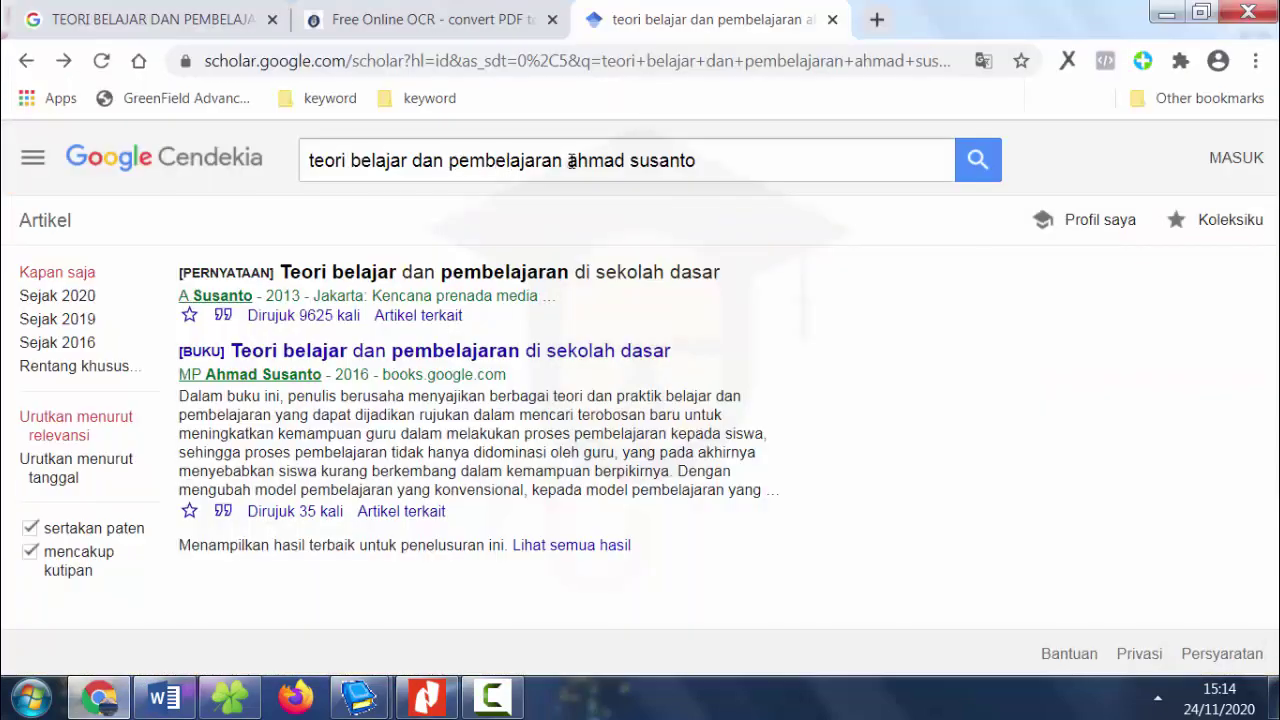
left_click_drag(567, 161, 754, 163)
type("sutia")
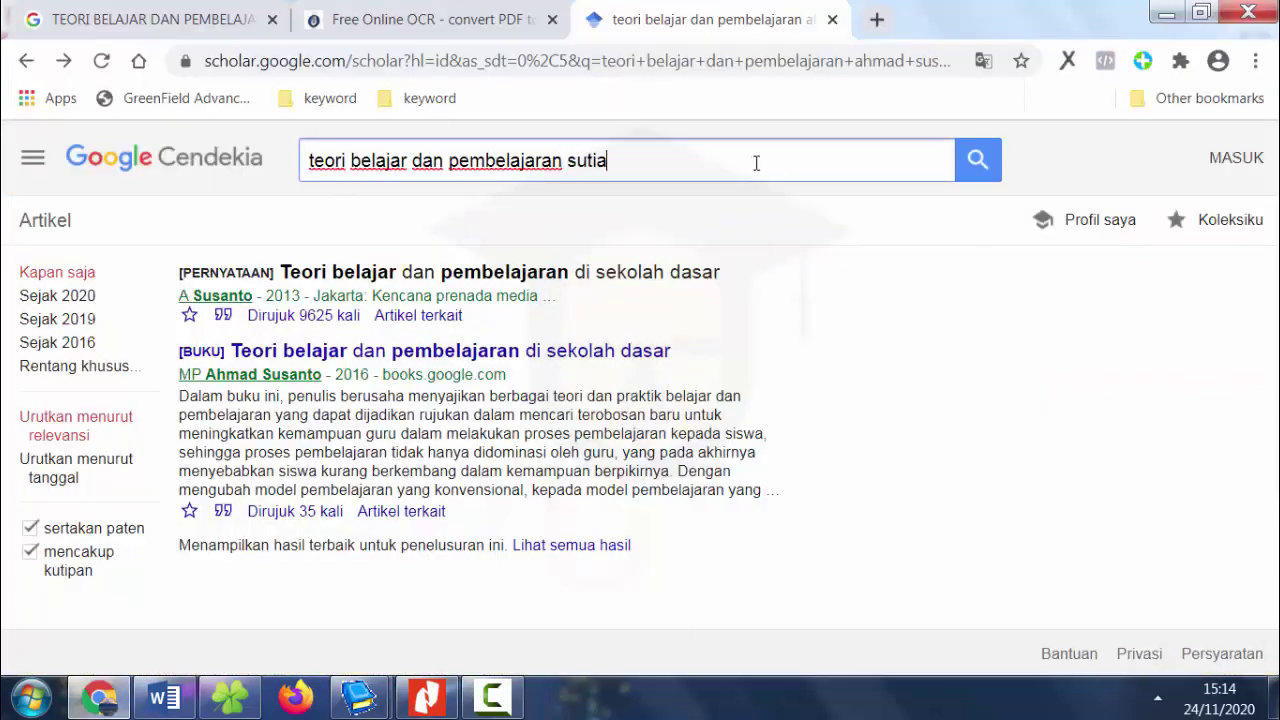
type("h")
key("Return")
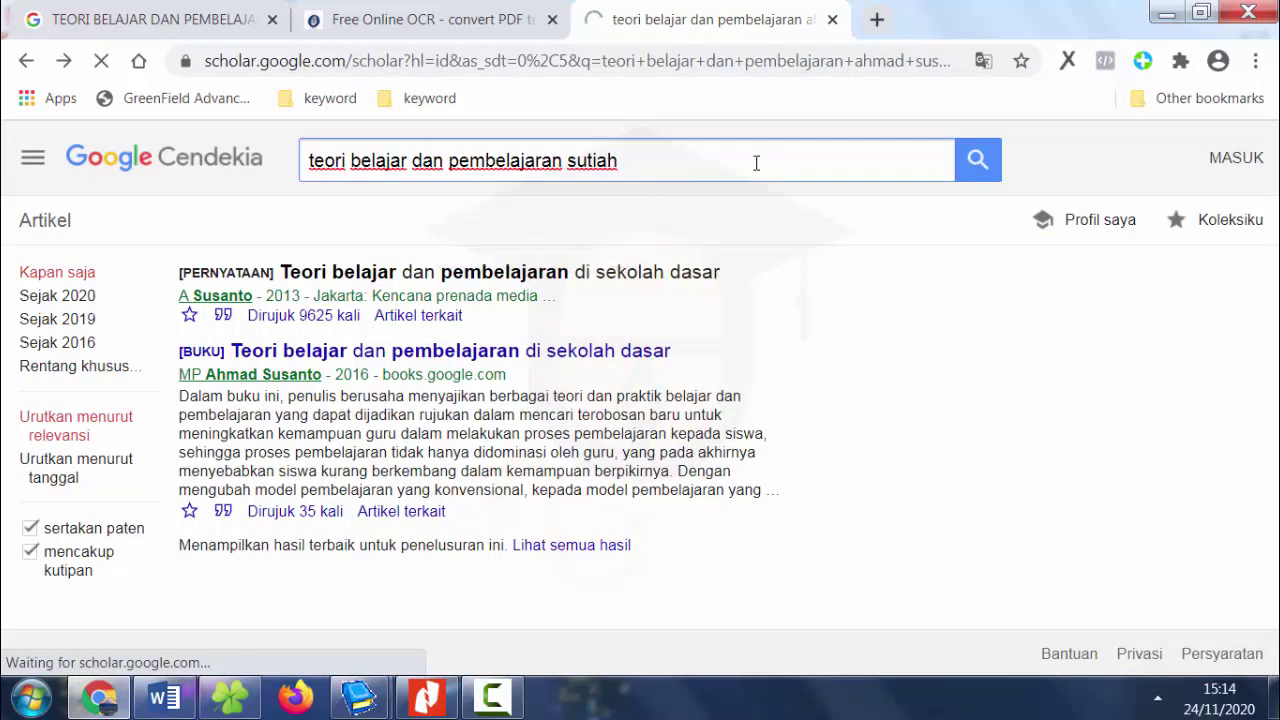
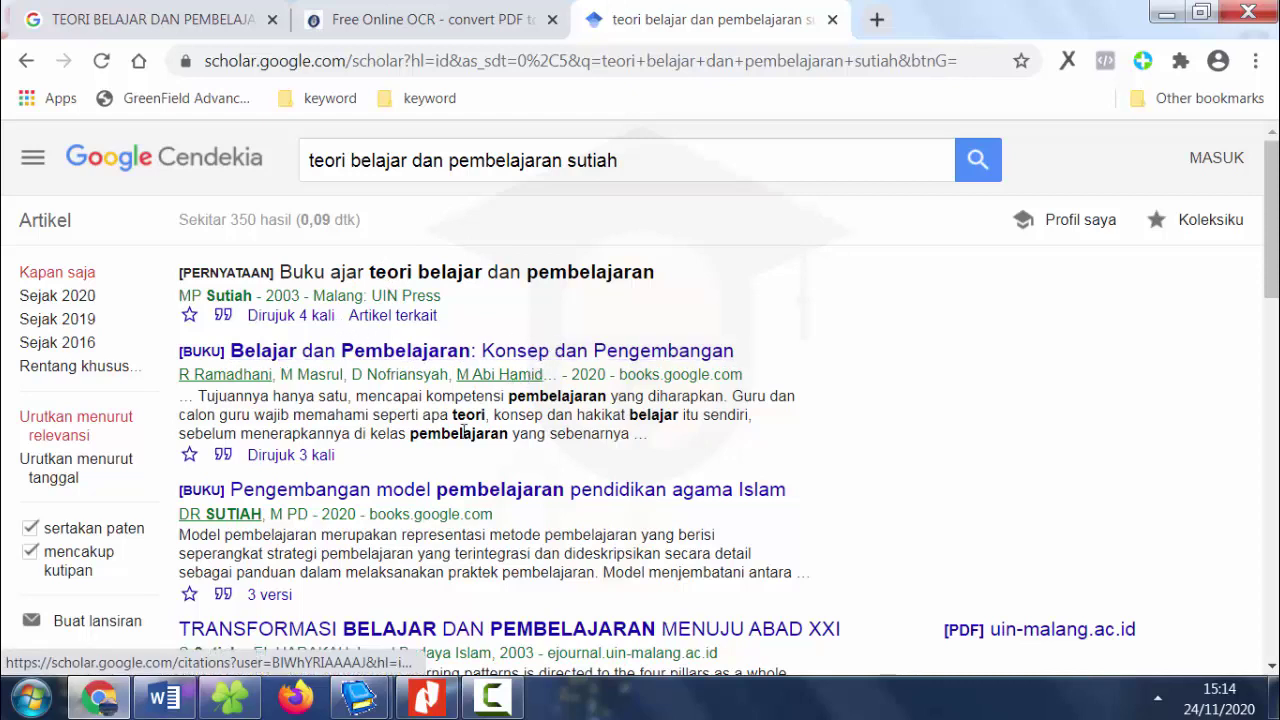
Switch from the Google Scholar results to the Teori Belajar & Pembelajaran PDF in Nitro Pro.
key("alt+Tab")
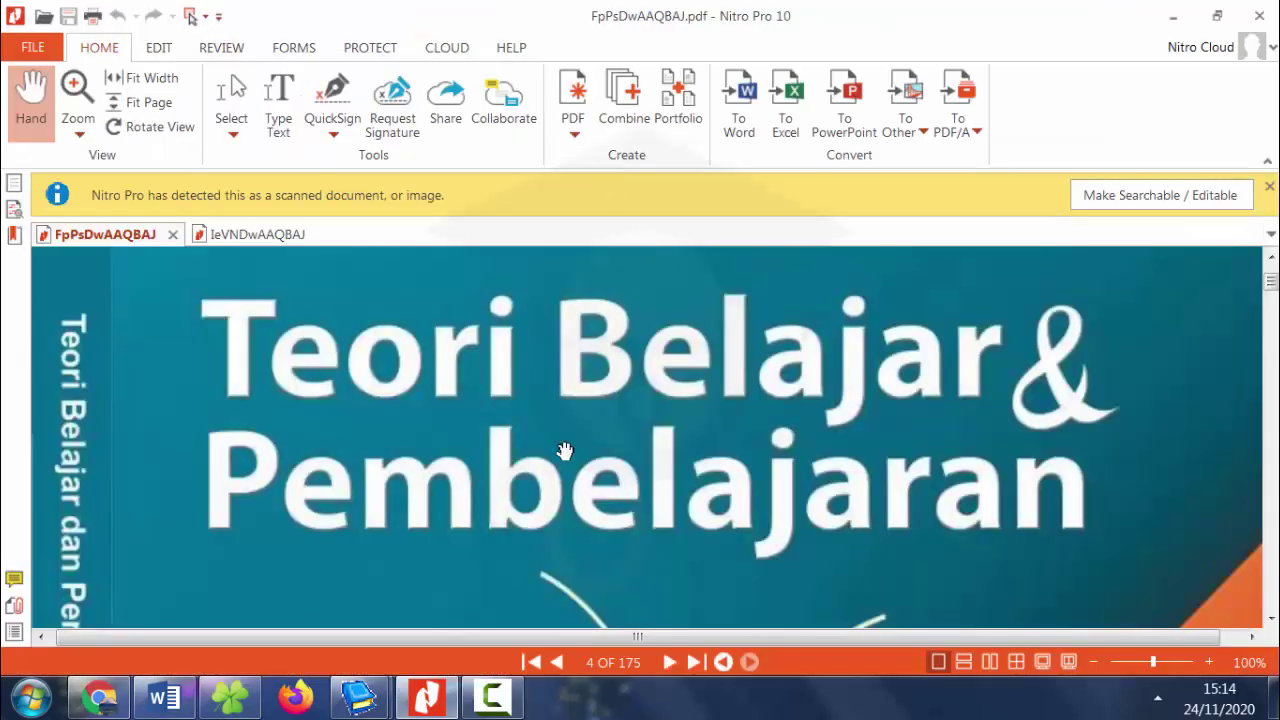
Scroll the book PDF to page 5, the title page reading TEORI BELAJAR DAN PEMBELAJARAN.
scroll(565, 451, "down", 2)
scroll(565, 451, "down", 1)
scroll(565, 451, "down", 4)
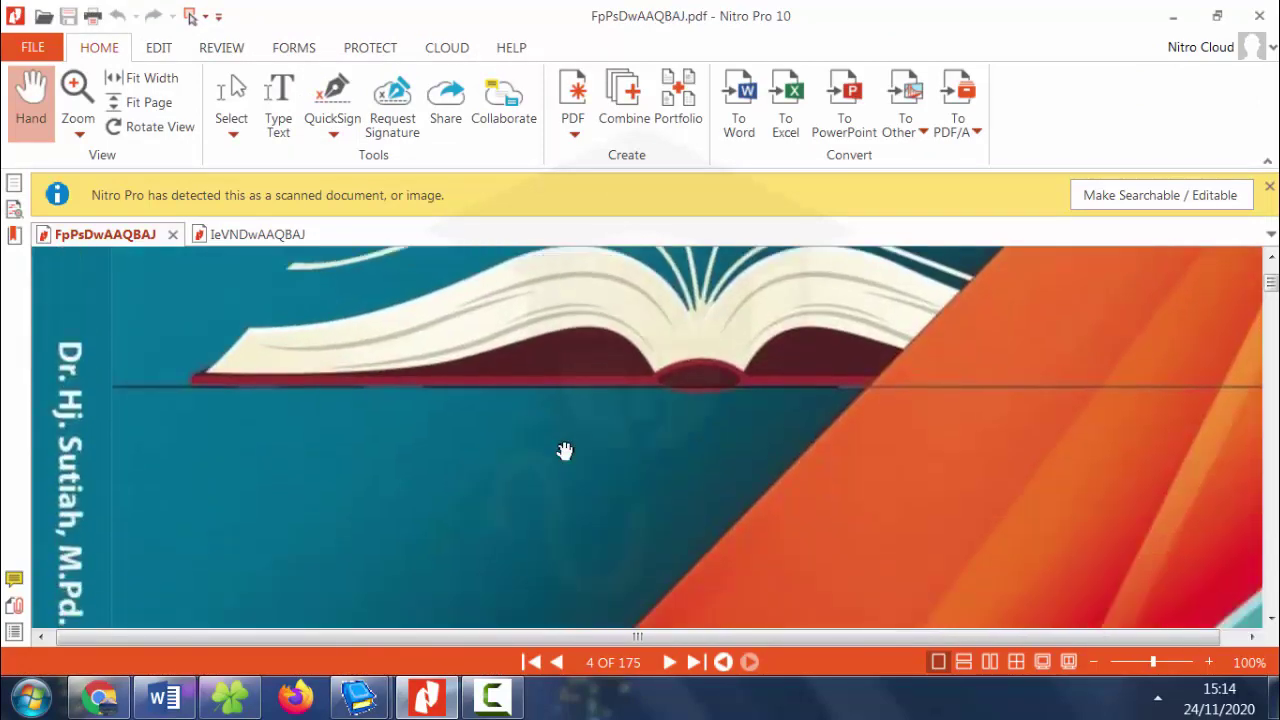
scroll(565, 451, "down", 3)
scroll(565, 451, "down", 3)
scroll(565, 451, "down", 2)
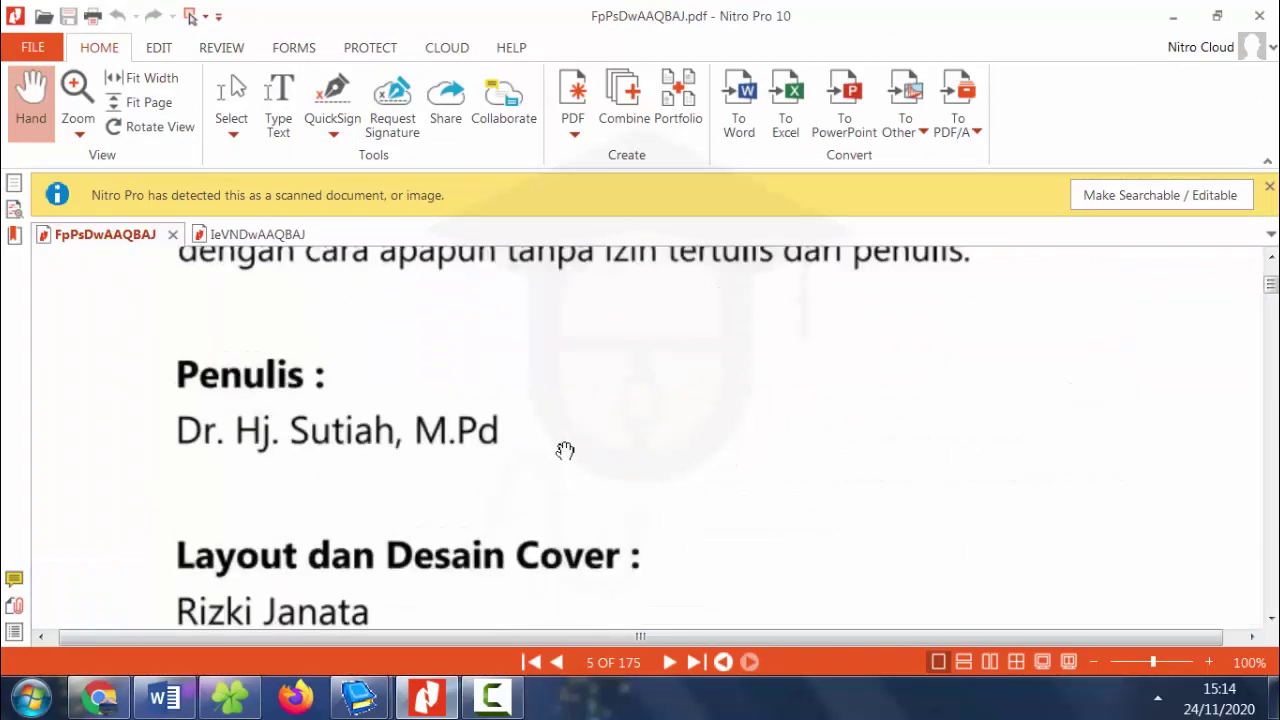
scroll(565, 451, "up", 1)
scroll(565, 451, "up", 2)
scroll(565, 451, "up", 2)
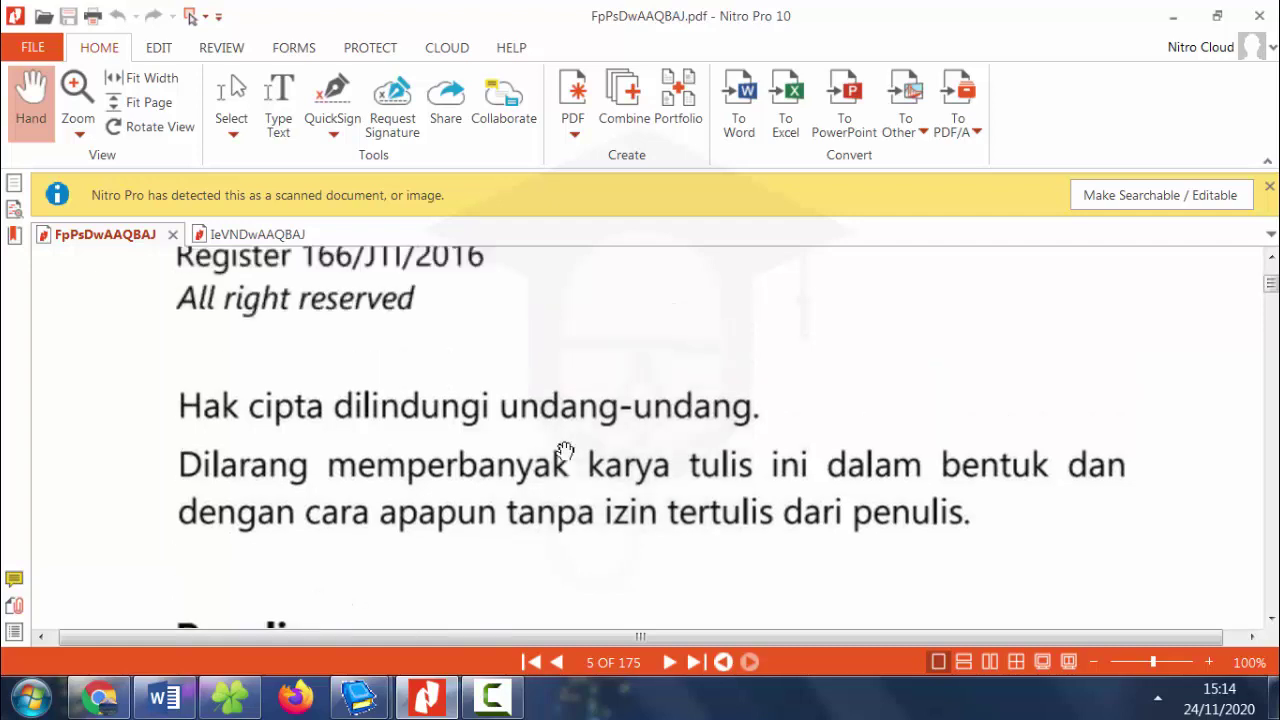
scroll(565, 451, "up", 3)
scroll(565, 451, "up", 1)
scroll(565, 451, "up", 1)
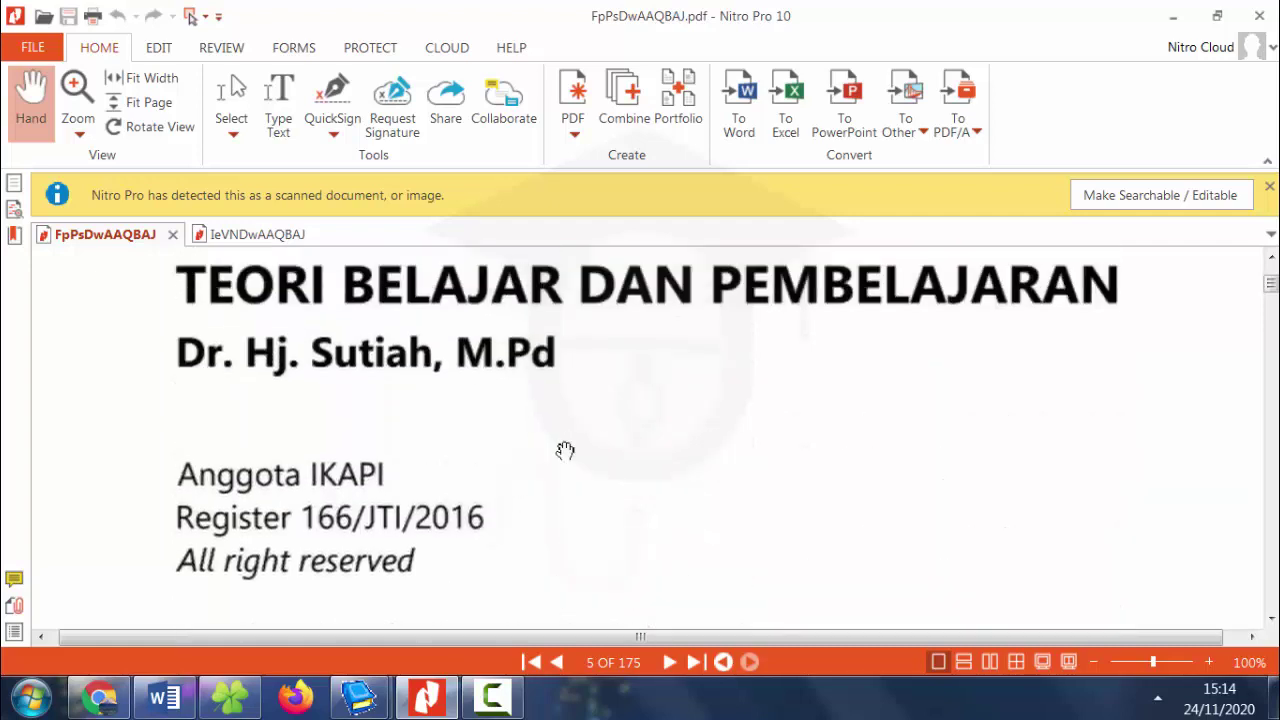
scroll(565, 451, "up", 1)
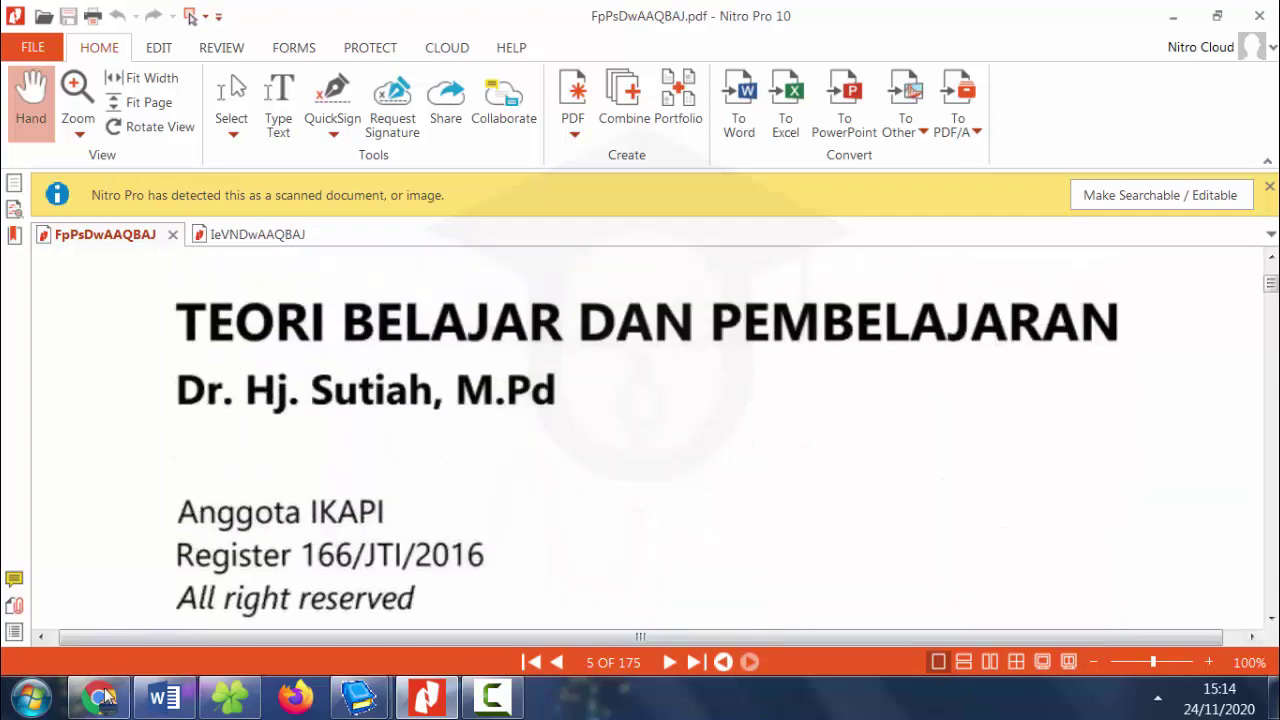
Back in the thesis document, start a new citation source from Manage Sources.
left_click(152, 706)
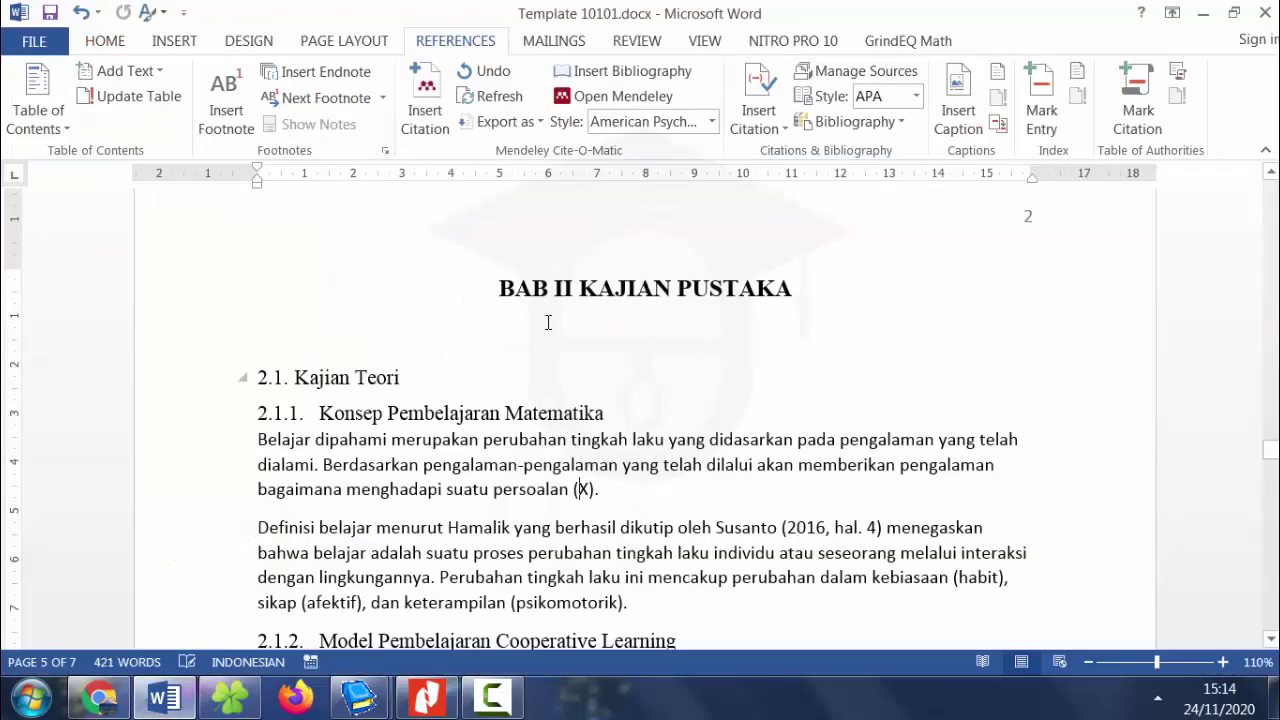
left_click(848, 75)
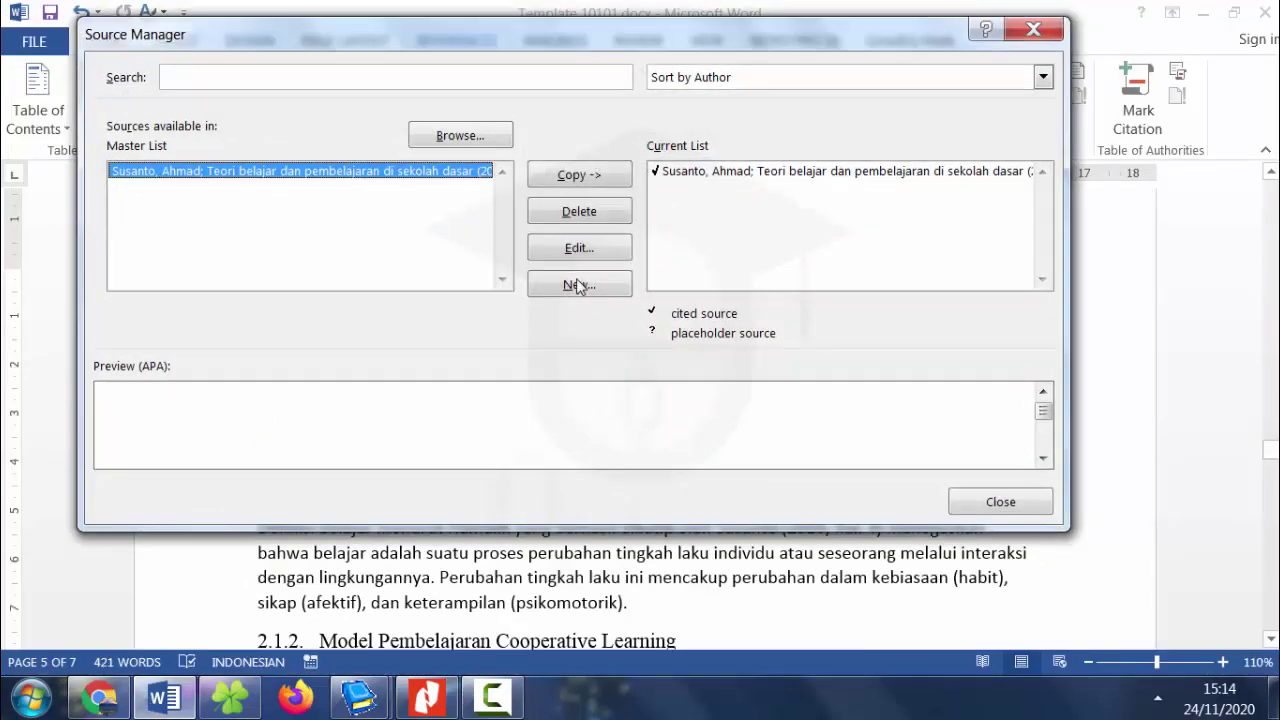
left_click(577, 286)
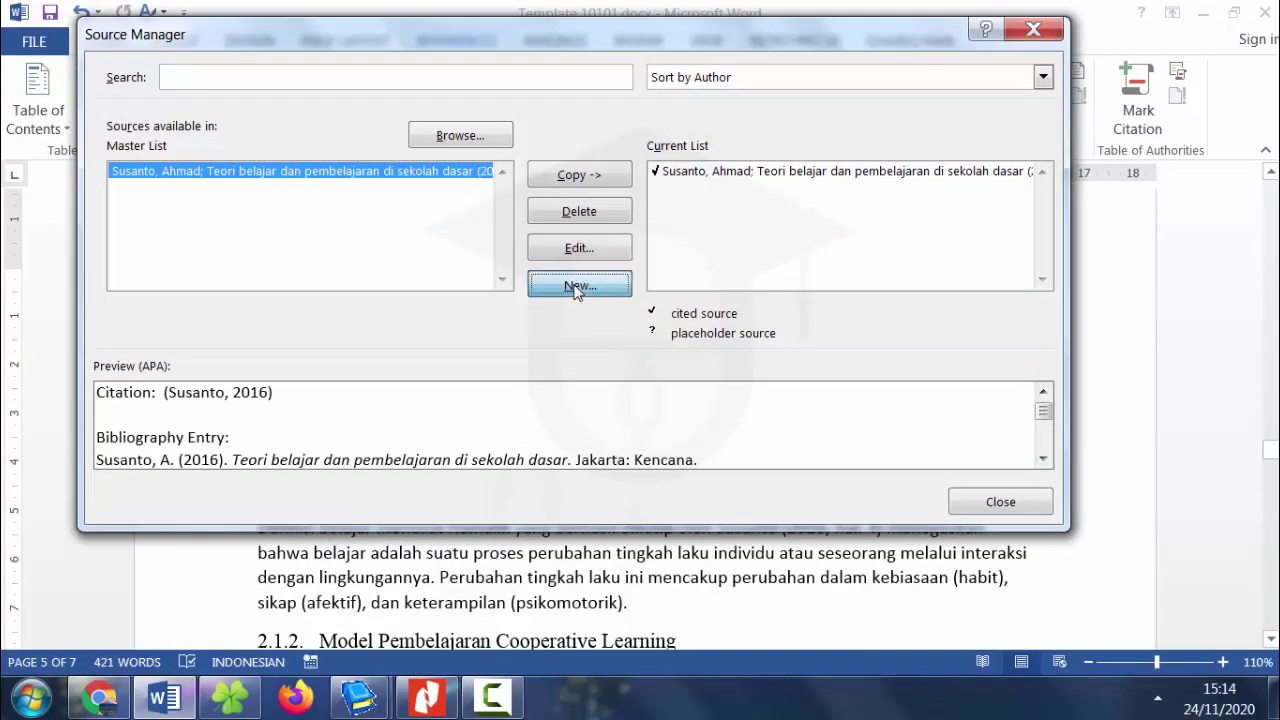
Enter the author's name and the title Teori Belajar dan Pembelajaran, then return to the PDF.
left_click(475, 249)
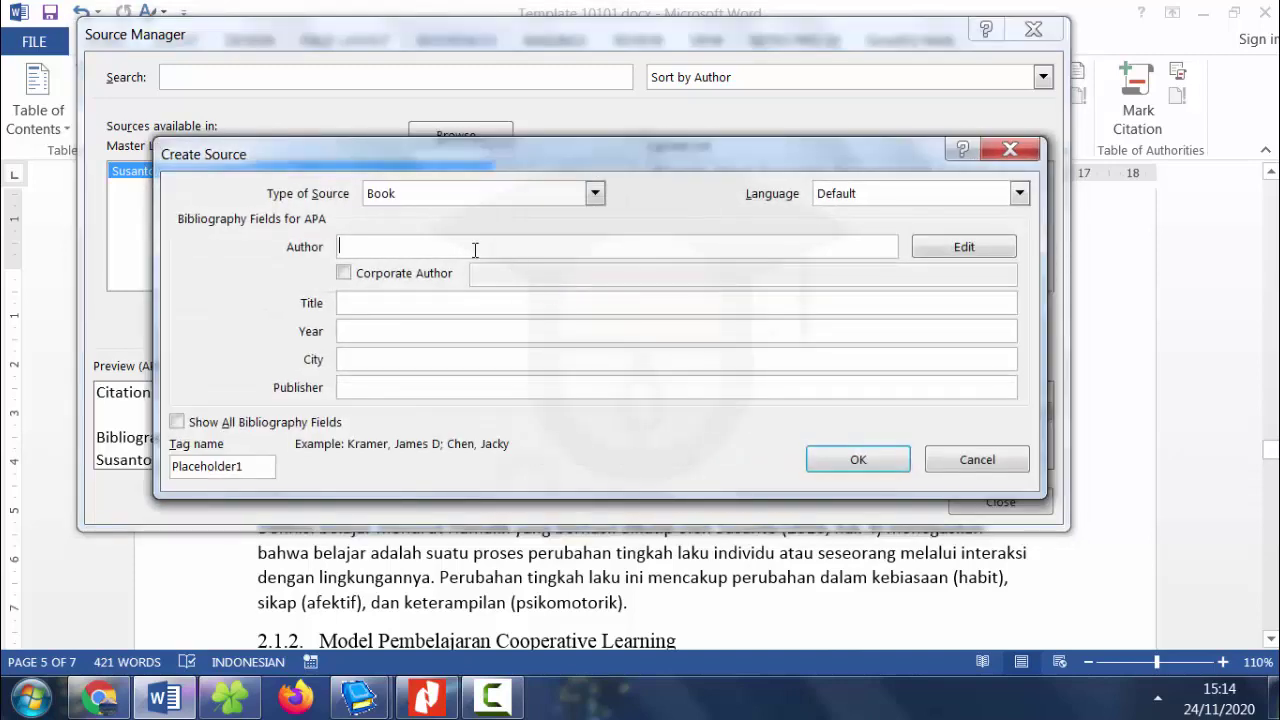
type("Sut")
type("iah")
left_click(429, 304)
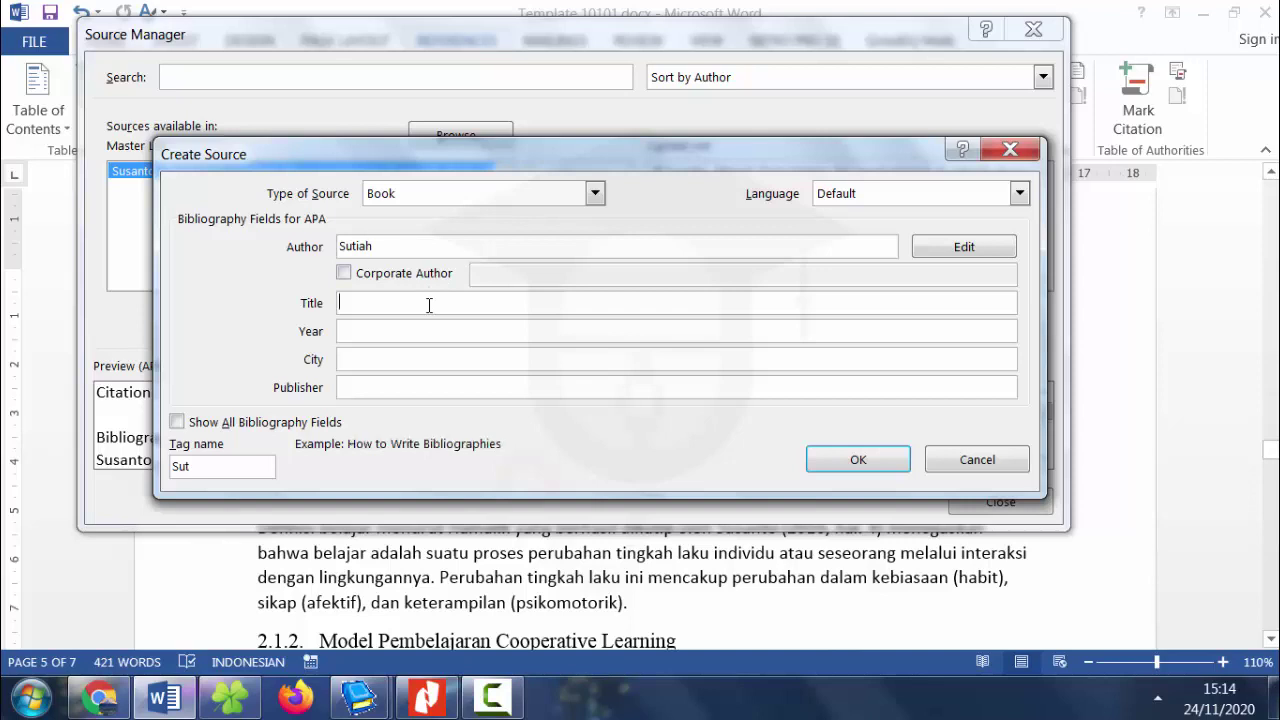
type("Teori Belajar ")
type("dan Pe")
type("mbelajaran")
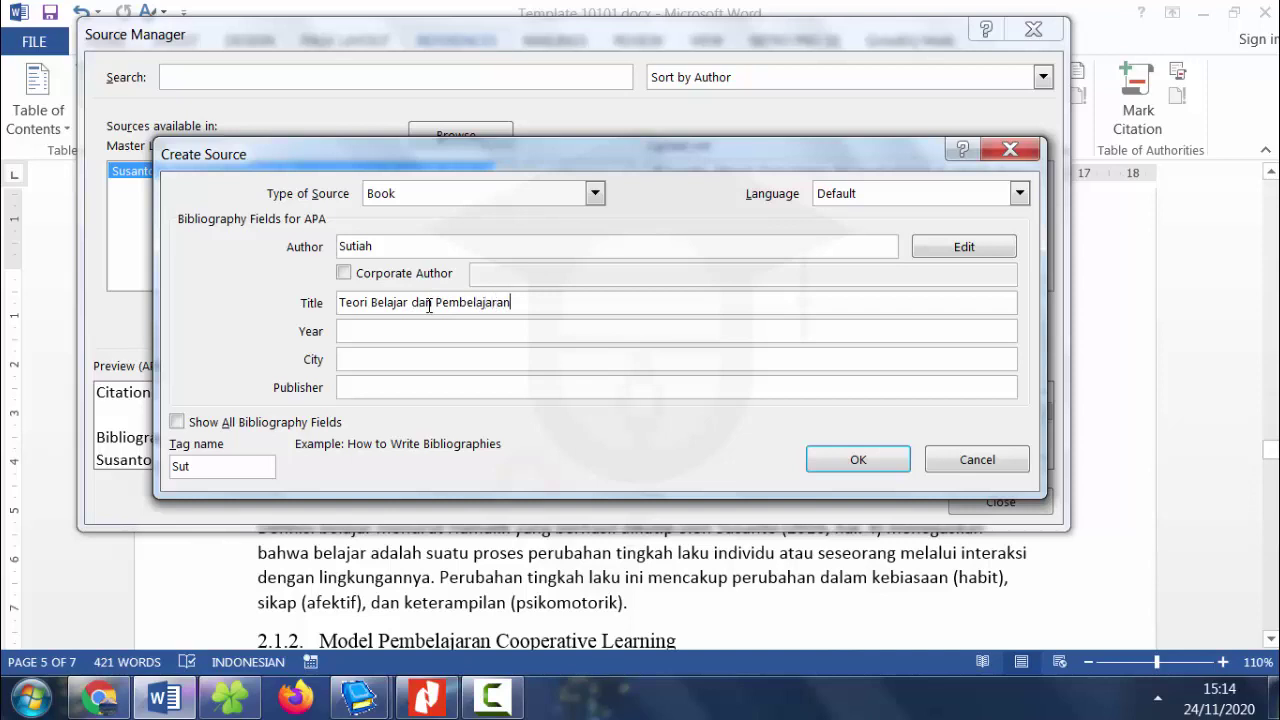
left_click(411, 330)
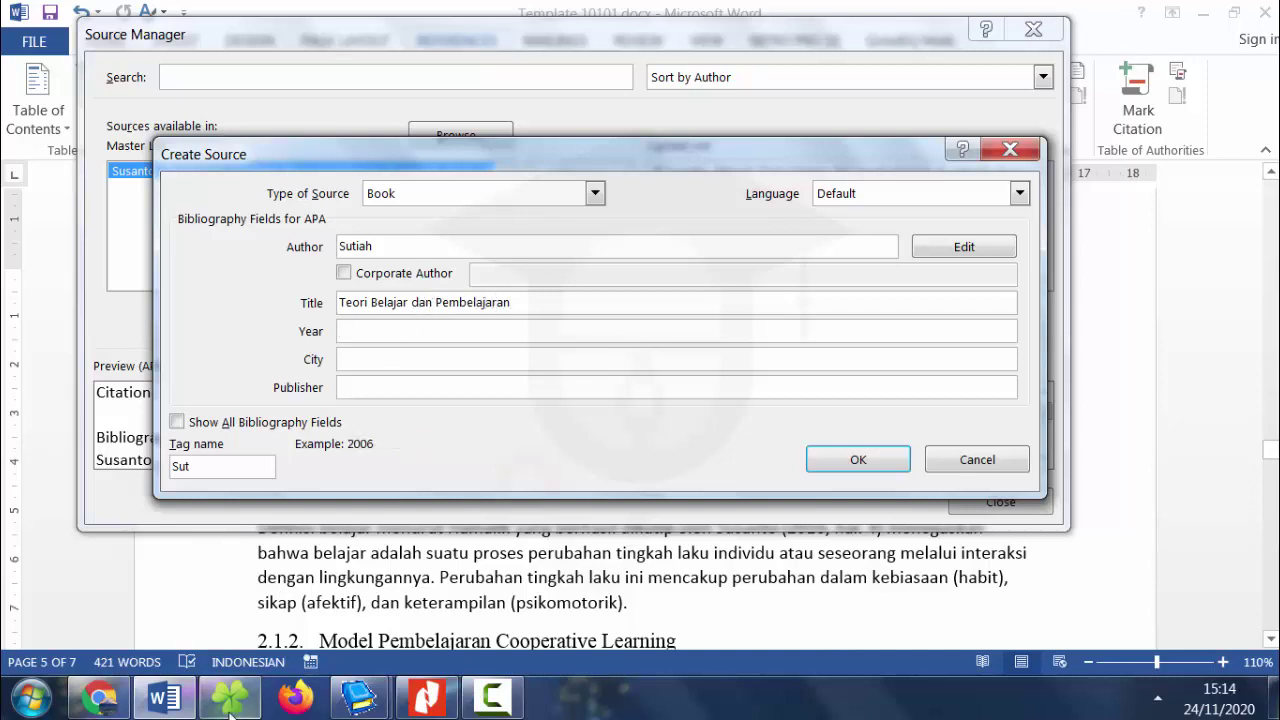
left_click(428, 697)
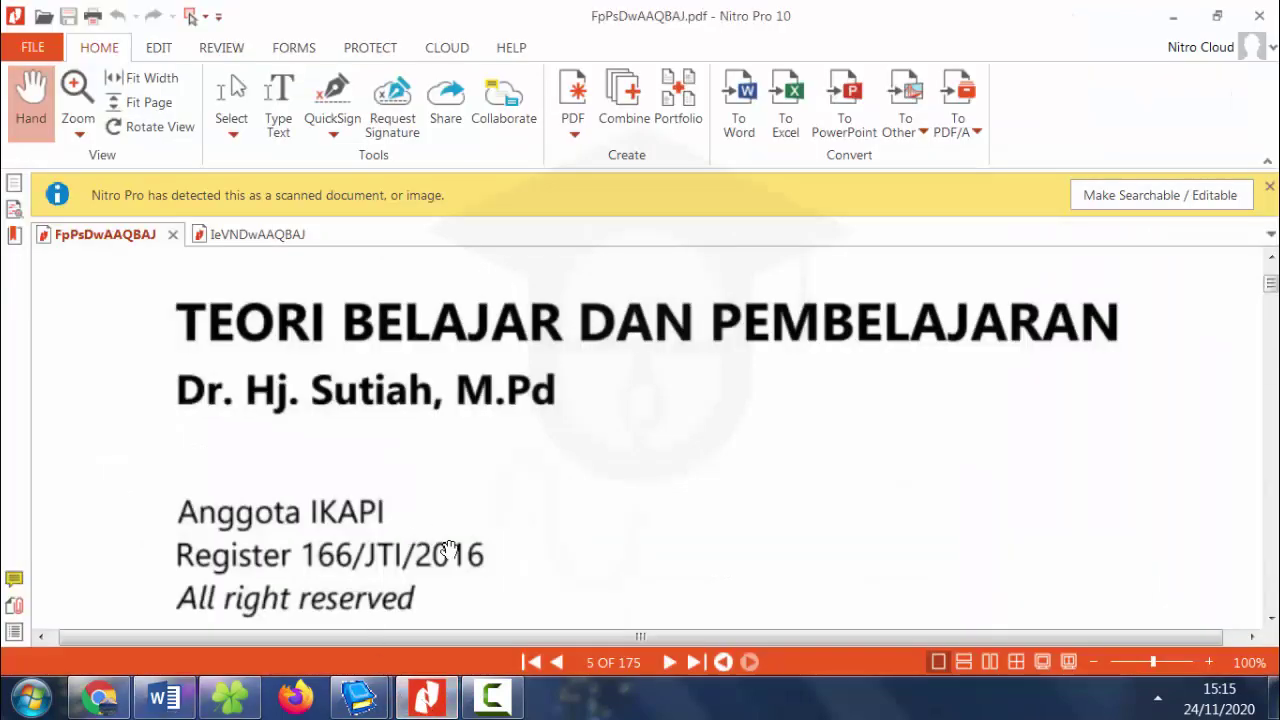
Scroll the PDF to the 'Diterbitkan pertama kali oleh' block naming Nizamia Learning Center.
scroll(450, 551, "down", 2)
scroll(450, 551, "down", 3)
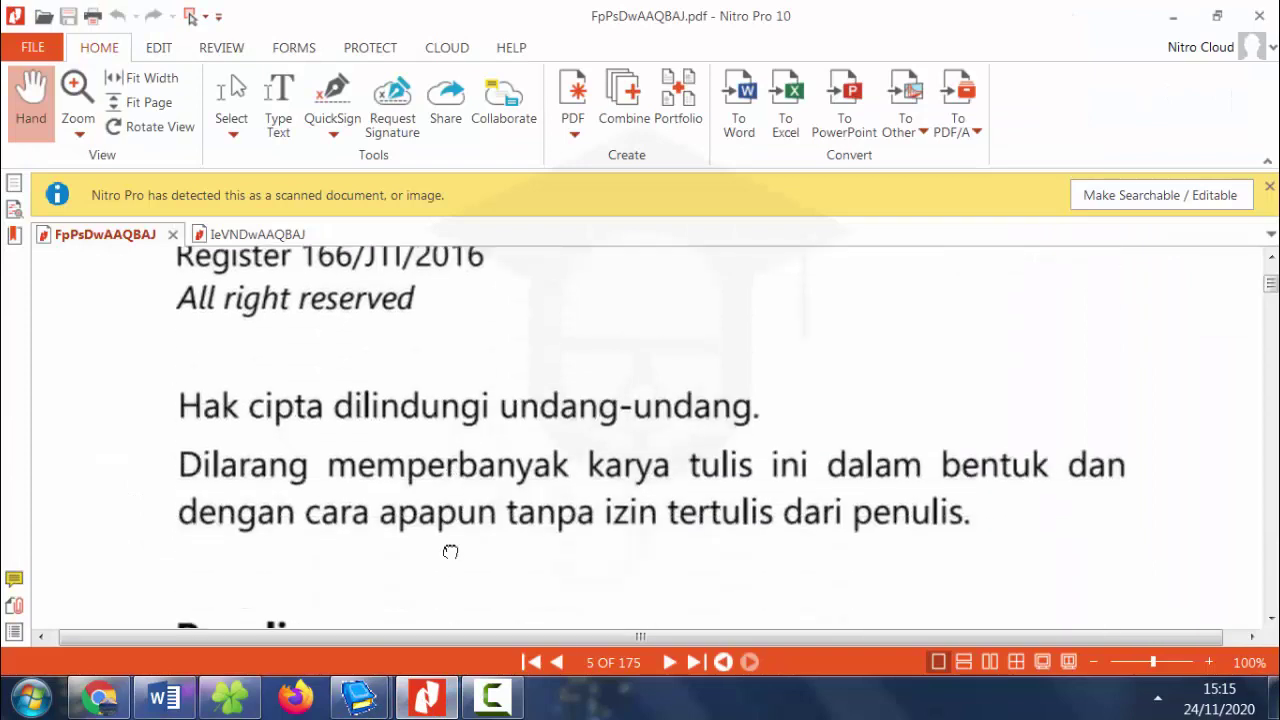
scroll(450, 551, "down", 2)
scroll(450, 551, "down", 2)
scroll(450, 551, "down", 2)
scroll(450, 551, "down", 3)
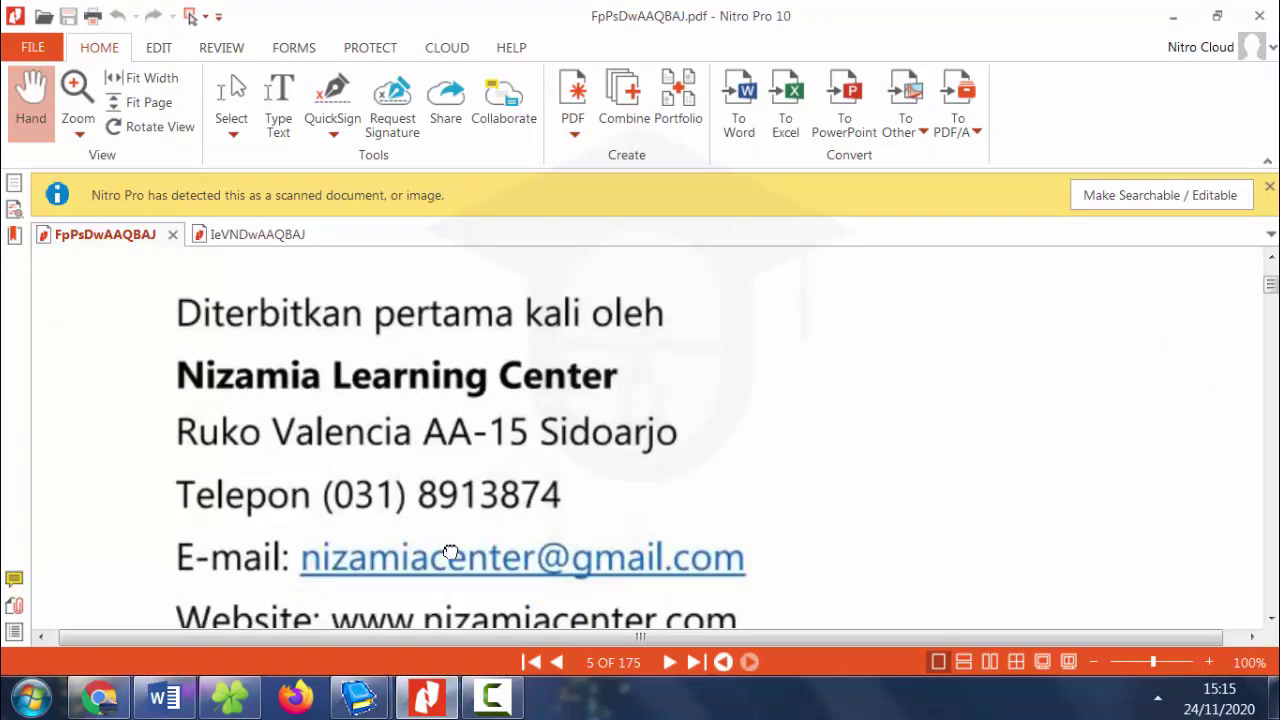
scroll(450, 551, "down", 4)
scroll(450, 551, "up", 2)
scroll(450, 551, "up", 3)
scroll(450, 551, "up", 1)
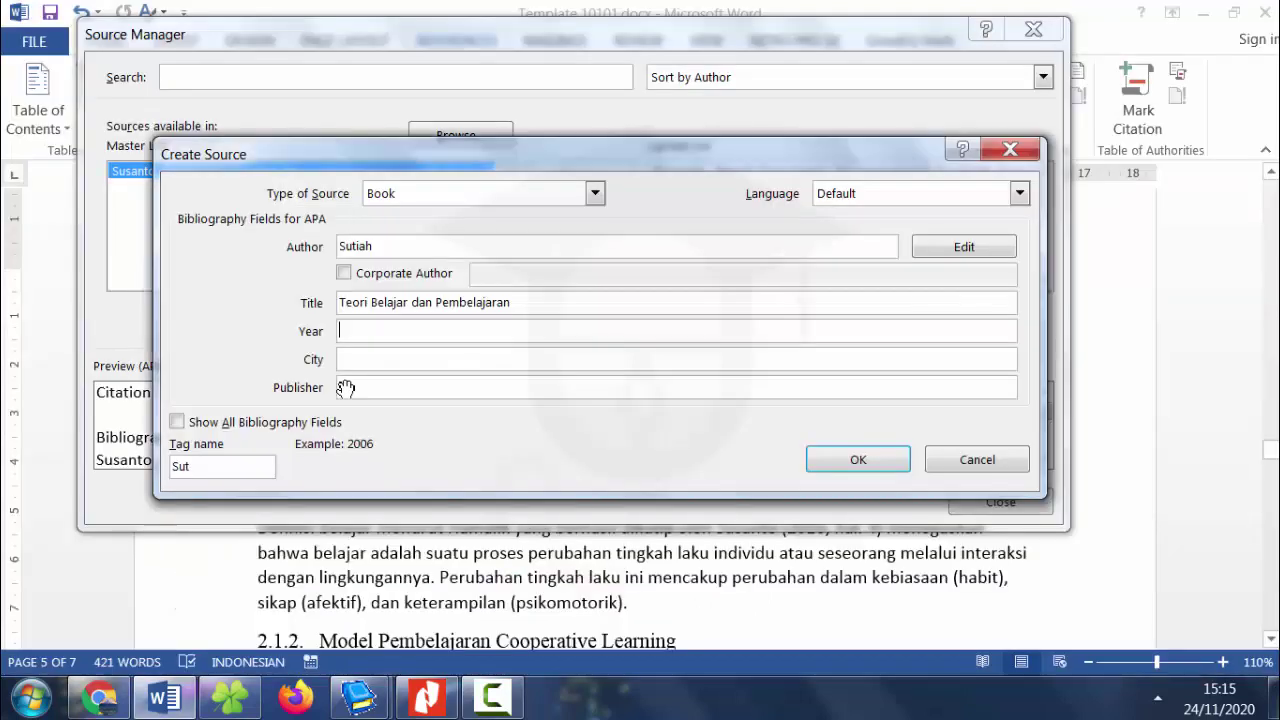
Enter Nizamia Learning Centre as the book's publisher, then return to the PDF.
left_click(384, 386)
type("N")
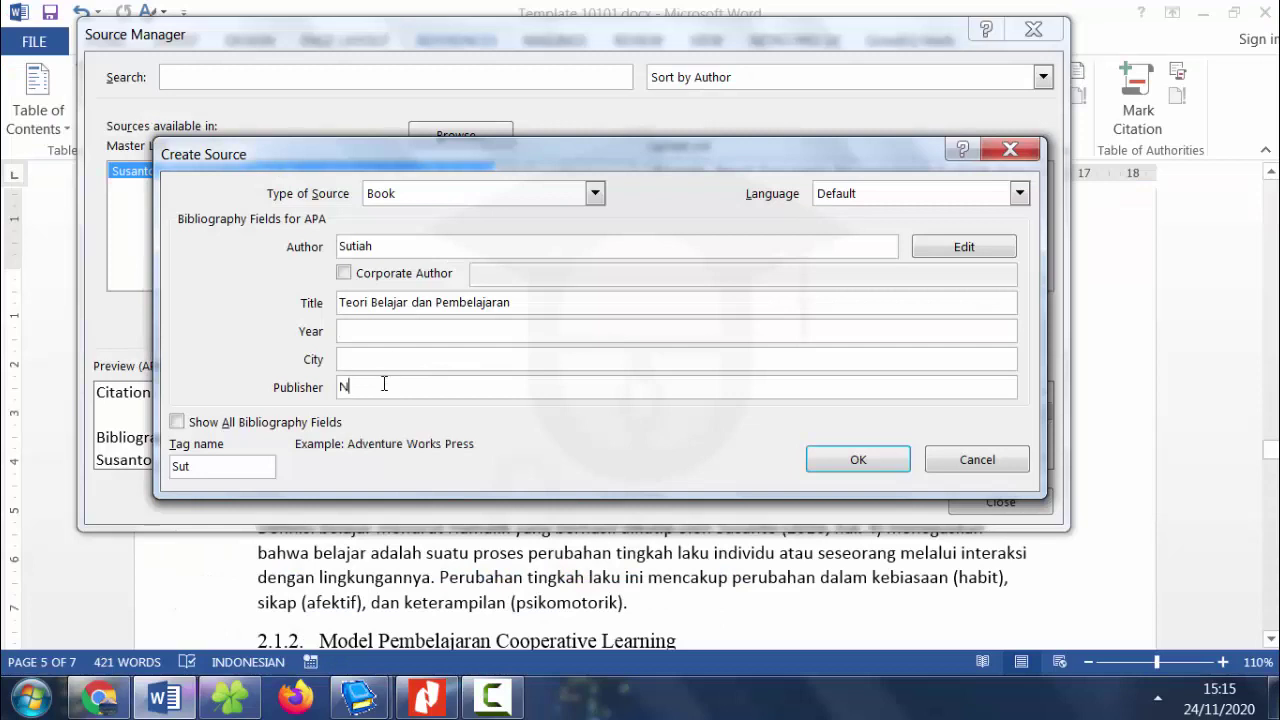
type("izamia Learning Centre")
left_click(427, 697)
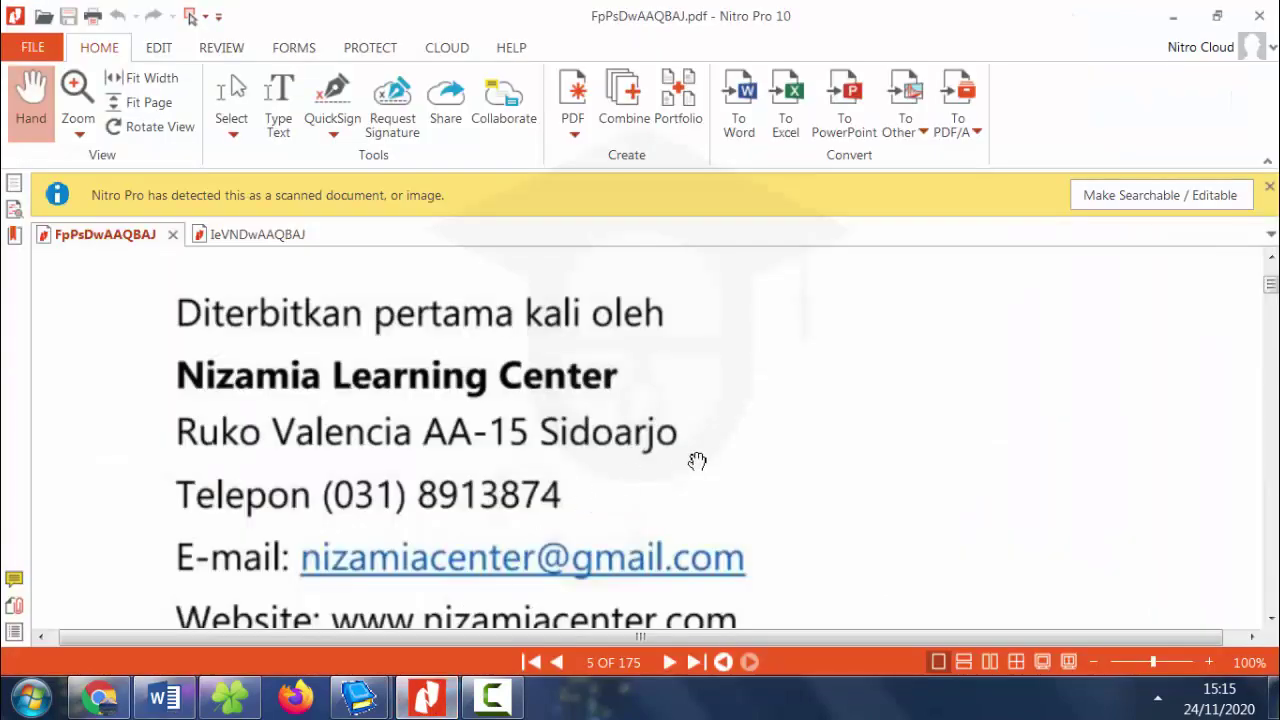
Find the 'Cetakan pertama, September 2016' line in the PDF, then return to Word's Create Source form.
scroll(697, 461, "down", 1)
scroll(697, 461, "down", 1)
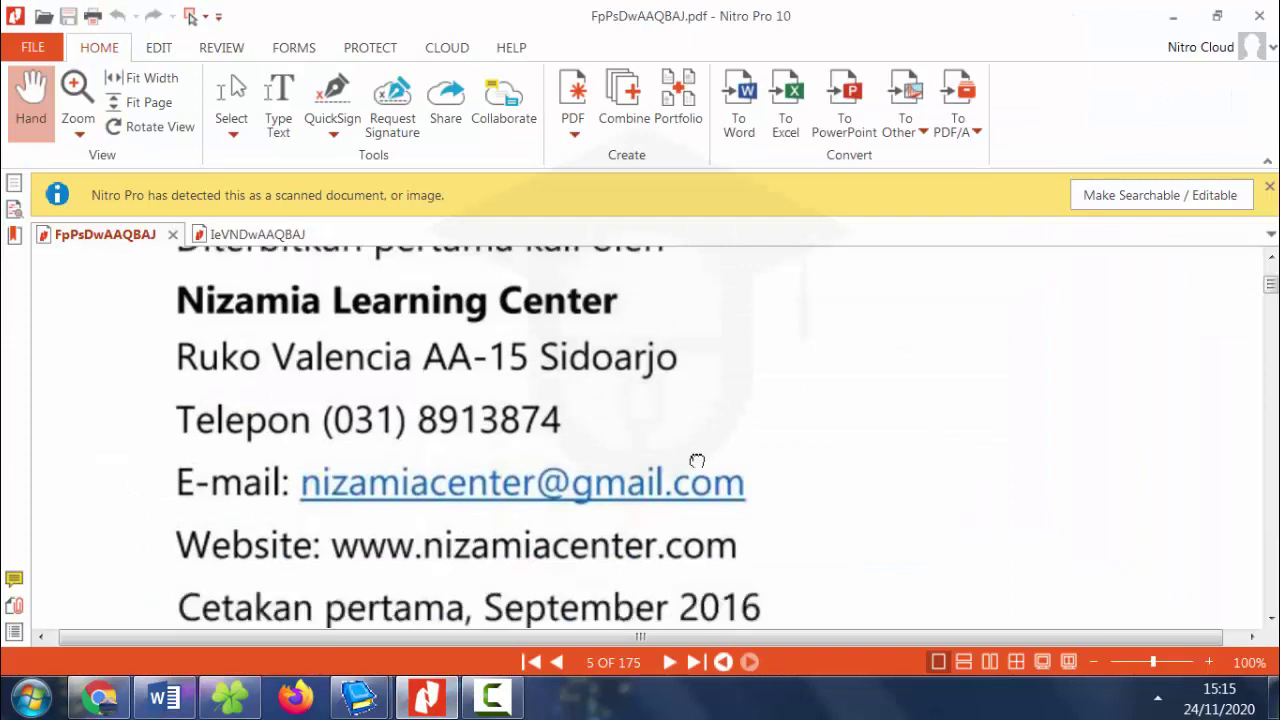
scroll(697, 461, "down", 1)
scroll(697, 461, "down", 1)
scroll(697, 461, "down", 1)
scroll(697, 461, "down", 1)
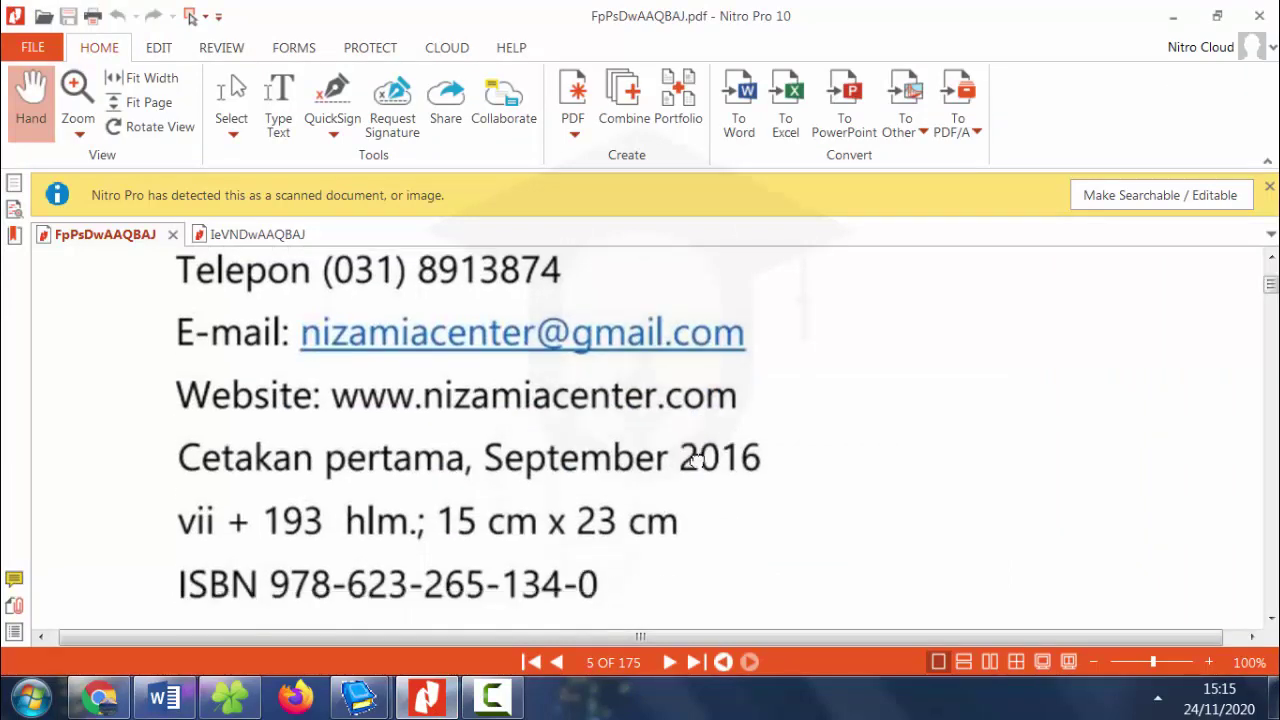
scroll(724, 457, "down", 1)
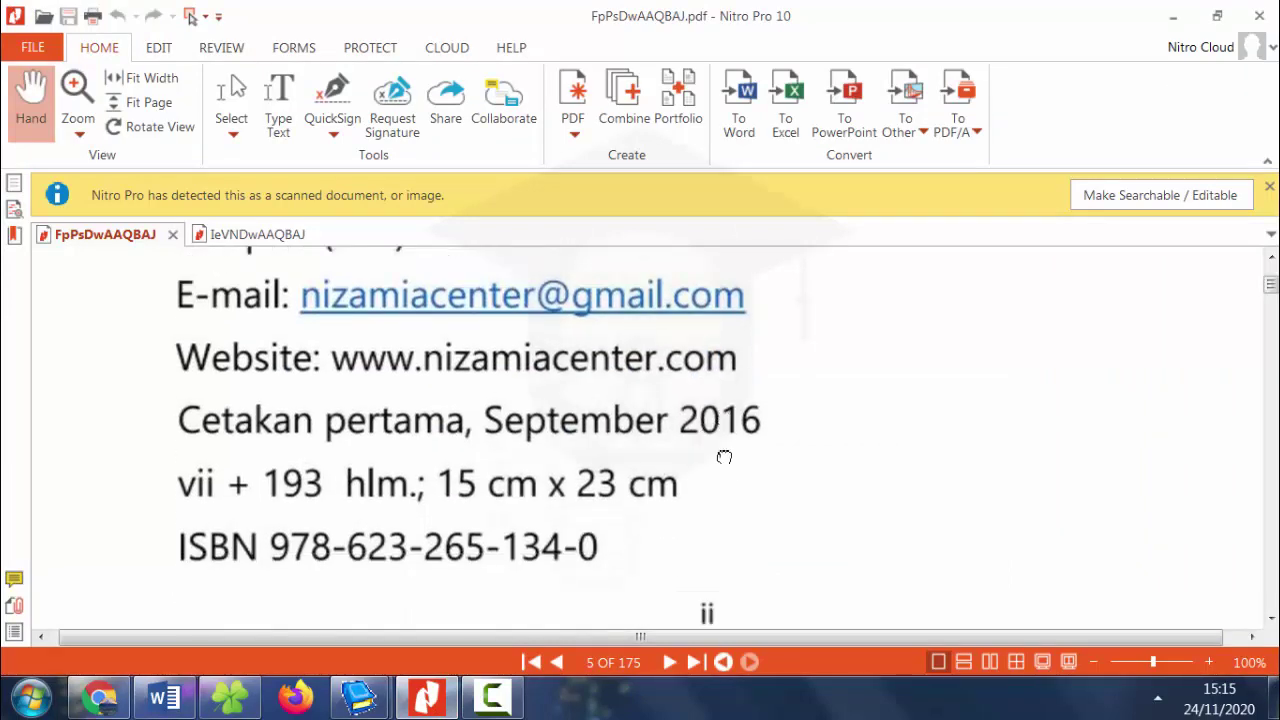
scroll(724, 457, "down", 3)
scroll(724, 457, "down", 5)
scroll(724, 457, "up", 5)
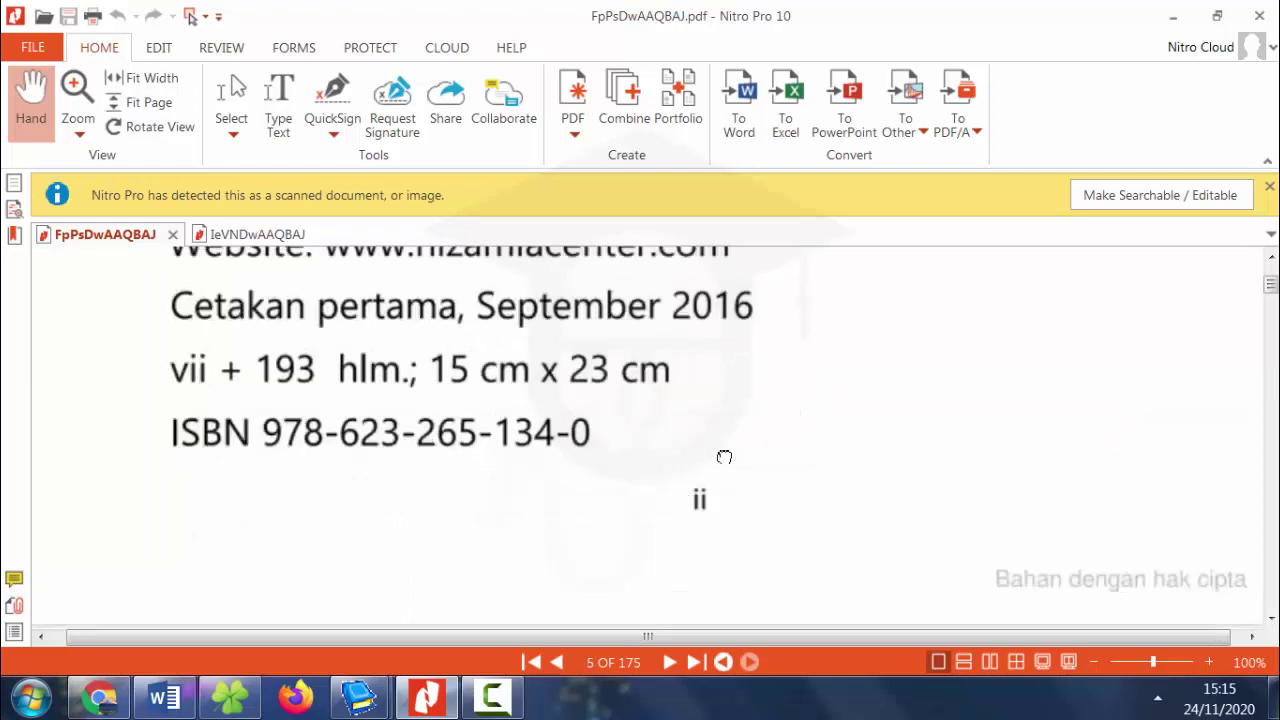
scroll(724, 457, "up", 2)
scroll(724, 457, "up", 1)
scroll(724, 457, "up", 1)
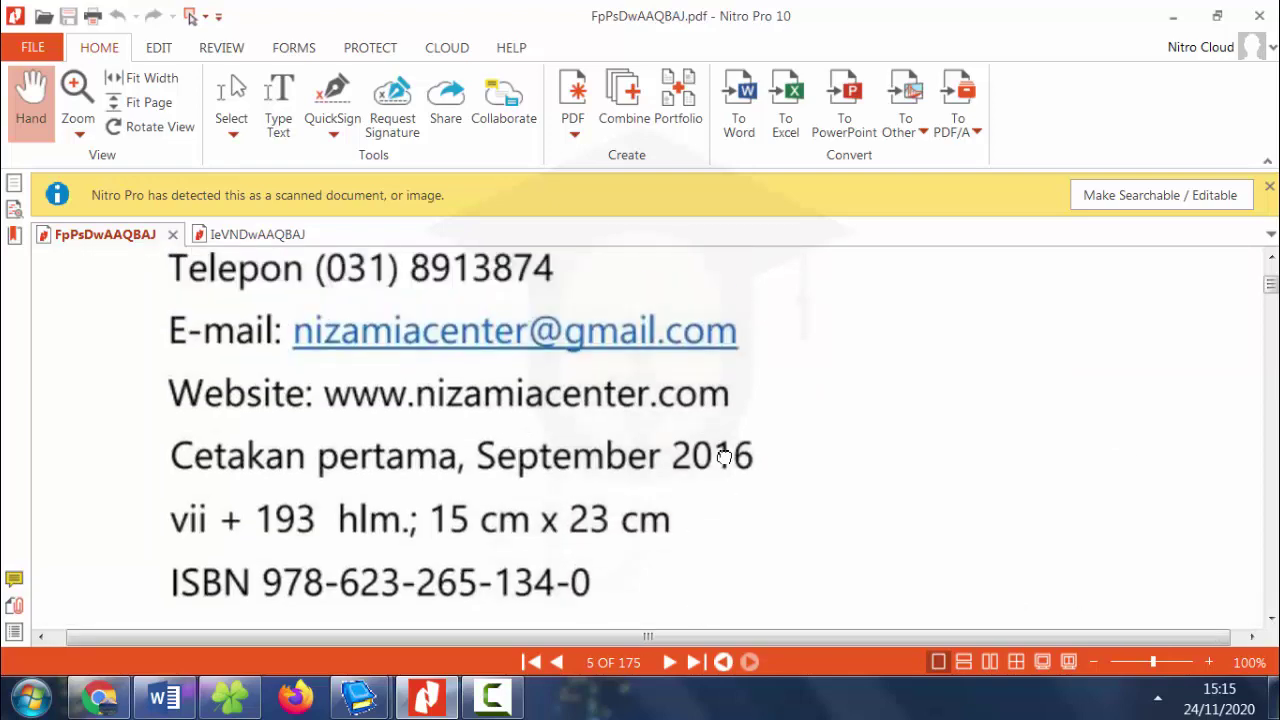
scroll(724, 457, "up", 2)
scroll(724, 457, "up", 3)
scroll(724, 457, "up", 1)
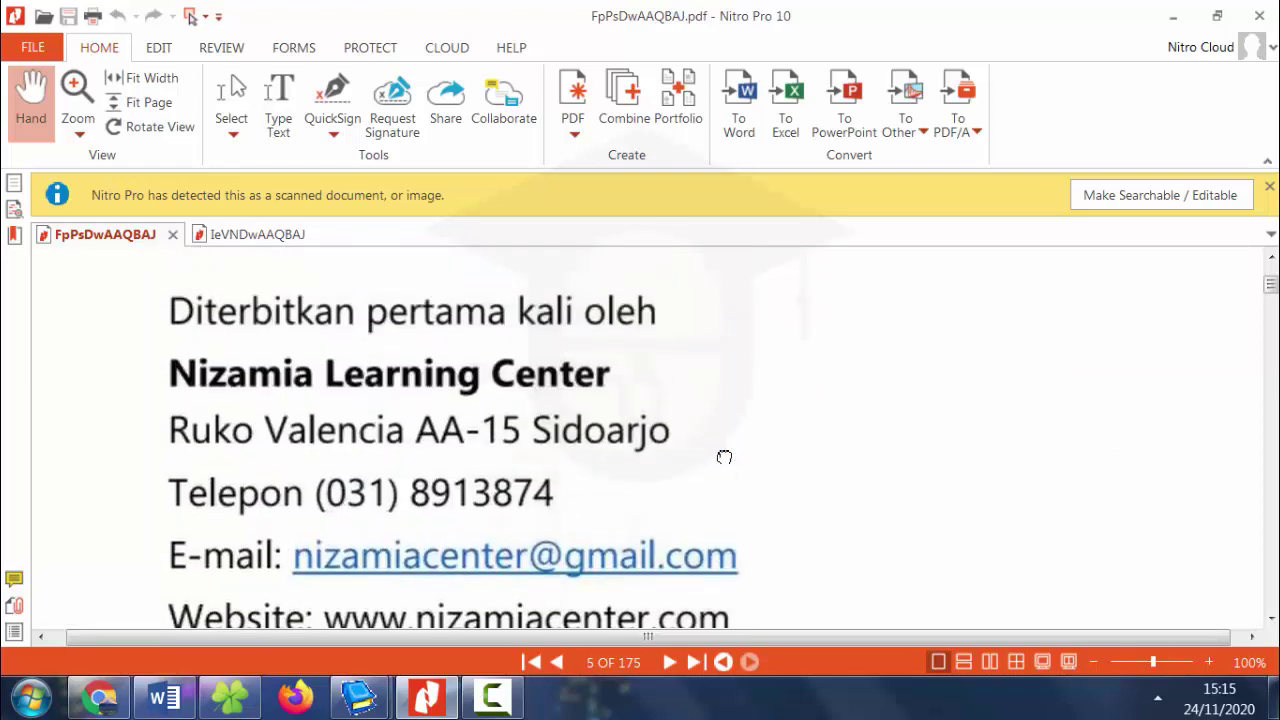
key("alt+Tab")
Complete the book source with year 2016 and city Sidoarjo, and save it.
left_click(438, 331)
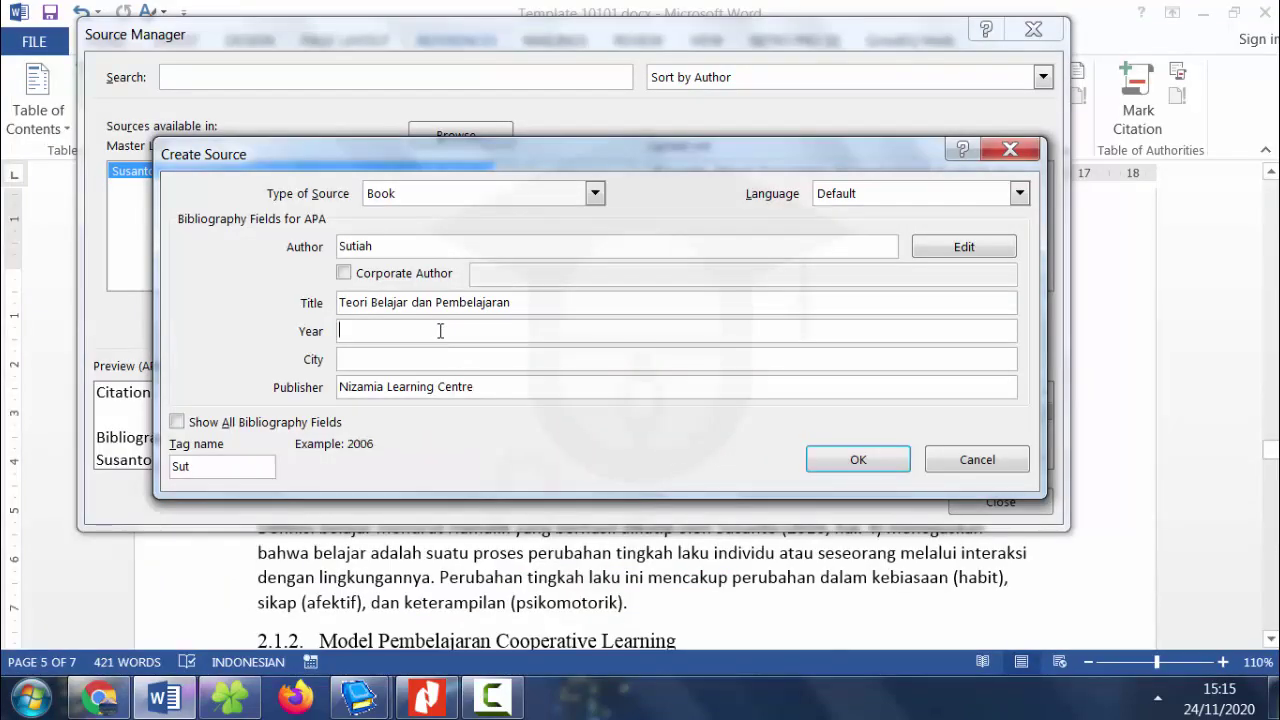
type("2016")
key("Tab")
type("Sido")
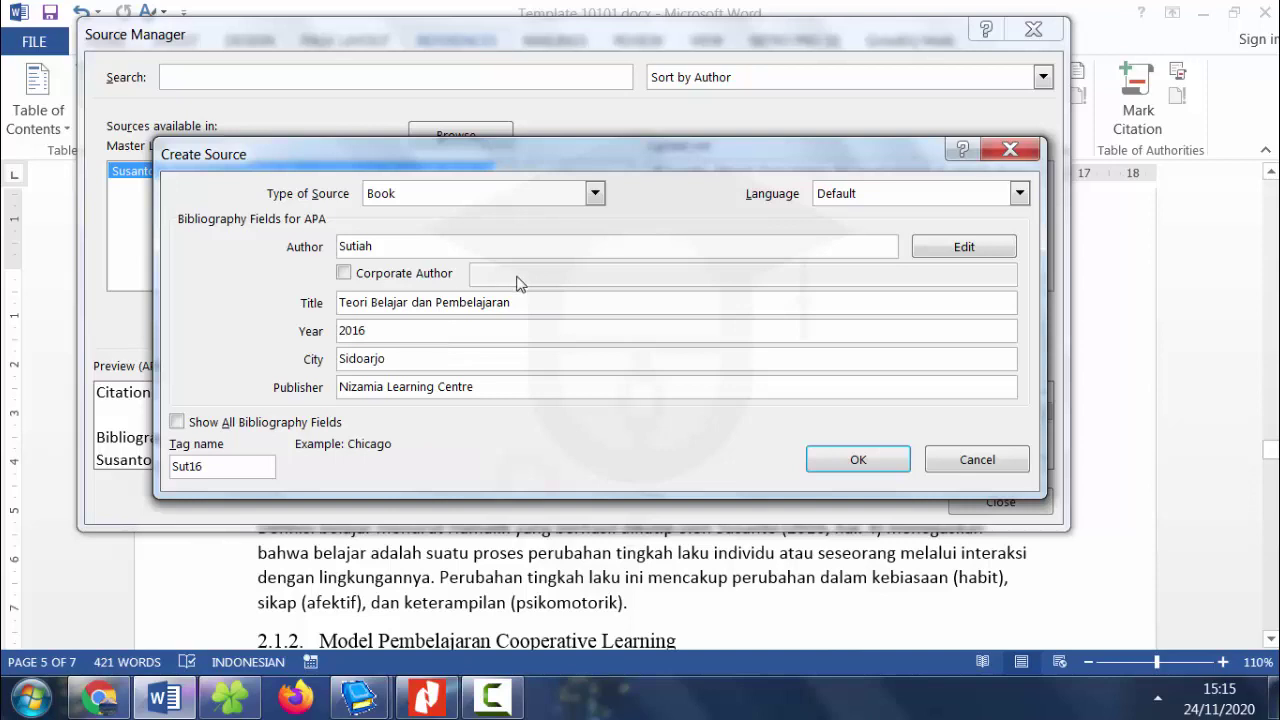
left_click_drag(528, 303, 336, 302)
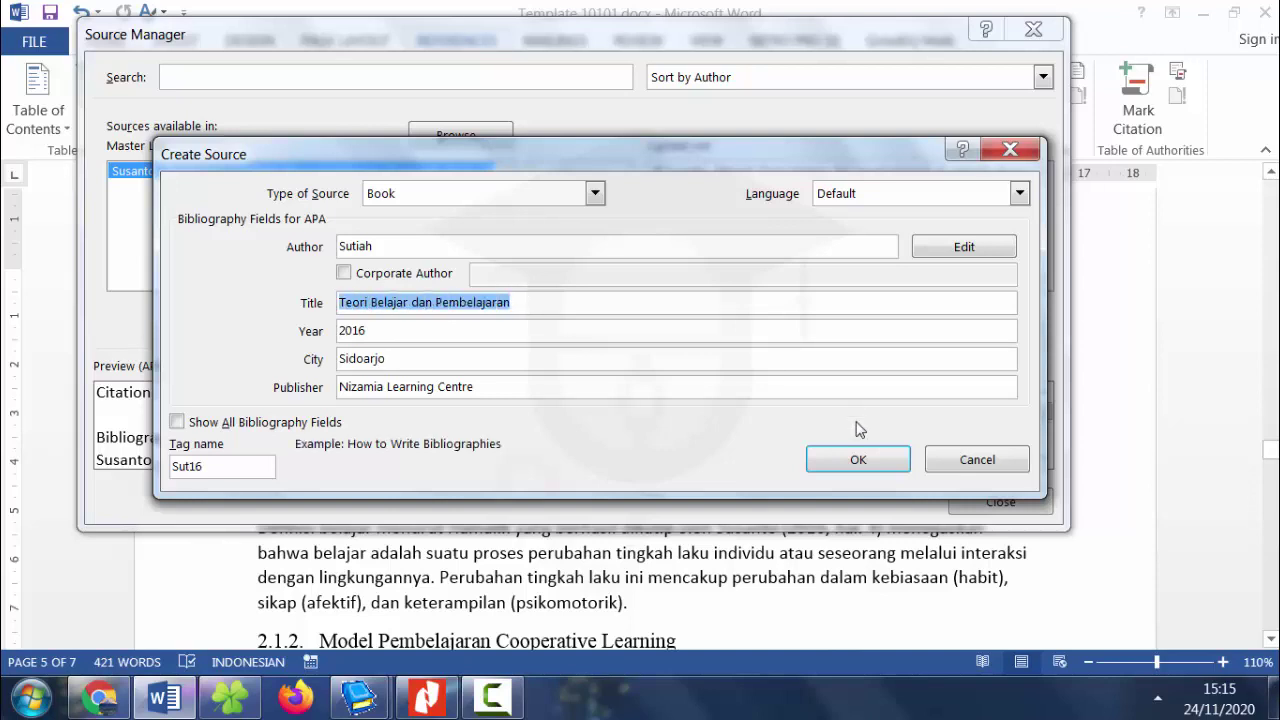
left_click(866, 462)
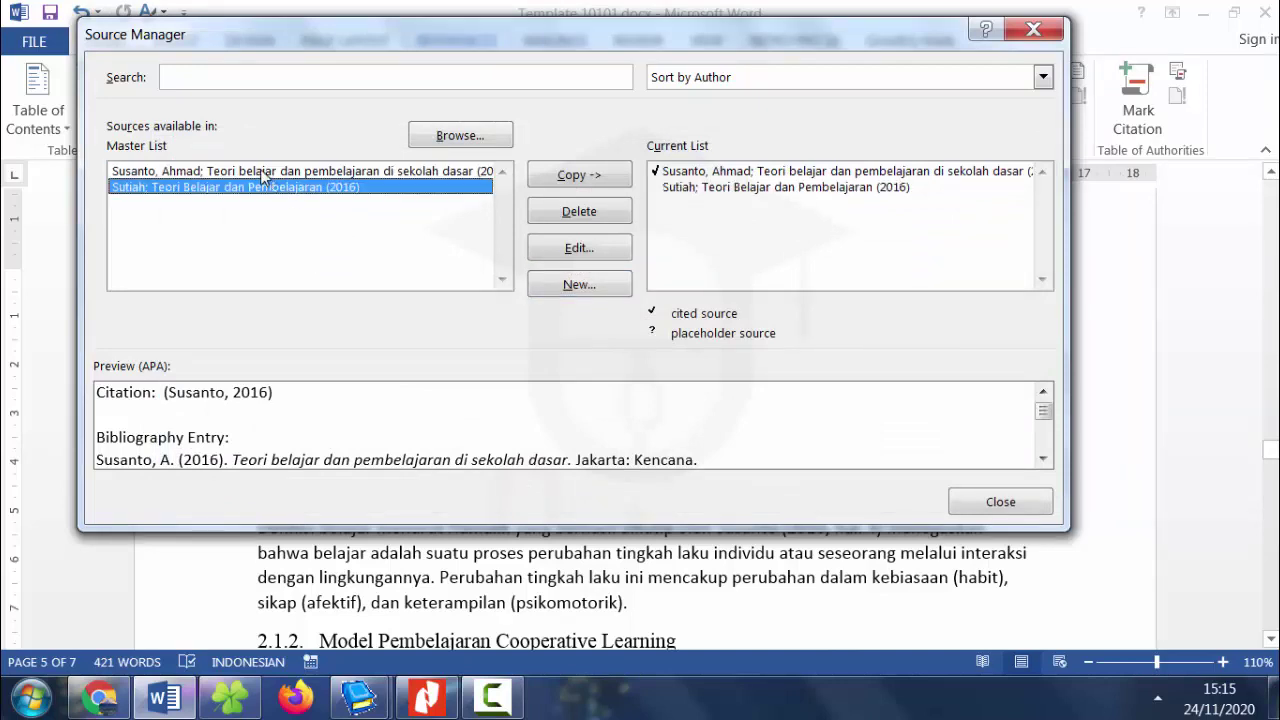
Capitalise the Susanto source's title to Teori Belajar dan Pembelajaran di Sekolah Dasar.
left_click(264, 173)
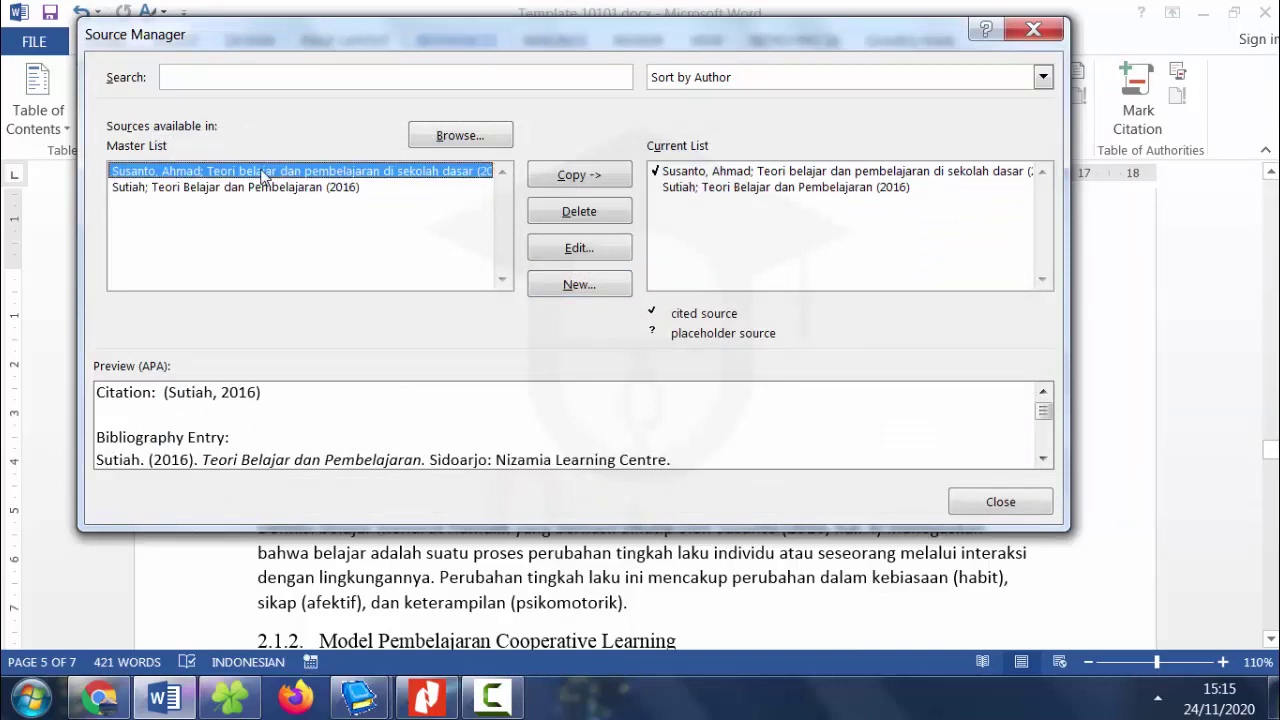
left_click(557, 255)
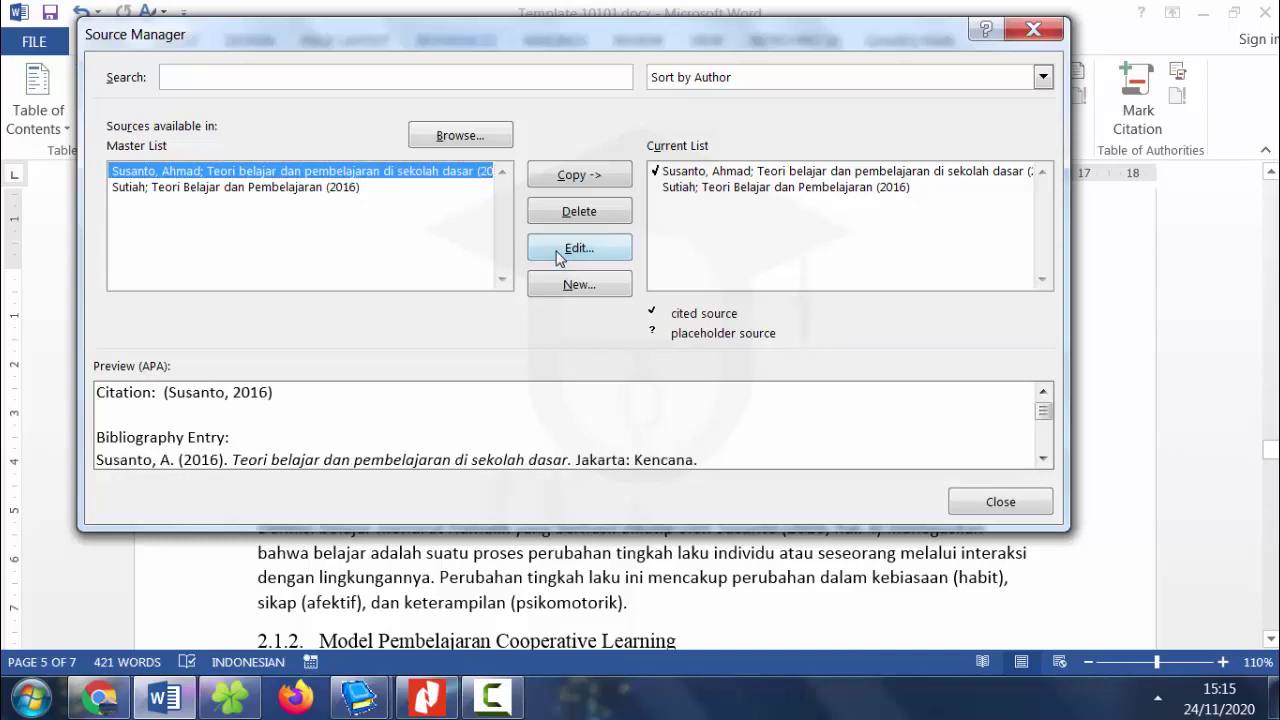
left_click(450, 302)
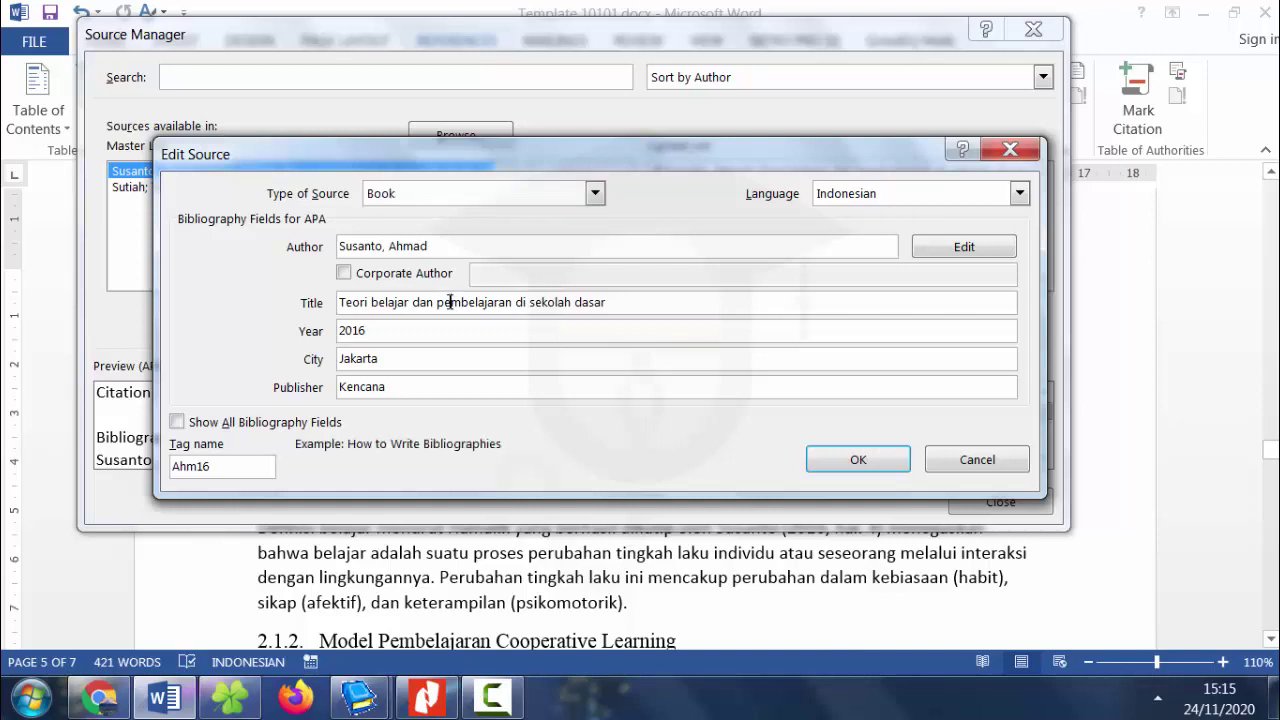
key("BackSpace")
type("P")
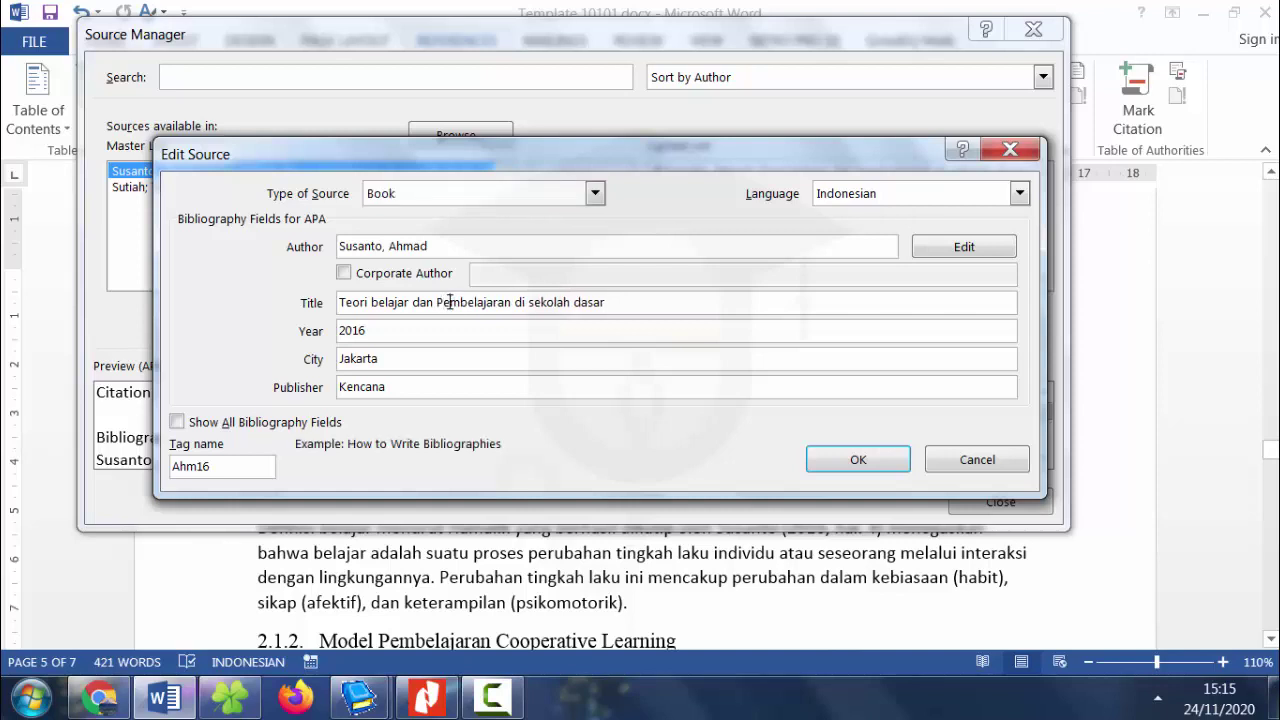
key("BackSpace")
type("S")
key("Right")
key("Right")
key("Delete")
type("D")
key("BackSpace")
type("B")
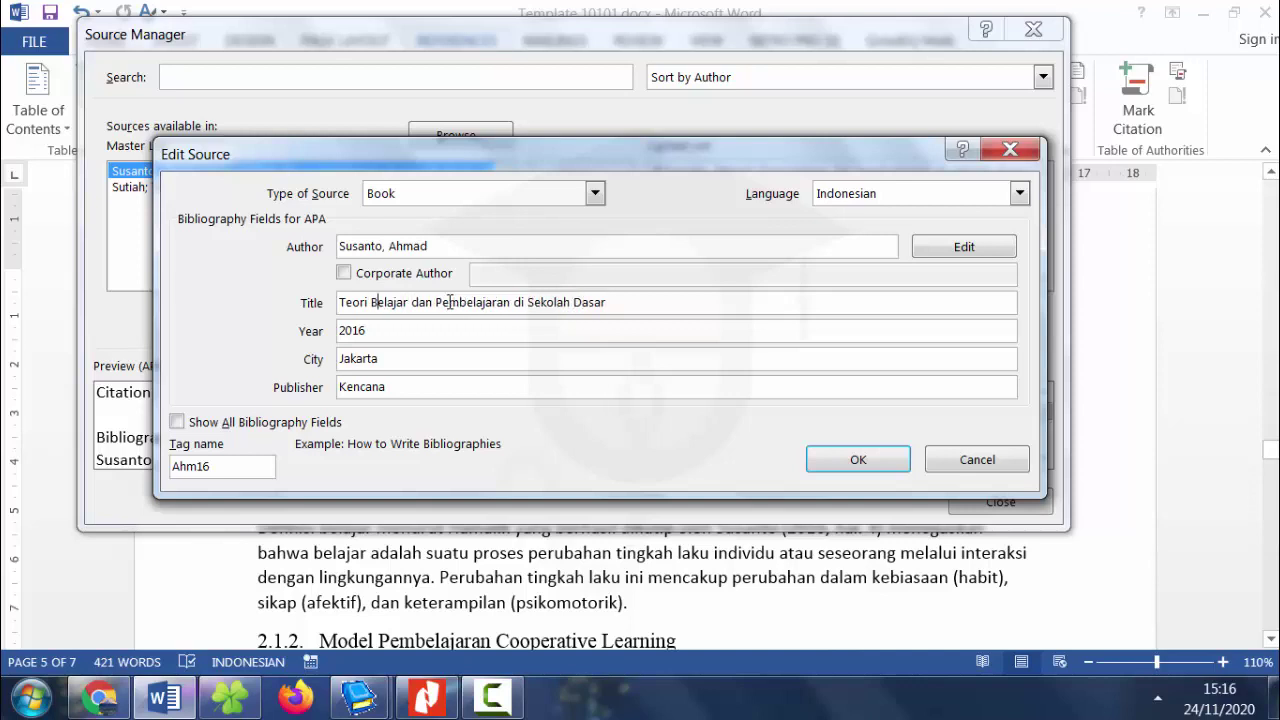
Save the edited Susanto source, update it in both lists, and close the Source Manager.
left_click(858, 459)
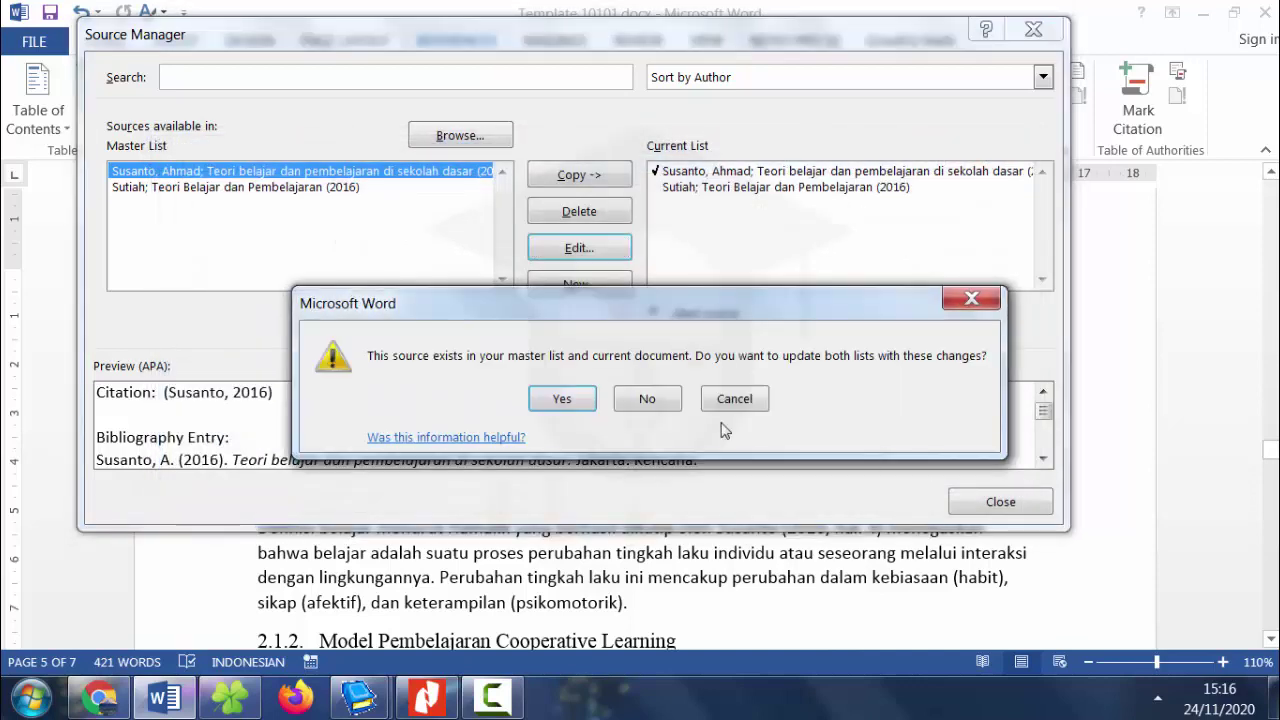
left_click(577, 399)
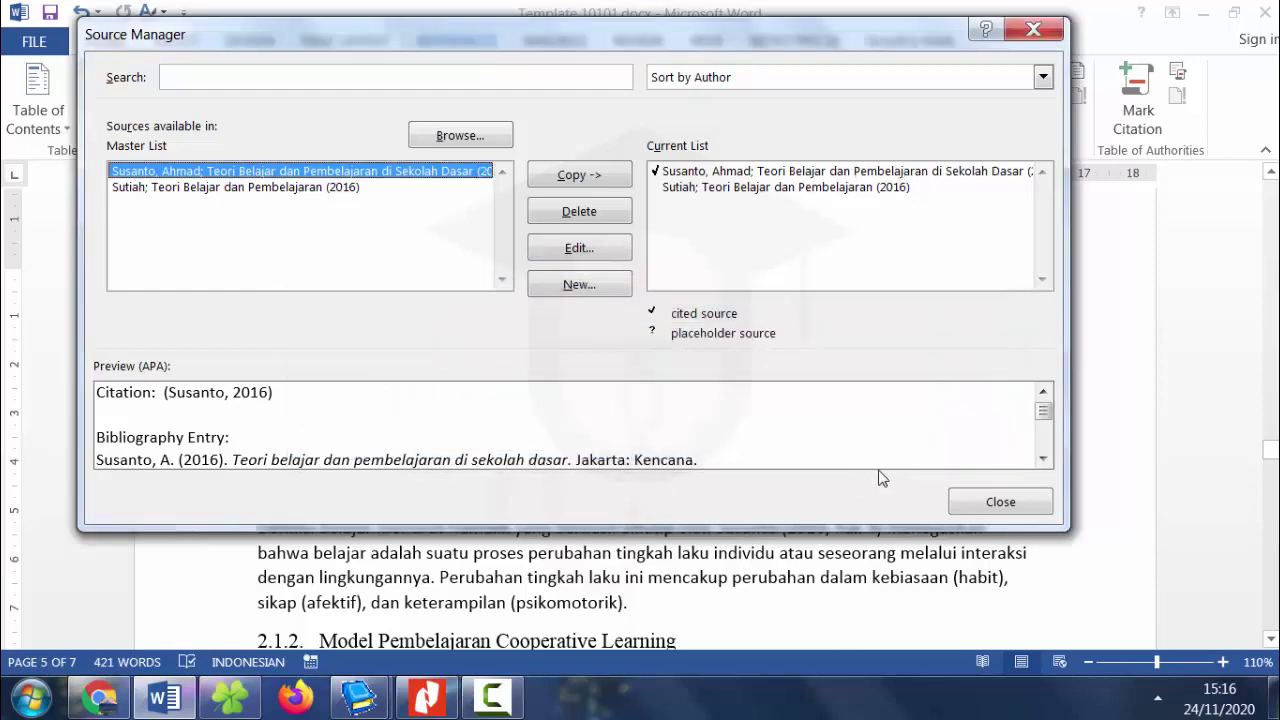
left_click(986, 510)
left_click(589, 482)
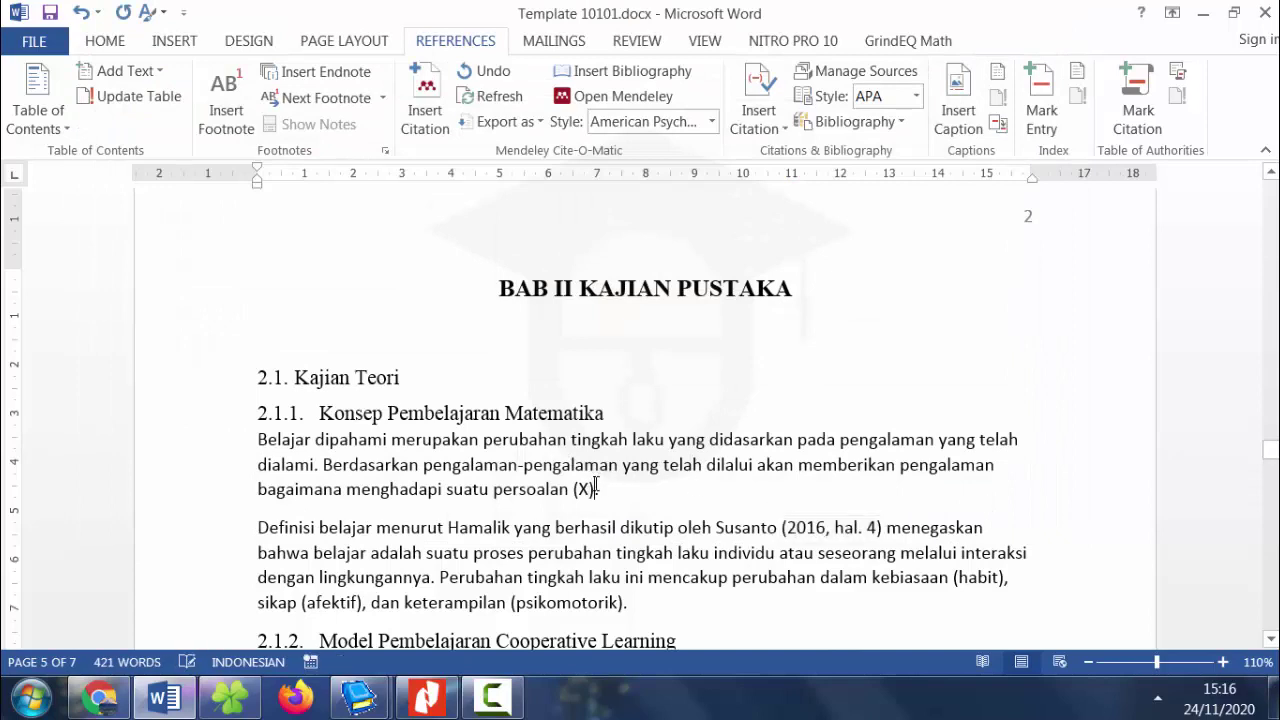
Replace the placeholder X with a citation of the Sutiah 2016 book.
key("BackSpace")
left_click(779, 107)
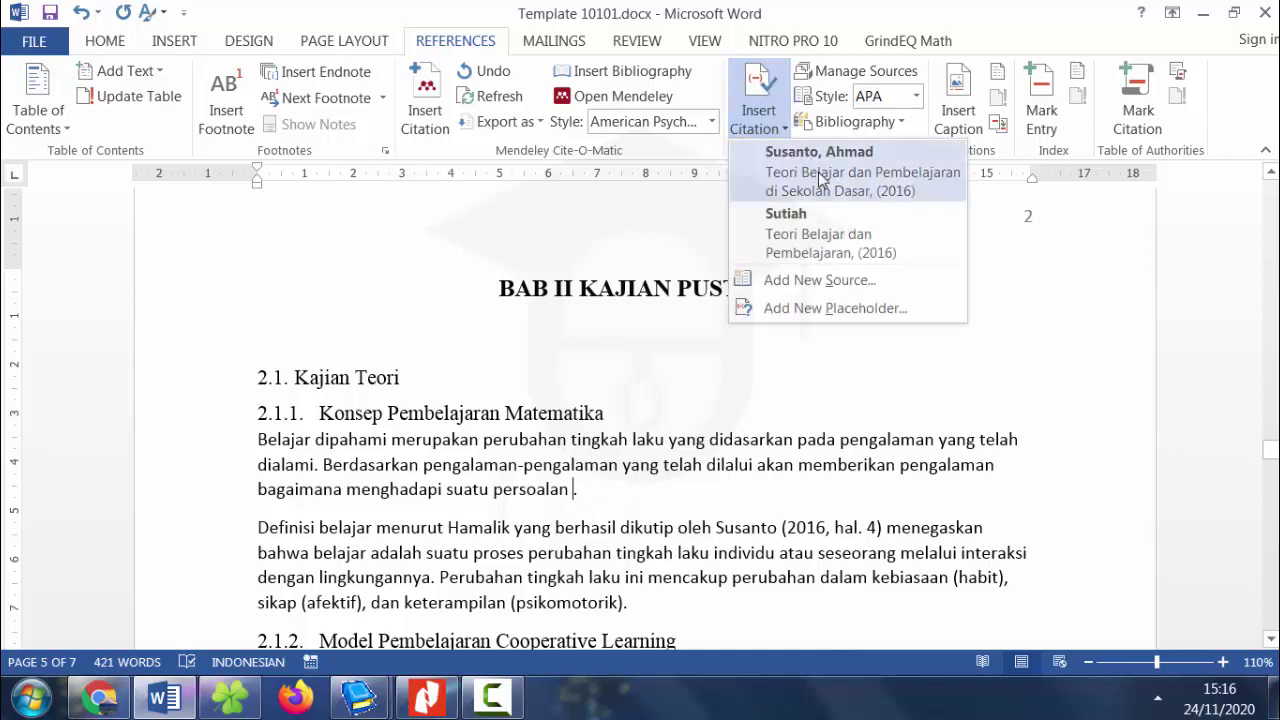
left_click(827, 231)
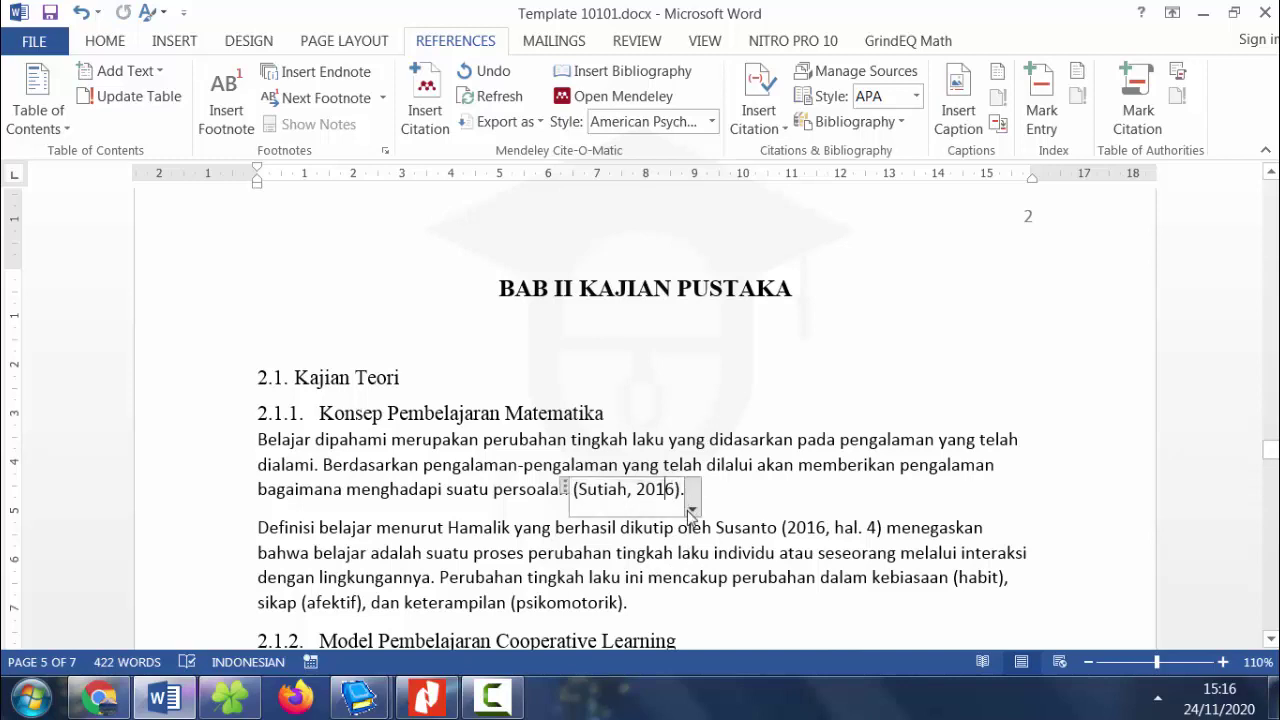
Add page 4 to the citation so it reads (Sutiah, 2016, hal. 4).
left_click(690, 511)
left_click(612, 535)
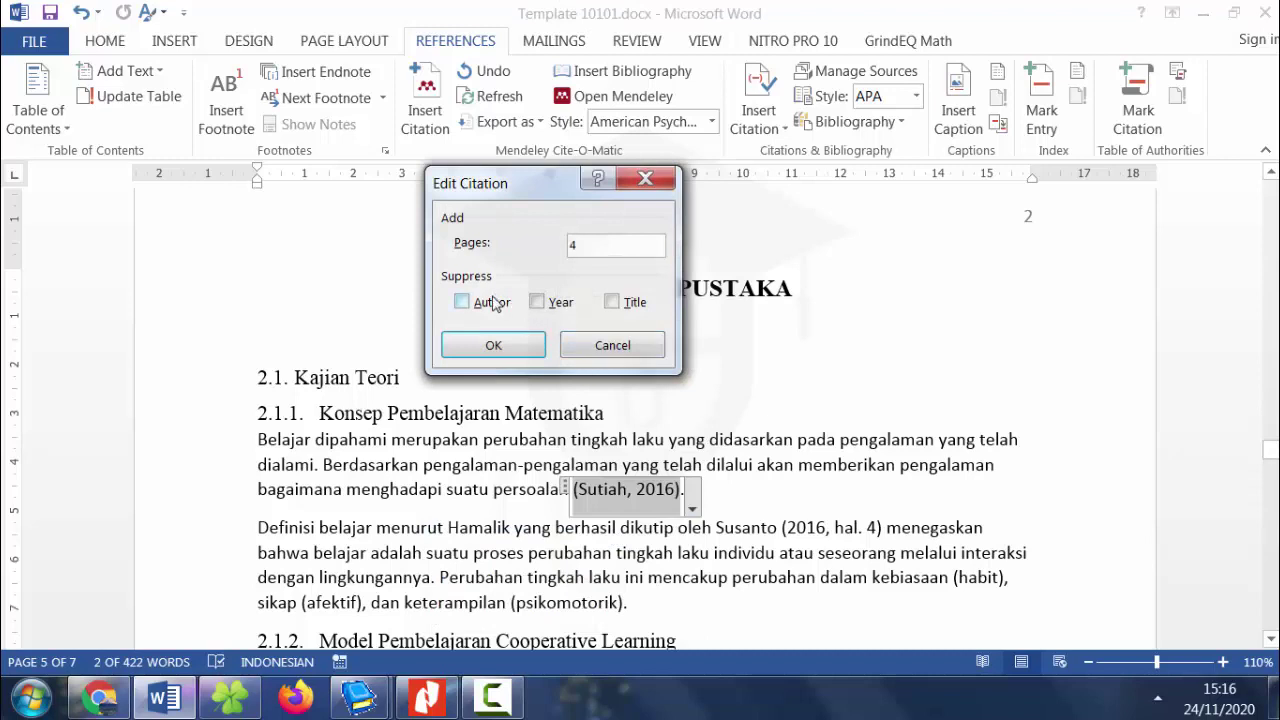
left_click(493, 303)
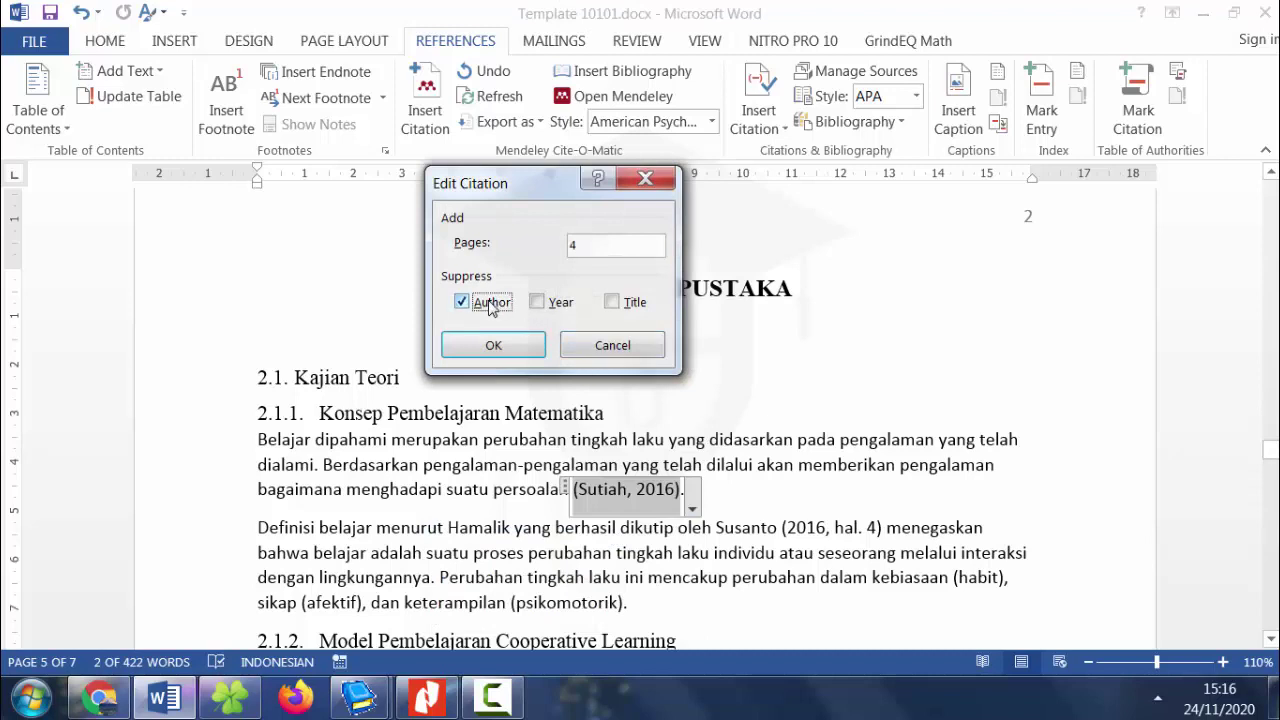
left_click(550, 306)
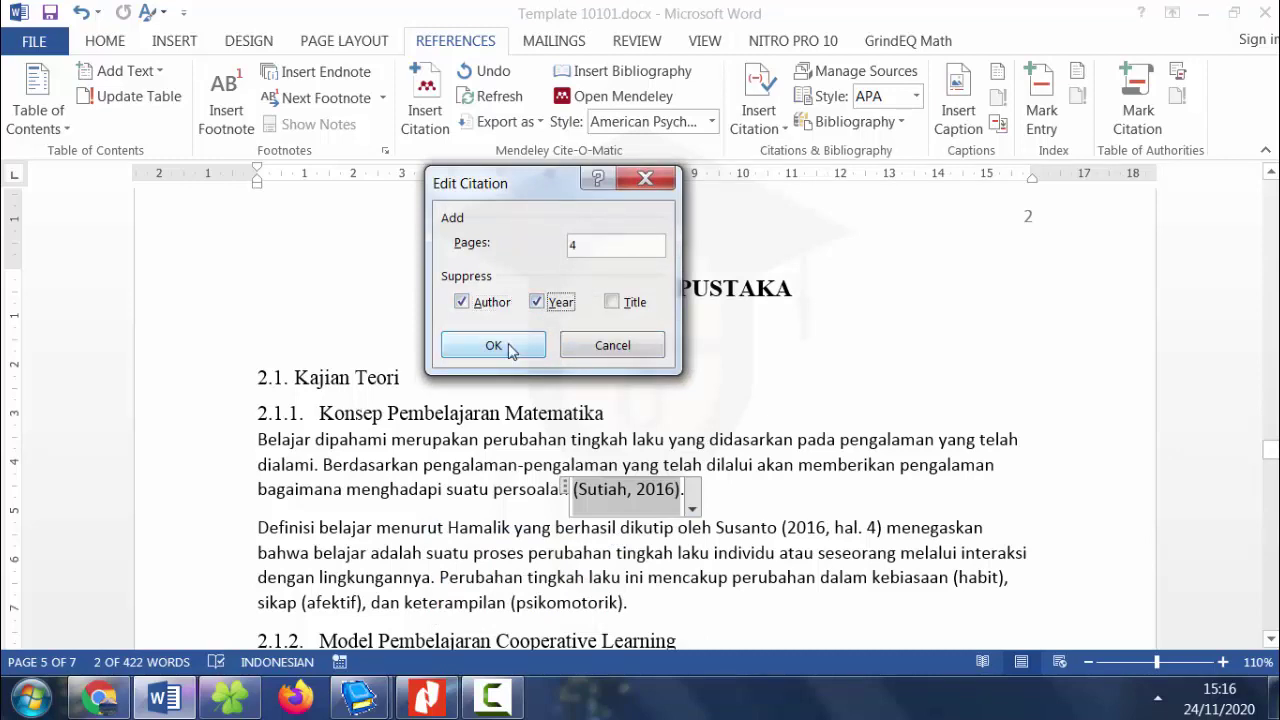
left_click(628, 307)
left_click(629, 309)
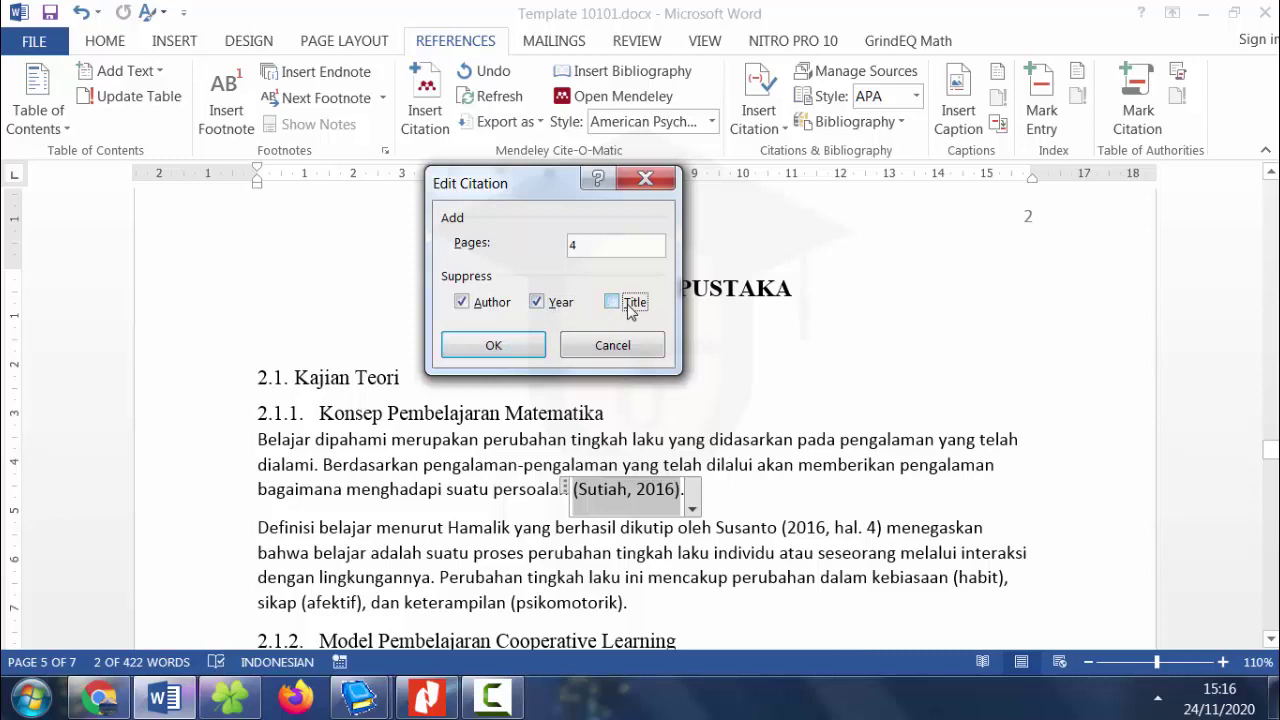
left_click(629, 309)
left_click(491, 306)
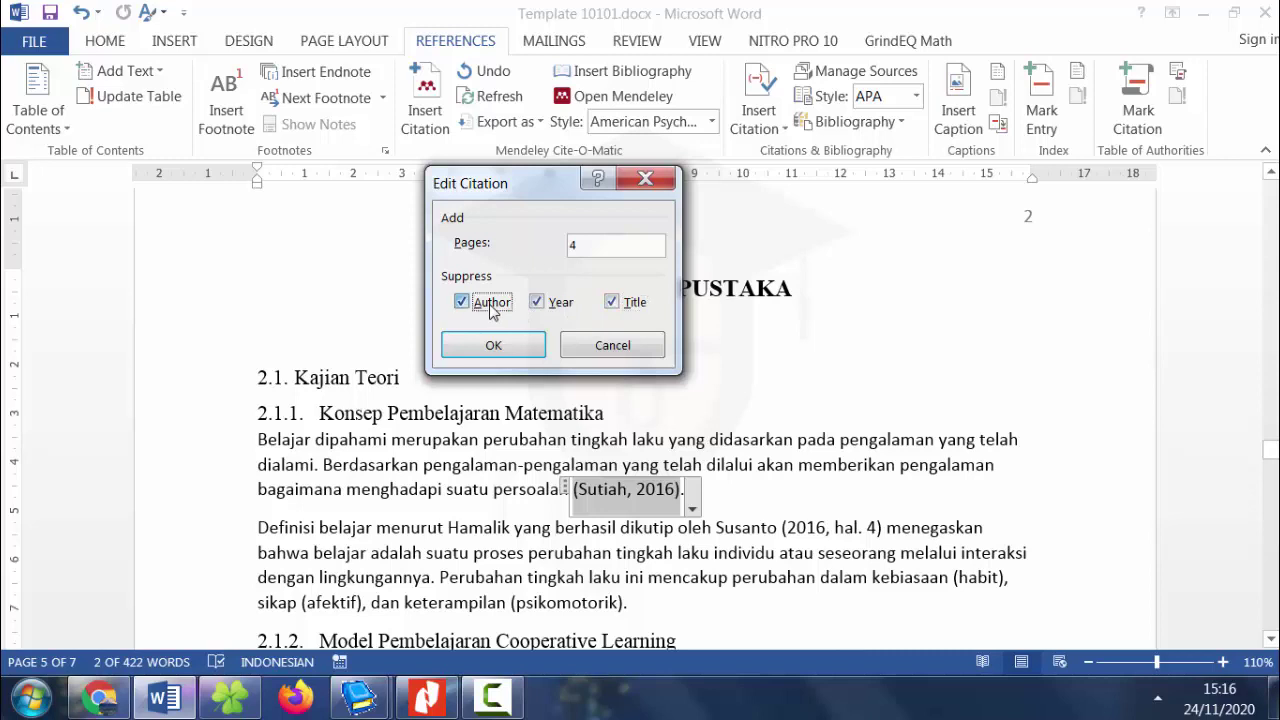
left_click(561, 312)
left_click(521, 345)
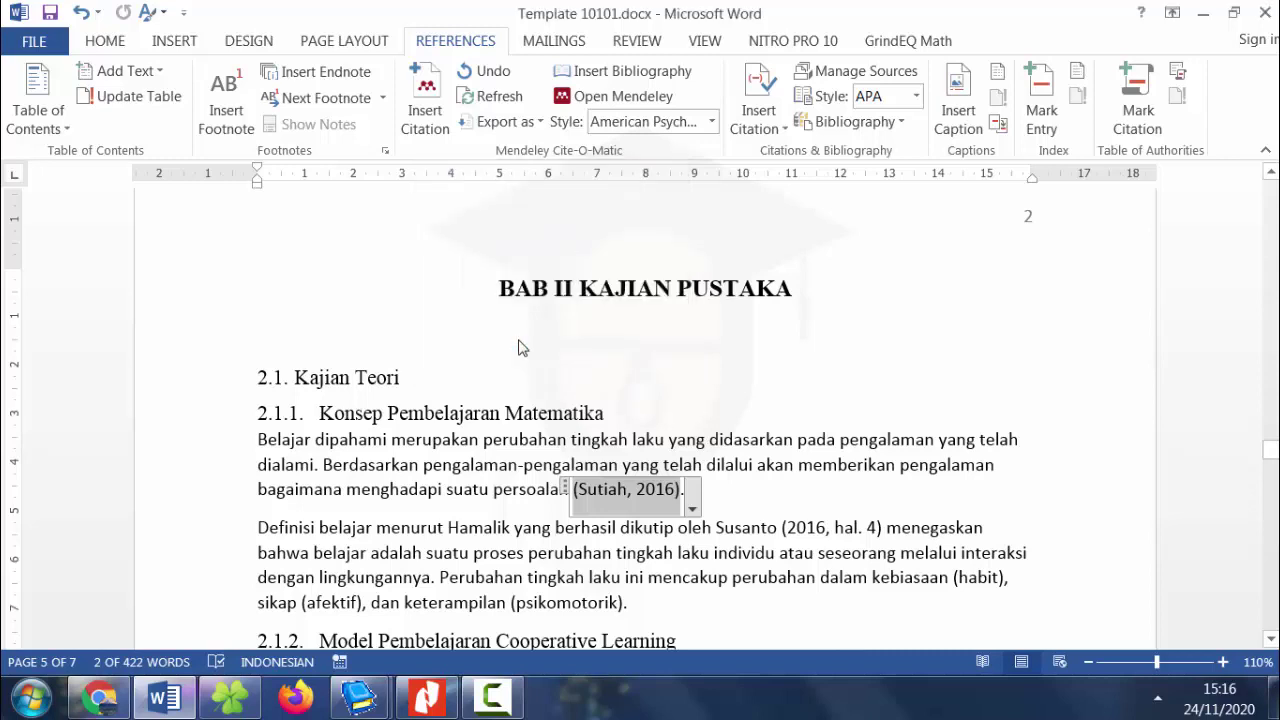
left_click(682, 552)
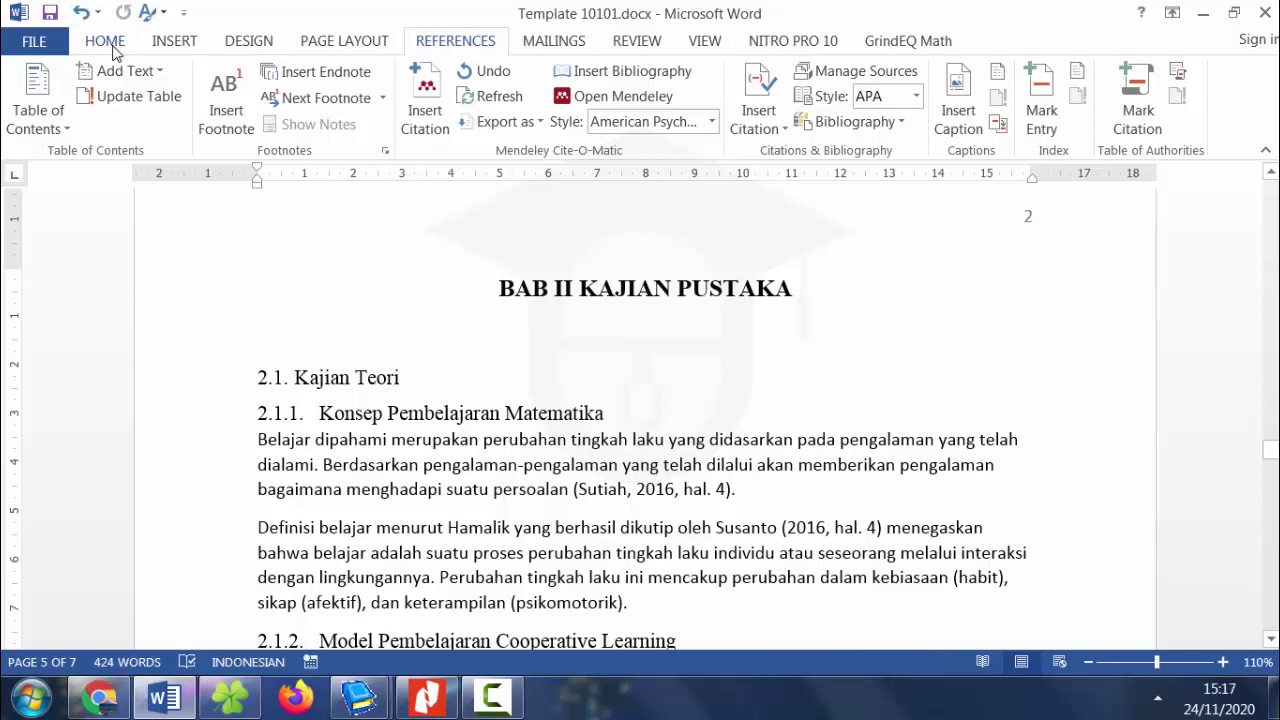
Apply the Paragraf style to the first paragraph and the Definisi paragraph under 2.1.1.
left_click(112, 52)
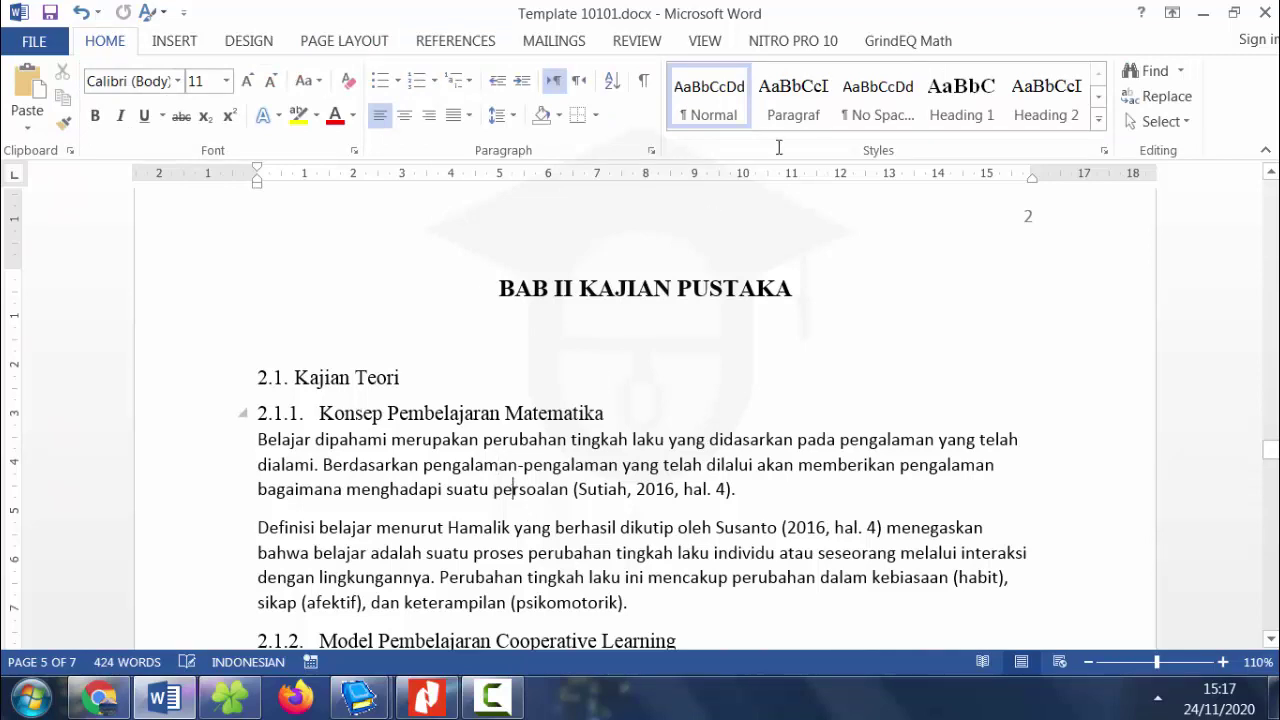
left_click(798, 116)
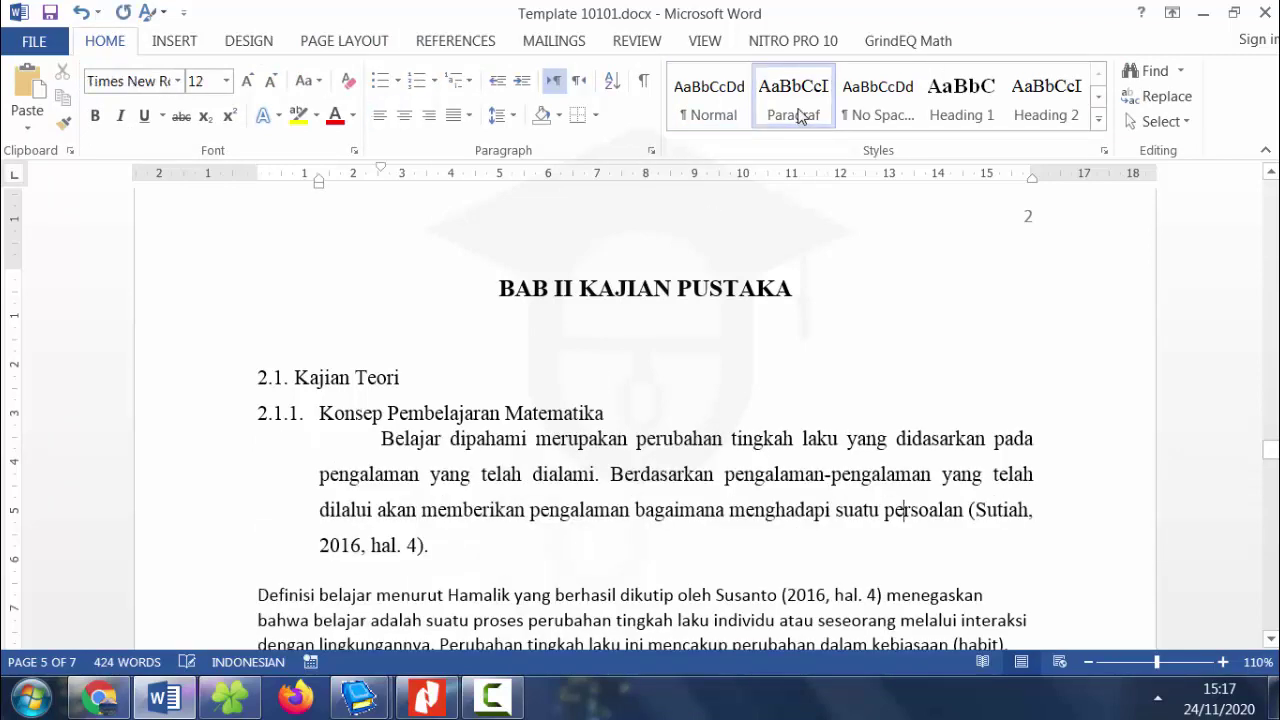
left_click(565, 618)
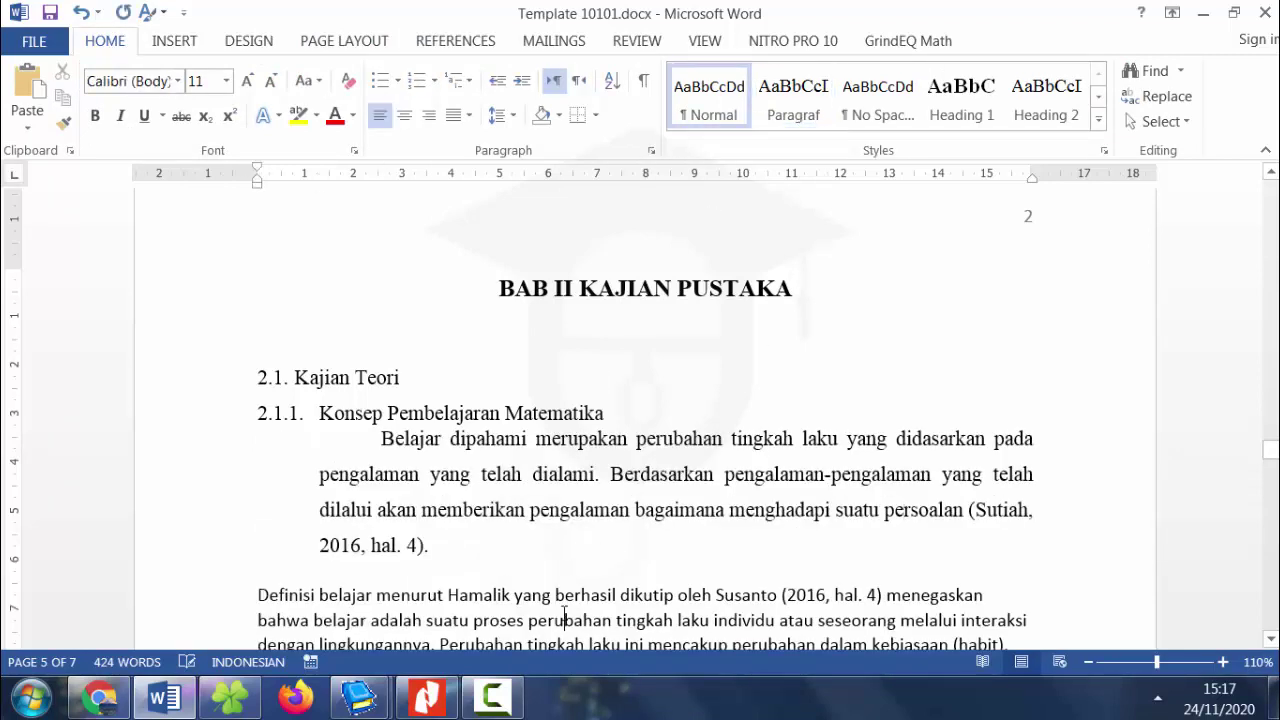
left_click(796, 110)
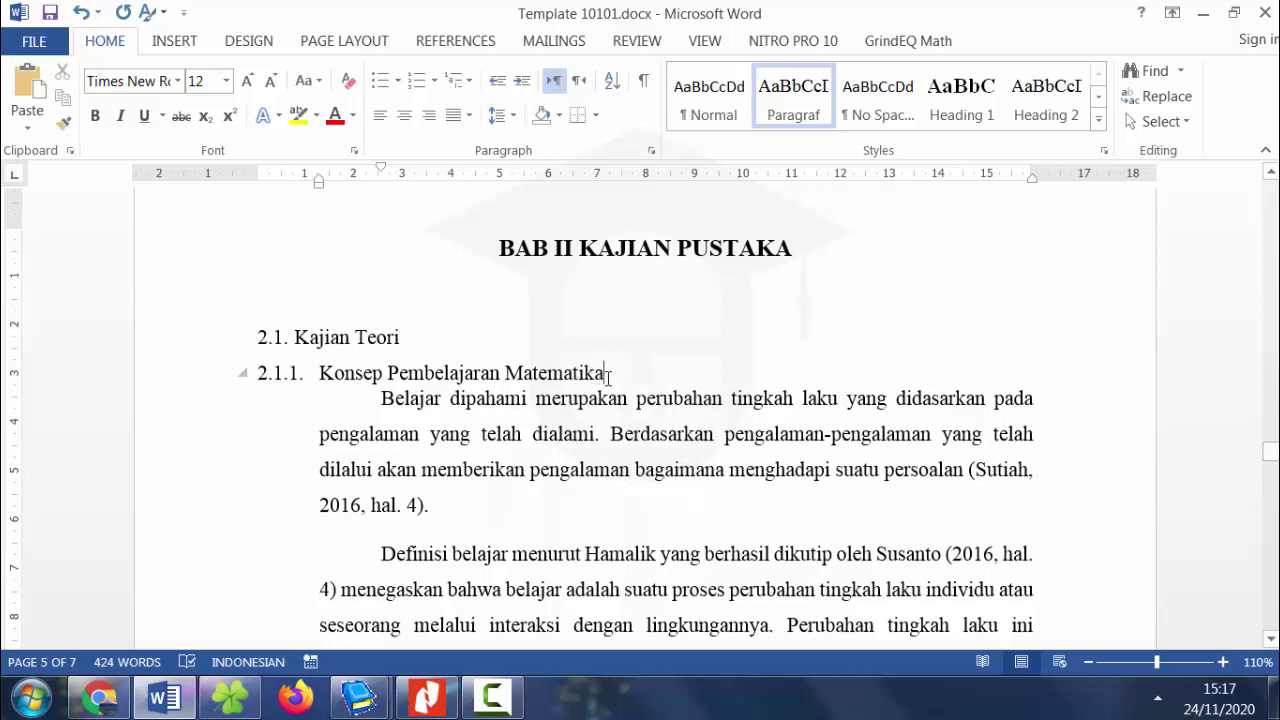
left_click(607, 374)
left_click(571, 412)
left_click(614, 376)
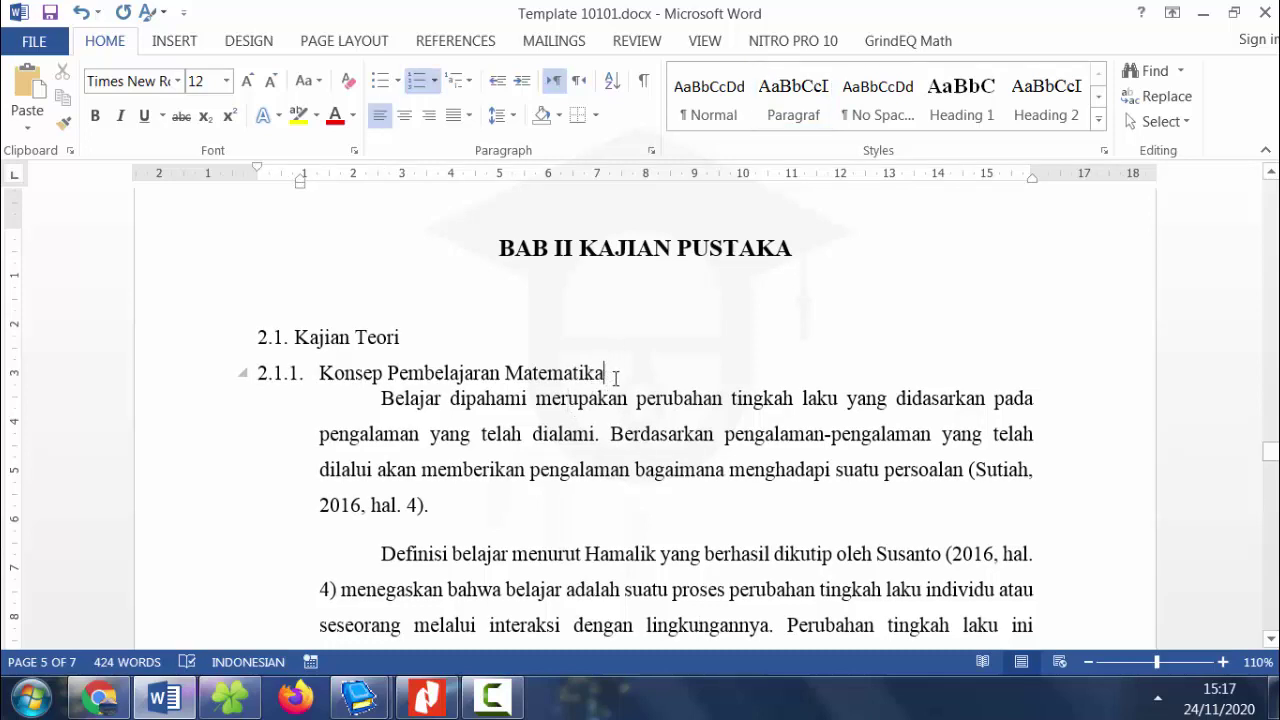
Set 8 pt spacing after the 2.1.1 Konsep Pembelajaran Matematika heading.
left_click(340, 45)
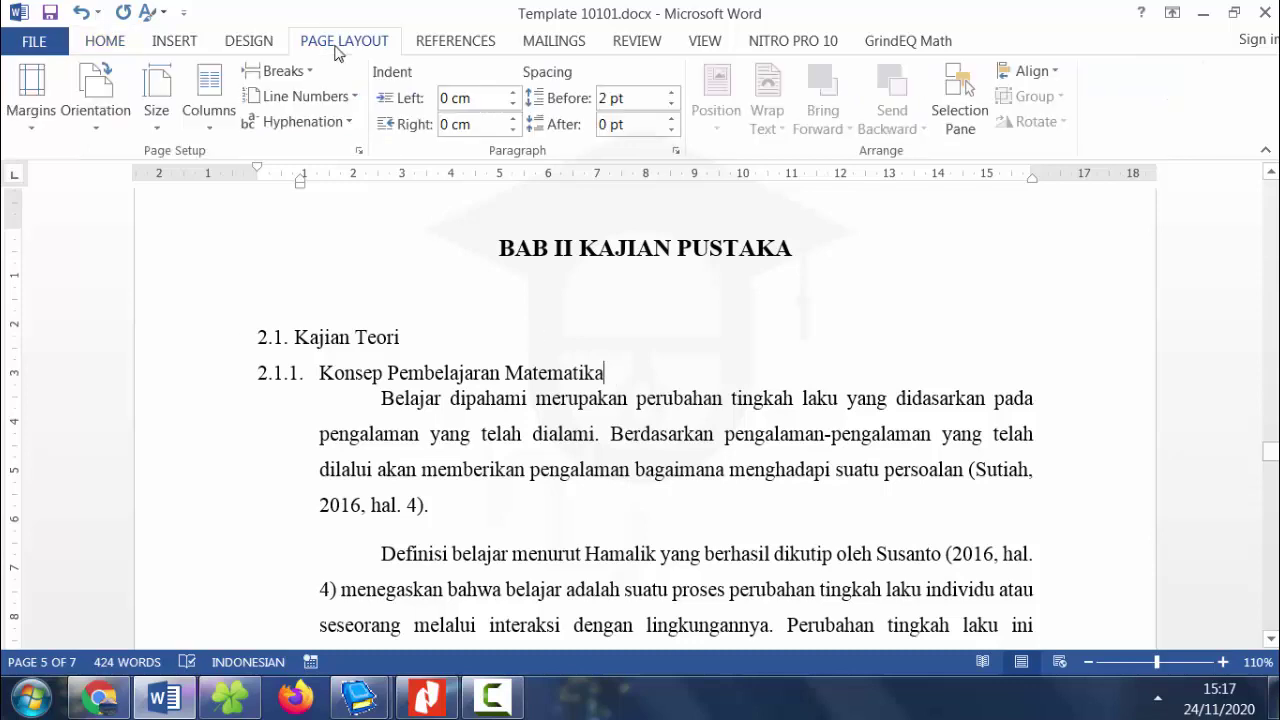
double_click(604, 124)
type("8")
key("Return")
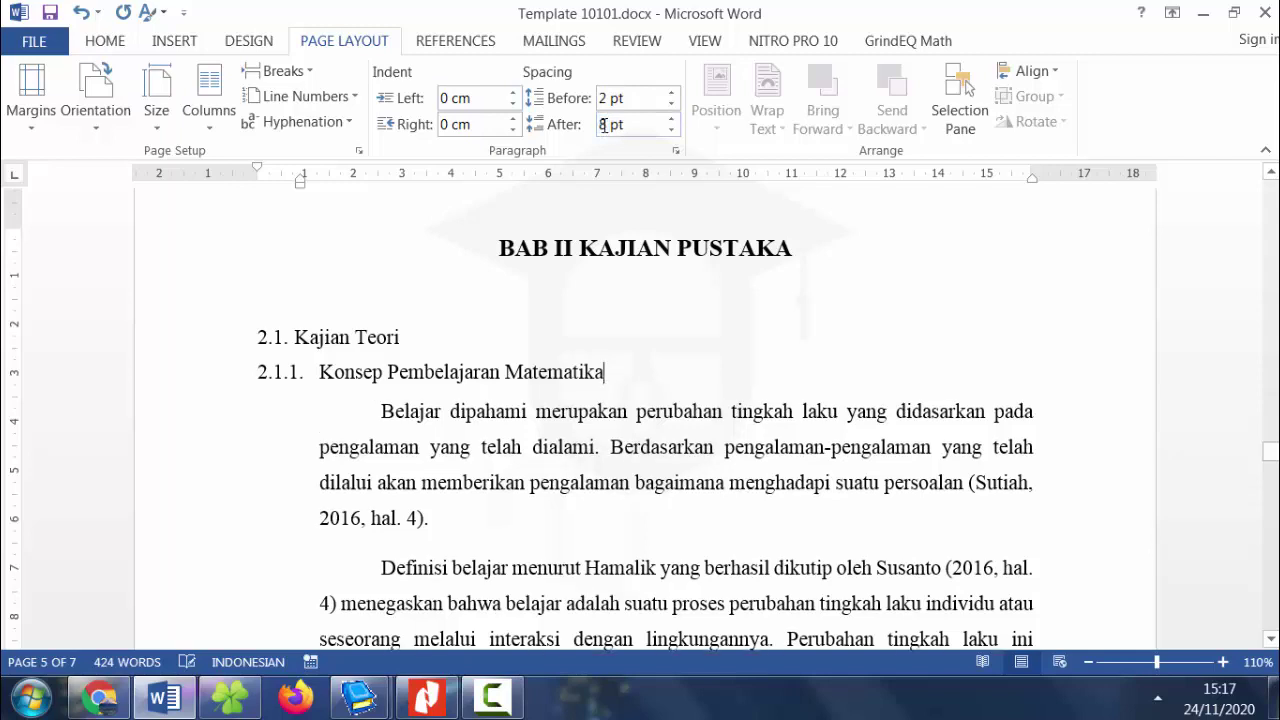
left_click(502, 594)
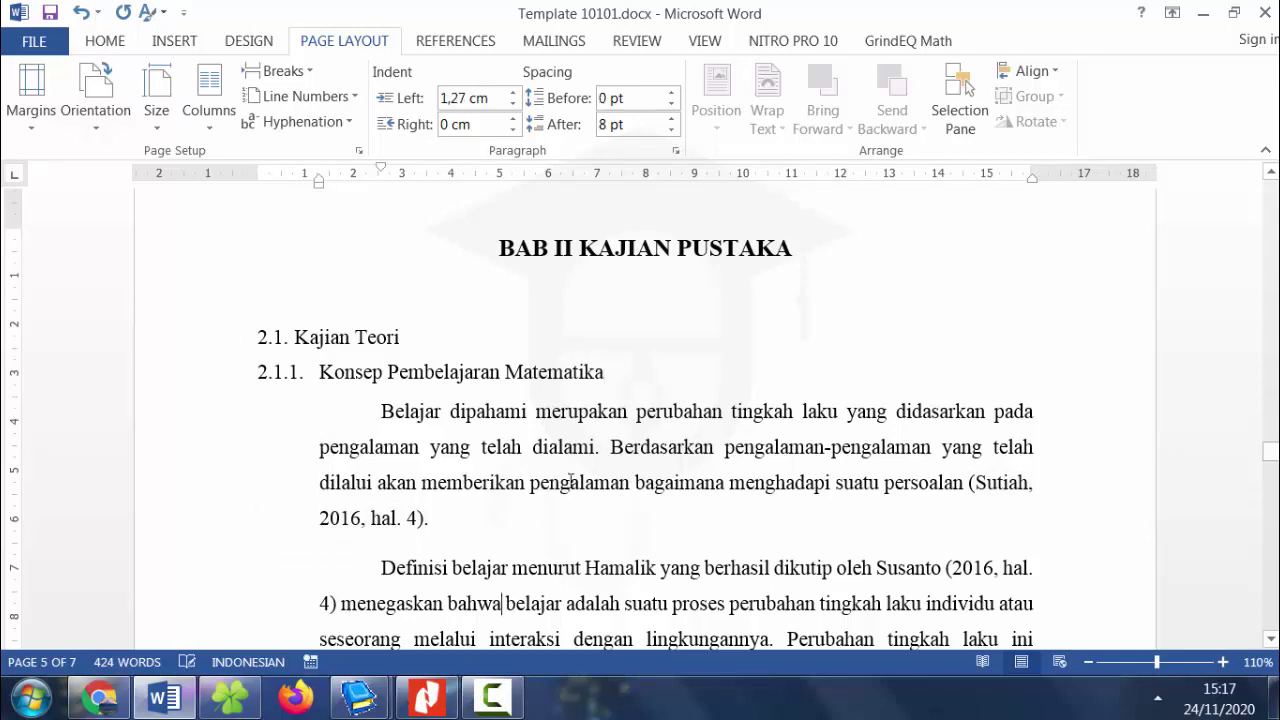
left_click(103, 45)
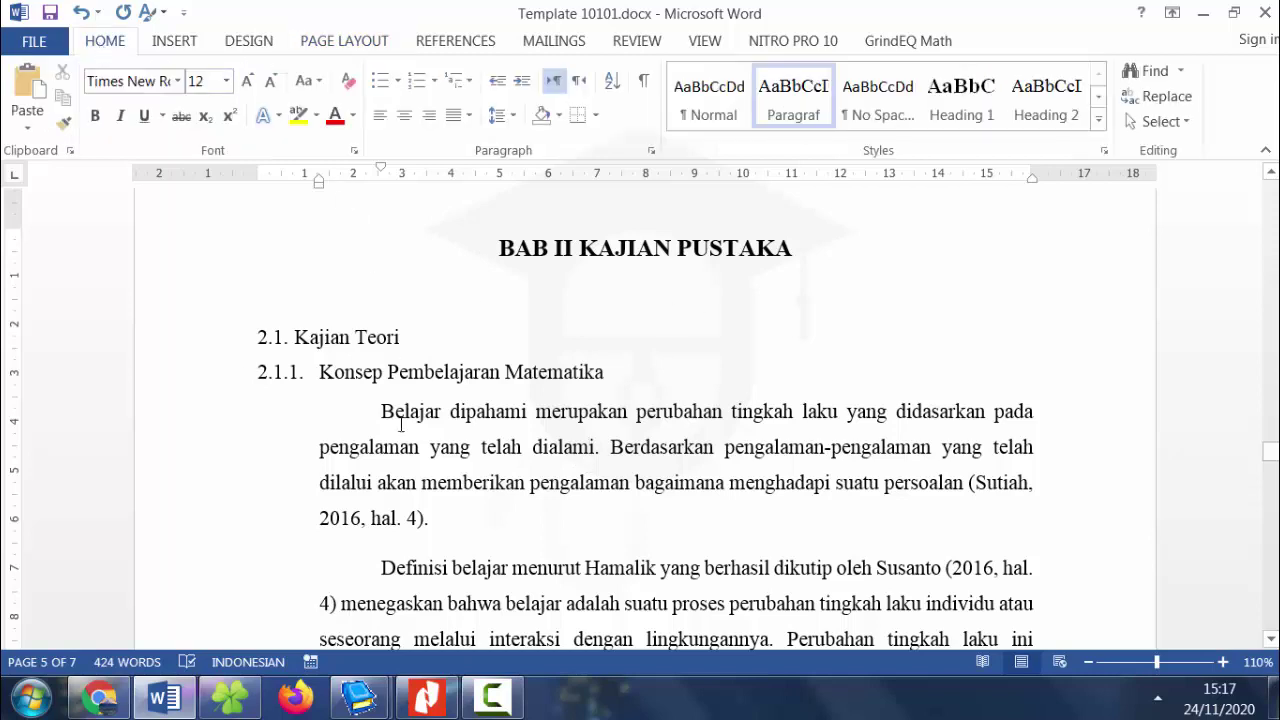
Change the Paragraf style's left indent from 1,27 cm to 0 cm, keeping the first-line indent.
right_click(798, 119)
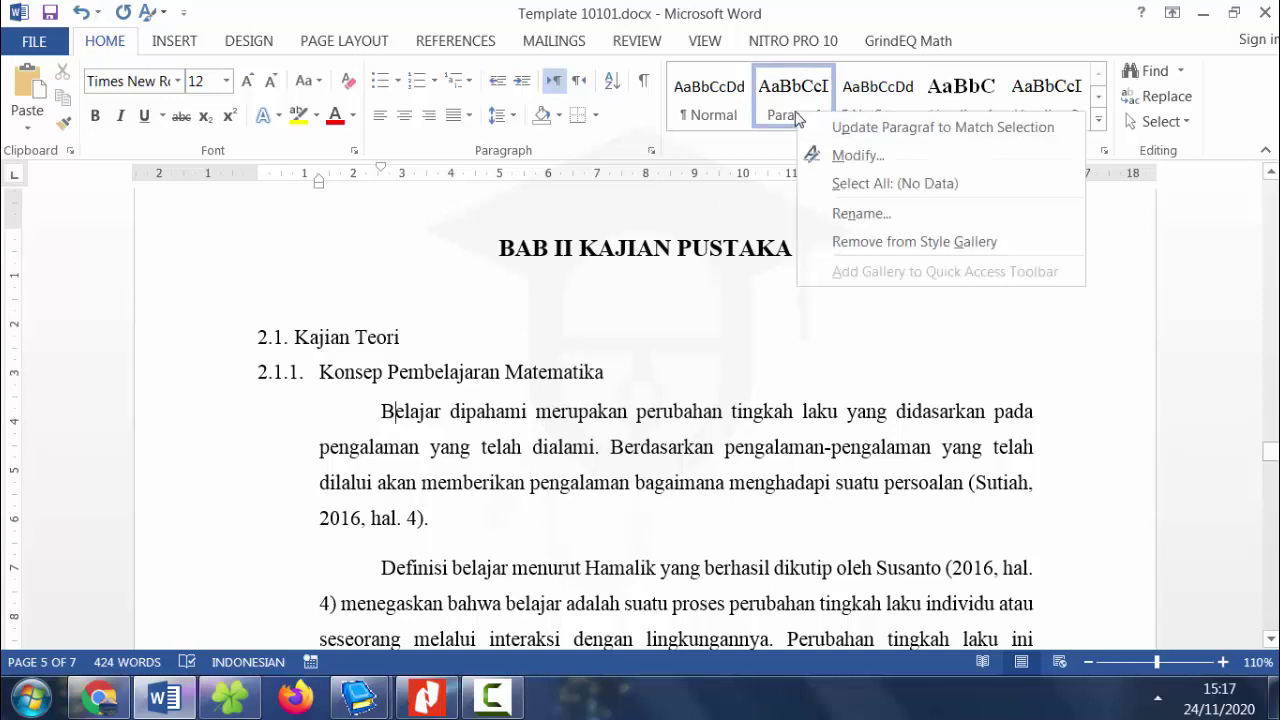
left_click(838, 157)
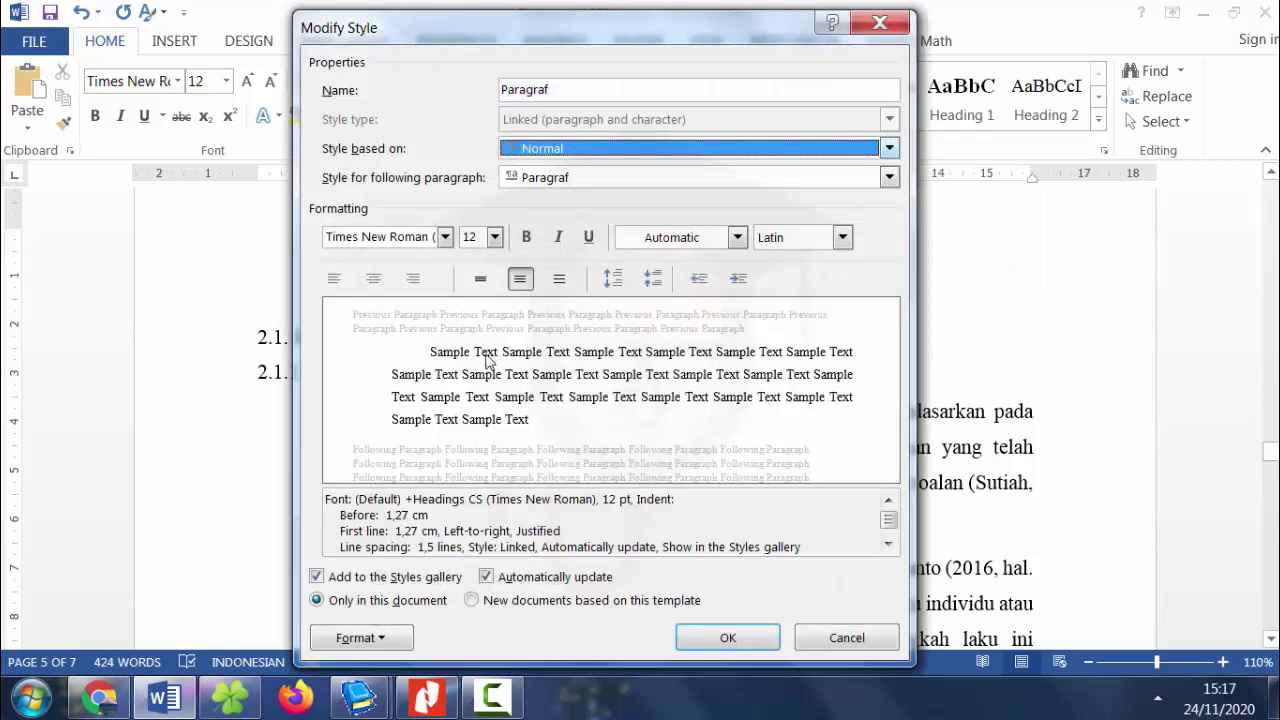
left_click(389, 641)
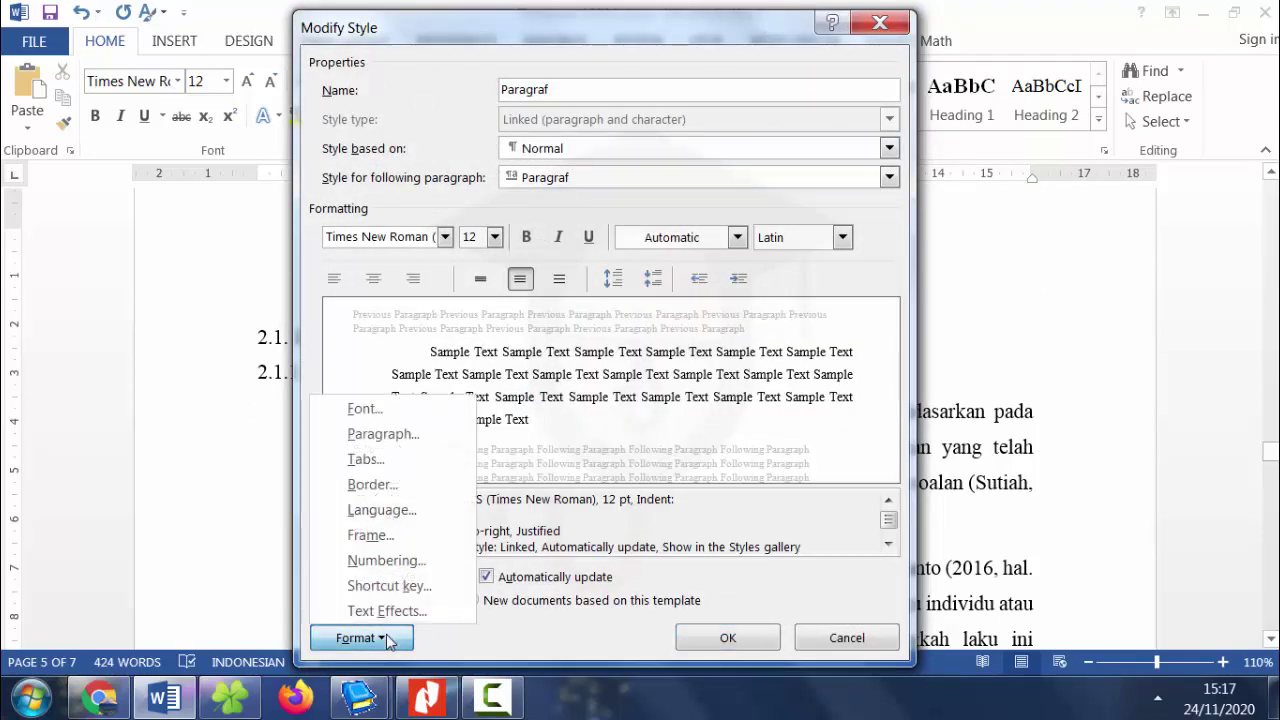
left_click(377, 436)
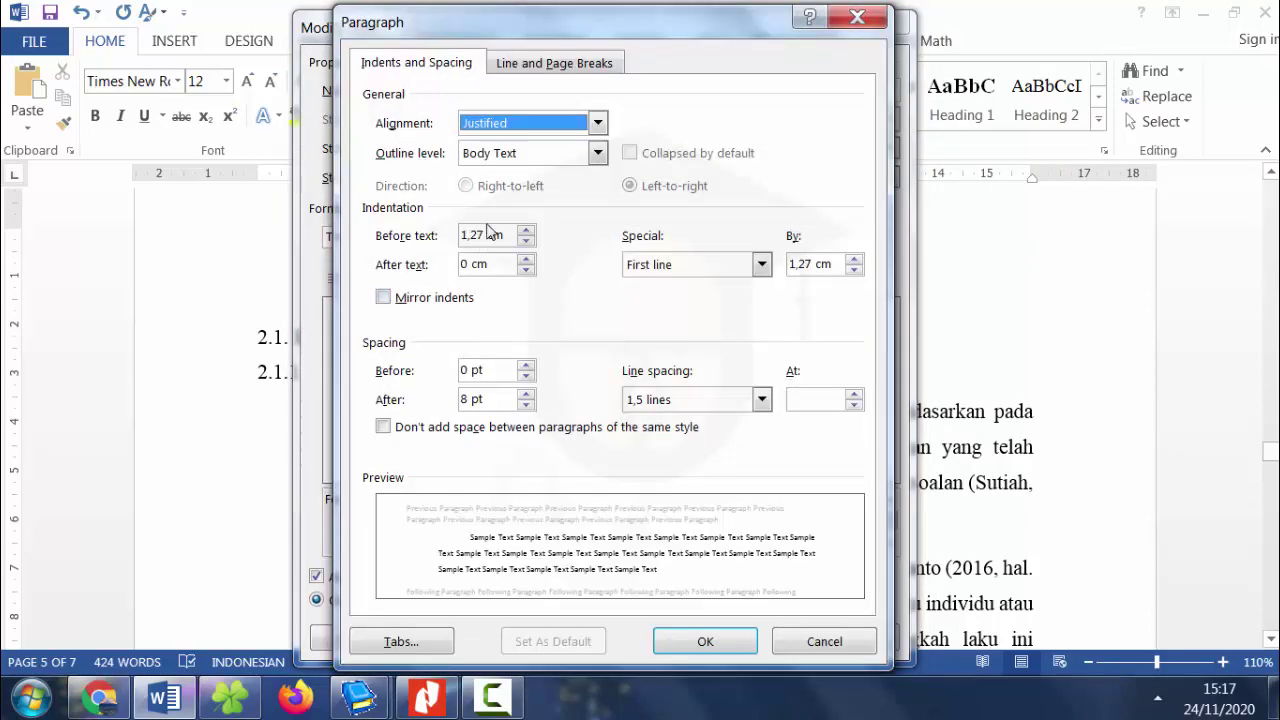
left_click(484, 236)
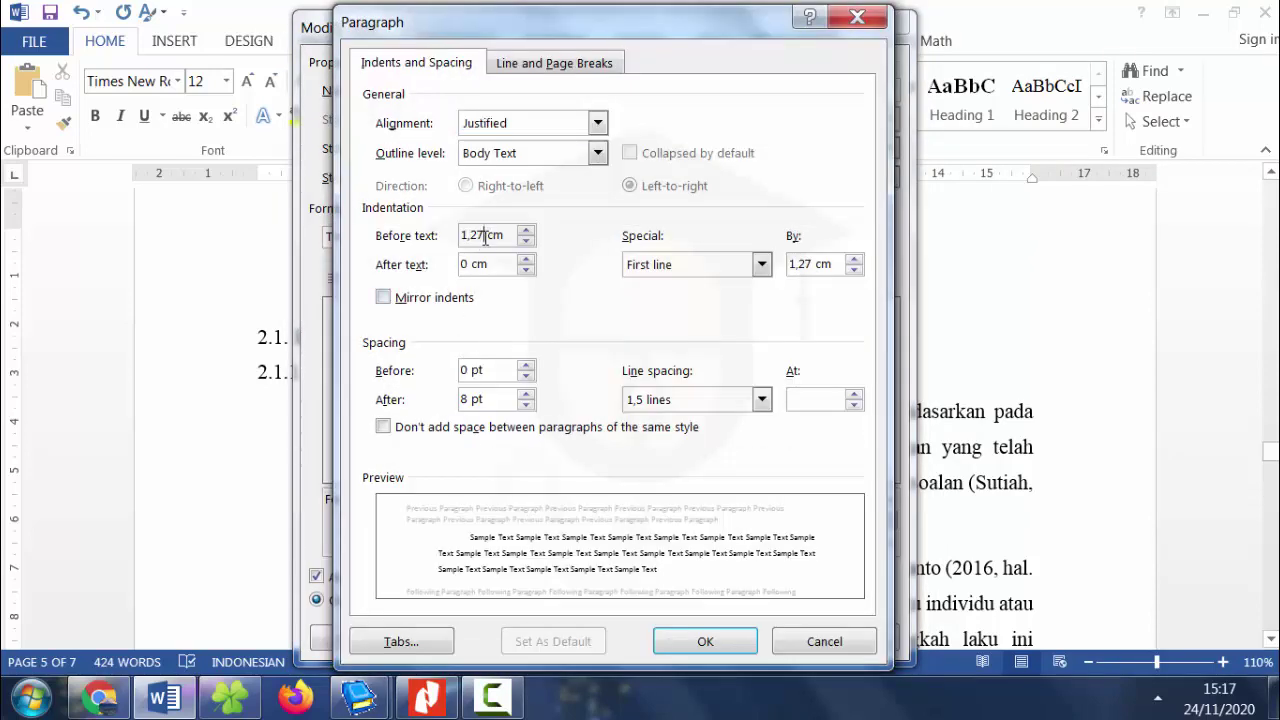
key("BackSpace")
key("BackSpace")
key("BackSpace")
key("BackSpace")
type("0")
left_click(731, 645)
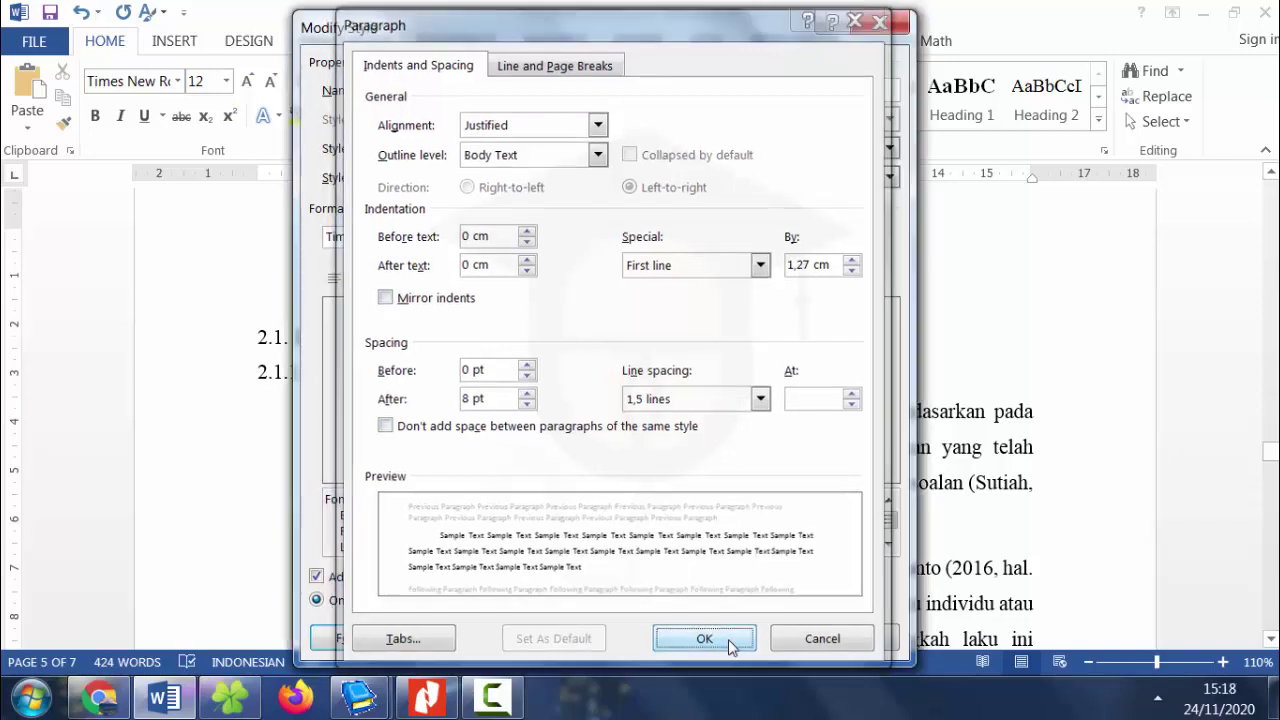
left_click(728, 639)
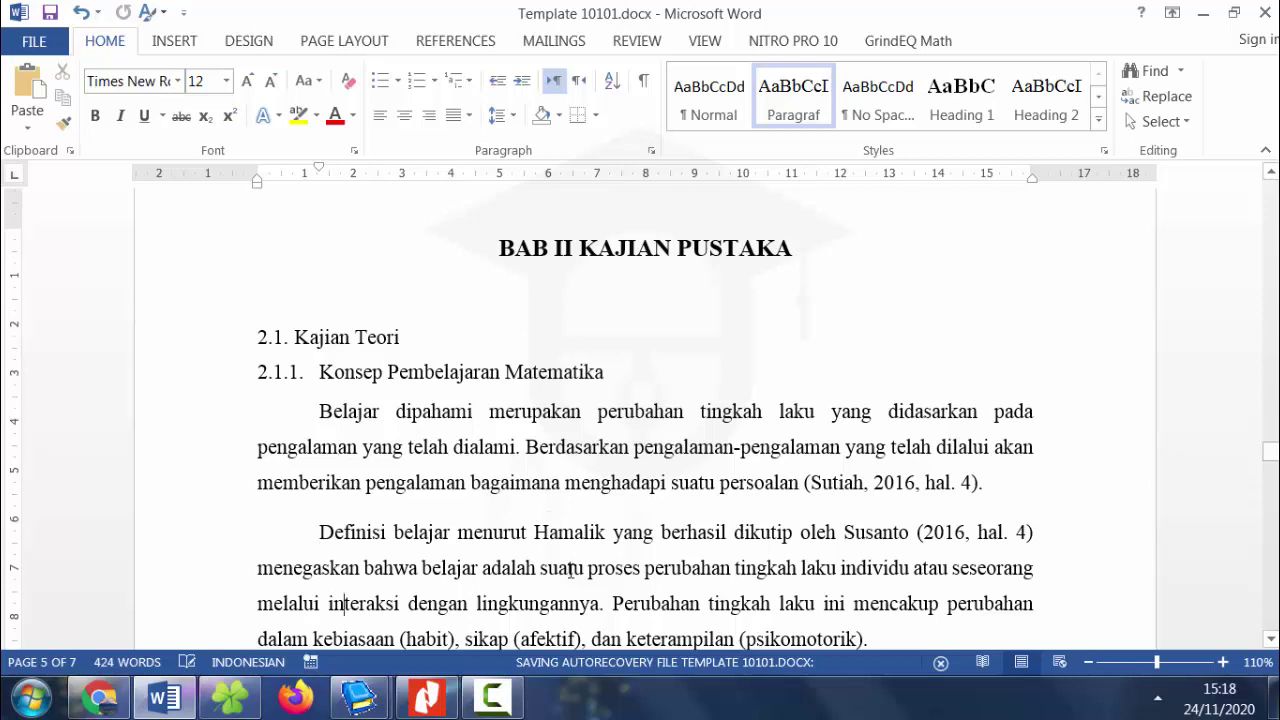
key("Down")
key("Down")
key("Down")
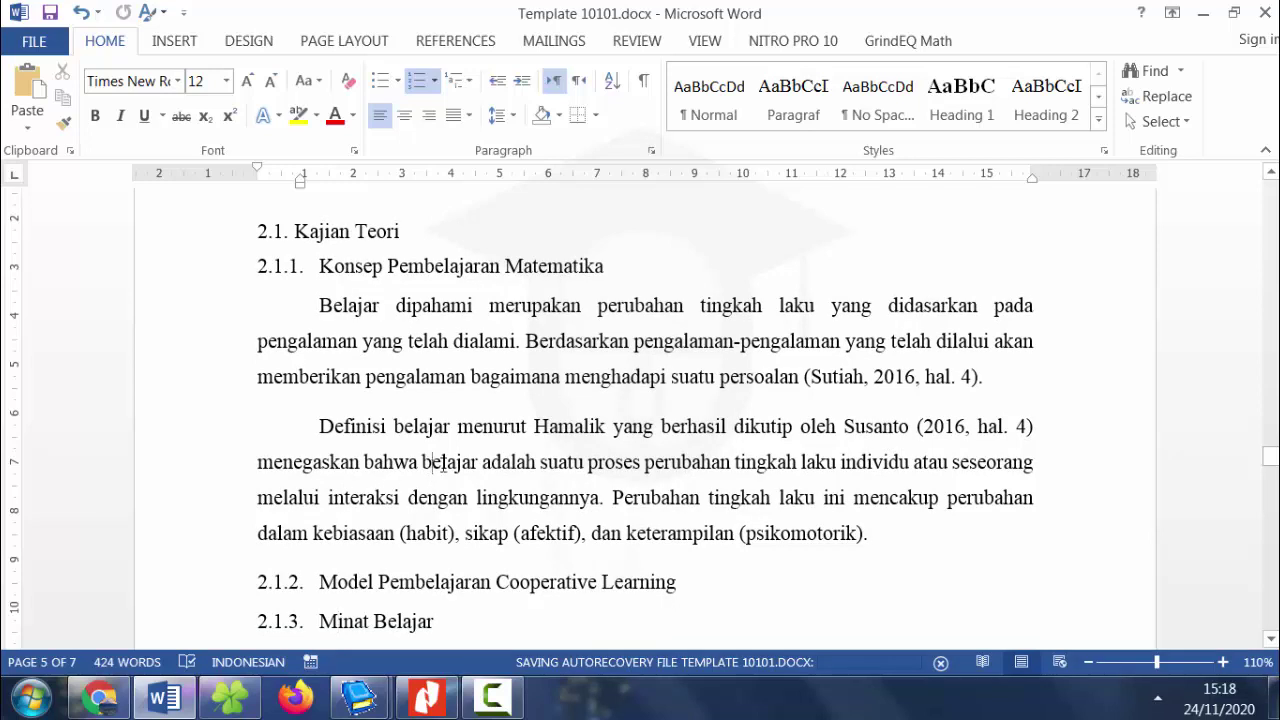
left_click_drag(442, 465, 742, 533)
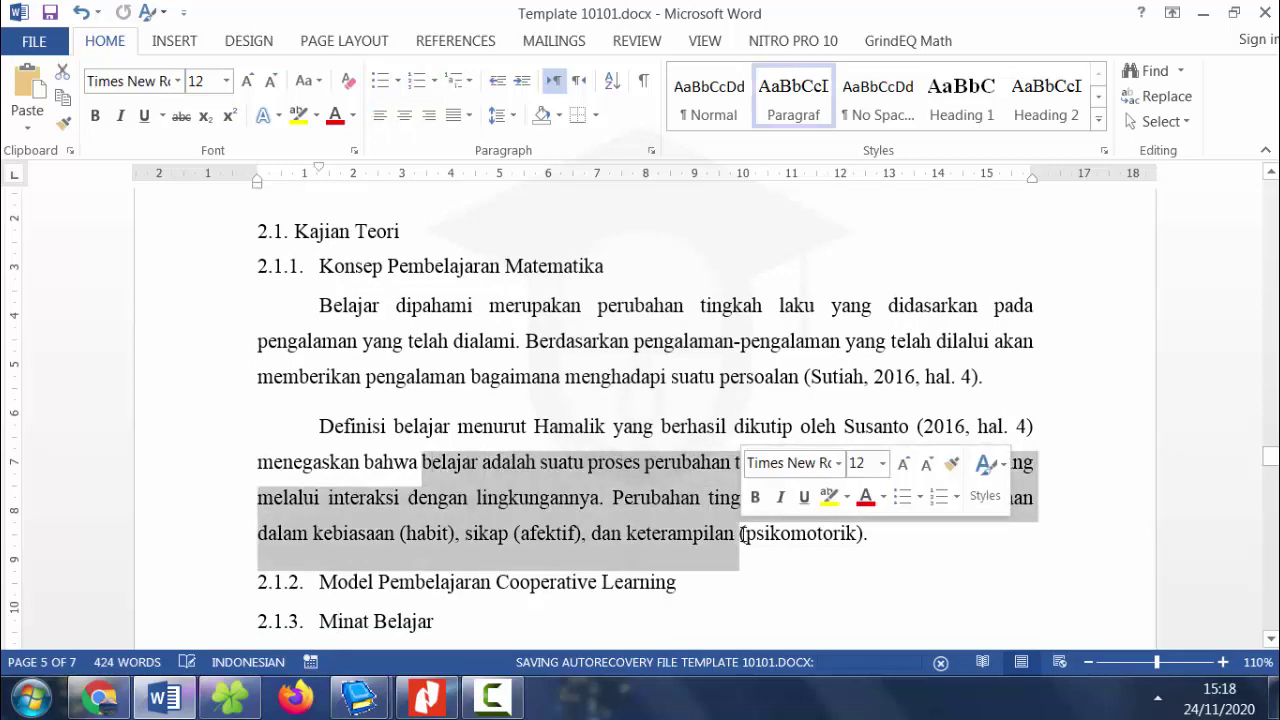
left_click(743, 533)
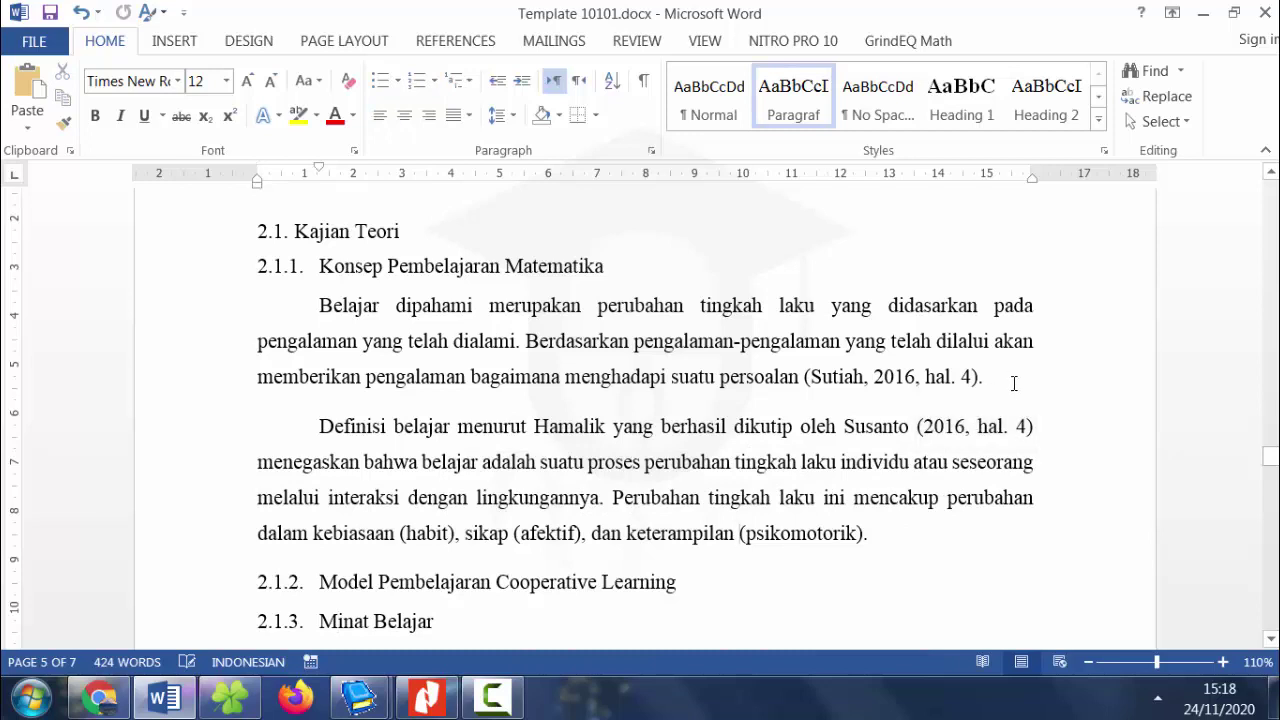
left_click_drag(1014, 383, 597, 305)
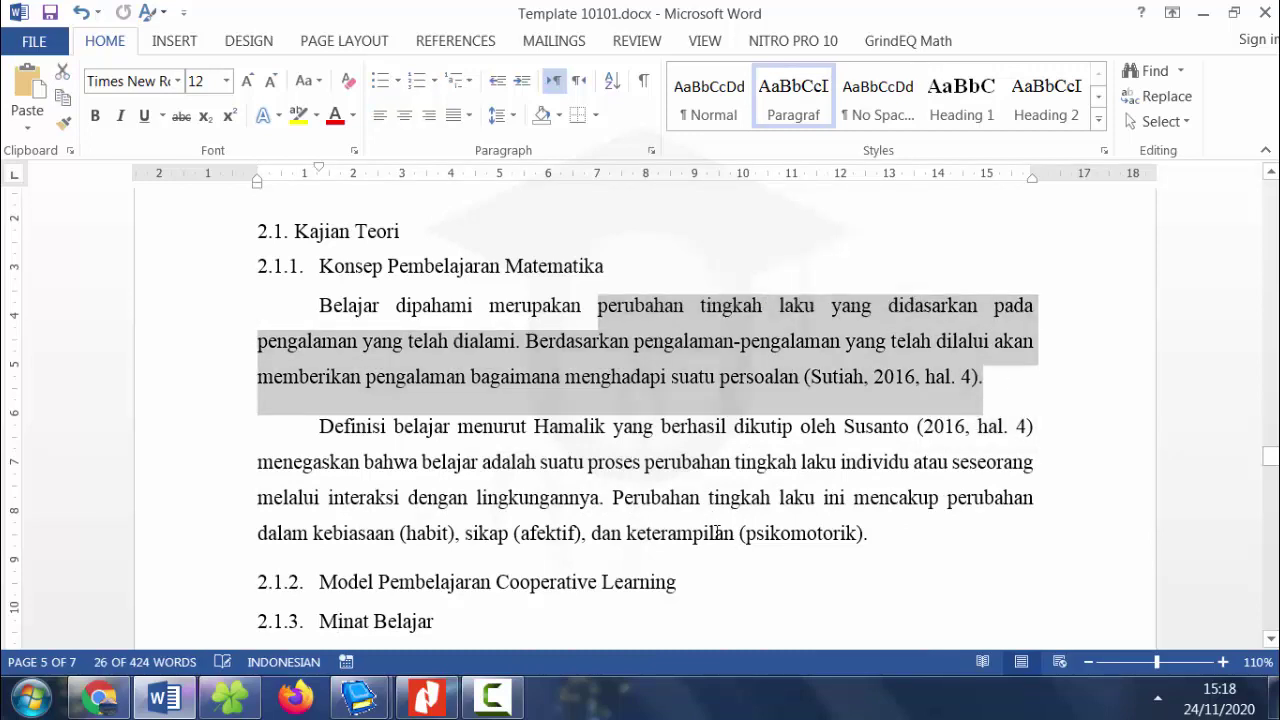
left_click(717, 533)
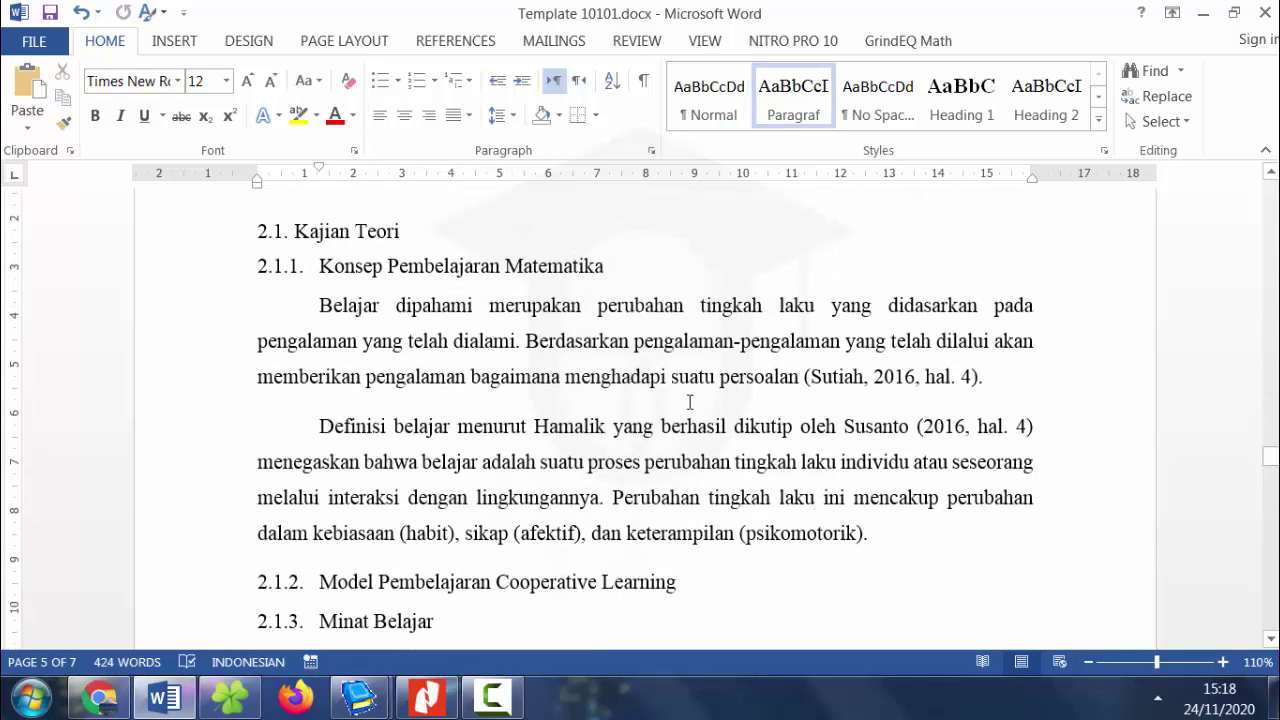
Show the Navigation Pane with the document's heading outline.
left_click(705, 44)
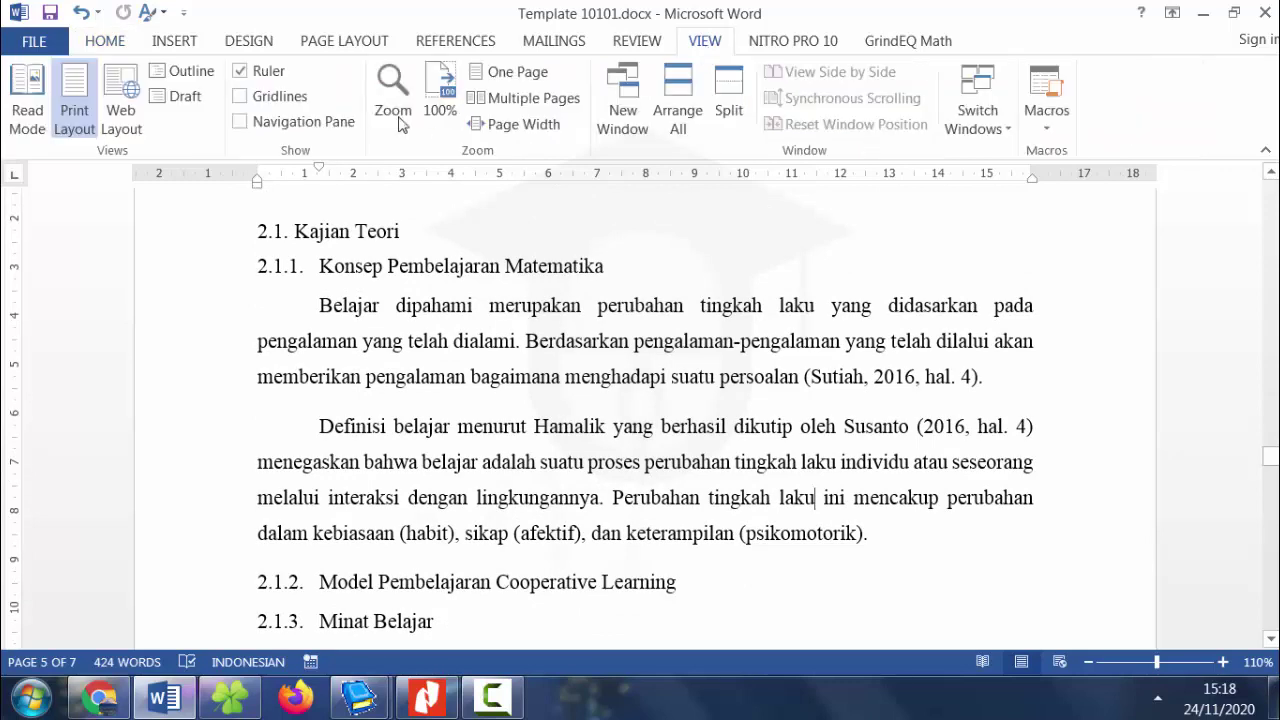
left_click(321, 127)
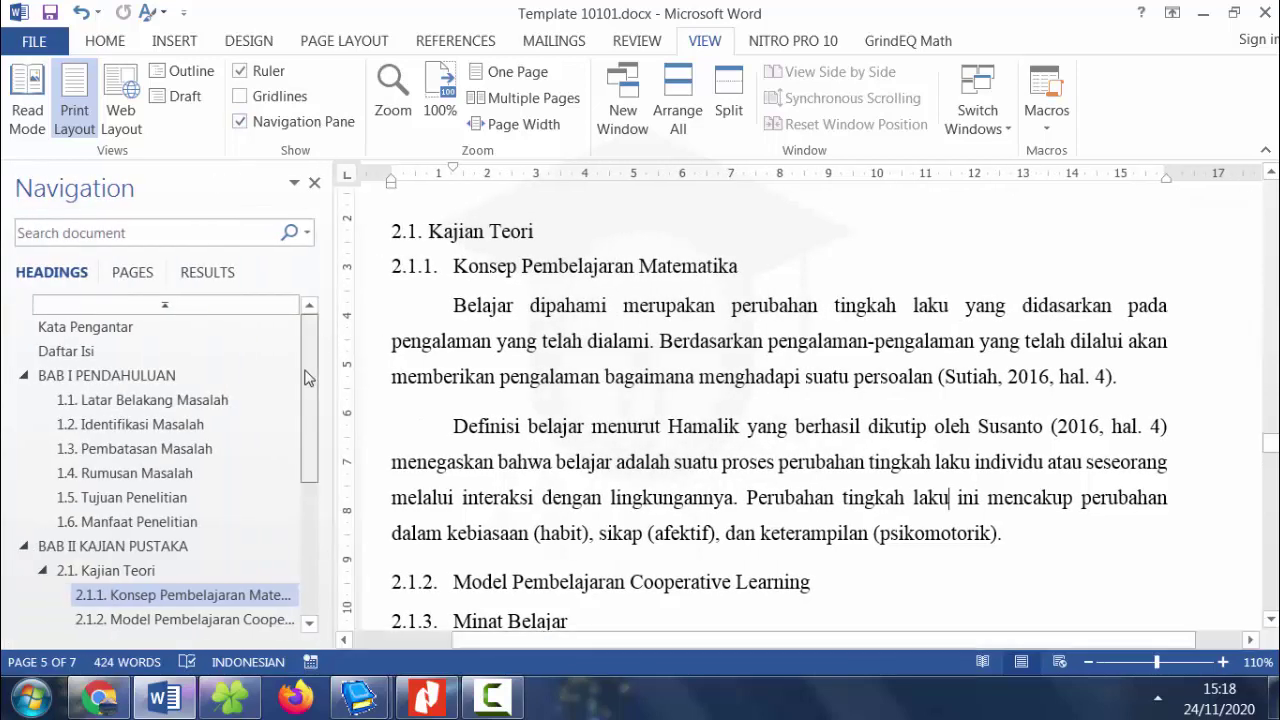
scroll(308, 378, "down", 5)
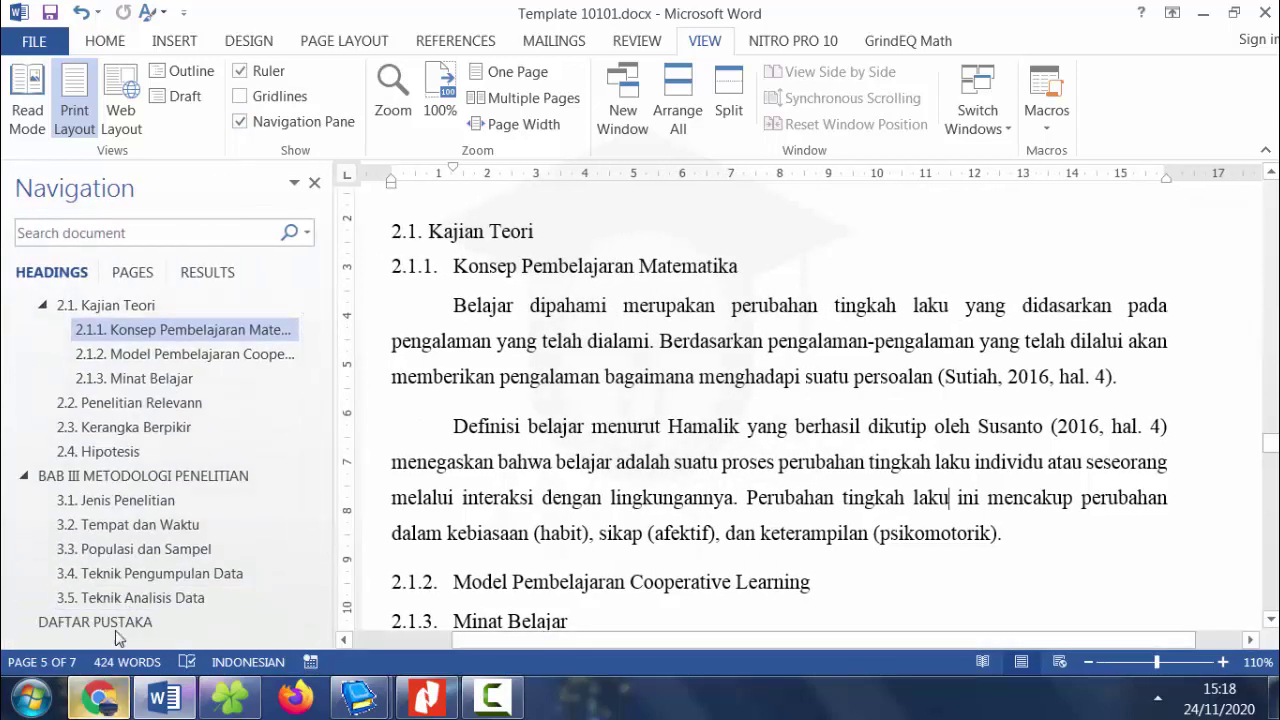
Go to DAFTAR PUSTAKA and add an empty line after the last reference.
left_click(127, 622)
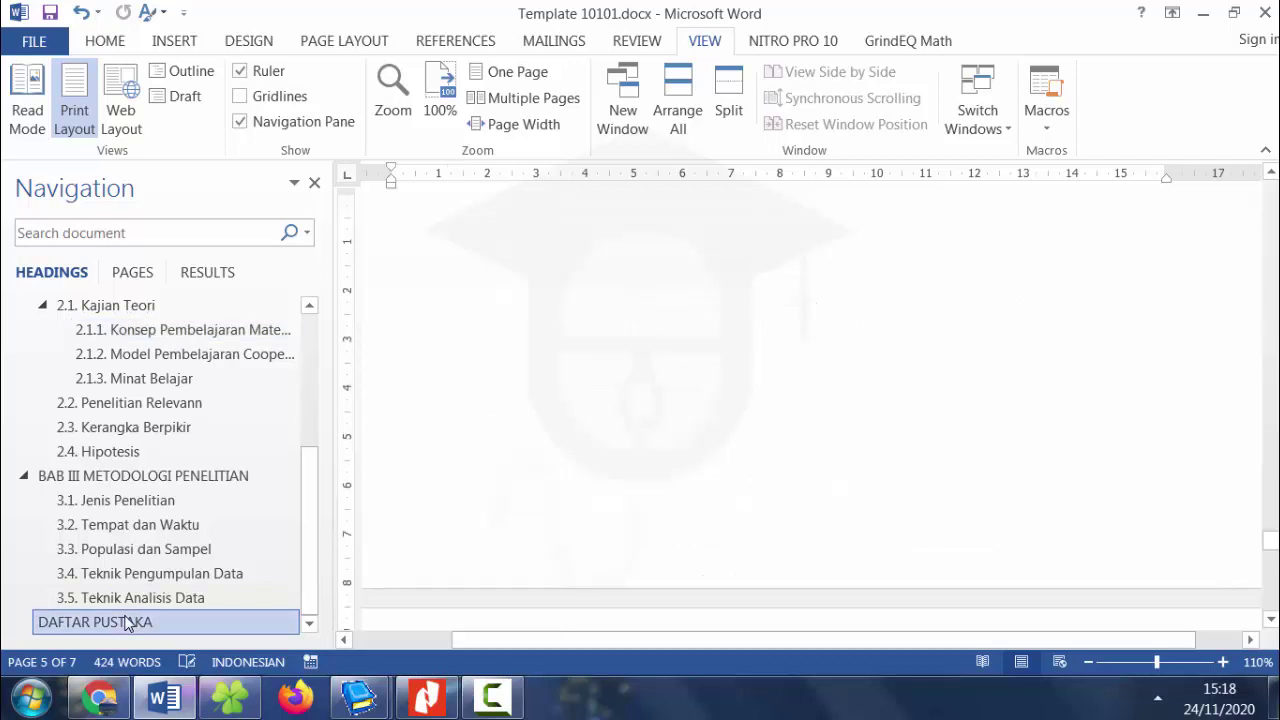
left_click(142, 558)
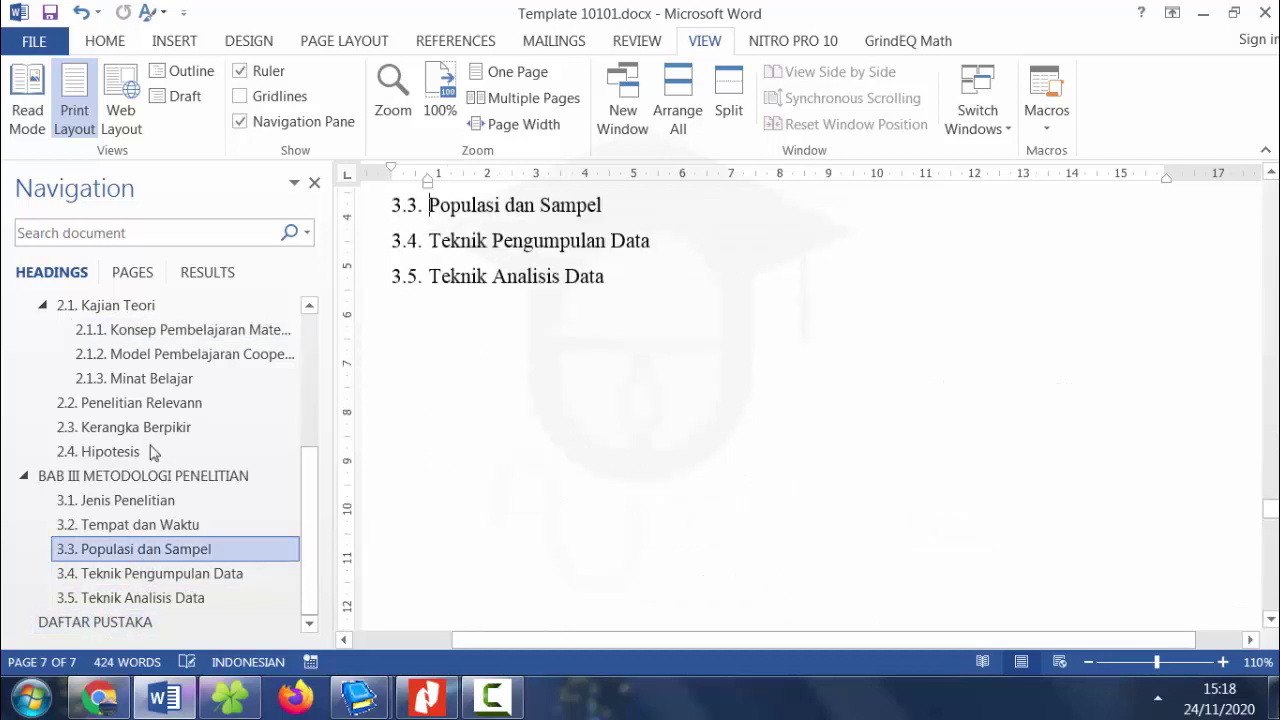
left_click(151, 375)
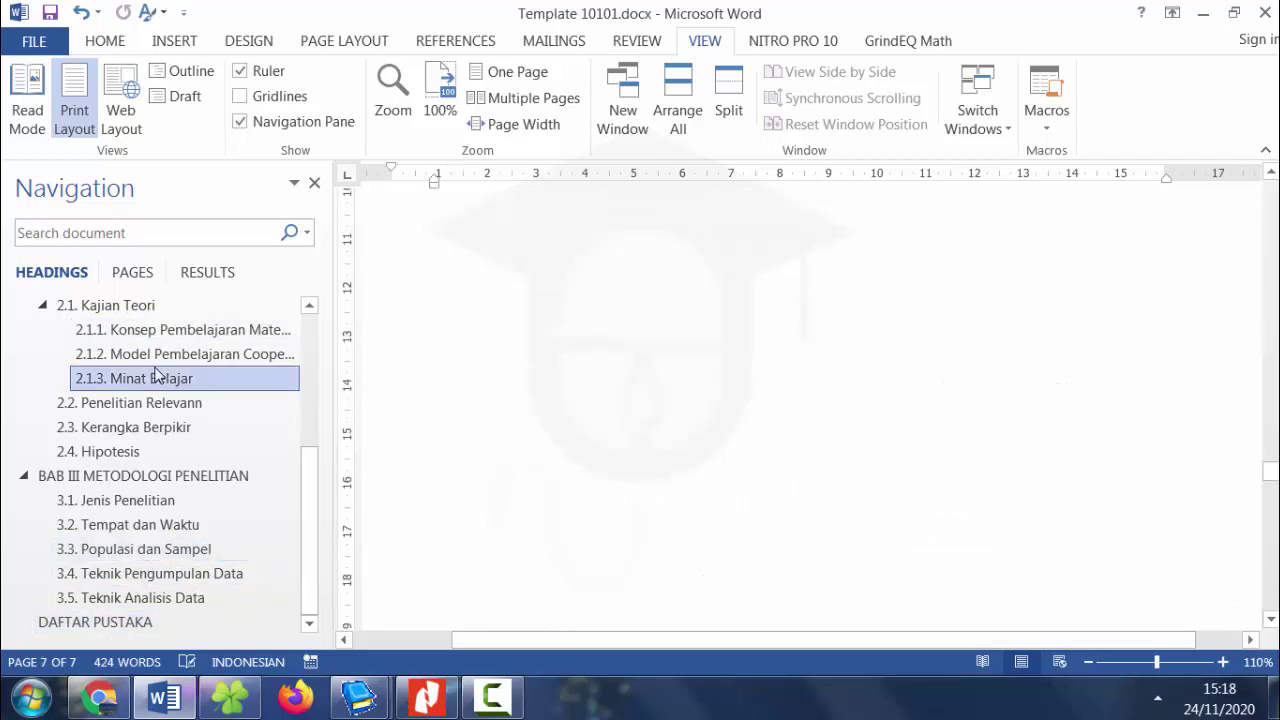
left_click(138, 622)
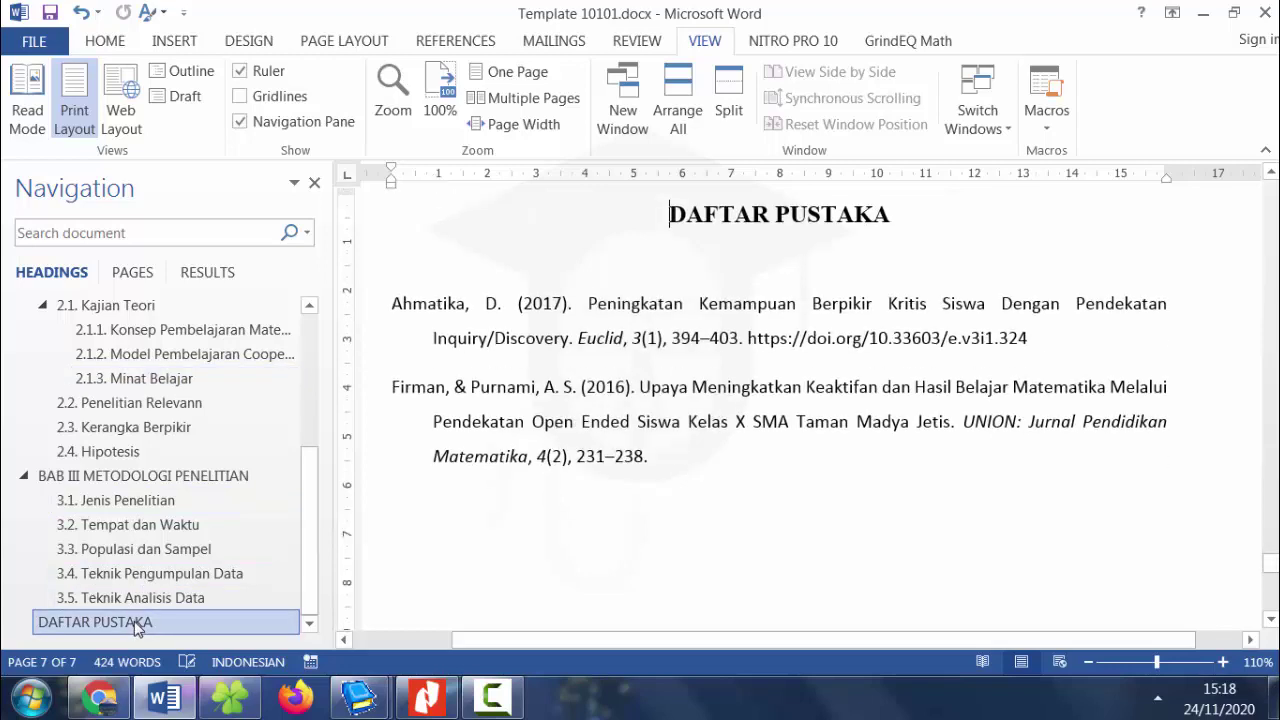
left_click(788, 478)
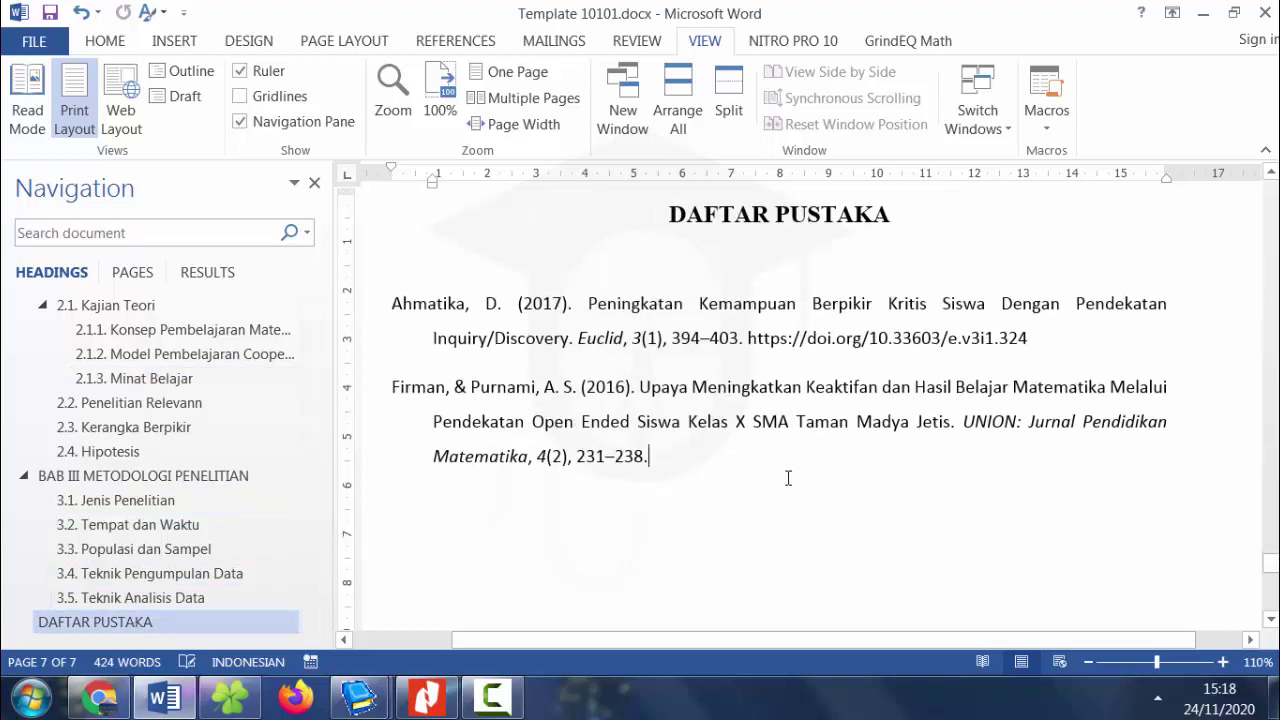
key("Return")
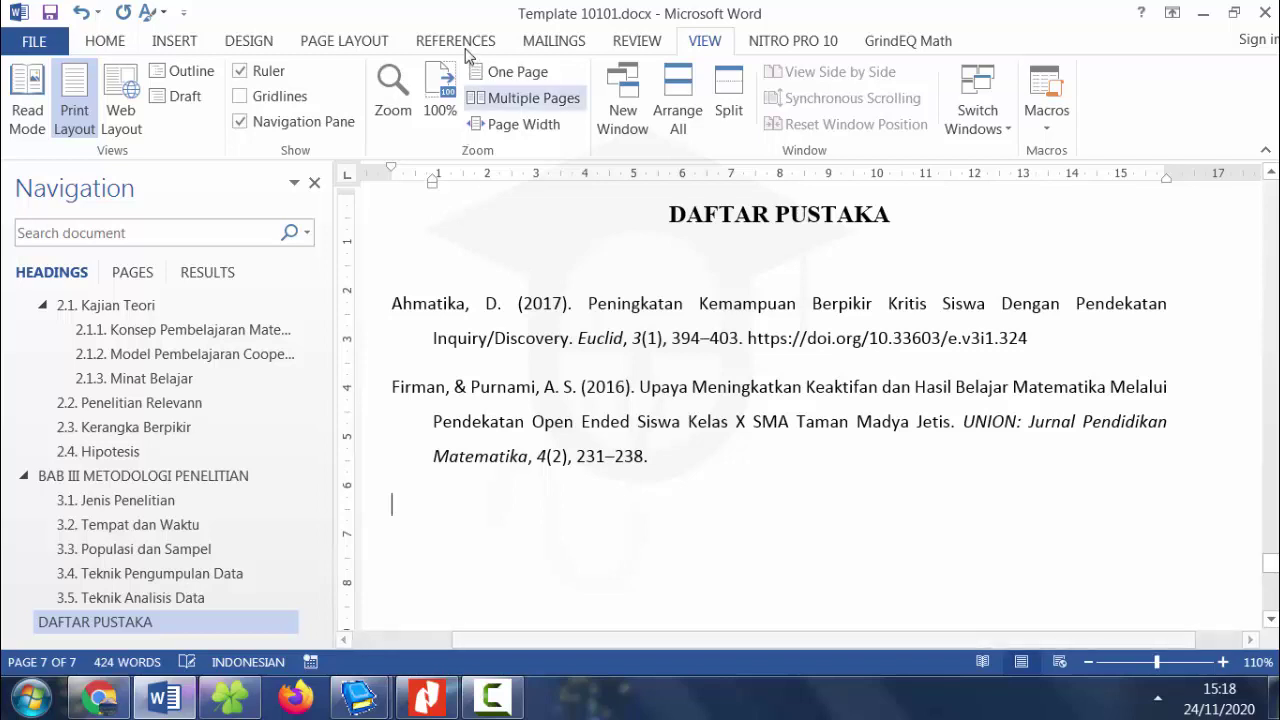
Insert the built-in References bibliography after the existing entries.
left_click(450, 40)
left_click(903, 123)
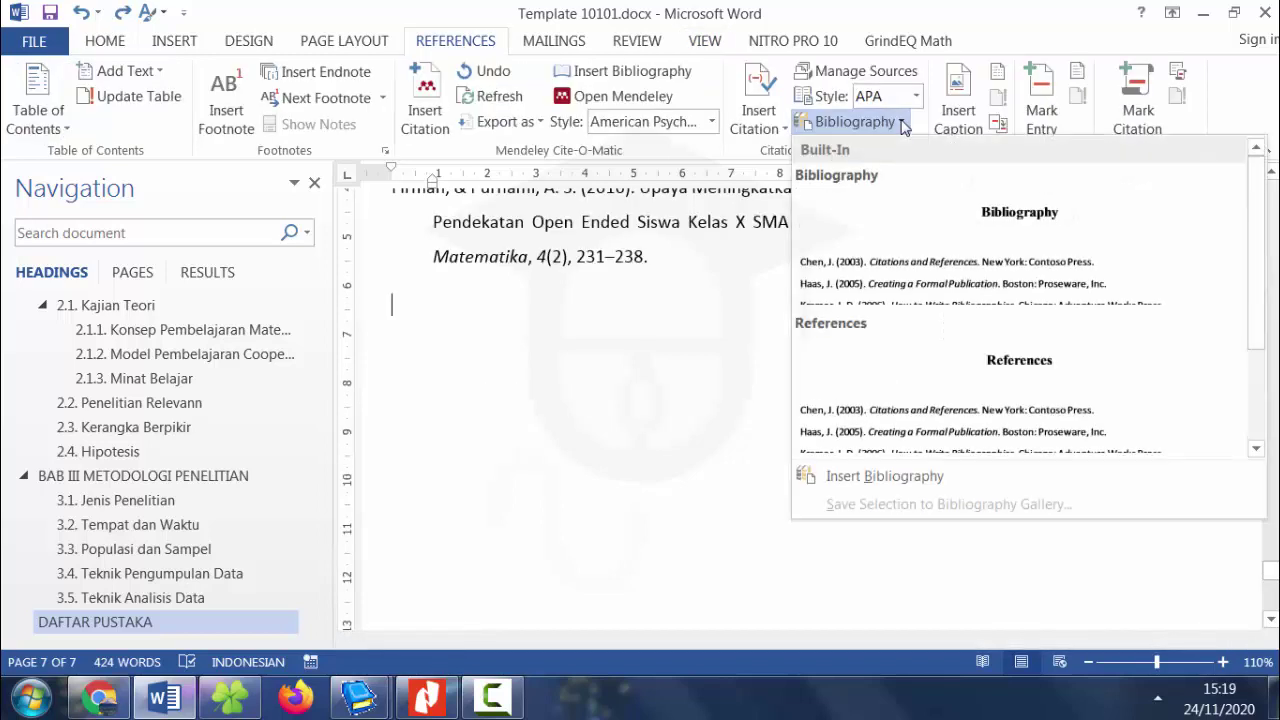
left_click(930, 381)
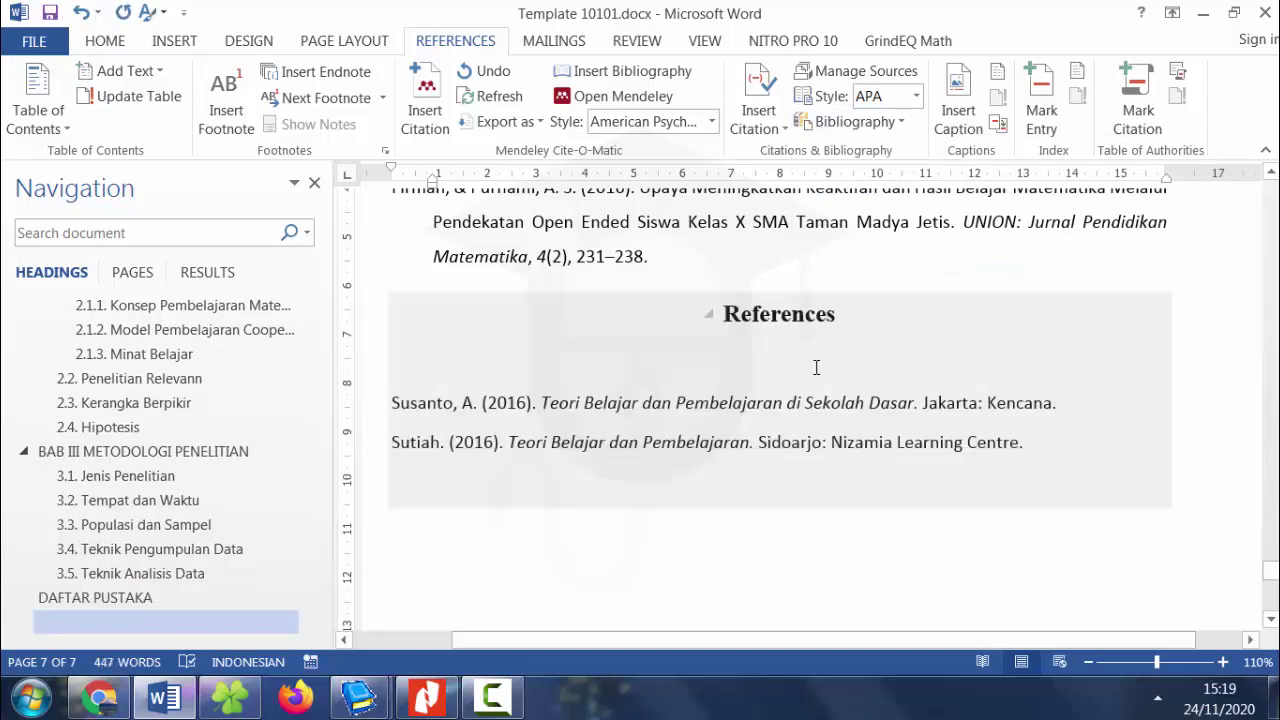
left_click(736, 545)
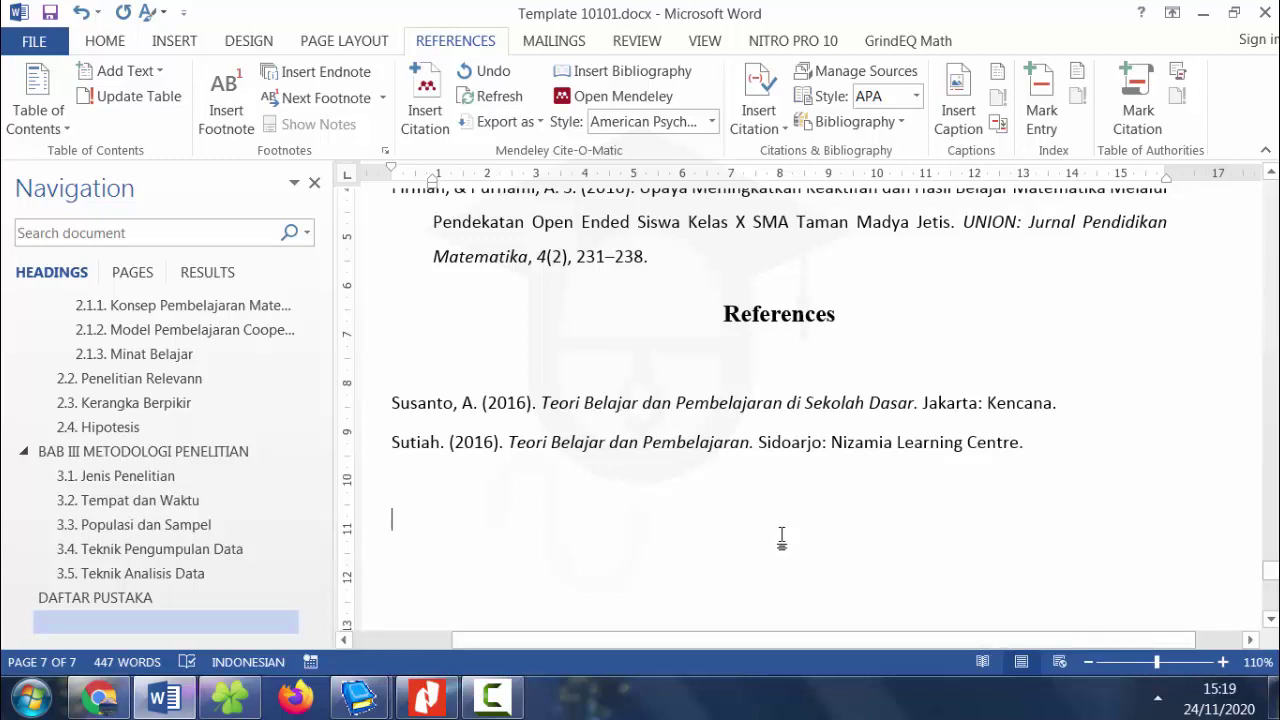
Delete the References heading text and set that line to Do Not Show in Table of Contents.
left_click(763, 315)
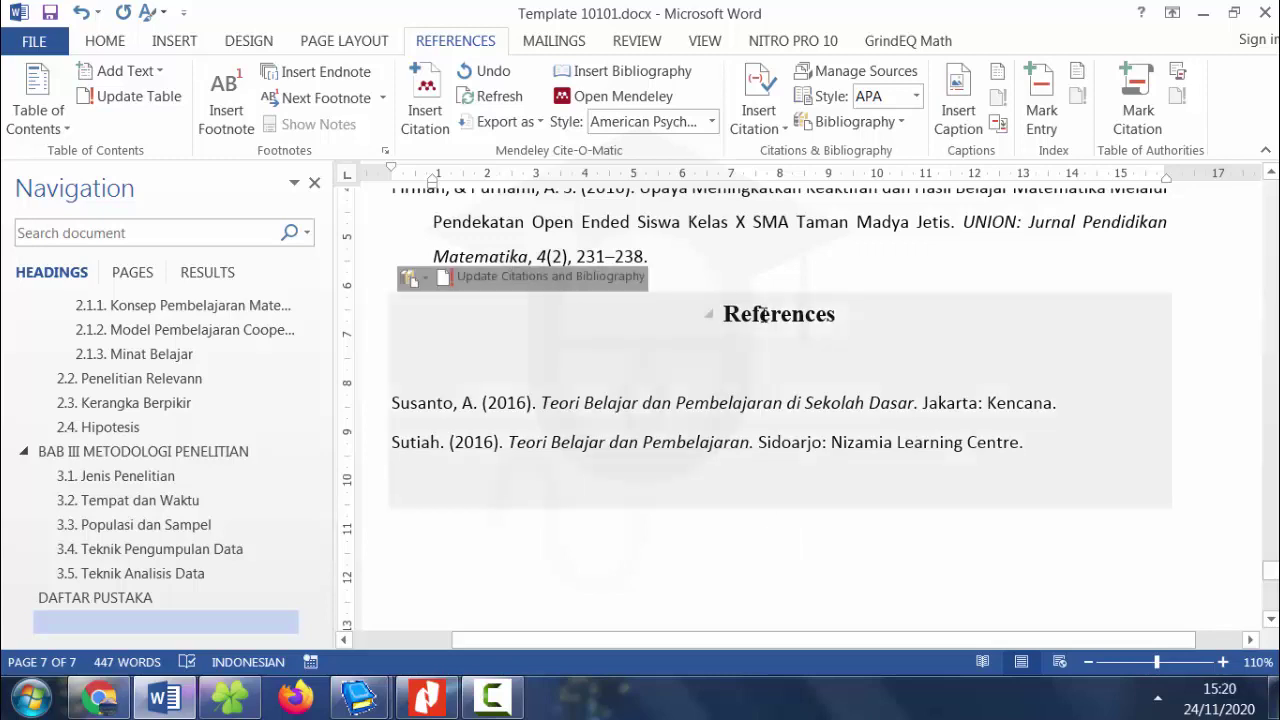
double_click(763, 315)
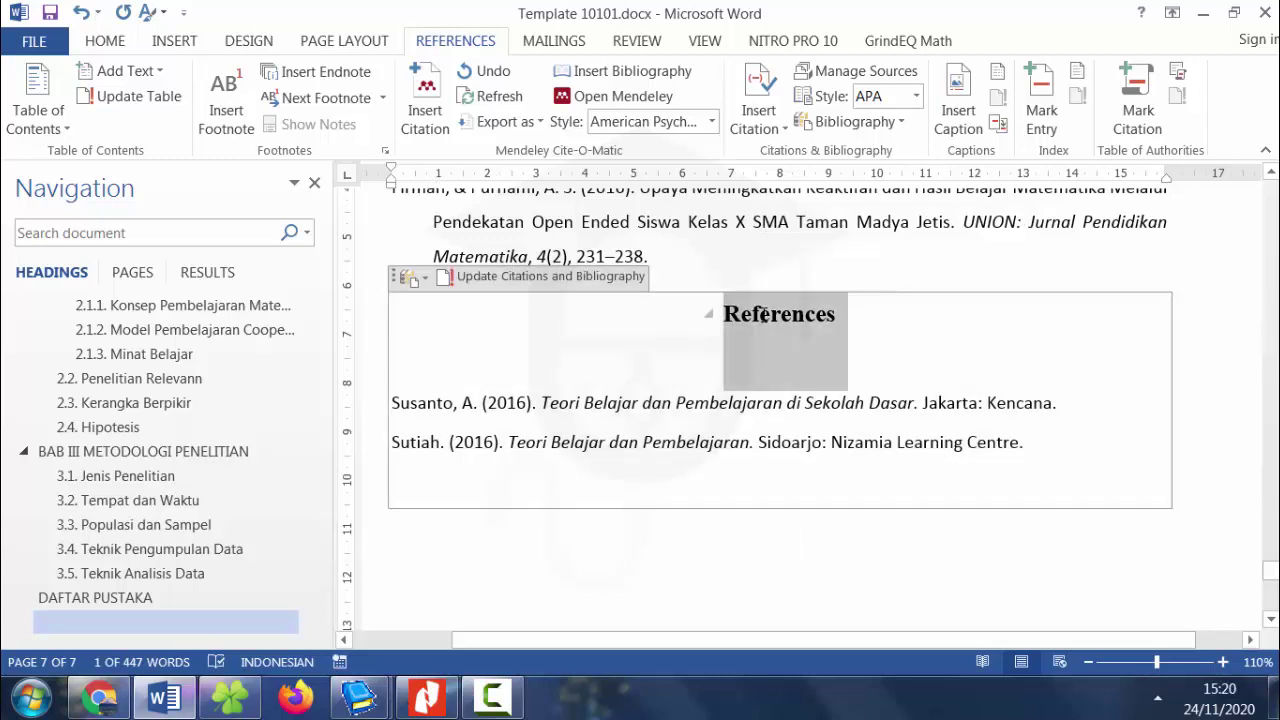
key("Delete")
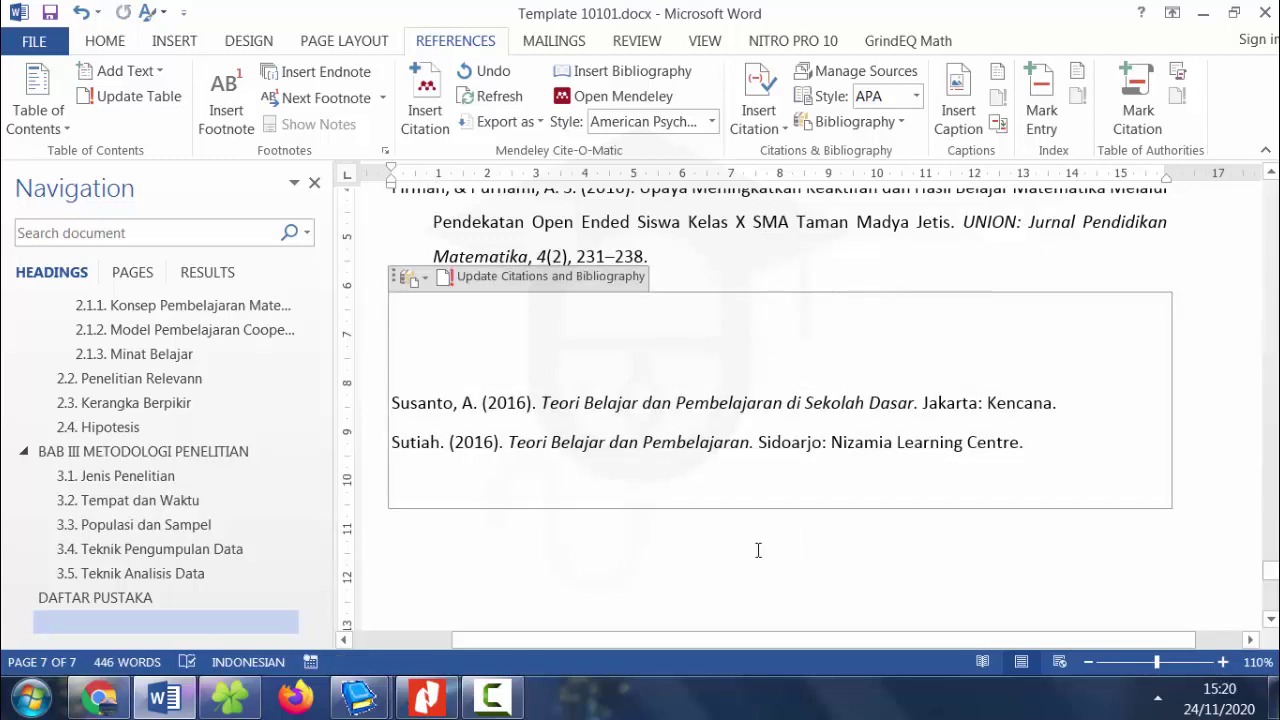
left_click(148, 72)
left_click(148, 98)
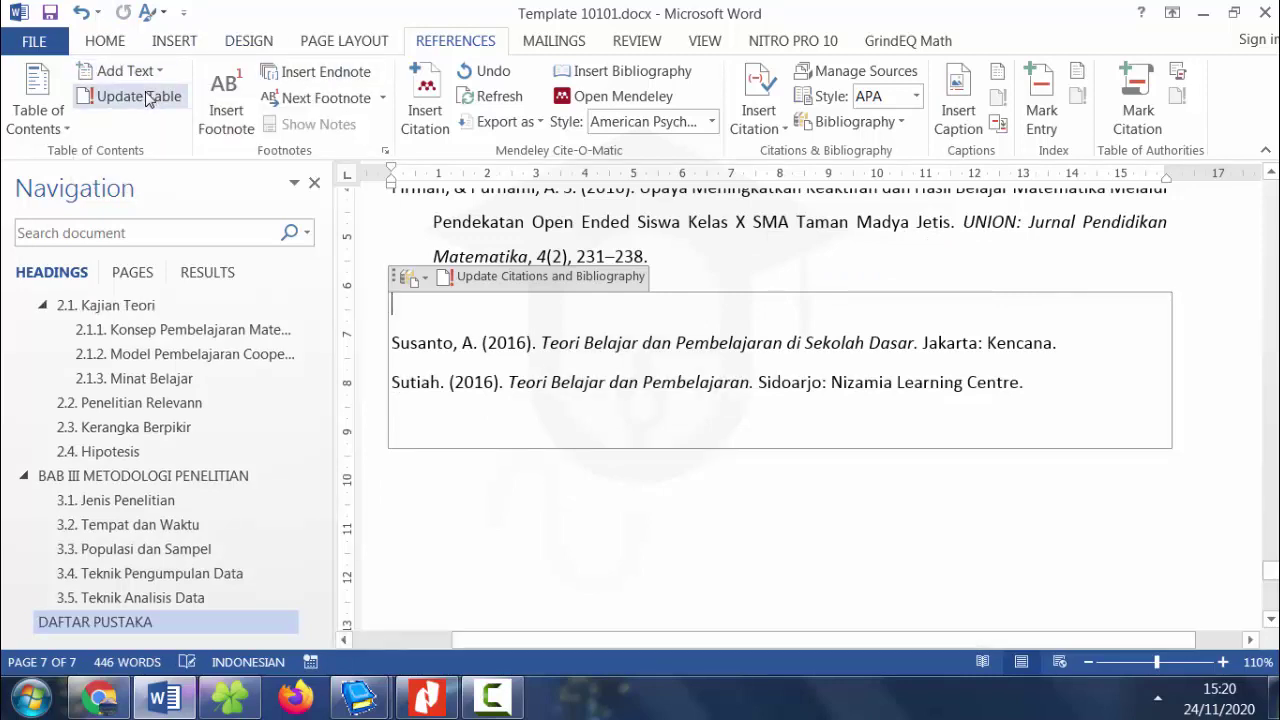
left_click(618, 550)
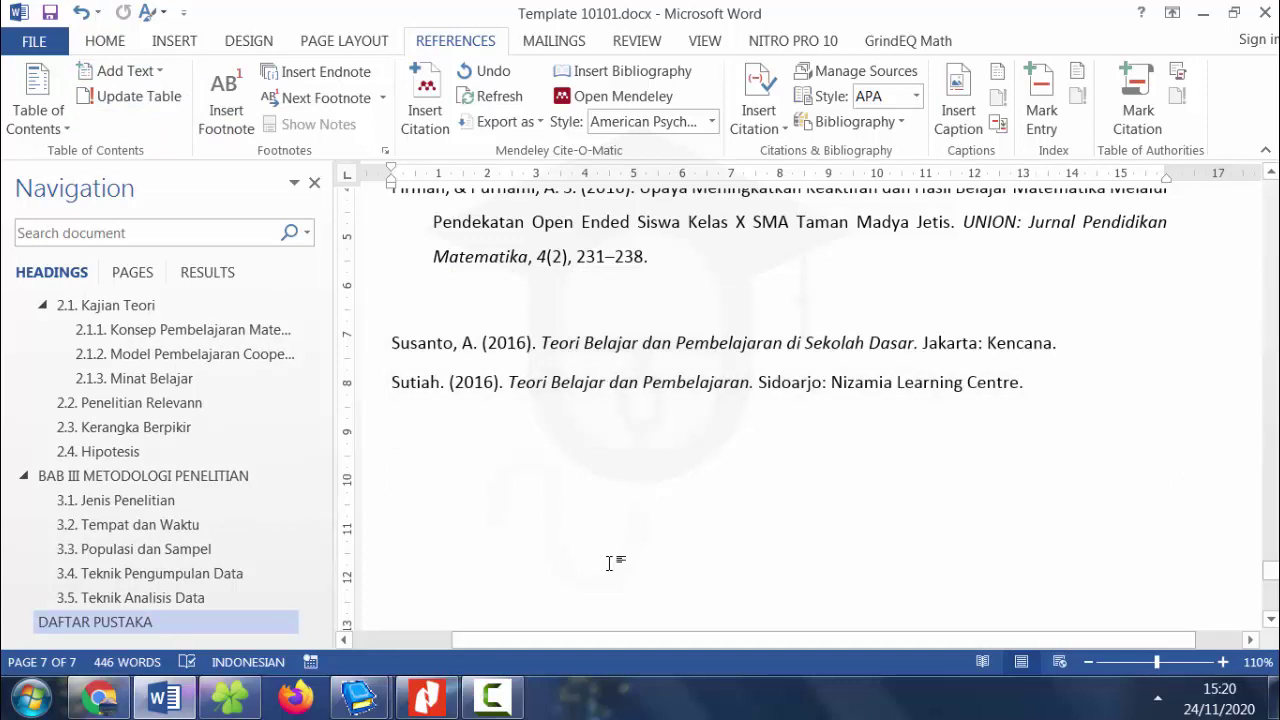
Format the Susanto and Sutiah entries in Times New Roman 12 and save Template 10101.docx.
left_click(438, 342)
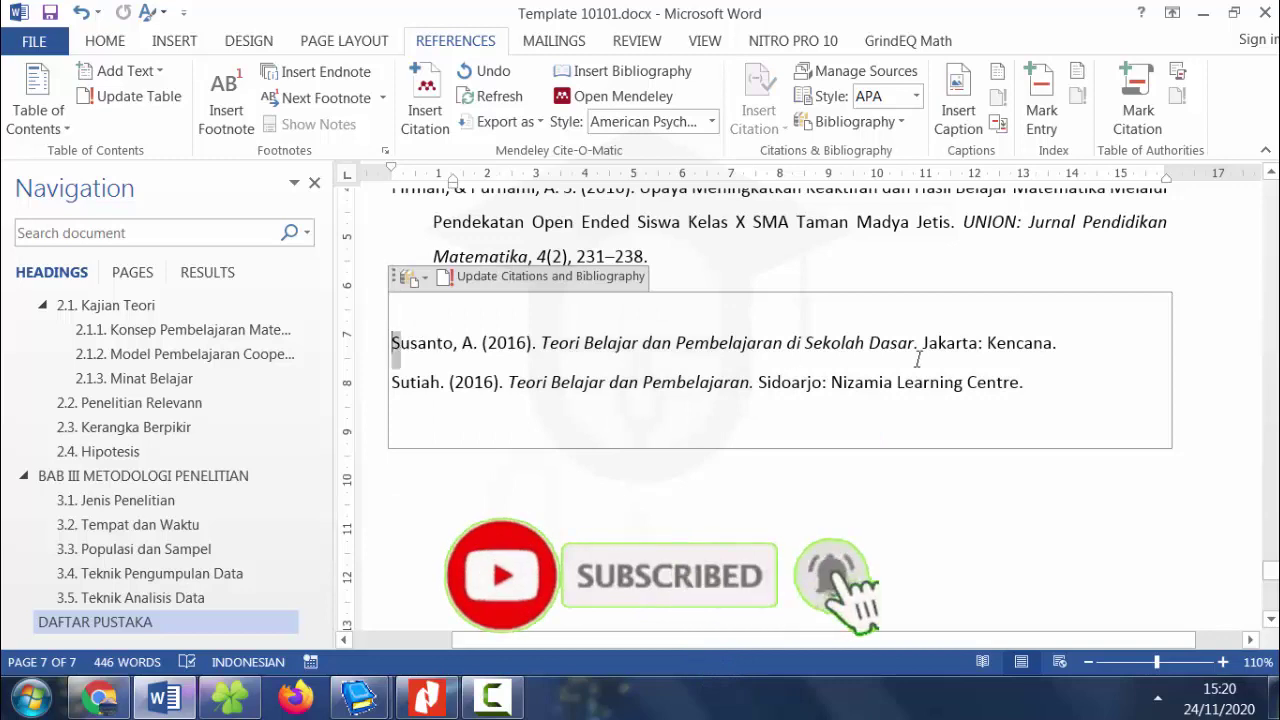
left_click_drag(392, 342, 1051, 383)
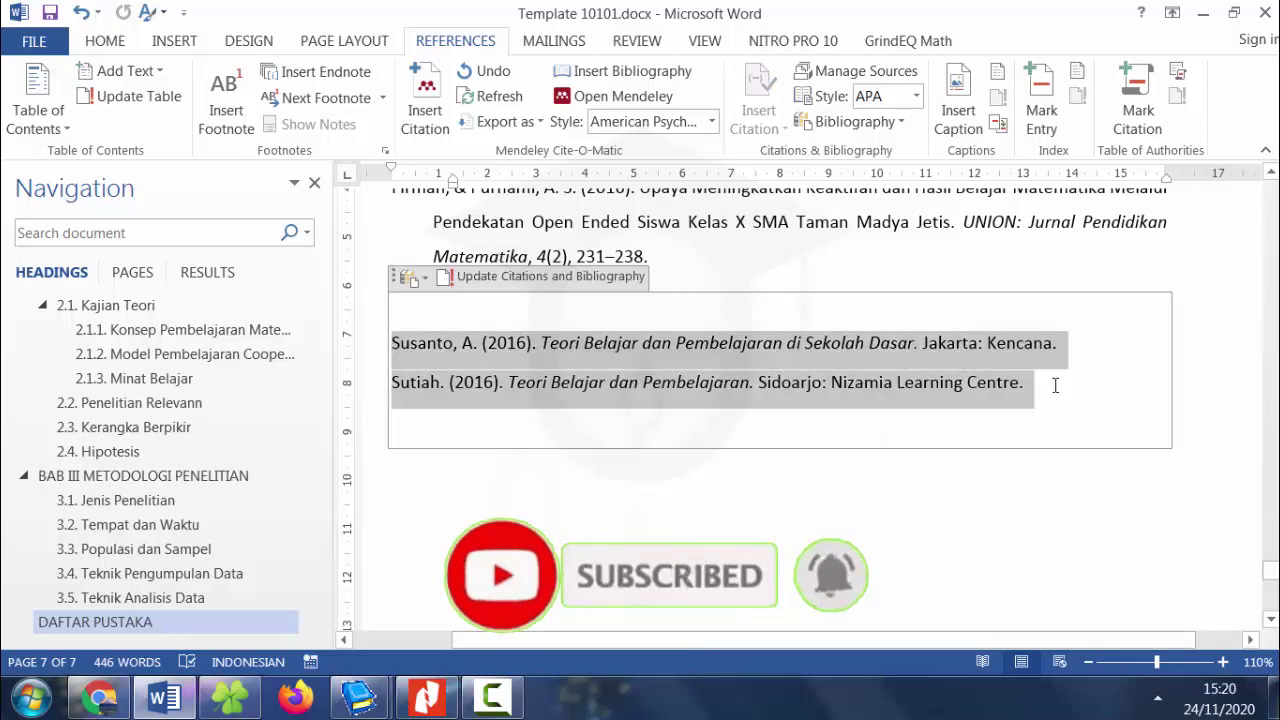
left_click(105, 42)
left_click(138, 83)
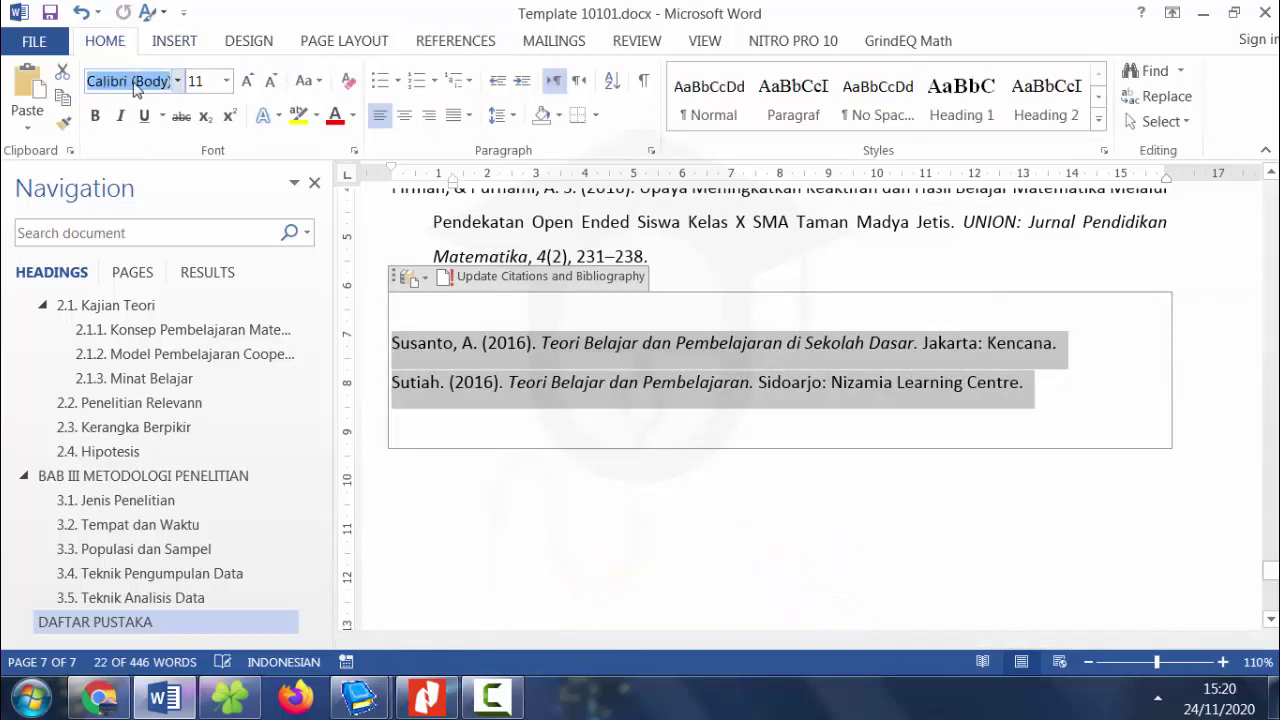
type("Times New Roman")
key("Return")
left_click(200, 84)
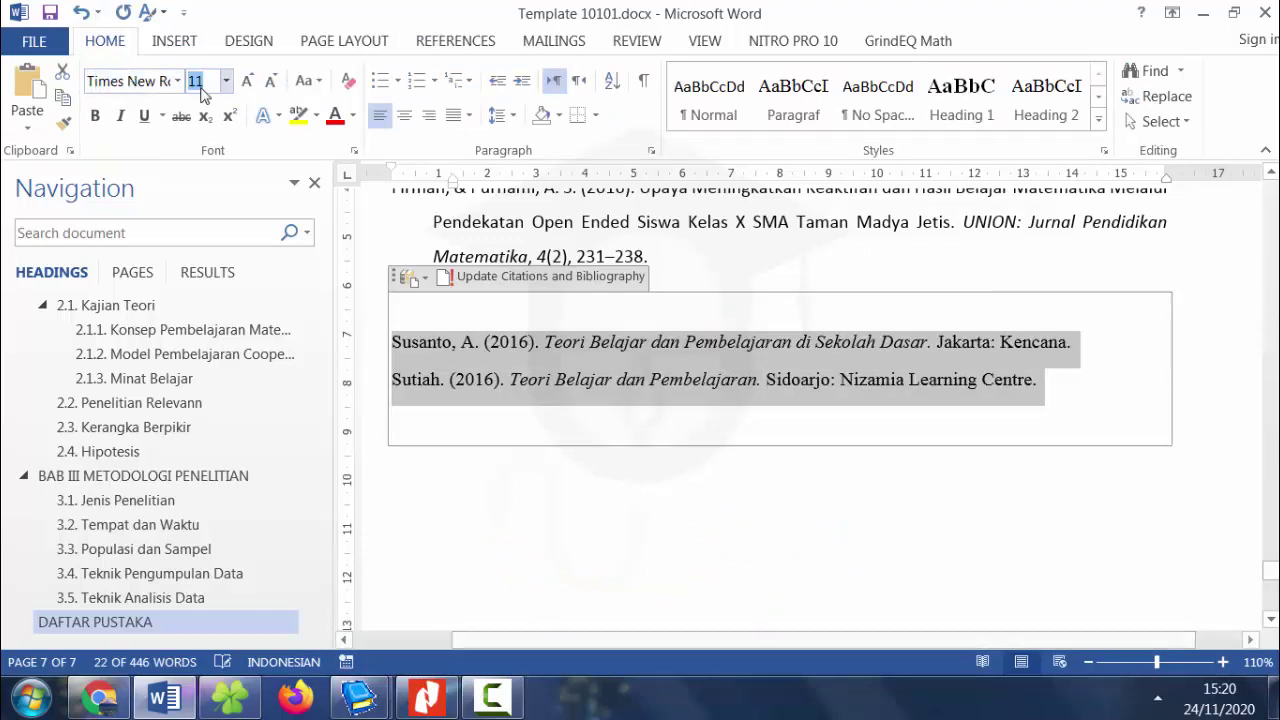
type("12")
key("Return")
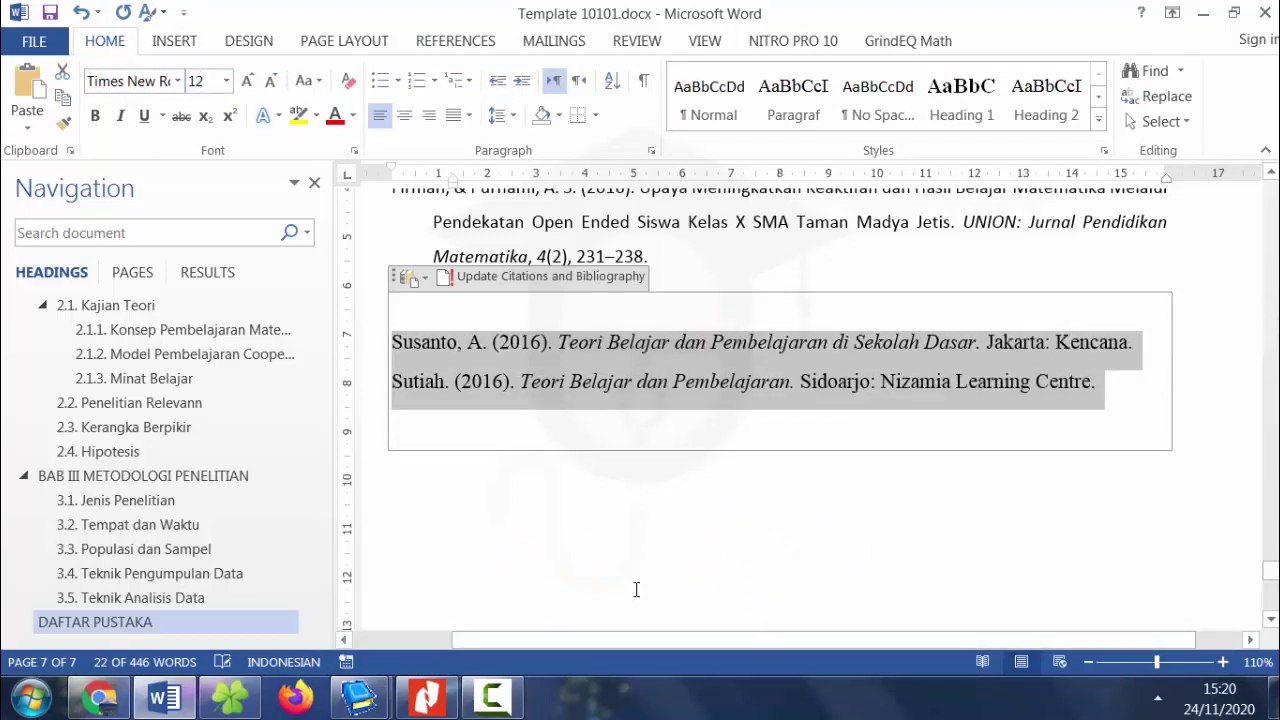
left_click(636, 589)
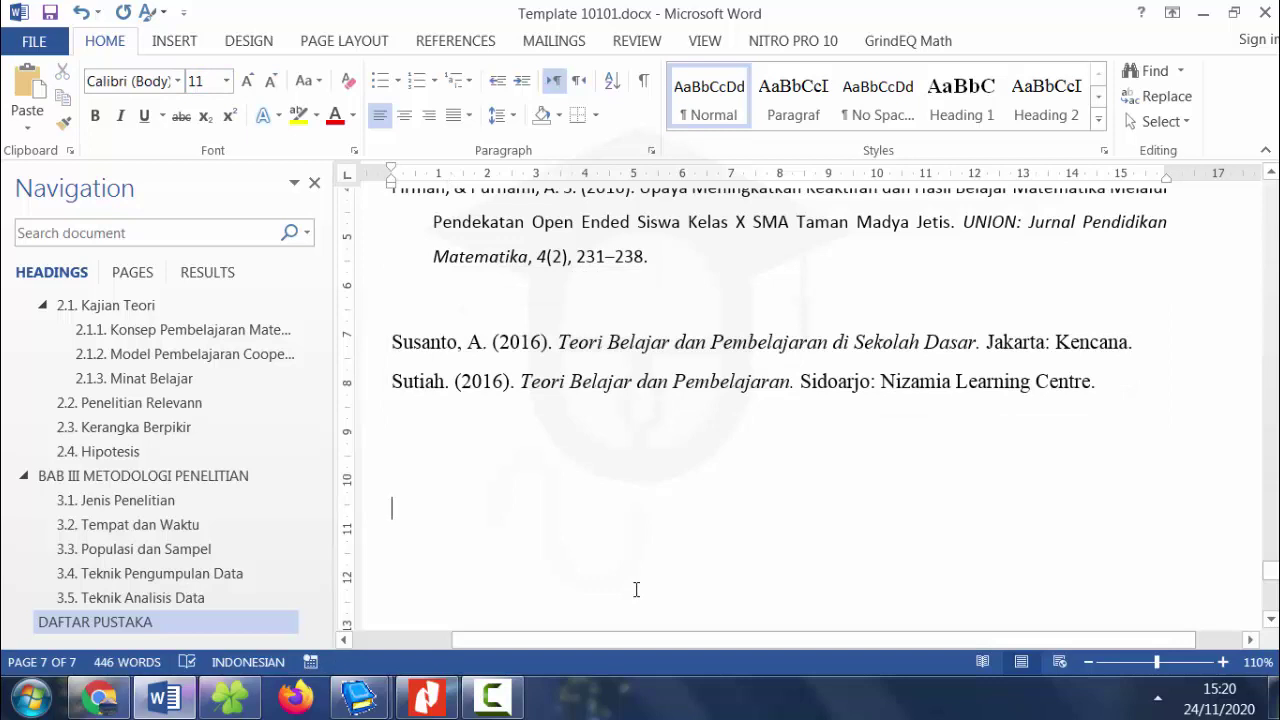
left_click(49, 13)
left_click(455, 40)
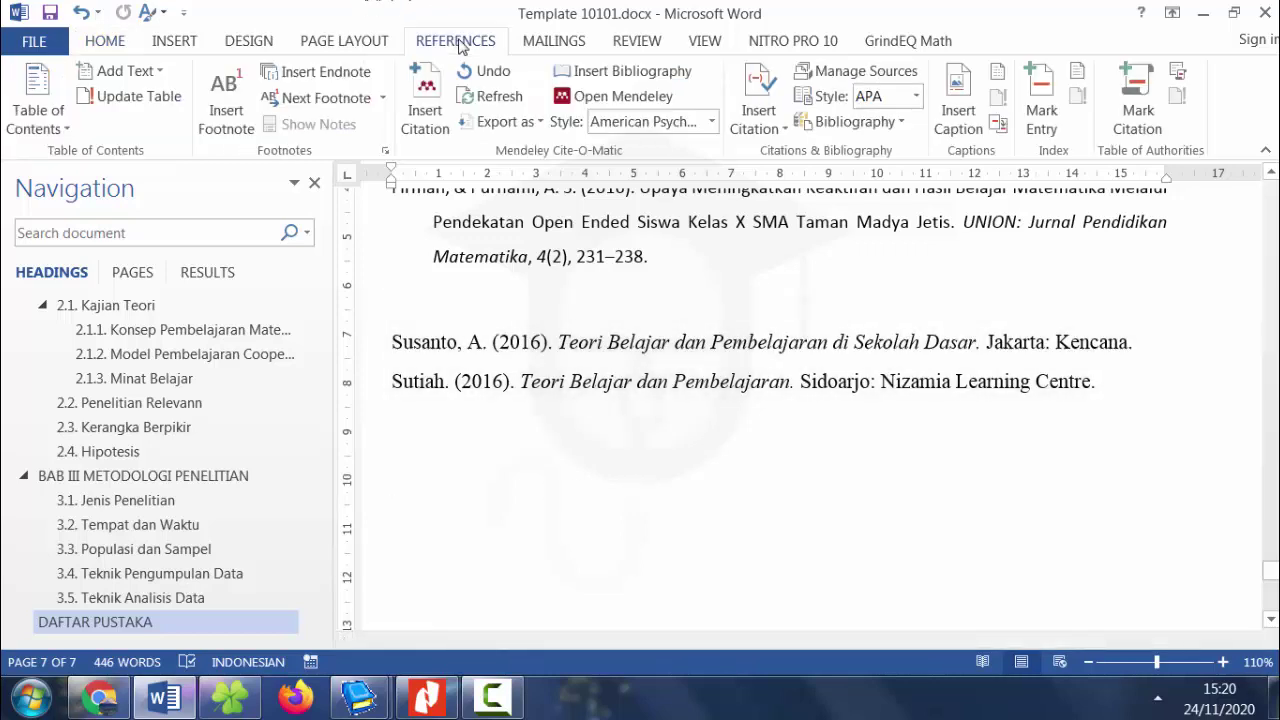
left_click(832, 72)
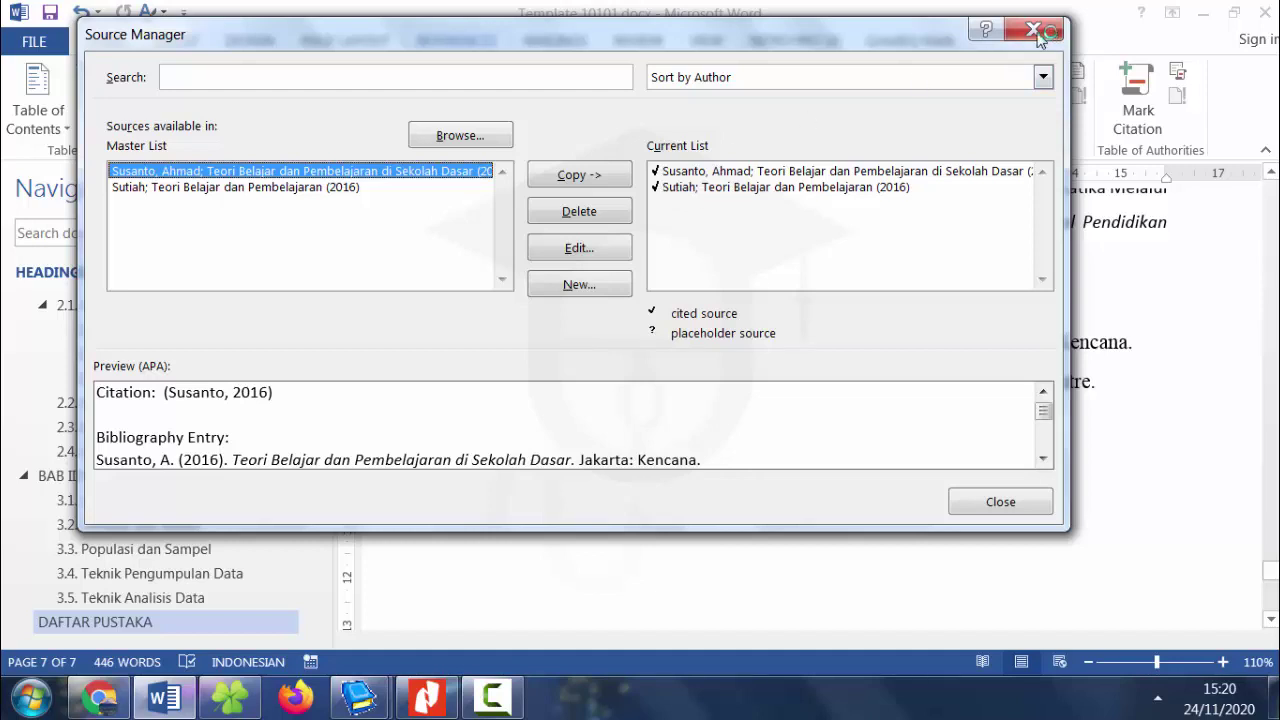
left_click(1052, 14)
left_click(1046, 30)
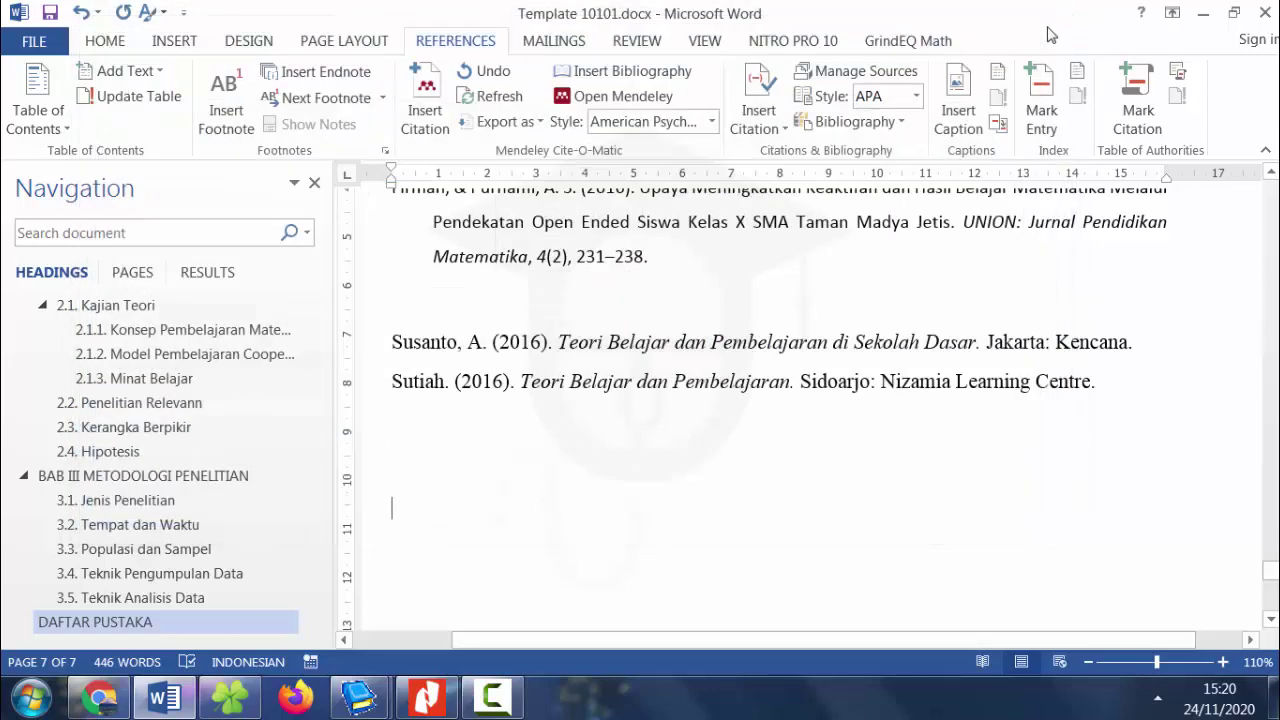